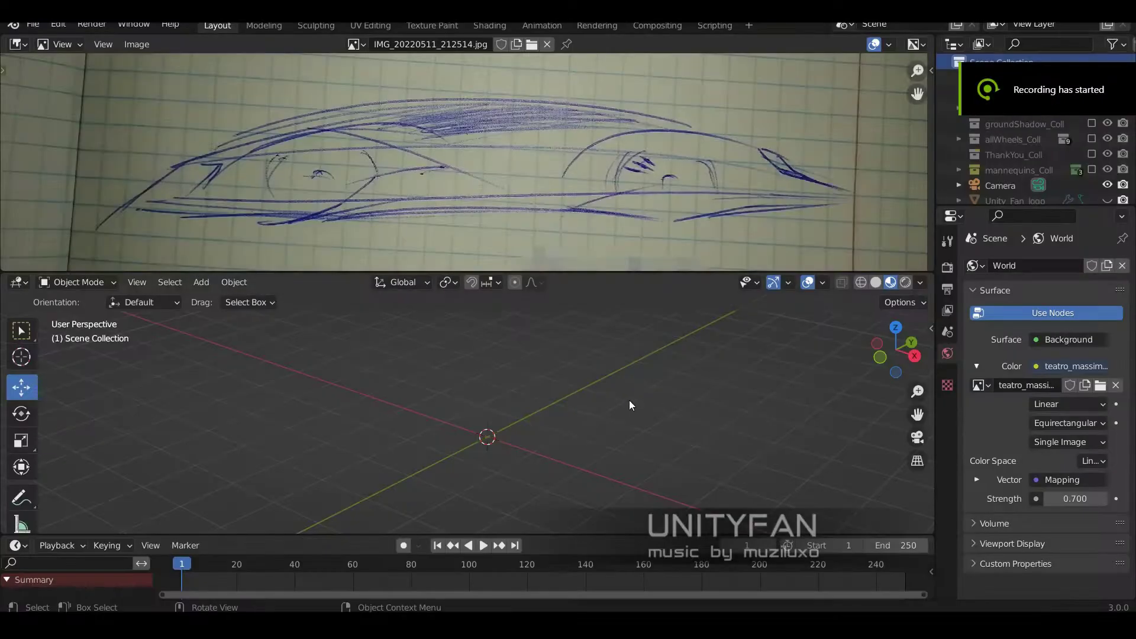
Step: Add a plane and rotate it 90° on X so it stands upright
{"action": "left_click_drag", "start_coordinate": [678, 272], "coordinate": [643, 207]}
{"action": "key", "text": "shift+a"}
{"action": "left_click", "coordinate": [636, 352]}
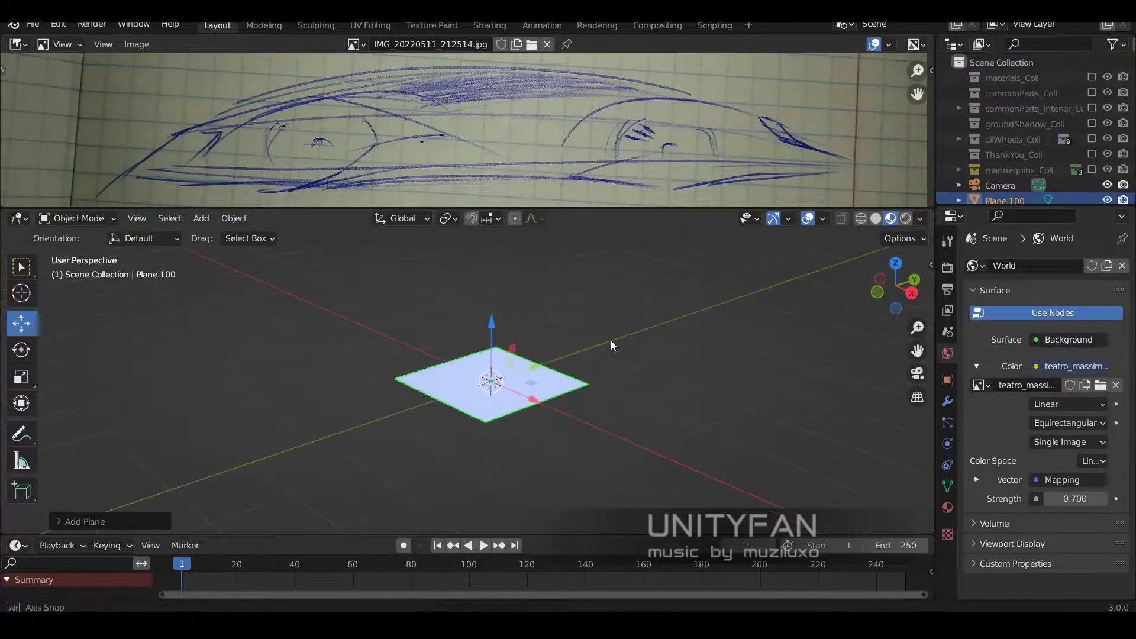
{"action": "left_click", "coordinate": [23, 359]}
{"action": "key", "text": "r"}
{"action": "key", "text": "x"}
{"action": "key", "text": "9"}
{"action": "key", "text": "0"}
{"action": "key", "text": "Return"}
Step: In Edit Mode, move both side edges outward to stretch the plane into a wide rectangle
{"action": "middle_click_drag", "start_coordinate": [533, 355], "coordinate": [523, 389]}
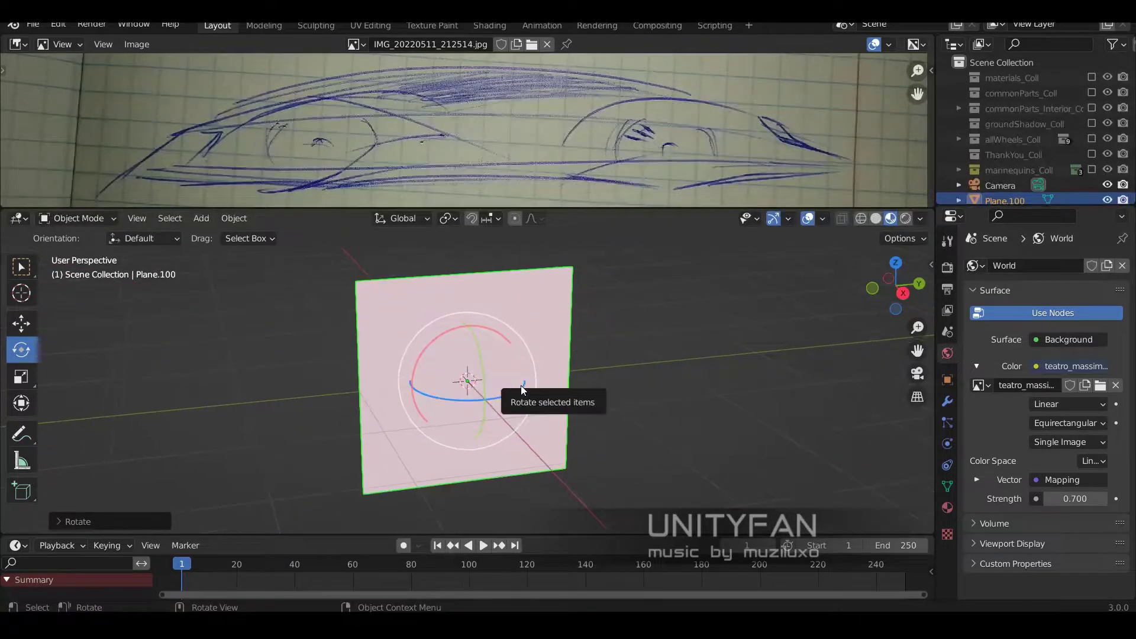
{"action": "key", "text": "g"}
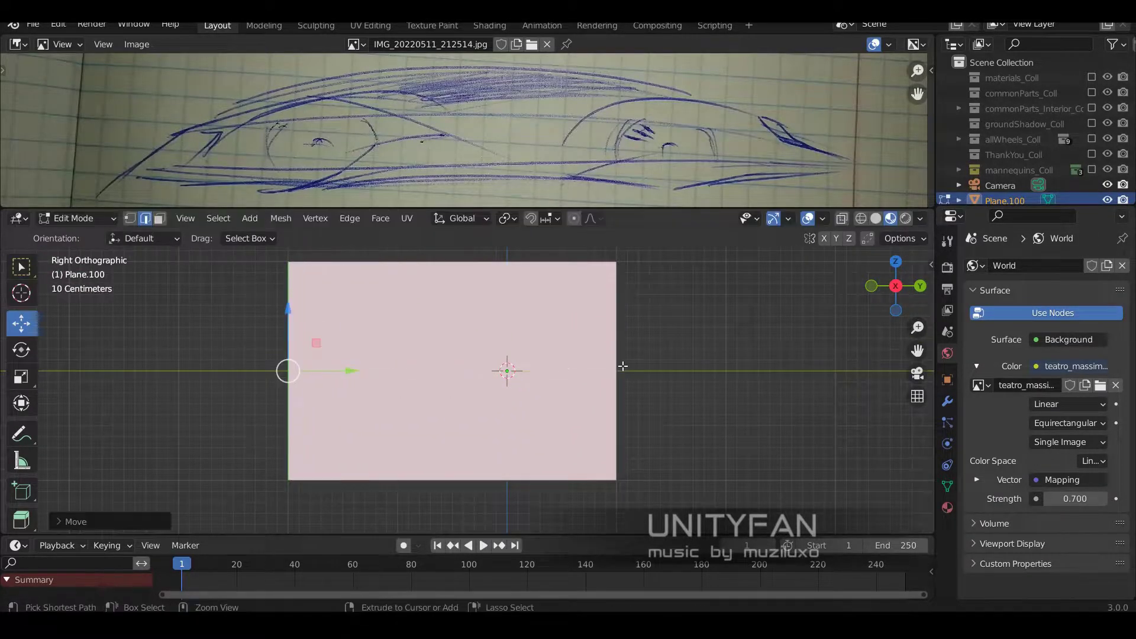
{"action": "left_click", "coordinate": [614, 371]}
{"action": "key", "text": "g"}
{"action": "left_click", "coordinate": [530, 461]}
{"action": "scroll", "coordinate": [615, 417], "scroll_direction": "down", "scroll_amount": 1}
{"action": "left_click", "coordinate": [657, 385]}
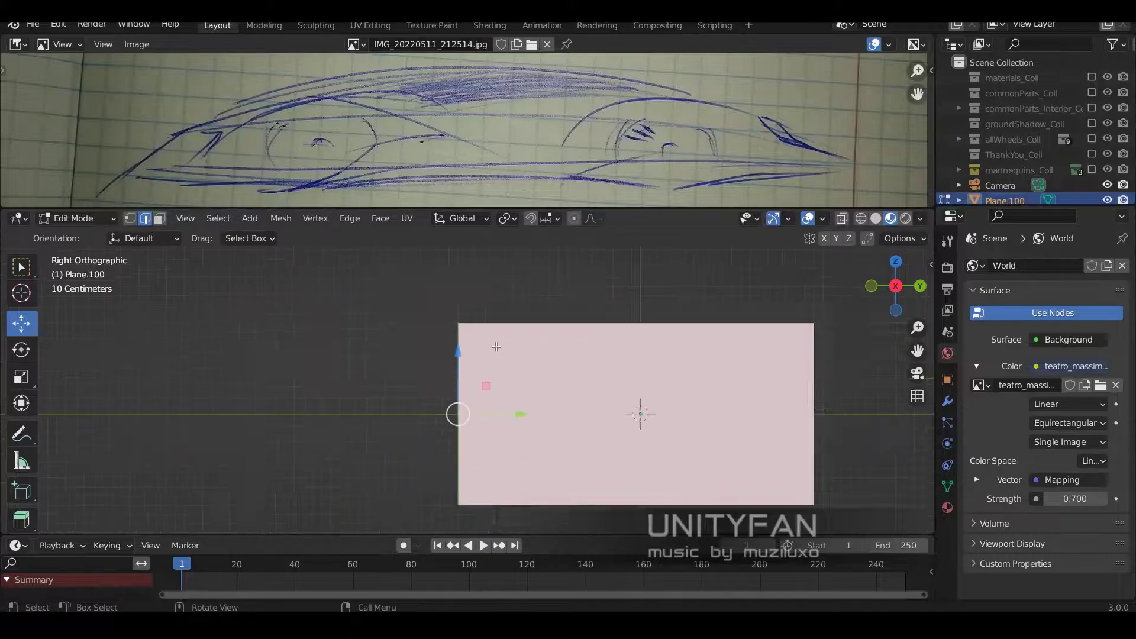
{"action": "scroll", "coordinate": [640, 411], "scroll_direction": "up", "scroll_amount": 3}
{"action": "key", "text": "g"}
{"action": "left_click", "coordinate": [569, 348]}
{"action": "scroll", "coordinate": [574, 367], "scroll_direction": "down", "scroll_amount": 3}
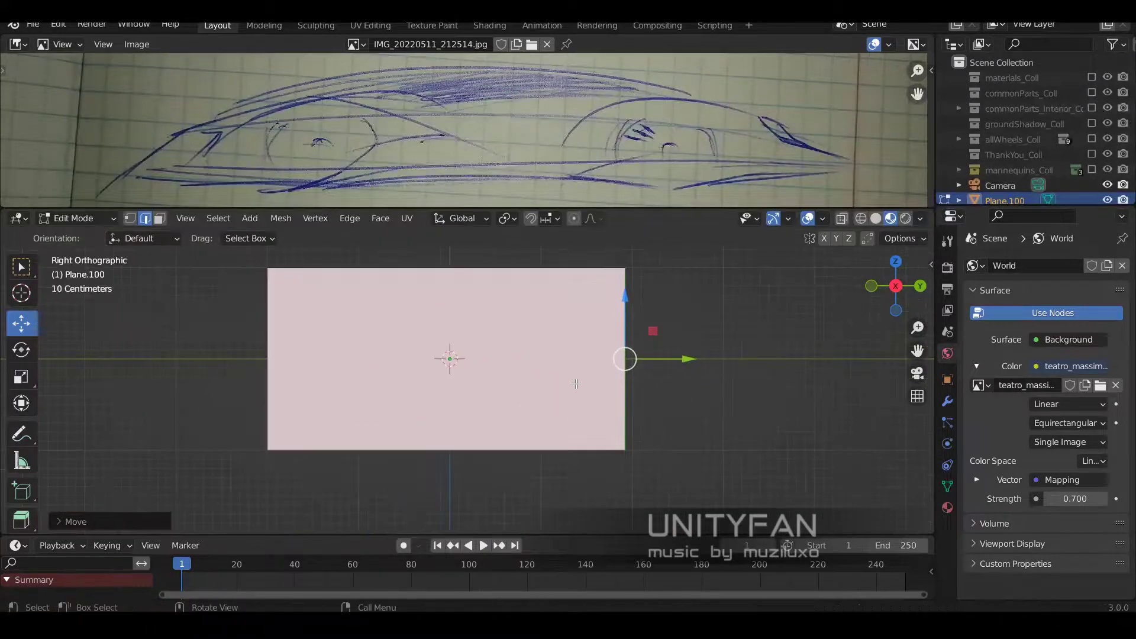
Step: UV-project the plane's faces and return to Object Mode
{"action": "key", "text": "u"}
{"action": "left_click", "coordinate": [533, 531]}
{"action": "key", "text": "Tab"}
{"action": "middle_click_drag", "start_coordinate": [533, 415], "coordinate": [592, 355]}
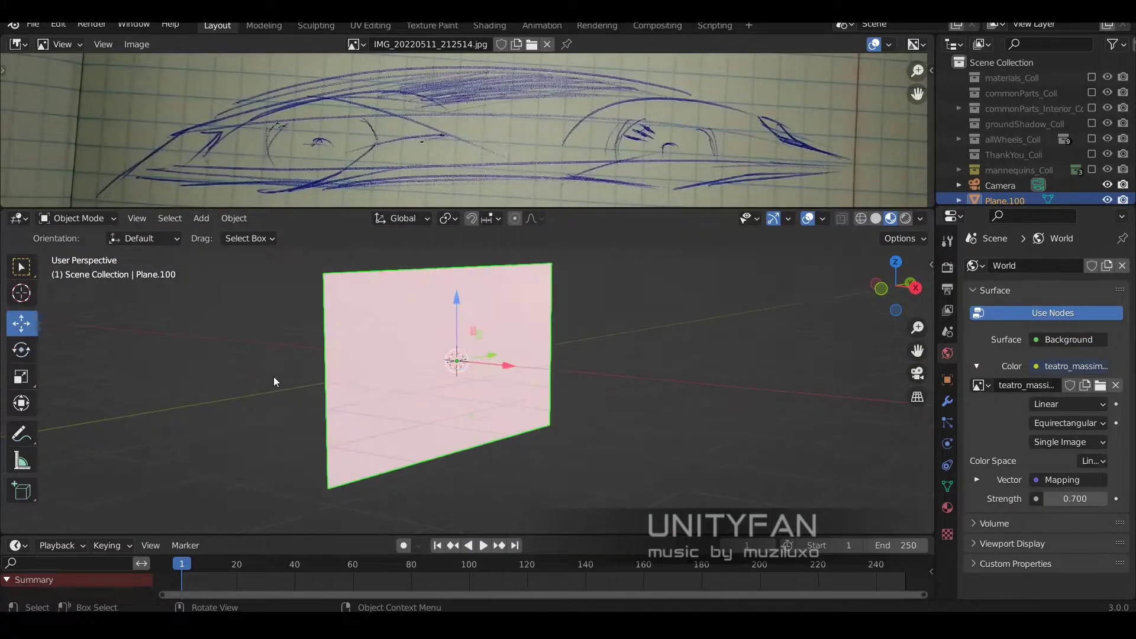
Step: Split off a Shader Editor area and give the plane a new material named sketch
{"action": "left_click_drag", "start_coordinate": [932, 212], "coordinate": [606, 237]}
{"action": "left_click", "coordinate": [19, 218]}
{"action": "left_click", "coordinate": [66, 354]}
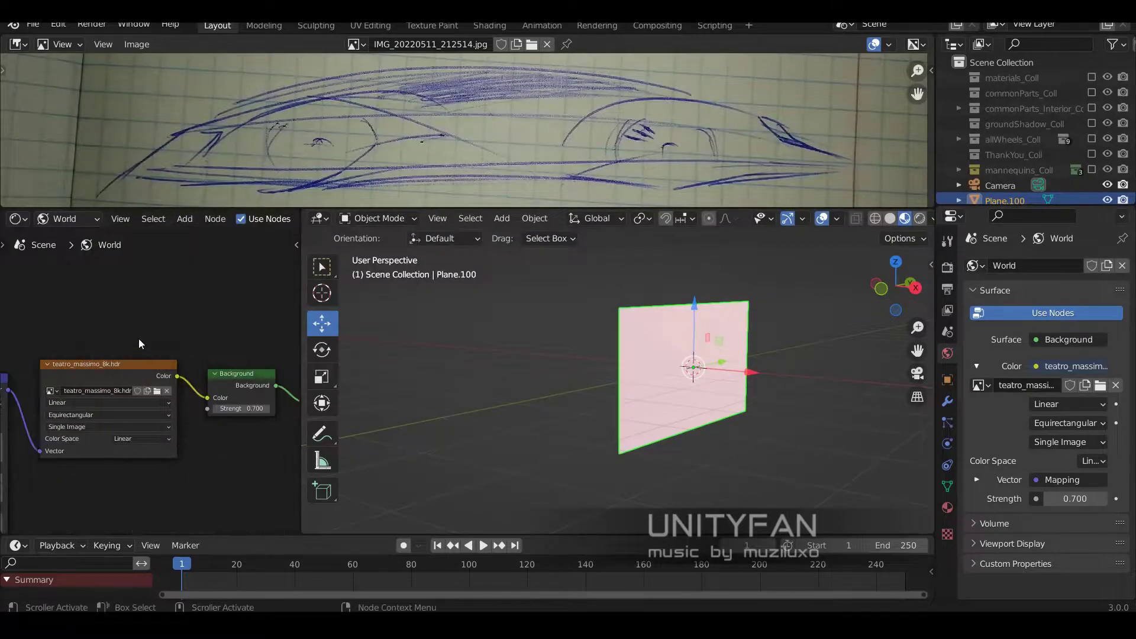
{"action": "left_click", "coordinate": [947, 507]}
{"action": "double_click", "coordinate": [1023, 331]}
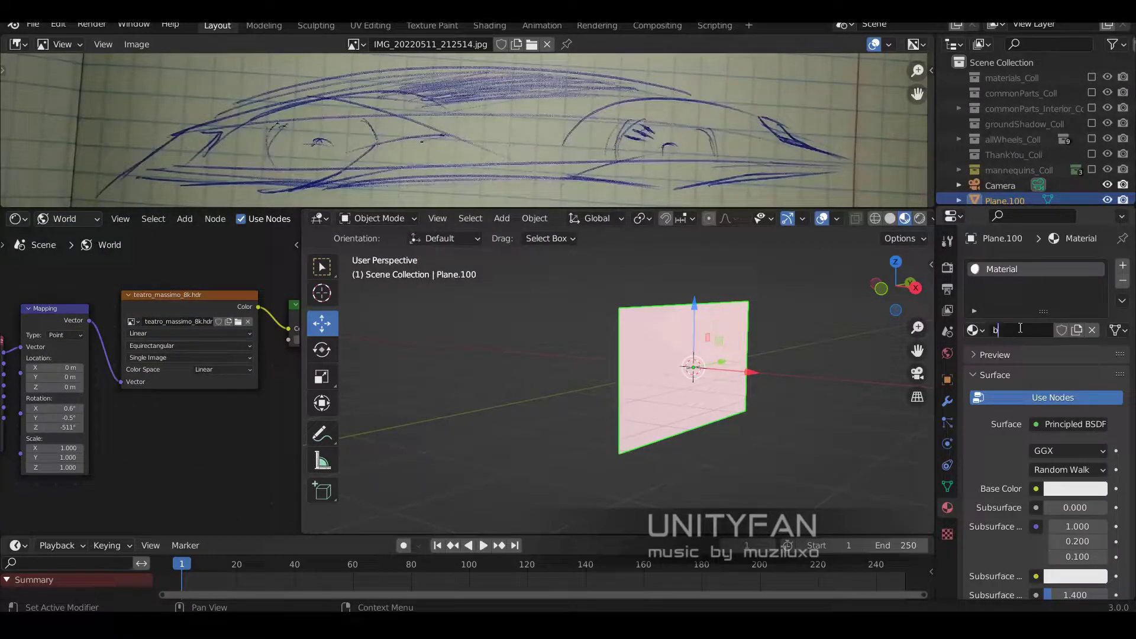
{"action": "type", "text": "sketch"}
{"action": "key", "text": "Return"}
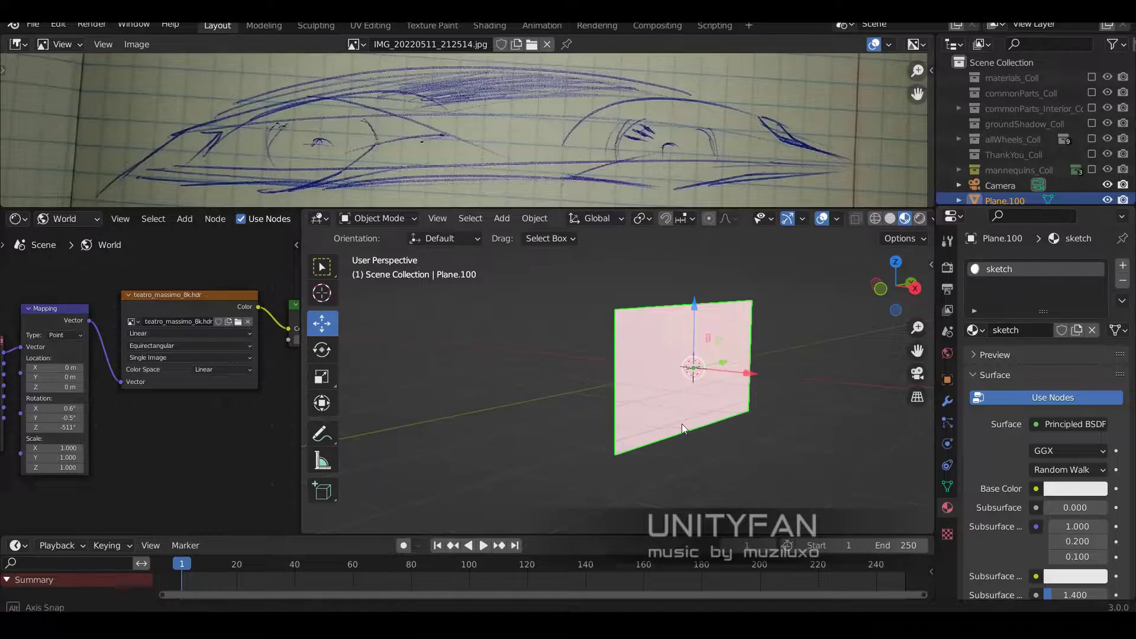
Step: Add the car sketch photo as an image node wired into Base Color
{"action": "middle_click_drag", "start_coordinate": [651, 384], "coordinate": [680, 379]}
{"action": "left_click", "coordinate": [65, 218]}
{"action": "key", "text": "Home"}
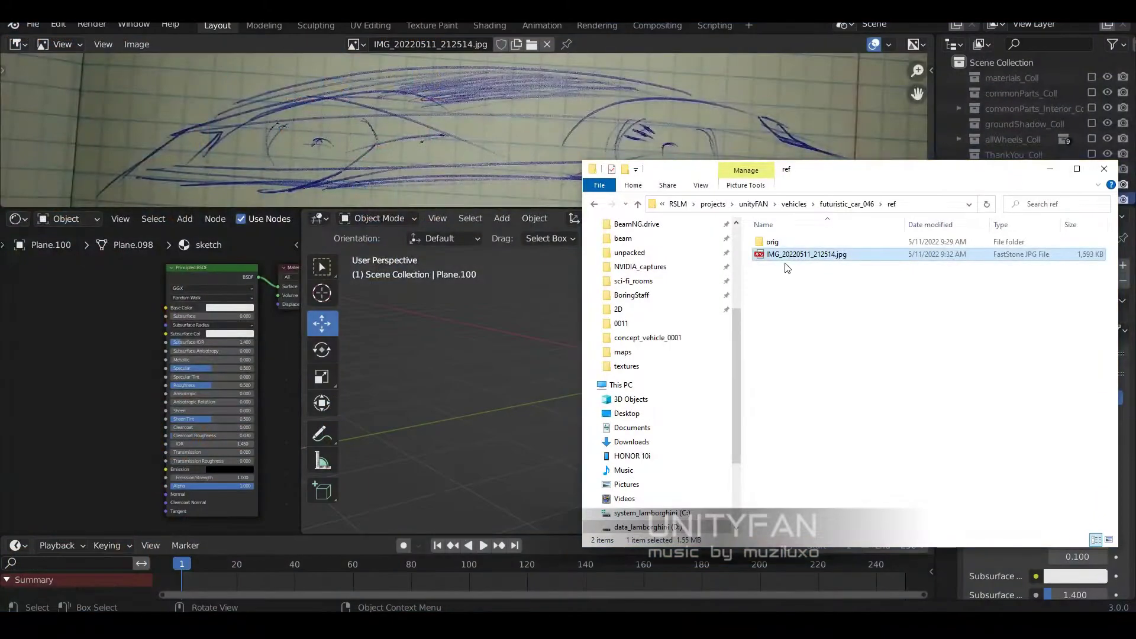
{"action": "mouse_move", "coordinate": [781, 253]}
{"action": "left_mouse_down"}
{"action": "mouse_move", "coordinate": [69, 303]}
{"action": "mouse_move", "coordinate": [165, 308]}
{"action": "left_mouse_up"}
{"action": "left_click", "coordinate": [56, 285]}
{"action": "middle_click_drag", "start_coordinate": [573, 403], "coordinate": [630, 414]}
{"action": "middle_click_drag", "start_coordinate": [485, 453], "coordinate": [514, 457]}
Step: Set the sketch material's blend mode to Alpha Blend
{"action": "key", "text": "Home"}
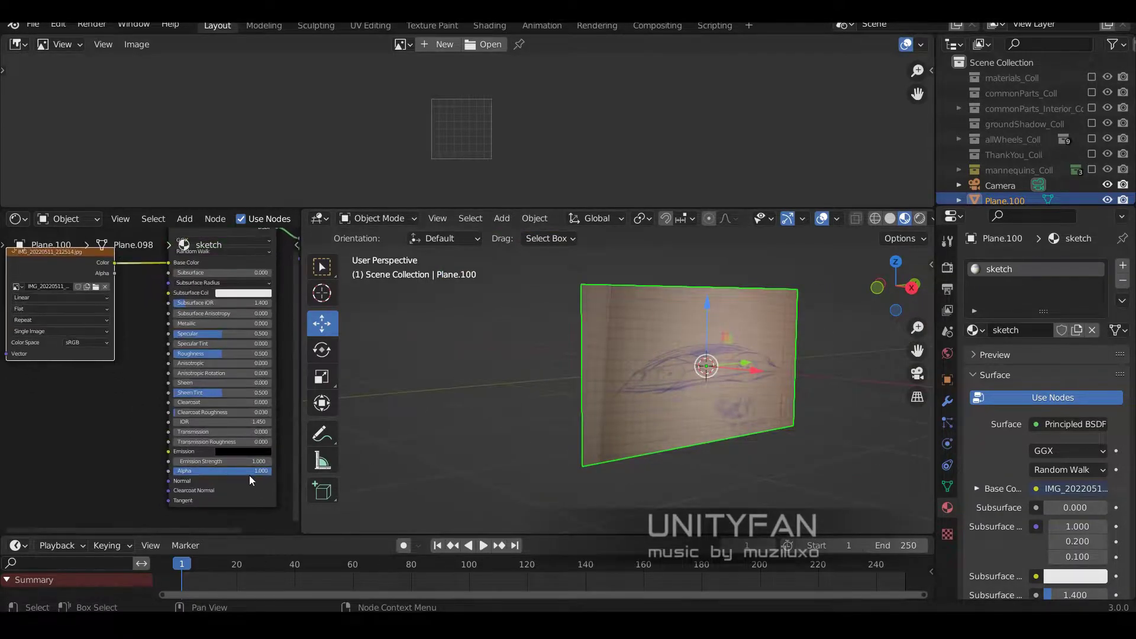
{"action": "middle_click_drag", "start_coordinate": [769, 407], "coordinate": [787, 408]}
{"action": "left_click", "coordinate": [948, 487]}
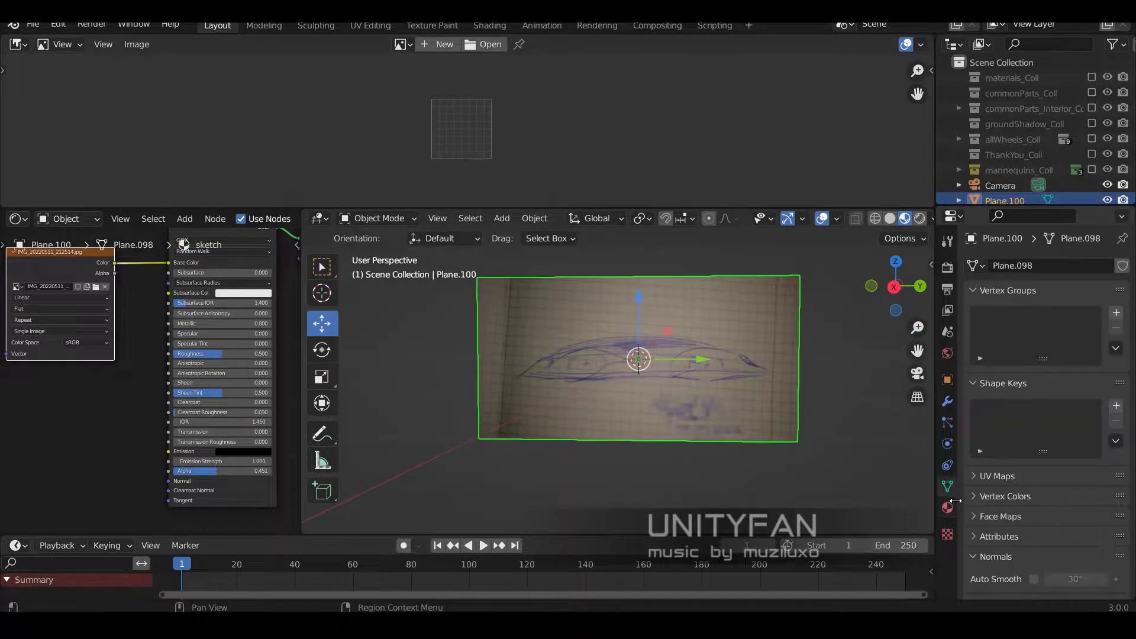
{"action": "scroll", "coordinate": [977, 497], "scroll_direction": "down", "scroll_amount": 3}
{"action": "left_click", "coordinate": [947, 508]}
{"action": "scroll", "coordinate": [1031, 518], "scroll_direction": "down", "scroll_amount": 10}
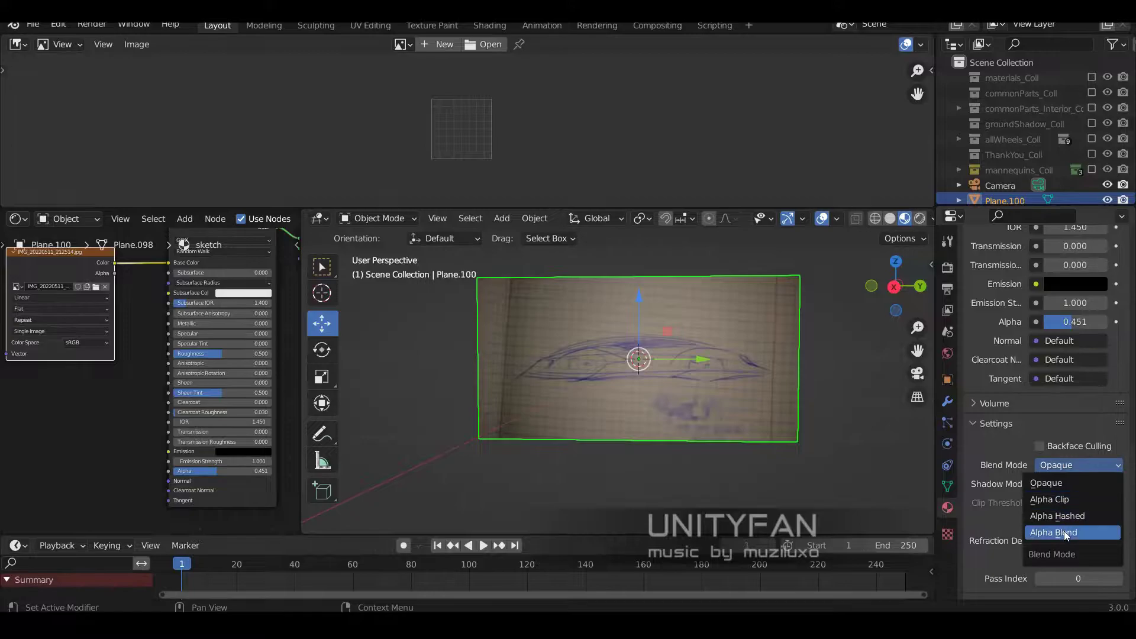
{"action": "left_click", "coordinate": [1064, 531]}
Step: In side view, raise the sketch plane and show the car photo as a reference image
{"action": "key", "text": "KP_3"}
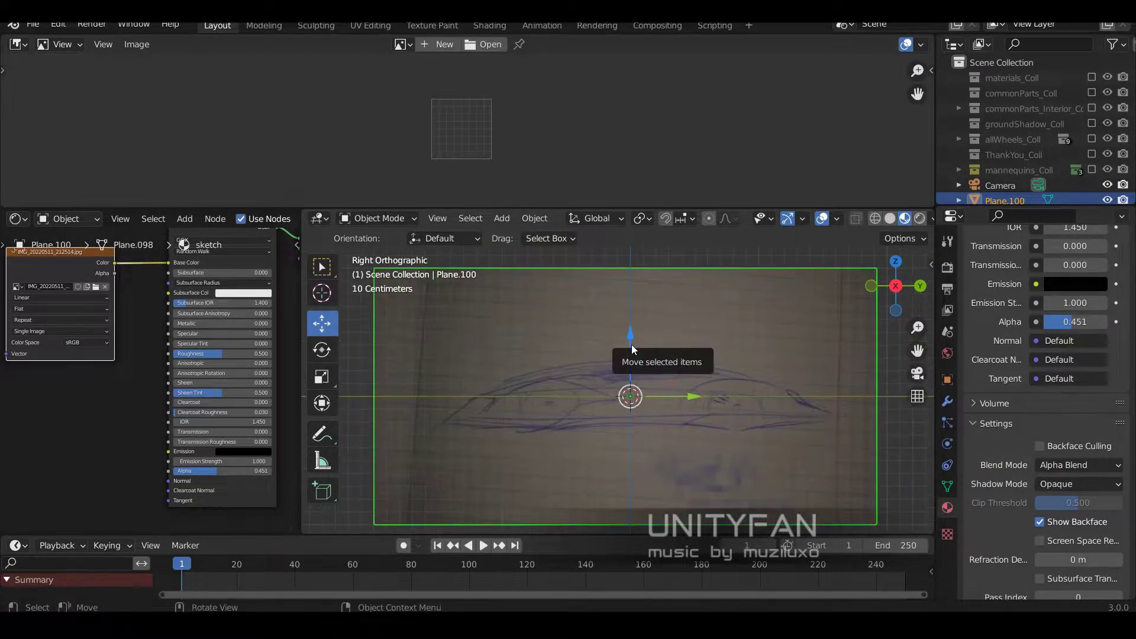
{"action": "left_click_drag", "start_coordinate": [631, 345], "coordinate": [631, 310]}
{"action": "scroll", "coordinate": [726, 402], "scroll_direction": "down", "scroll_amount": 1}
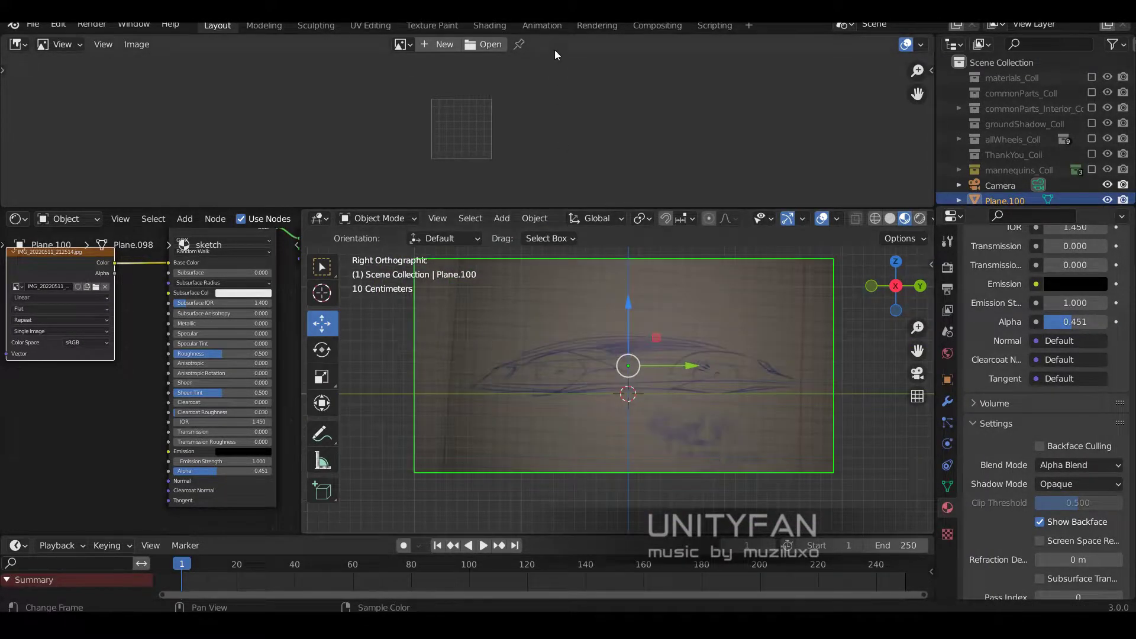
{"action": "left_click", "coordinate": [403, 44]}
{"action": "left_click", "coordinate": [435, 172]}
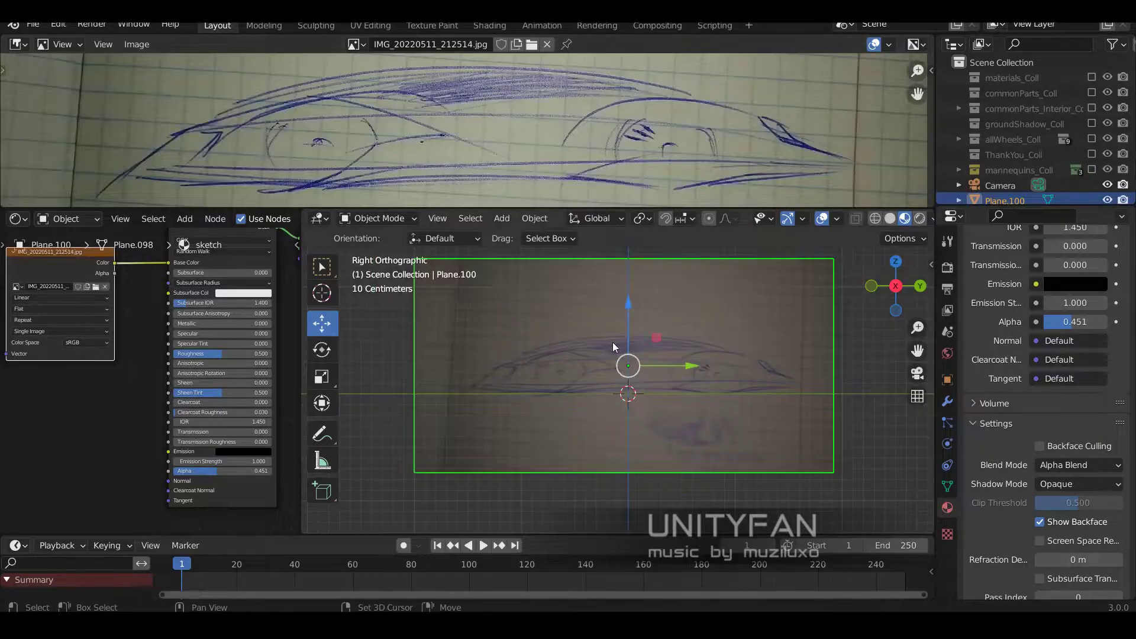
Step: Set the plane's origin to the 3D cursor and scale it up by about 1.3881
{"action": "left_click", "coordinate": [534, 218]}
{"action": "left_click", "coordinate": [734, 287]}
{"action": "key", "text": "s"}
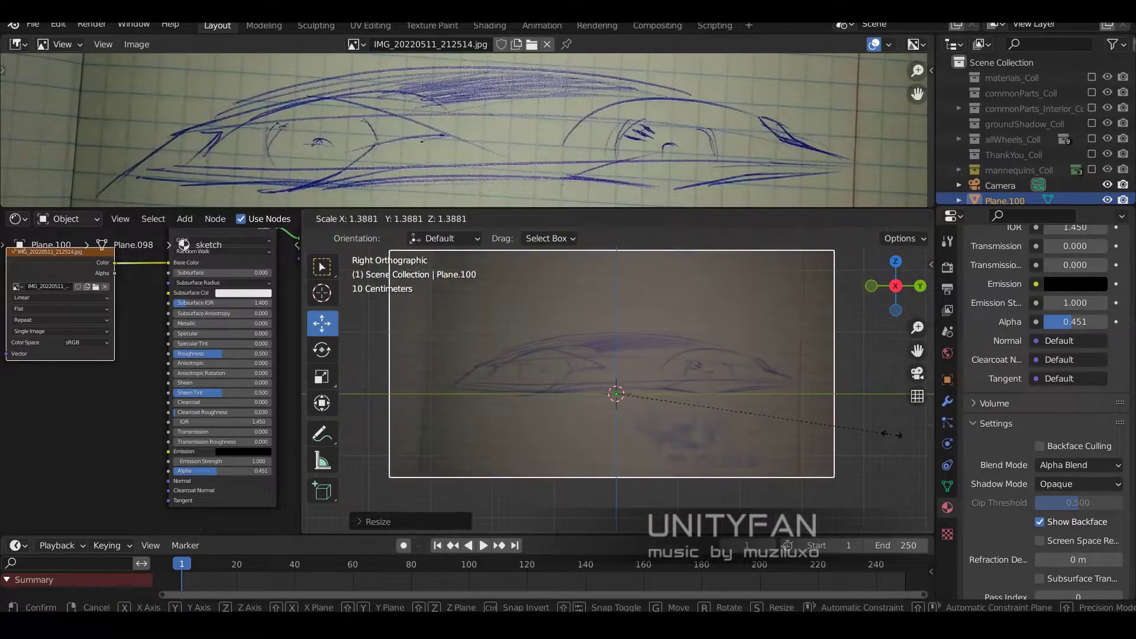
{"action": "left_click", "coordinate": [770, 426]}
{"action": "mouse_move", "coordinate": [758, 426]}
{"action": "middle_mouse_down"}
{"action": "mouse_move", "coordinate": [662, 374]}
{"action": "mouse_move", "coordinate": [765, 409]}
{"action": "middle_mouse_up"}
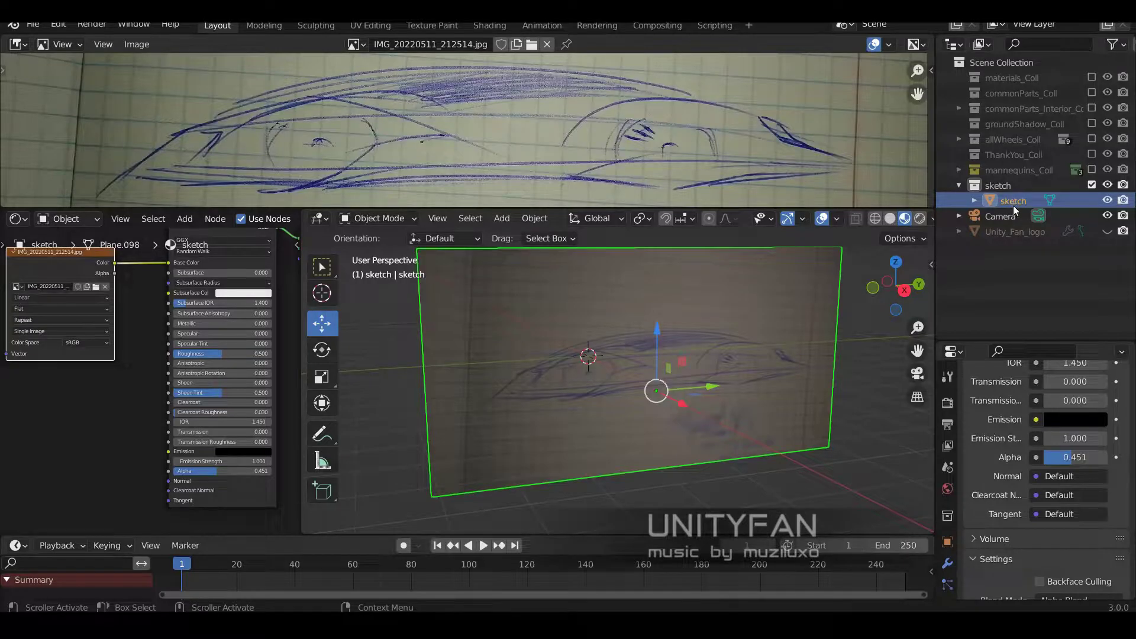
Step: Collapse the sketch collection and assign it a colour tag
{"action": "left_click", "coordinate": [958, 186]}
{"action": "right_click", "coordinate": [957, 185]}
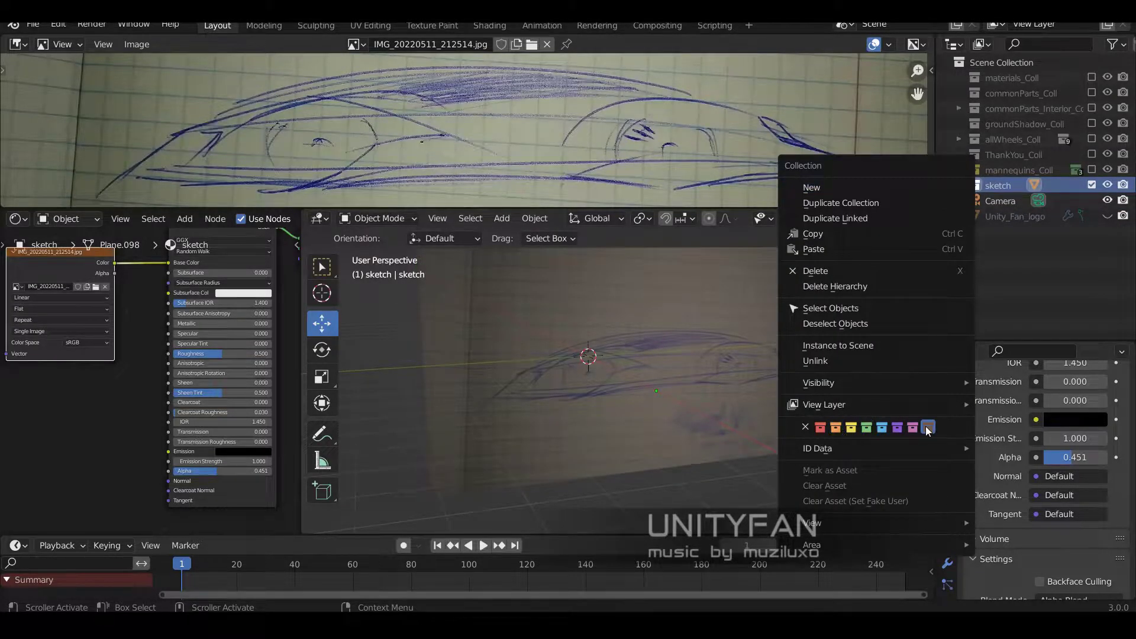
{"action": "left_click", "coordinate": [928, 429]}
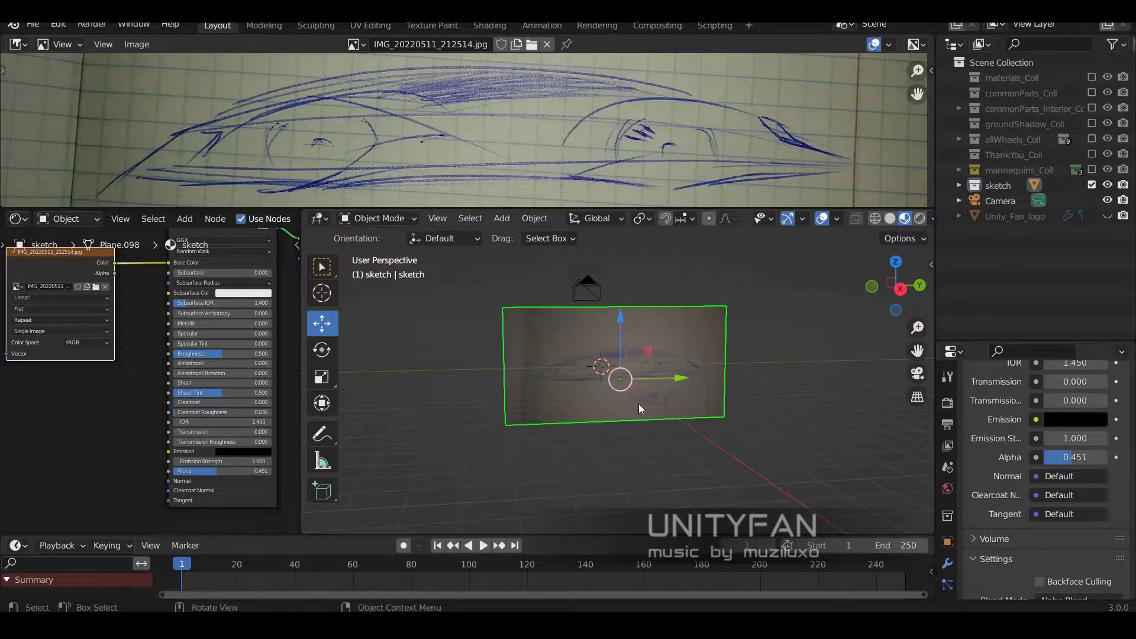
Step: Apply rotation and scale to the sketch plane, checking the transform values in the sidebar
{"action": "key", "text": "n"}
{"action": "key", "text": "ctrl+a"}
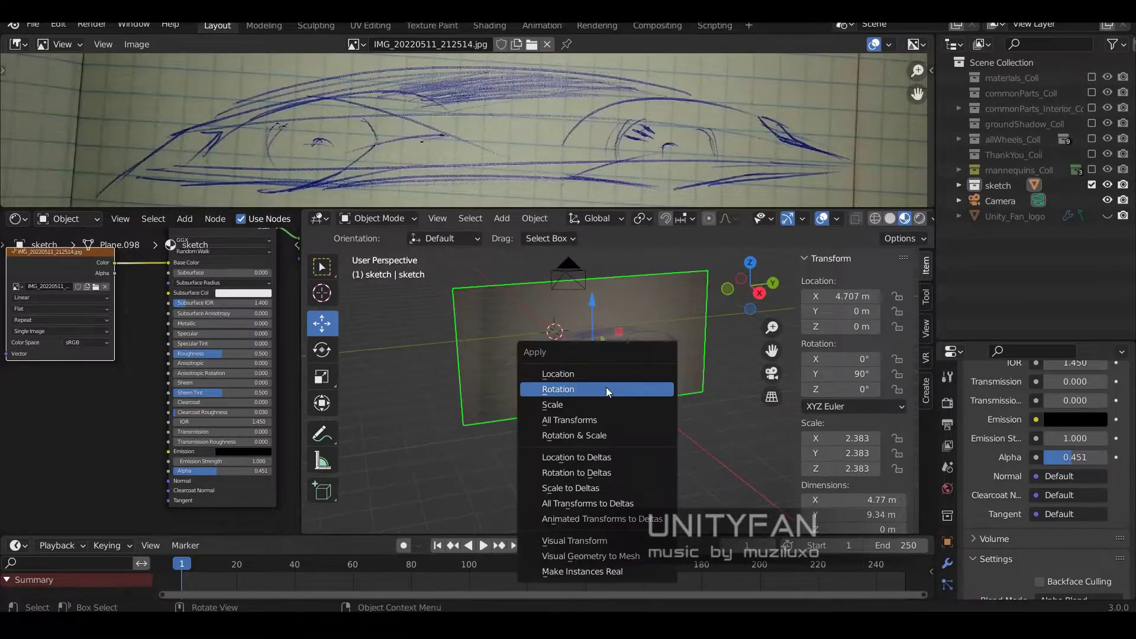
{"action": "left_click", "coordinate": [610, 436]}
{"action": "left_click_drag", "start_coordinate": [796, 374], "coordinate": [929, 373]}
{"action": "left_click", "coordinate": [929, 308]}
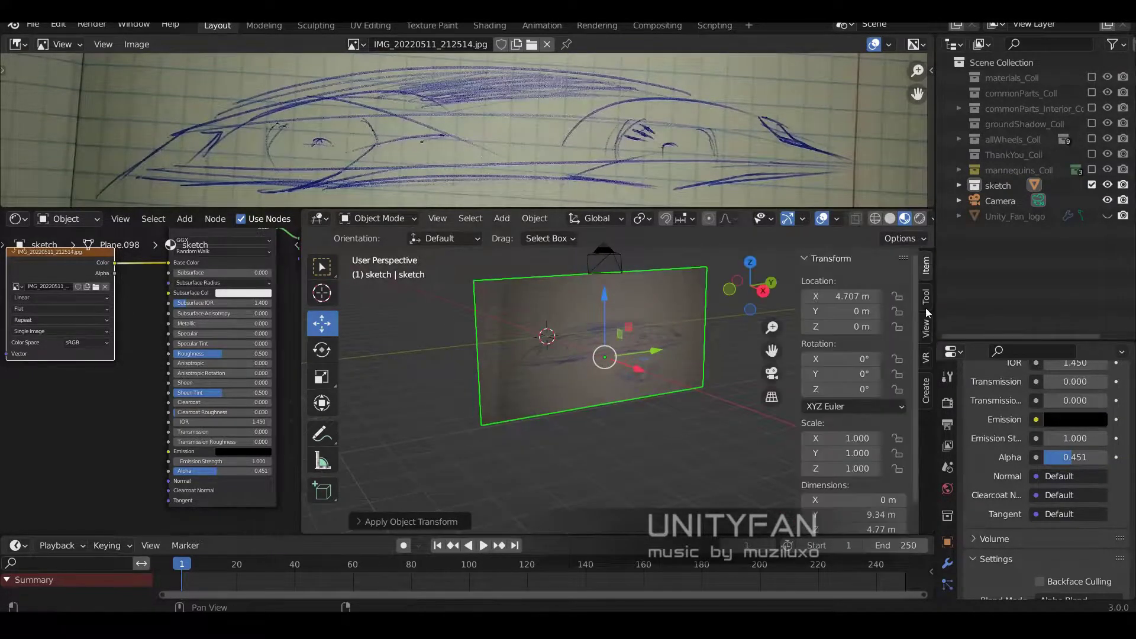
{"action": "left_click", "coordinate": [925, 328]}
{"action": "left_click", "coordinate": [926, 264]}
{"action": "key", "text": "n"}
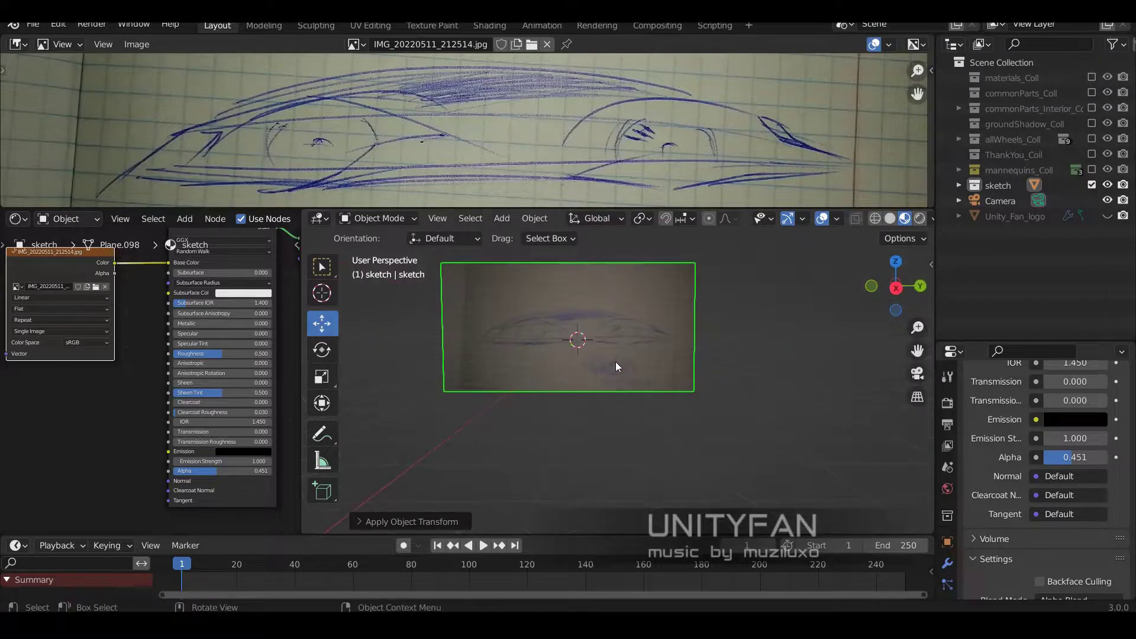
Step: In side view, enable the allWheels_Coll collection to show the wheel markers
{"action": "key", "text": "KP_3"}
{"action": "scroll", "coordinate": [613, 360], "scroll_direction": "up", "scroll_amount": 3}
{"action": "left_click", "coordinate": [1092, 138]}
{"action": "scroll", "coordinate": [687, 403], "scroll_direction": "up", "scroll_amount": 2}
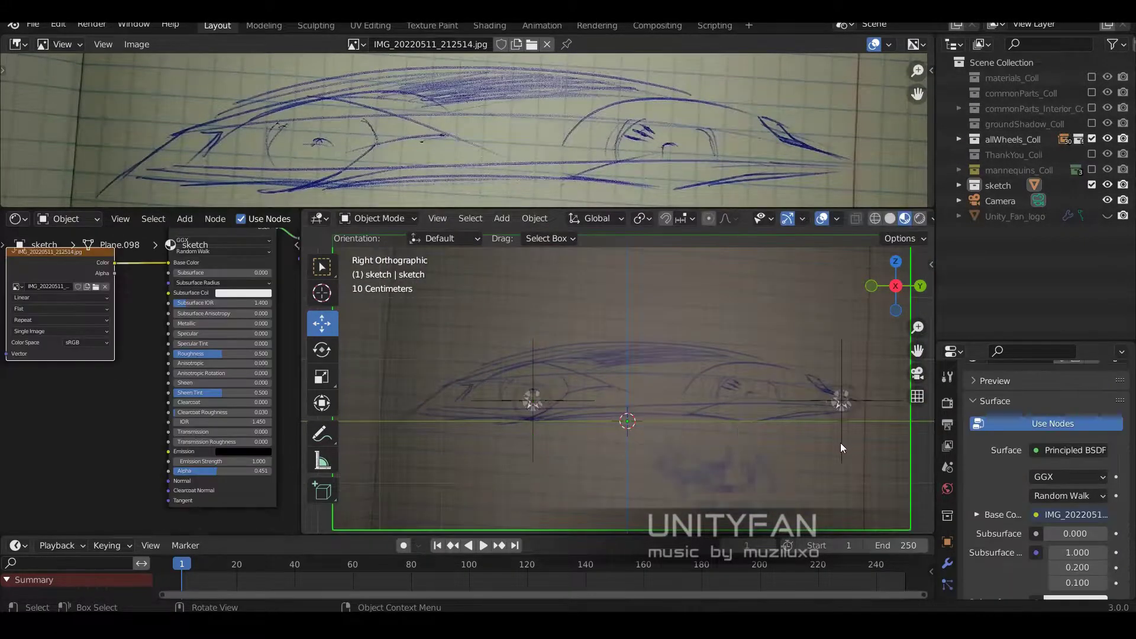
Step: Move the rear wheel marker onto the sketch's rear wheel
{"action": "left_click", "coordinate": [718, 384]}
{"action": "key", "text": "g"}
{"action": "left_click", "coordinate": [646, 412]}
{"action": "scroll", "coordinate": [645, 411], "scroll_direction": "down", "scroll_amount": 2}
{"action": "mouse_move", "coordinate": [646, 410]}
{"action": "middle_mouse_down"}
{"action": "mouse_move", "coordinate": [787, 440]}
{"action": "mouse_move", "coordinate": [708, 413]}
{"action": "middle_mouse_up"}
Step: Check the sketch plane's visibility settings, select a front wheel marker, and review snapping and pivot options
{"action": "left_click", "coordinate": [708, 413]}
{"action": "left_click", "coordinate": [950, 564]}
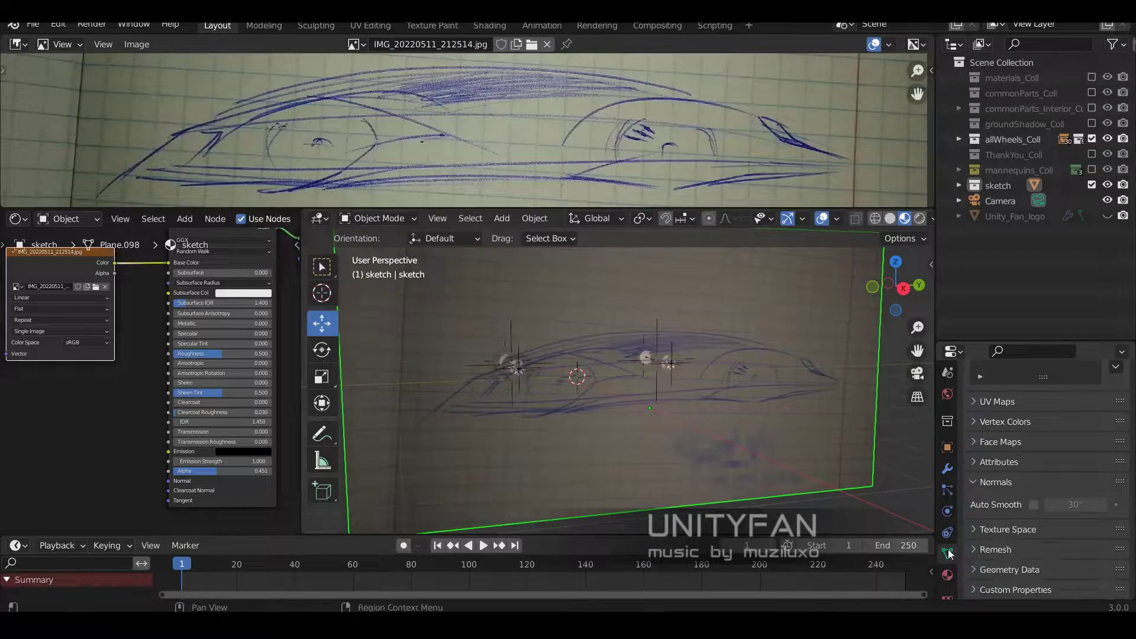
{"action": "left_click", "coordinate": [994, 530]}
{"action": "middle_click_drag", "start_coordinate": [744, 426], "coordinate": [473, 375]}
{"action": "left_click", "coordinate": [563, 400]}
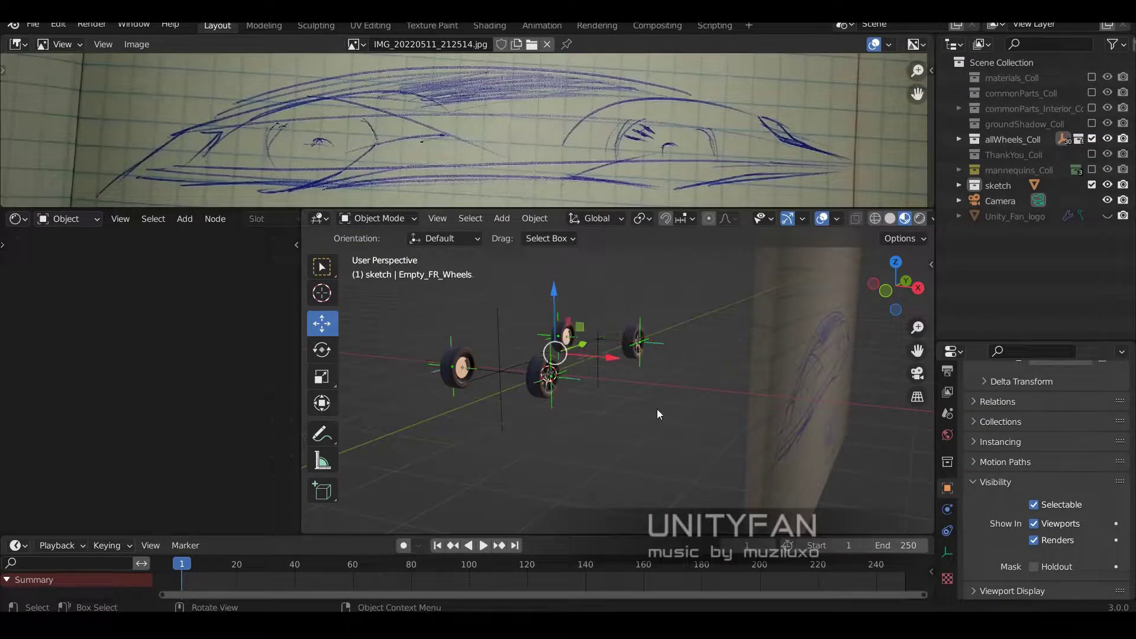
{"action": "middle_click_drag", "start_coordinate": [657, 410], "coordinate": [674, 332]}
{"action": "left_click", "coordinate": [687, 218]}
{"action": "left_click", "coordinate": [642, 218]}
Step: In side view, scale and move the wheel markers to match the sketch's wheels
{"action": "key", "text": "KP_3"}
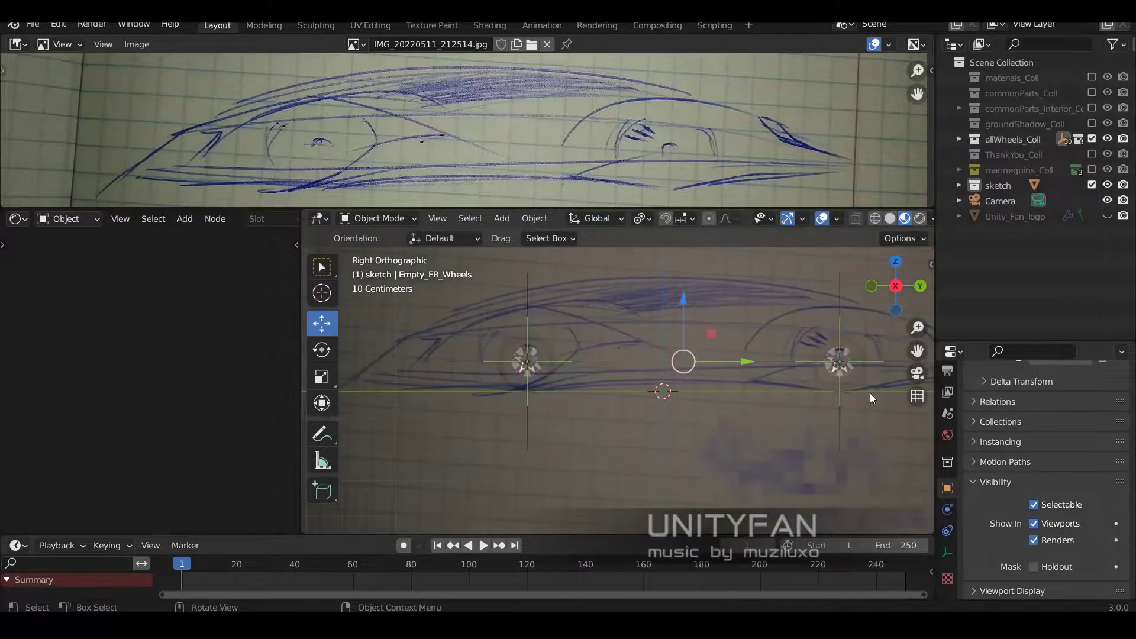
{"action": "key", "text": "s"}
{"action": "left_click", "coordinate": [850, 444]}
{"action": "key", "text": "g"}
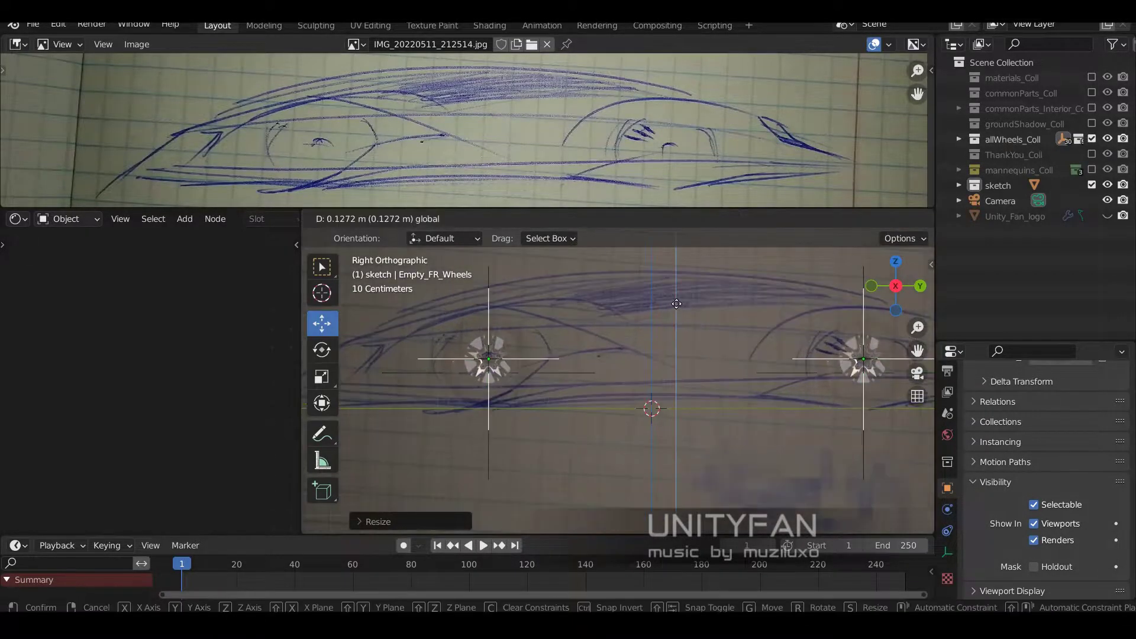
{"action": "left_click", "coordinate": [677, 307]}
{"action": "scroll", "coordinate": [677, 307], "scroll_direction": "down", "scroll_amount": 4}
{"action": "mouse_move", "coordinate": [677, 307]}
{"action": "middle_mouse_down"}
{"action": "mouse_move", "coordinate": [778, 381]}
{"action": "mouse_move", "coordinate": [719, 369]}
{"action": "mouse_move", "coordinate": [668, 338]}
{"action": "middle_mouse_up"}
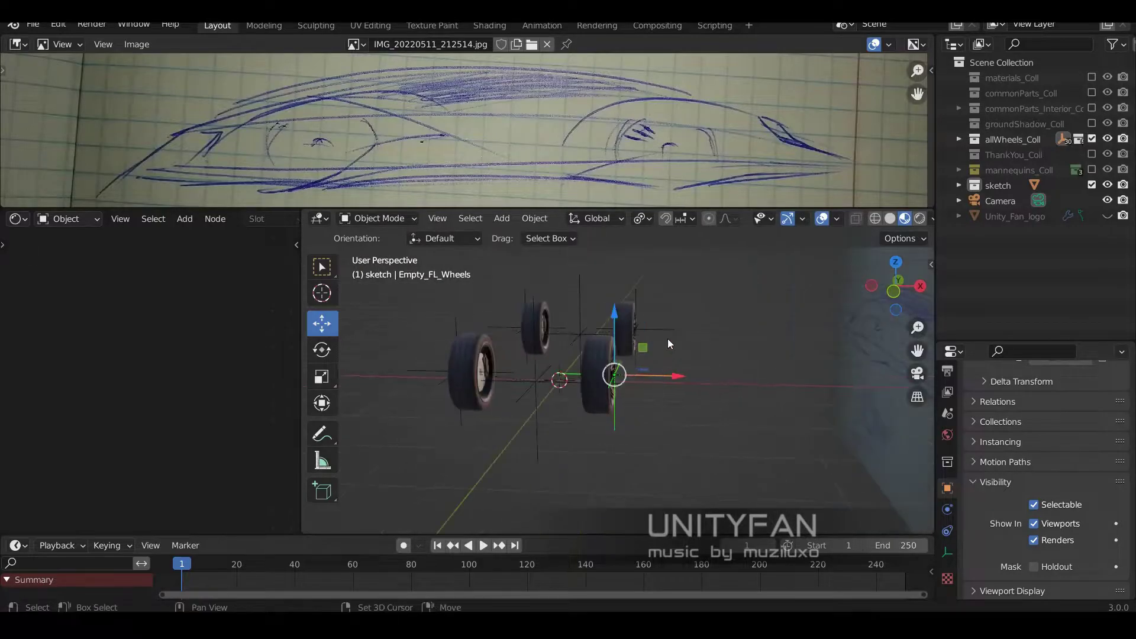
Step: Switch to front view and reposition the wheel
{"action": "key", "text": "KP_3"}
{"action": "key", "text": "KP_1"}
{"action": "scroll", "coordinate": [669, 380], "scroll_direction": "up", "scroll_amount": 4}
{"action": "key", "text": "g"}
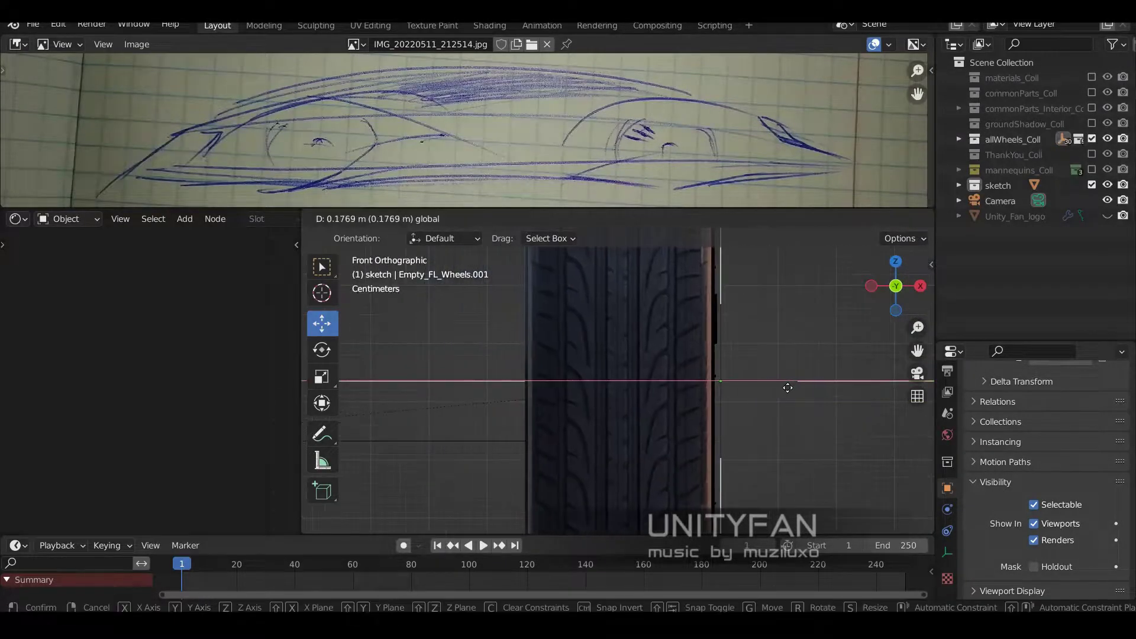
{"action": "left_click", "coordinate": [553, 388]}
{"action": "scroll", "coordinate": [553, 388], "scroll_direction": "up", "scroll_amount": 2}
{"action": "middle_click_drag", "start_coordinate": [542, 360], "coordinate": [652, 388], "text": "shift"}
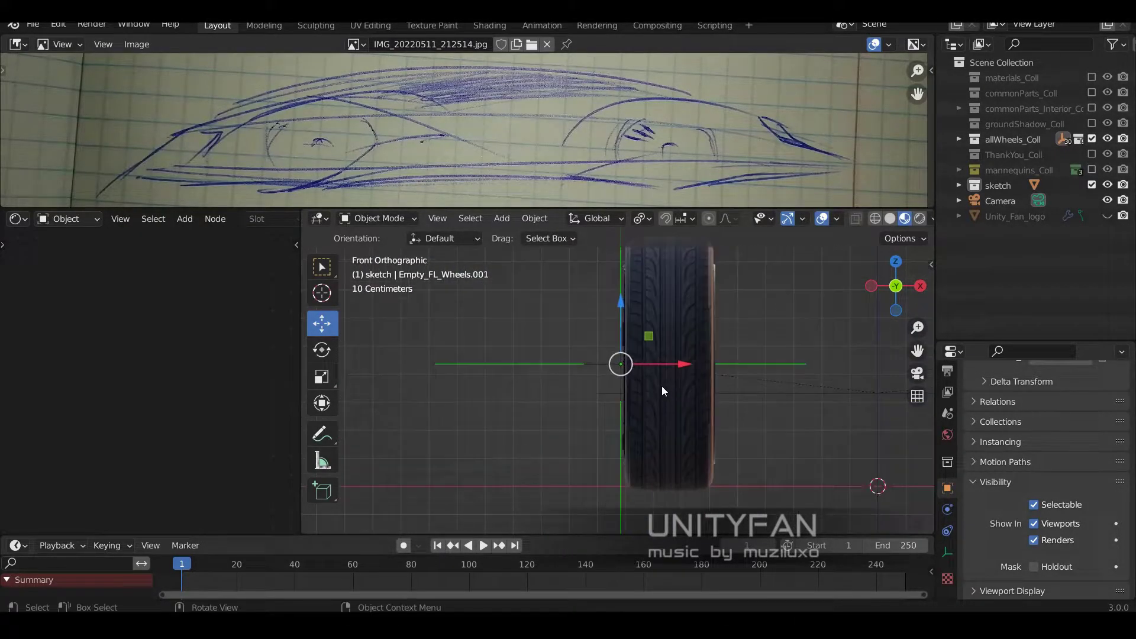
Step: Shift the wheel along X twice to set the track width
{"action": "key", "text": "g"}
{"action": "key", "text": "x"}
{"action": "left_click", "coordinate": [648, 369]}
{"action": "scroll", "coordinate": [672, 372], "scroll_direction": "down", "scroll_amount": 3}
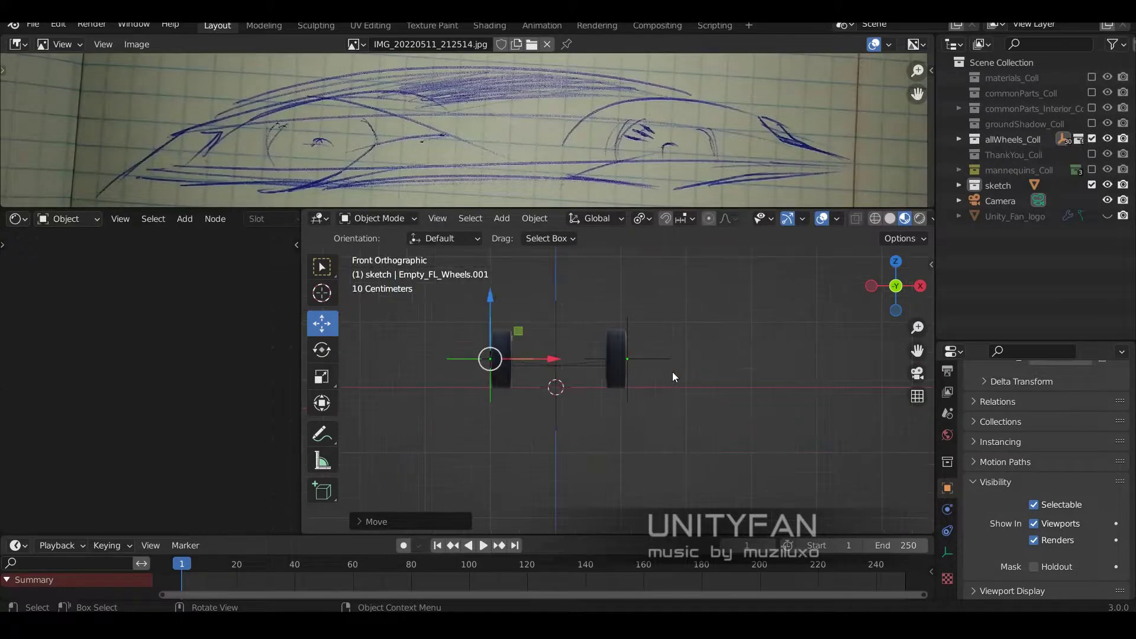
{"action": "key", "text": "g"}
{"action": "key", "text": "x"}
{"action": "scroll", "coordinate": [665, 368], "scroll_direction": "up", "scroll_amount": 2}
{"action": "left_click", "coordinate": [618, 369]}
{"action": "scroll", "coordinate": [634, 356], "scroll_direction": "up", "scroll_amount": 3}
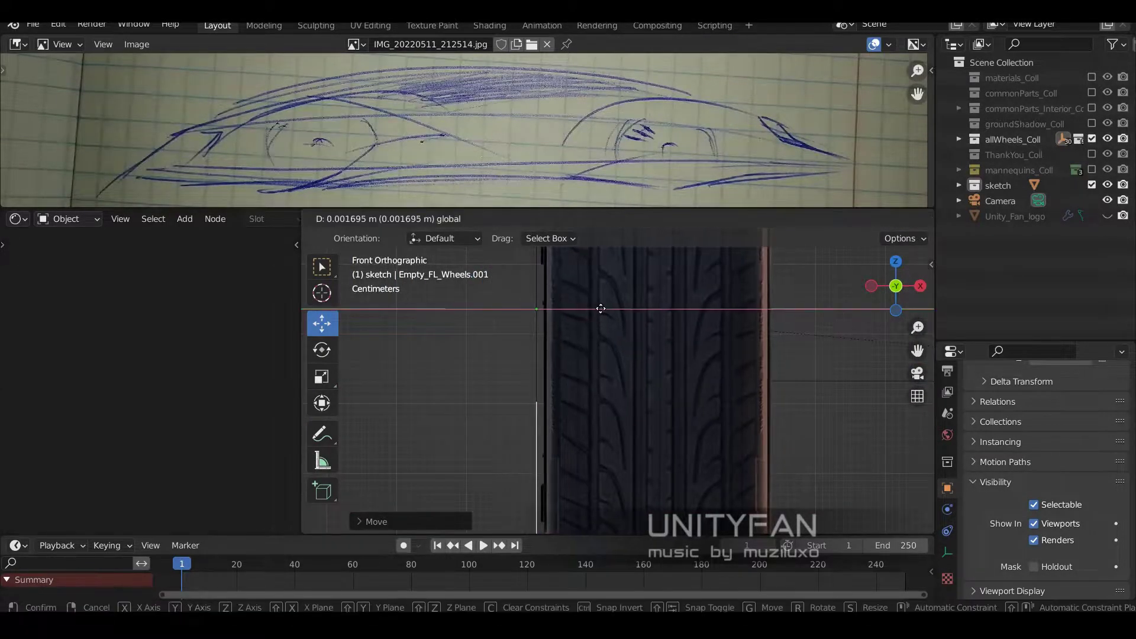
{"action": "middle_click_drag", "start_coordinate": [633, 357], "coordinate": [755, 414]}
{"action": "scroll", "coordinate": [638, 400], "scroll_direction": "down", "scroll_amount": 4}
{"action": "middle_click_drag", "start_coordinate": [637, 406], "coordinate": [642, 418]}
Step: Exclude allWheels_Coll and enlarge the 3D view leftward and upward in right side view
{"action": "left_click", "coordinate": [1093, 139]}
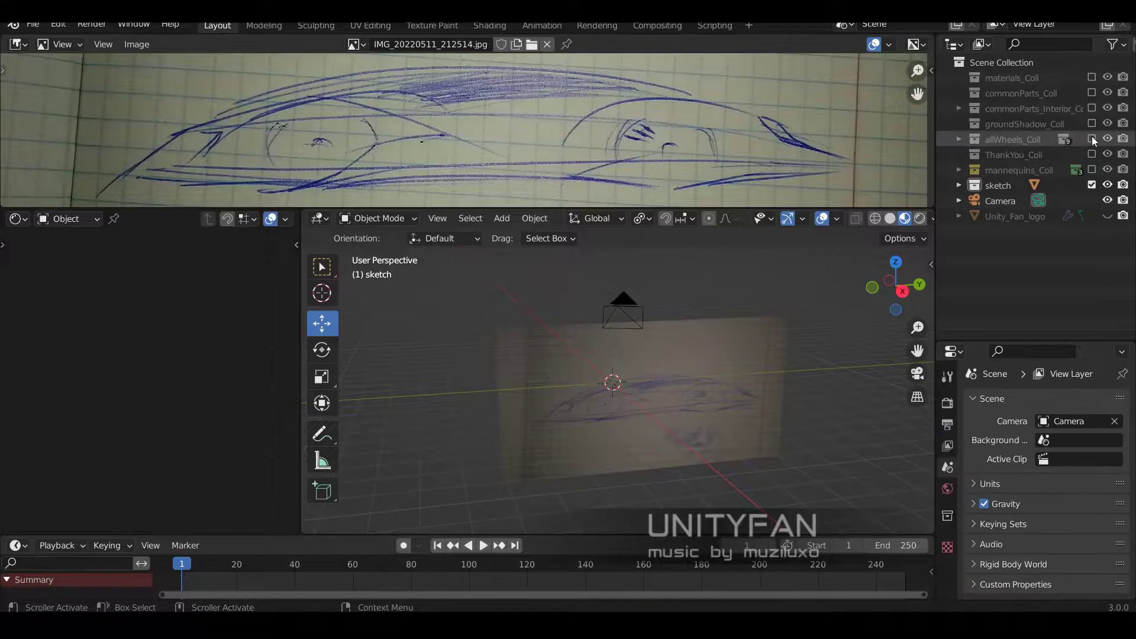
{"action": "scroll", "coordinate": [747, 323], "scroll_direction": "up", "scroll_amount": 3}
{"action": "scroll", "coordinate": [747, 323], "scroll_direction": "up", "scroll_amount": 2}
{"action": "left_click_drag", "start_coordinate": [302, 355], "coordinate": [71, 355]}
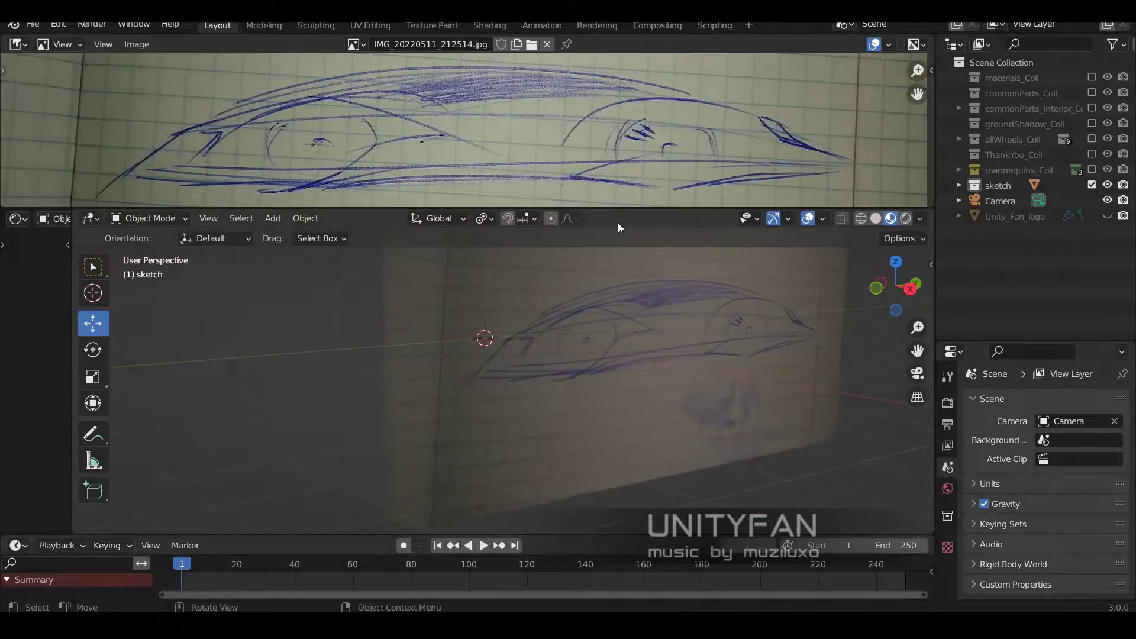
{"action": "left_click_drag", "start_coordinate": [555, 210], "coordinate": [553, 139]}
{"action": "scroll", "coordinate": [556, 97], "scroll_direction": "up", "scroll_amount": 1}
{"action": "key", "text": "KP_3"}
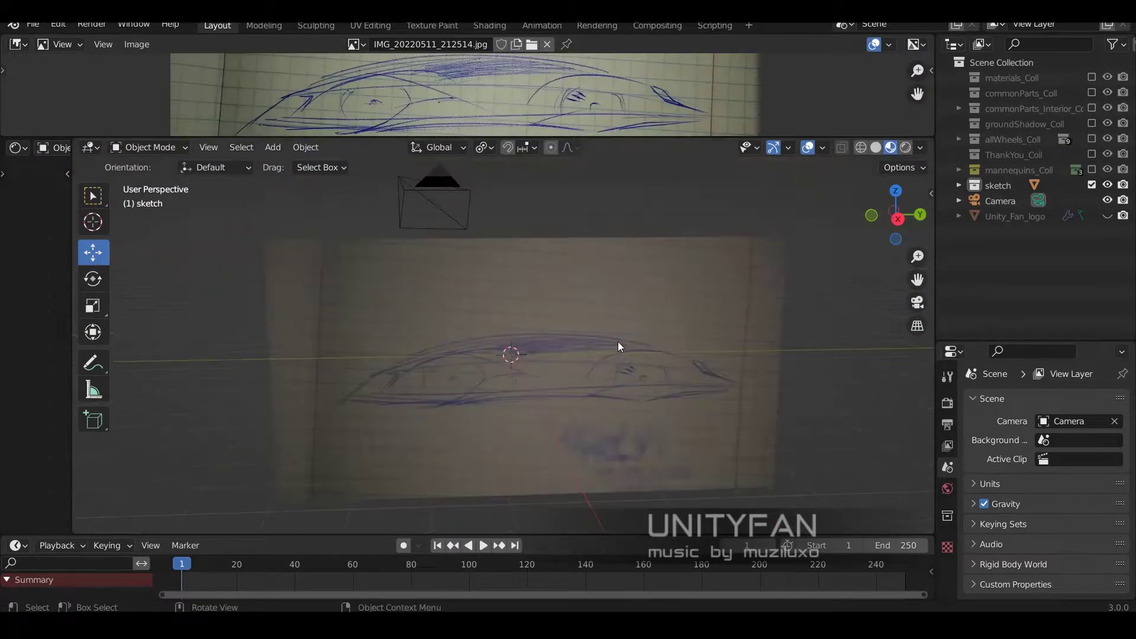
{"action": "scroll", "coordinate": [618, 341], "scroll_direction": "up", "scroll_amount": 1}
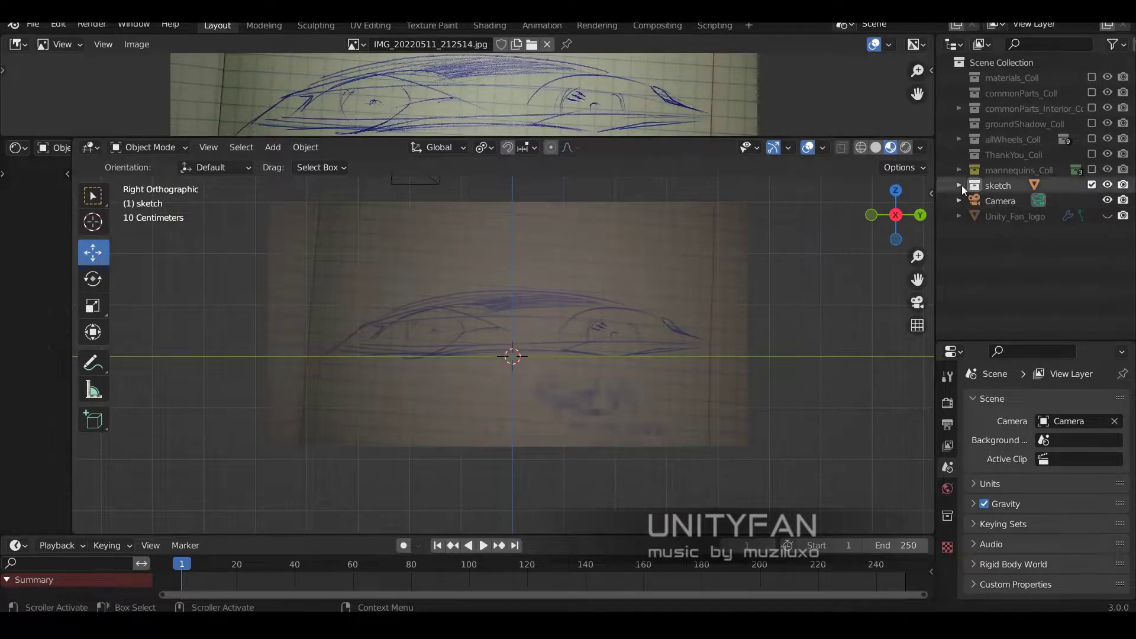
Step: Expand the sketch collection and select the sketch object
{"action": "left_click", "coordinate": [959, 185]}
{"action": "left_click", "coordinate": [1009, 200]}
{"action": "scroll", "coordinate": [1075, 534], "scroll_direction": "down", "scroll_amount": 5}
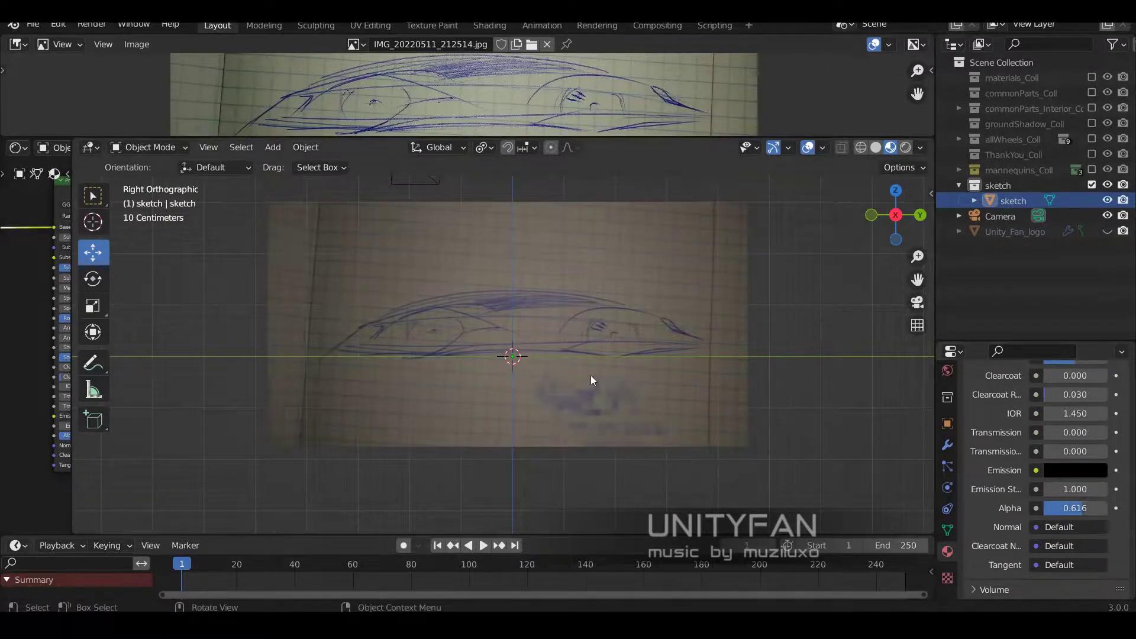
{"action": "middle_click_drag", "start_coordinate": [591, 375], "coordinate": [1092, 187]}
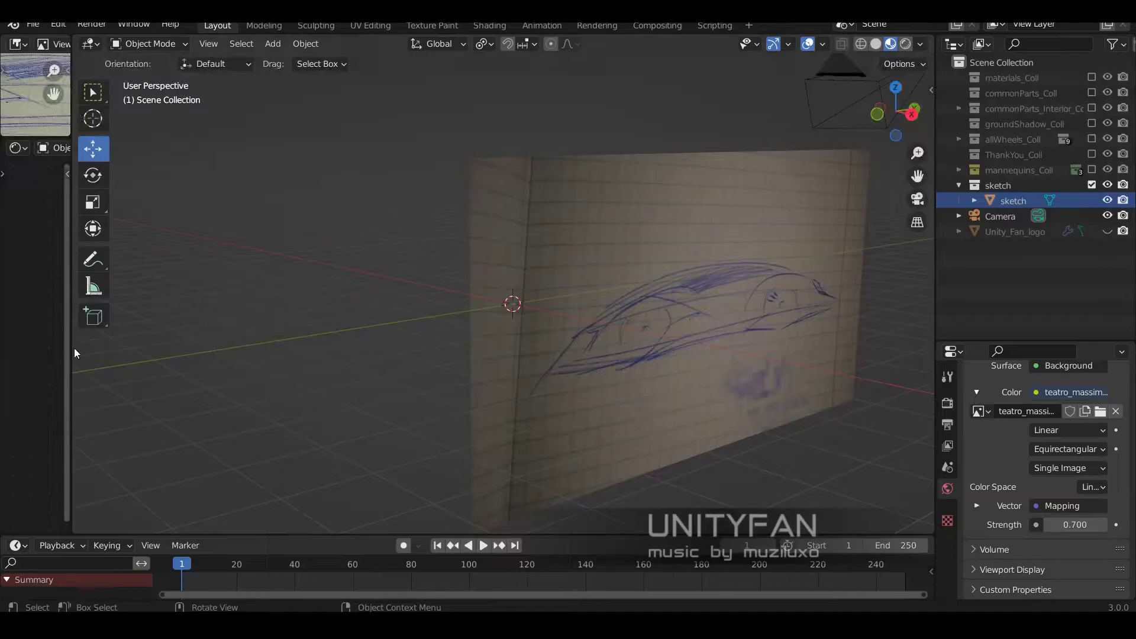
Step: Merge the image editor and timeline into the 3D view and narrow the right-hand panels
{"action": "left_click_drag", "start_coordinate": [74, 353], "coordinate": [574, 190]}
{"action": "left_click", "coordinate": [700, 536]}
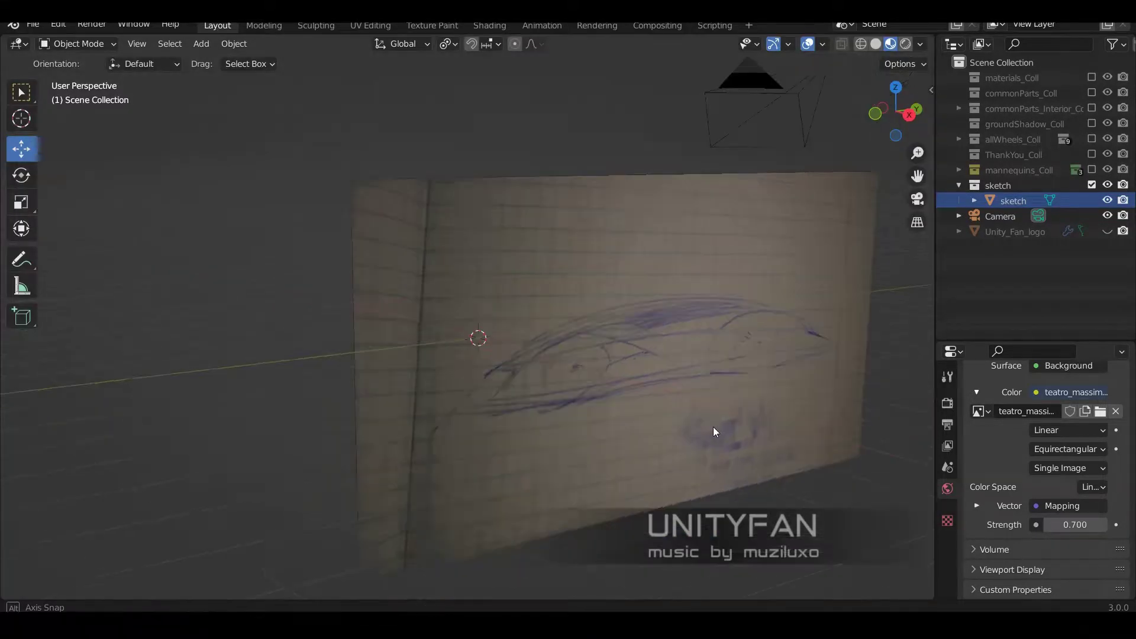
{"action": "left_click", "coordinate": [716, 431]}
{"action": "left_click_drag", "start_coordinate": [938, 337], "coordinate": [979, 337]}
{"action": "mouse_move", "coordinate": [874, 301]}
{"action": "middle_mouse_down"}
{"action": "mouse_move", "coordinate": [552, 325]}
{"action": "mouse_move", "coordinate": [551, 310]}
{"action": "middle_mouse_up"}
{"action": "key", "text": "shift+a"}
{"action": "left_click", "coordinate": [1004, 185]}
Step: Save the scene as fc_046_001.blend with File > Save As
{"action": "left_click", "coordinate": [33, 24]}
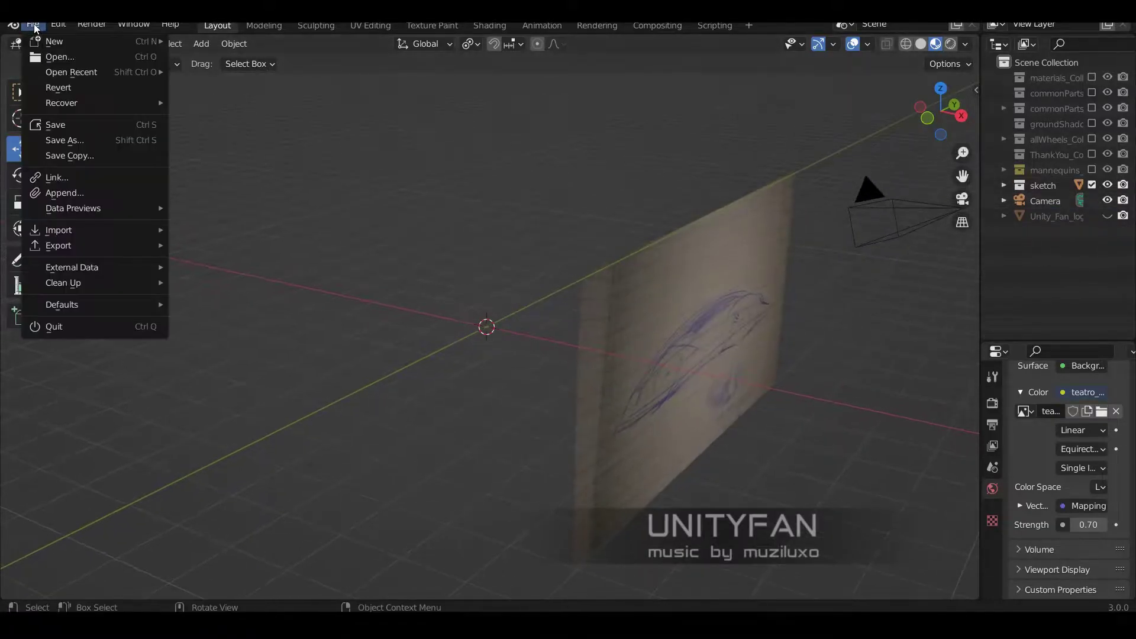
{"action": "left_click", "coordinate": [54, 140]}
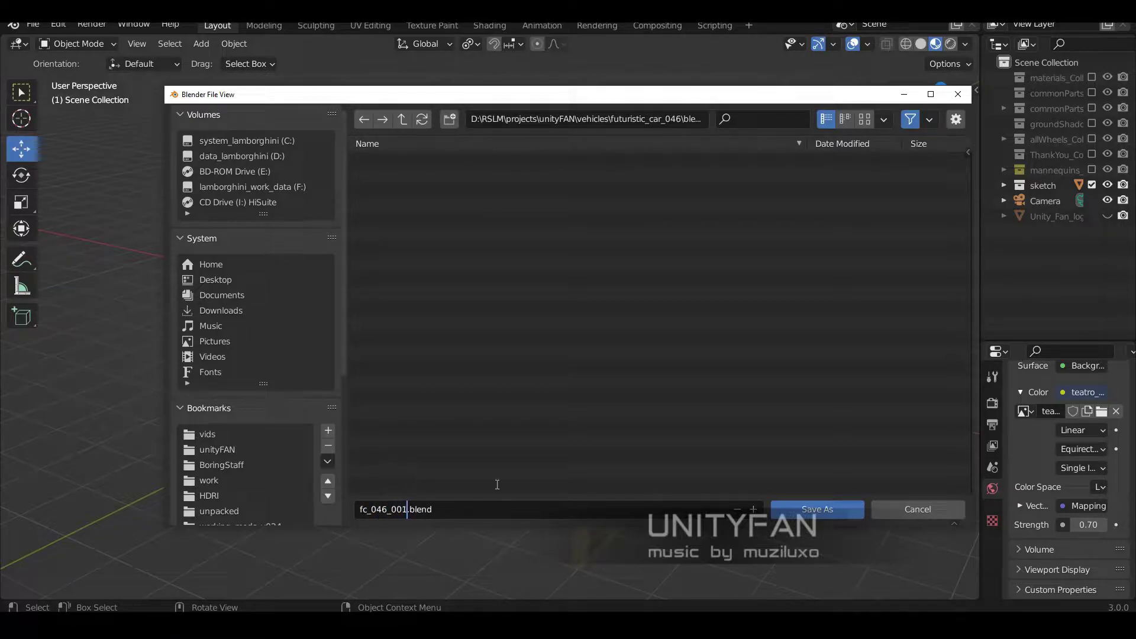
{"action": "key", "text": "Return"}
{"action": "middle_click_drag", "start_coordinate": [674, 413], "coordinate": [947, 320]}
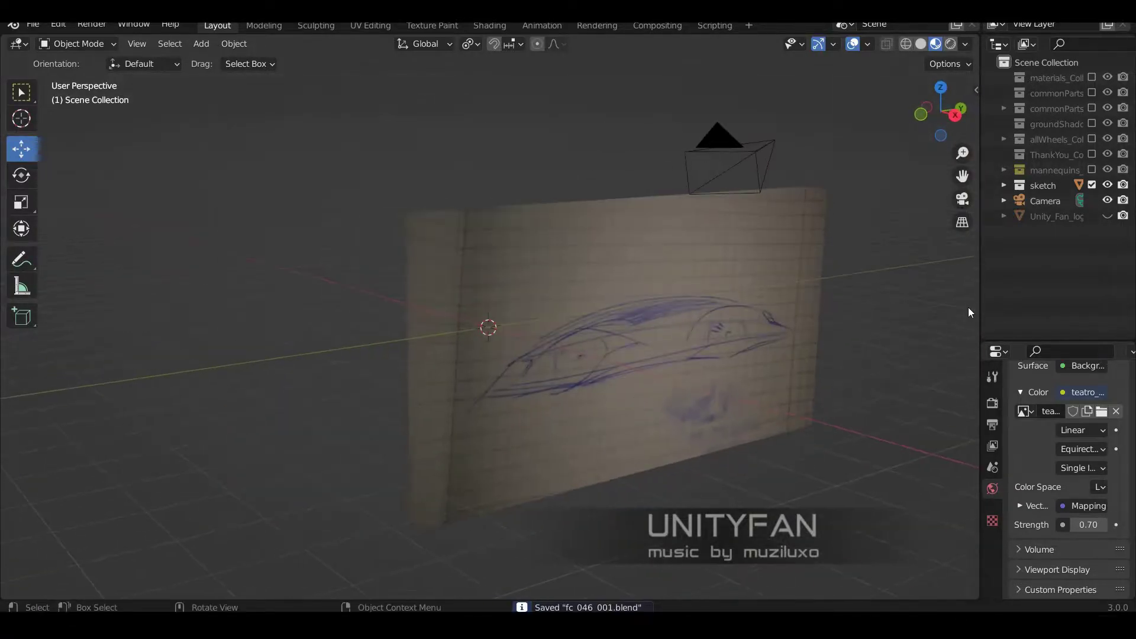
{"action": "left_click_drag", "start_coordinate": [980, 315], "coordinate": [968, 314]}
Step: Add a new cube and delete one half of its faces
{"action": "middle_click_drag", "start_coordinate": [616, 332], "coordinate": [605, 339]}
{"action": "key", "text": "shift+a"}
{"action": "left_click", "coordinate": [659, 321]}
{"action": "key", "text": "KP_Decimal"}
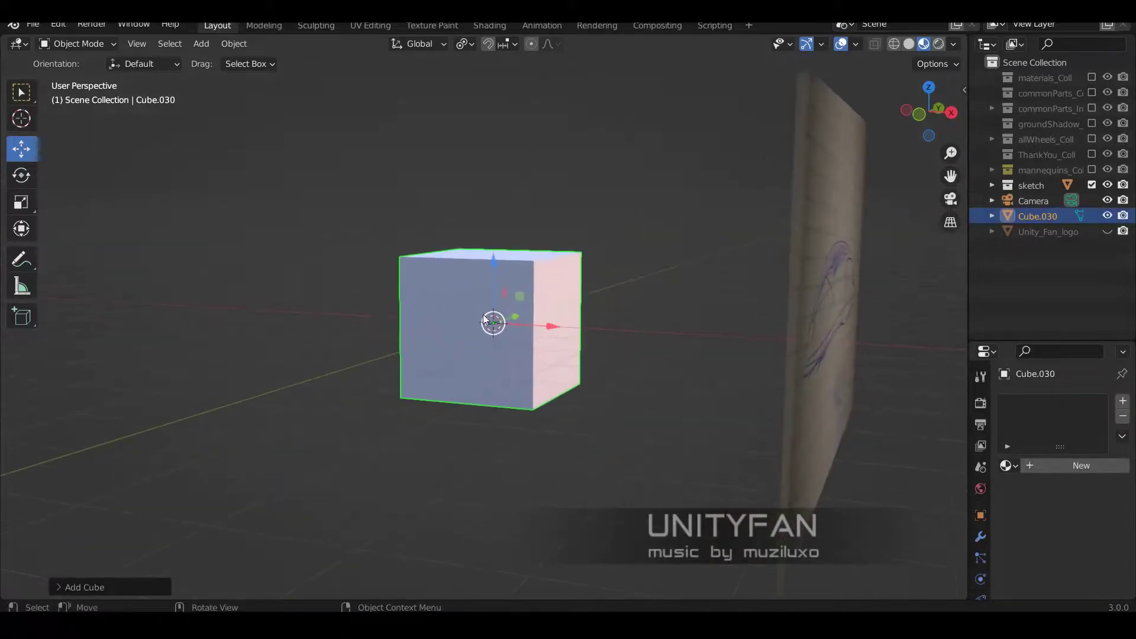
{"action": "key", "text": "Tab"}
{"action": "left_click", "coordinate": [18, 101]}
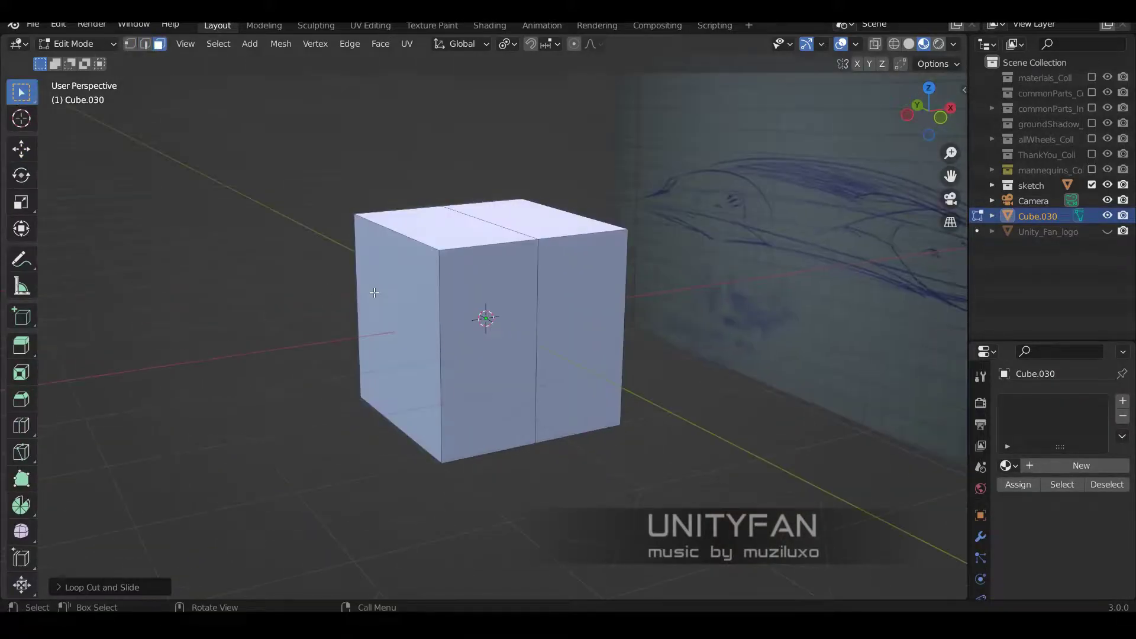
{"action": "key", "text": "3"}
{"action": "left_click", "coordinate": [482, 317]}
{"action": "key", "text": "x"}
{"action": "middle_click_drag", "start_coordinate": [482, 317], "coordinate": [549, 424]}
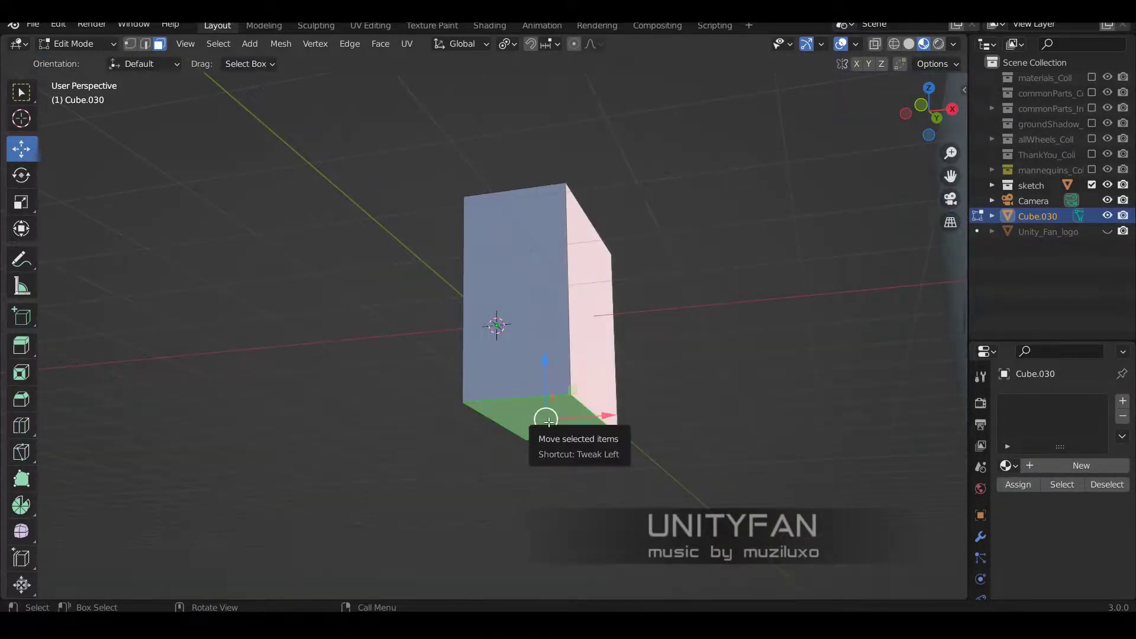
Step: Give the half cube a Mirror modifier across the X axis
{"action": "key", "text": "KP_3"}
{"action": "middle_click_drag", "start_coordinate": [500, 316], "coordinate": [592, 307]}
{"action": "key", "text": "Tab"}
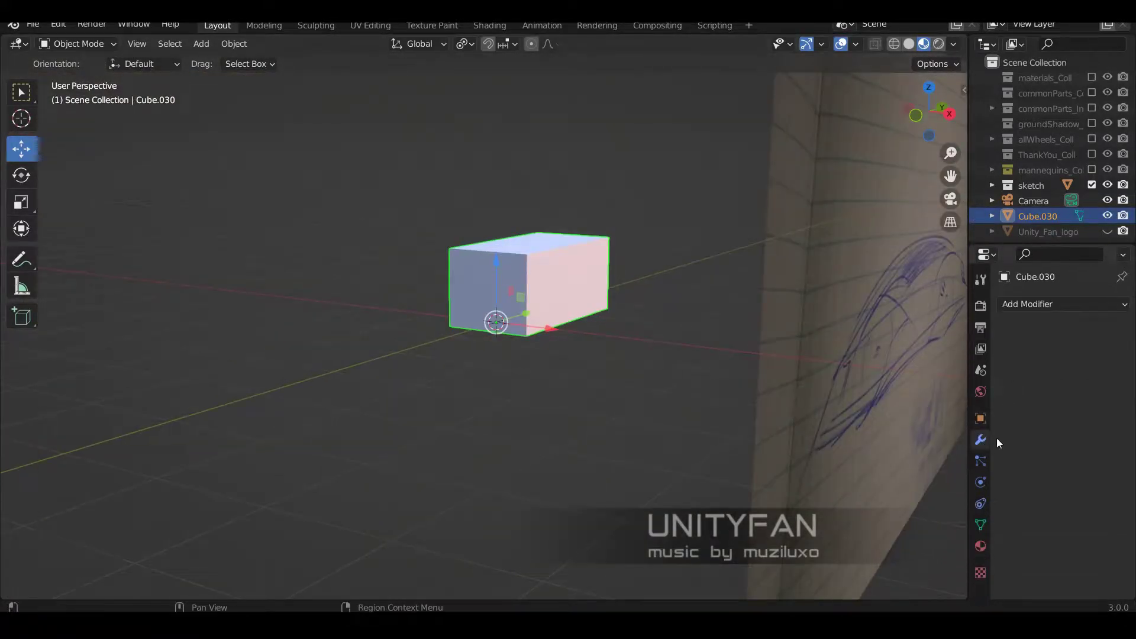
{"action": "left_click", "coordinate": [1064, 303]}
{"action": "left_click", "coordinate": [825, 478]}
{"action": "key", "text": "KP_1"}
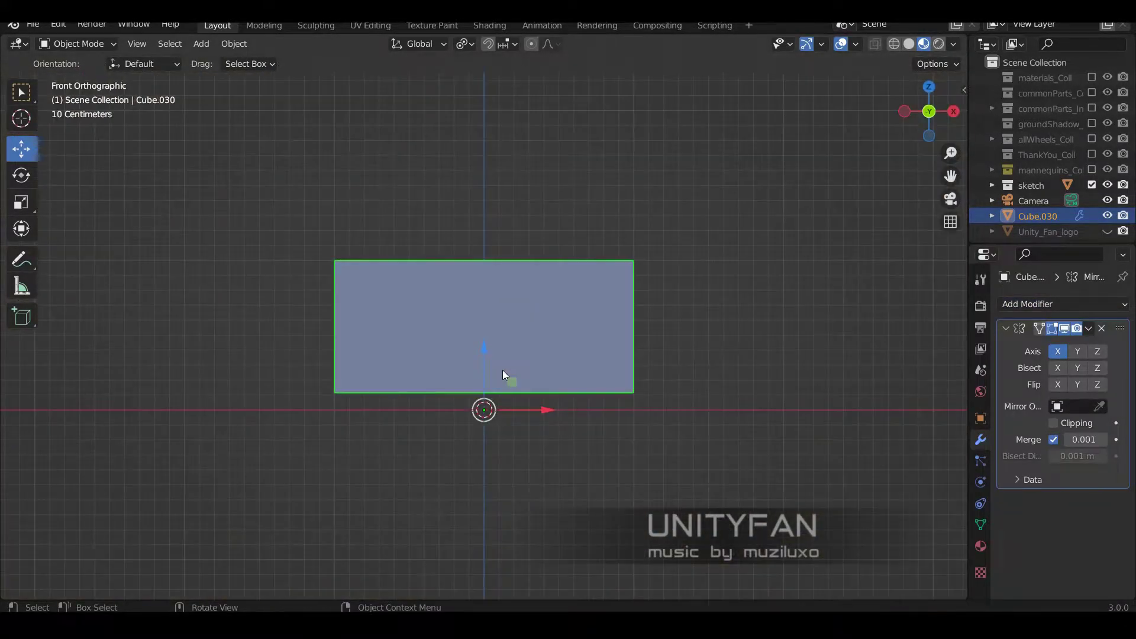
Step: Enable Background Images on the camera and add an empty image slot
{"action": "key", "text": "KP_0"}
{"action": "left_click", "coordinate": [944, 562]}
{"action": "left_click", "coordinate": [981, 482]}
{"action": "scroll", "coordinate": [1052, 414], "scroll_direction": "down", "scroll_amount": 5}
{"action": "left_click", "coordinate": [1052, 518]}
{"action": "scroll", "coordinate": [1117, 438], "scroll_direction": "up", "scroll_amount": 2}
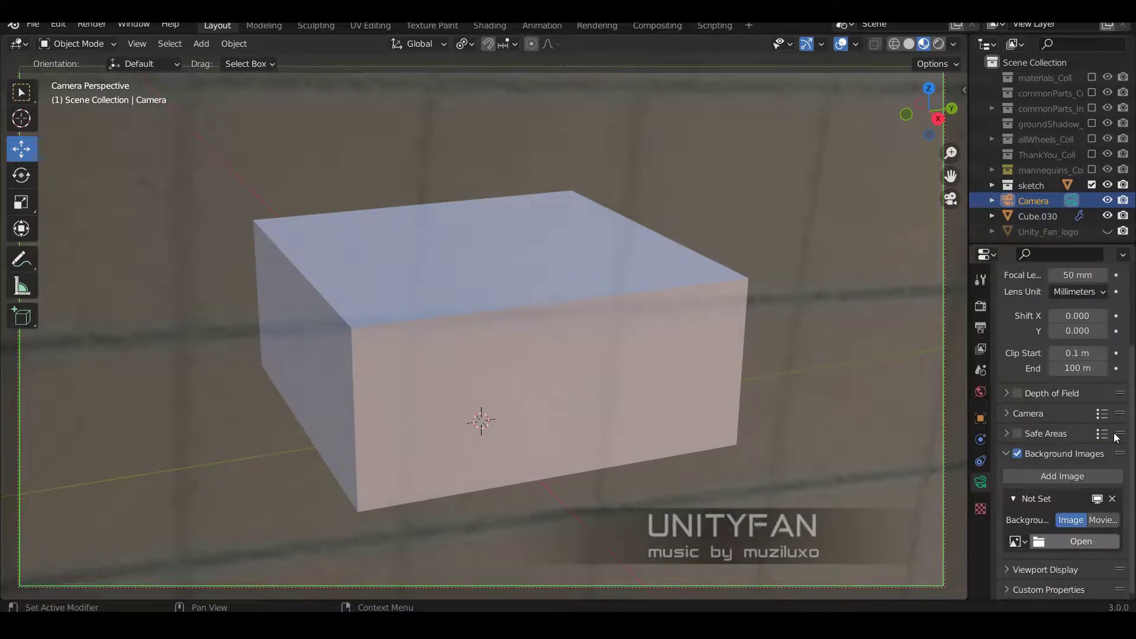
{"action": "middle_click_drag", "start_coordinate": [770, 319], "coordinate": [563, 371]}
{"action": "scroll", "coordinate": [563, 370], "scroll_direction": "down", "scroll_amount": 2}
Step: Move the camera into a new collection named cameras, excluded from the scene
{"action": "left_click", "coordinate": [521, 337]}
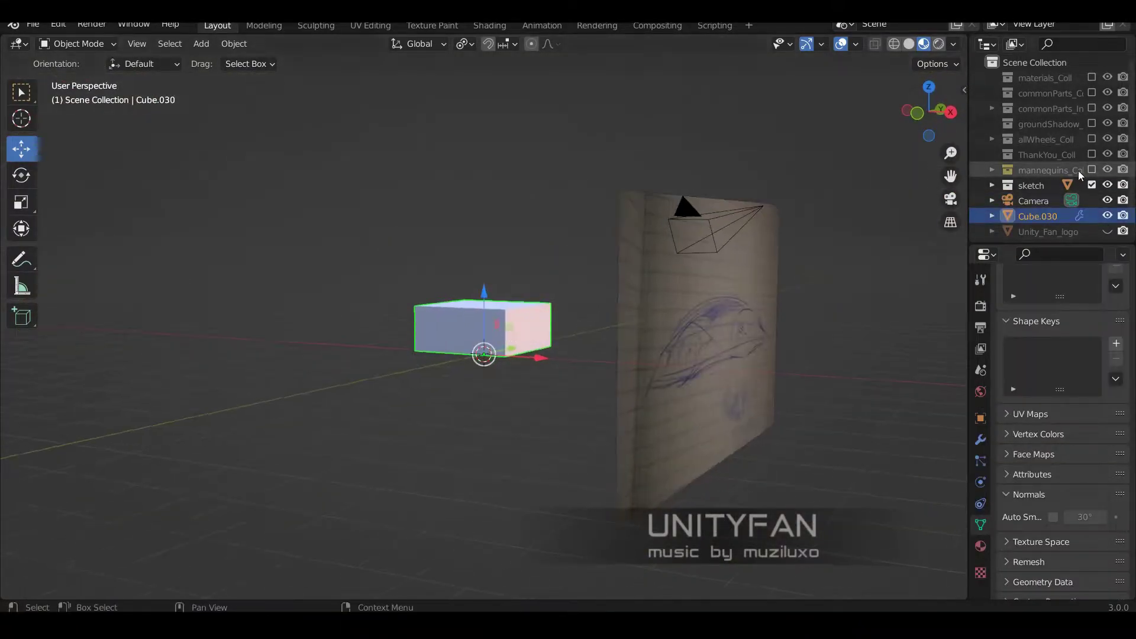
{"action": "left_click", "coordinate": [1033, 201]}
{"action": "key", "text": "c"}
{"action": "double_click", "coordinate": [1043, 190]}
{"action": "type", "text": "cameras"}
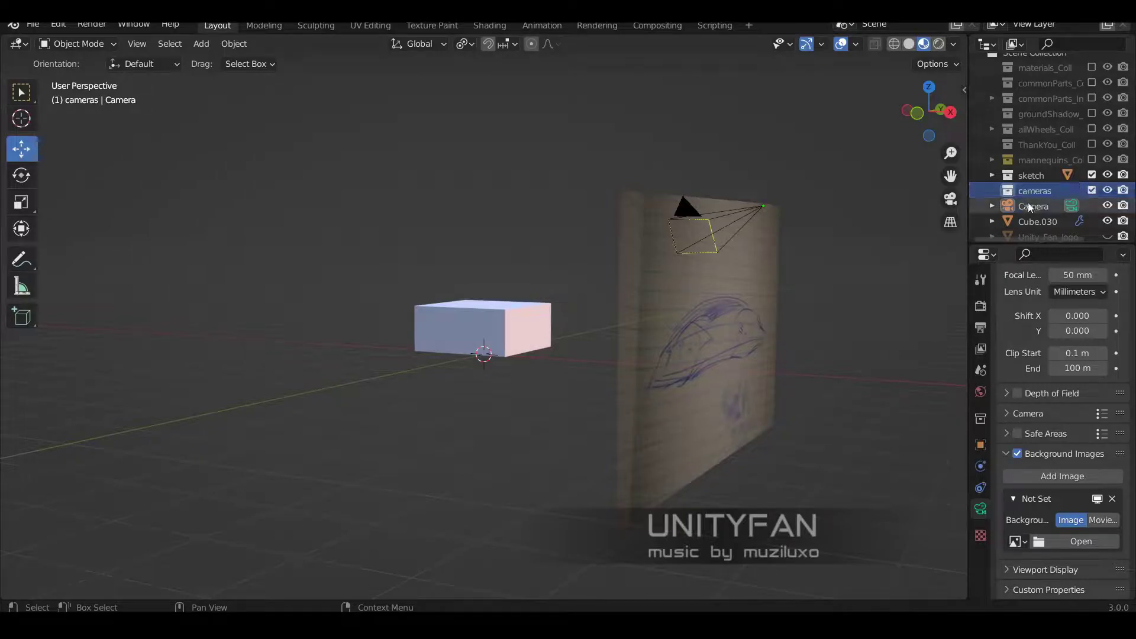
{"action": "left_click", "coordinate": [1092, 190]}
{"action": "middle_click_drag", "start_coordinate": [875, 251], "coordinate": [544, 265]}
Step: In right side view, stretch the body's vertices leftward along the sketch
{"action": "left_click", "coordinate": [544, 265]}
{"action": "key", "text": "KP_3"}
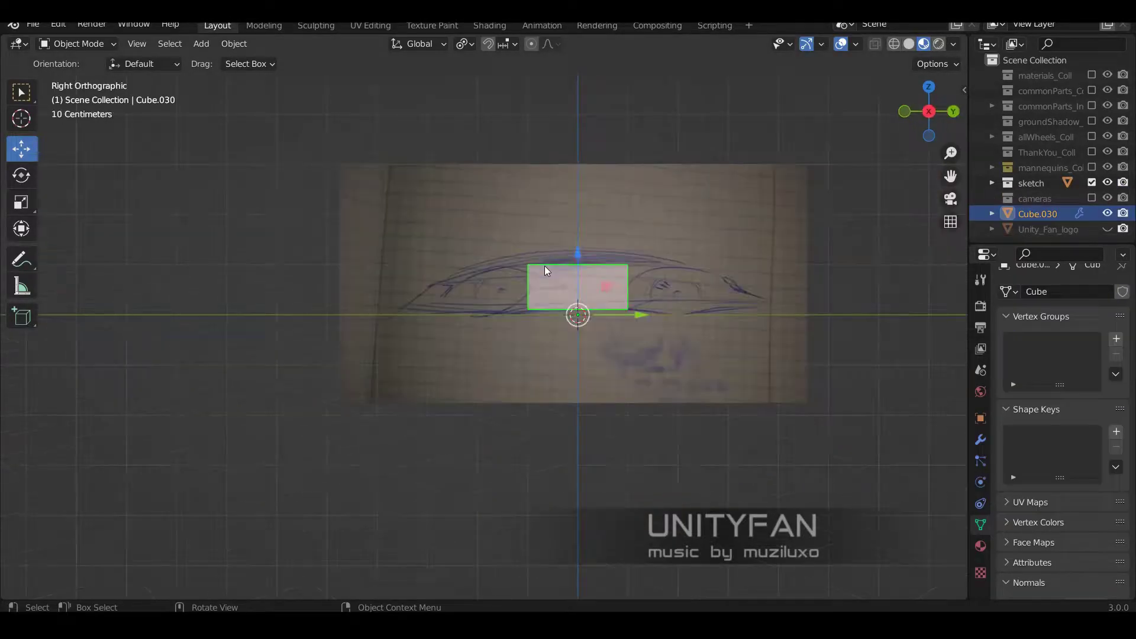
{"action": "key", "text": "KP_1"}
{"action": "key", "text": "Tab"}
{"action": "key", "text": "1"}
{"action": "mouse_move", "coordinate": [649, 293]}
{"action": "left_mouse_down"}
{"action": "mouse_move", "coordinate": [675, 277]}
{"action": "mouse_move", "coordinate": [451, 277]}
{"action": "left_mouse_up"}
Step: Adjust viewport shading options and switch to Material Preview shading
{"action": "key", "text": "z"}
{"action": "key", "text": "z"}
{"action": "key", "text": "z"}
{"action": "key", "text": "z"}
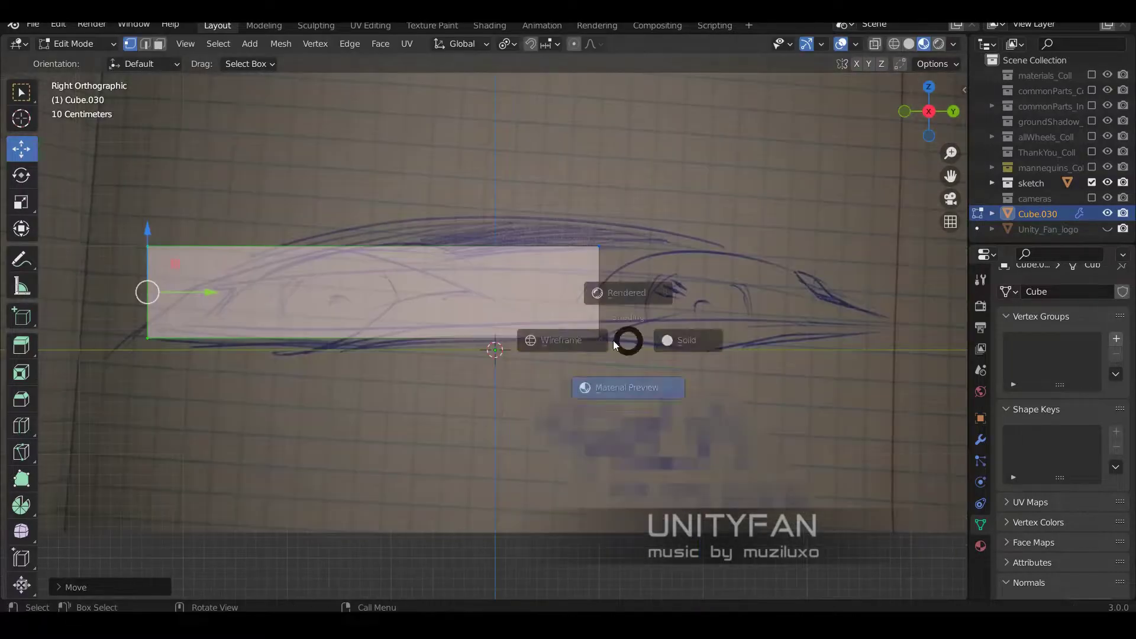
{"action": "left_click", "coordinate": [686, 340]}
{"action": "key", "text": "Tab"}
{"action": "left_click", "coordinate": [909, 44]}
{"action": "left_click", "coordinate": [953, 44]}
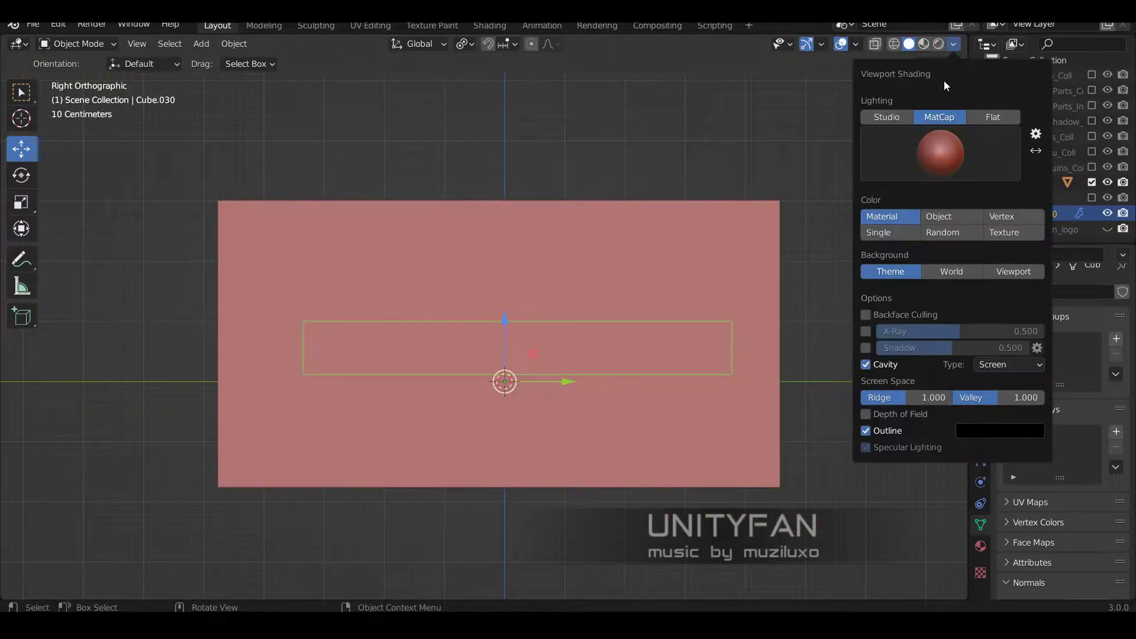
{"action": "middle_click_drag", "start_coordinate": [943, 83], "coordinate": [723, 336]}
{"action": "key", "text": "z"}
{"action": "left_click", "coordinate": [652, 439]}
Step: Move a top corner vertex onto the sketch's roofline in right side view
{"action": "key", "text": "Tab"}
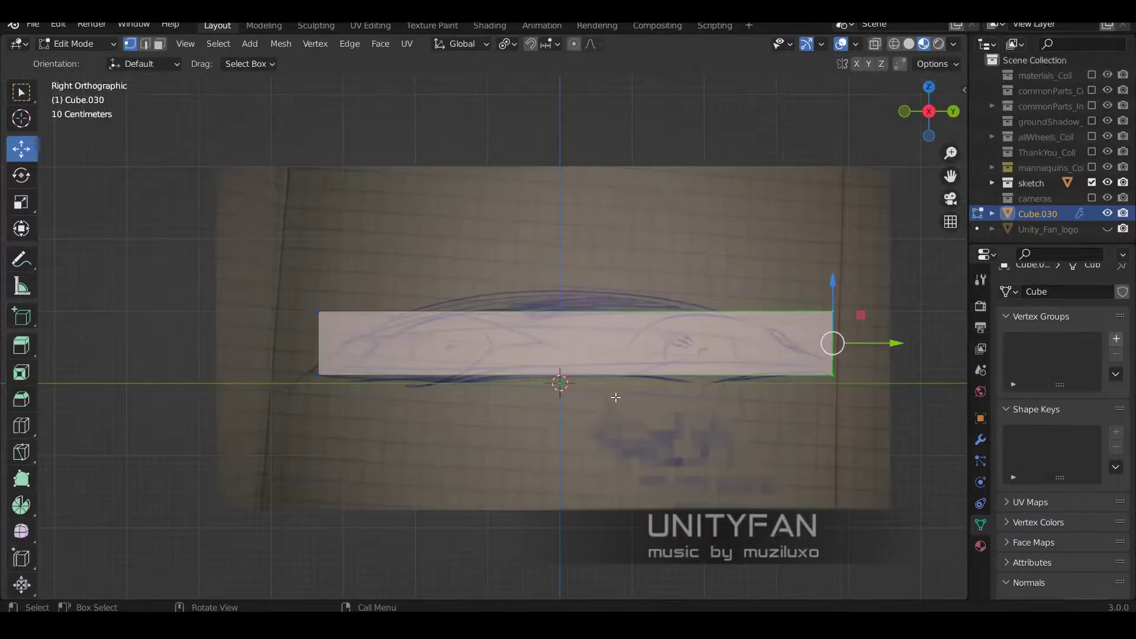
{"action": "left_click", "coordinate": [22, 426]}
{"action": "left_click", "coordinate": [21, 149]}
{"action": "middle_click_drag", "start_coordinate": [450, 284], "coordinate": [561, 291]}
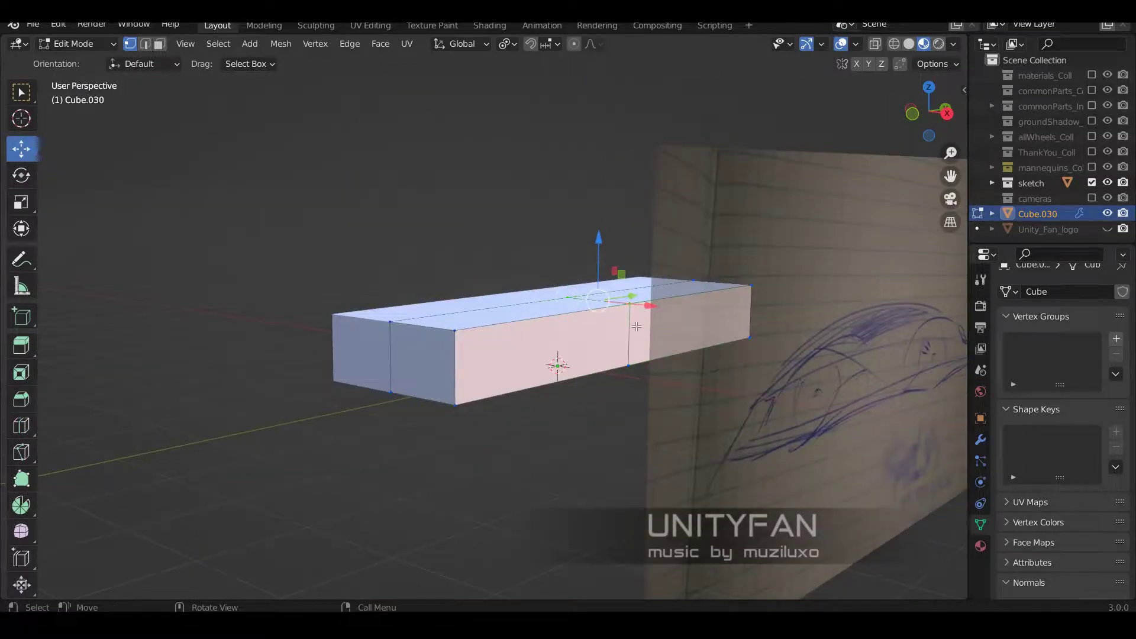
{"action": "key", "text": "KP_3"}
{"action": "scroll", "coordinate": [591, 296], "scroll_direction": "up", "scroll_amount": 2}
{"action": "left_click", "coordinate": [431, 267]}
{"action": "key", "text": "g"}
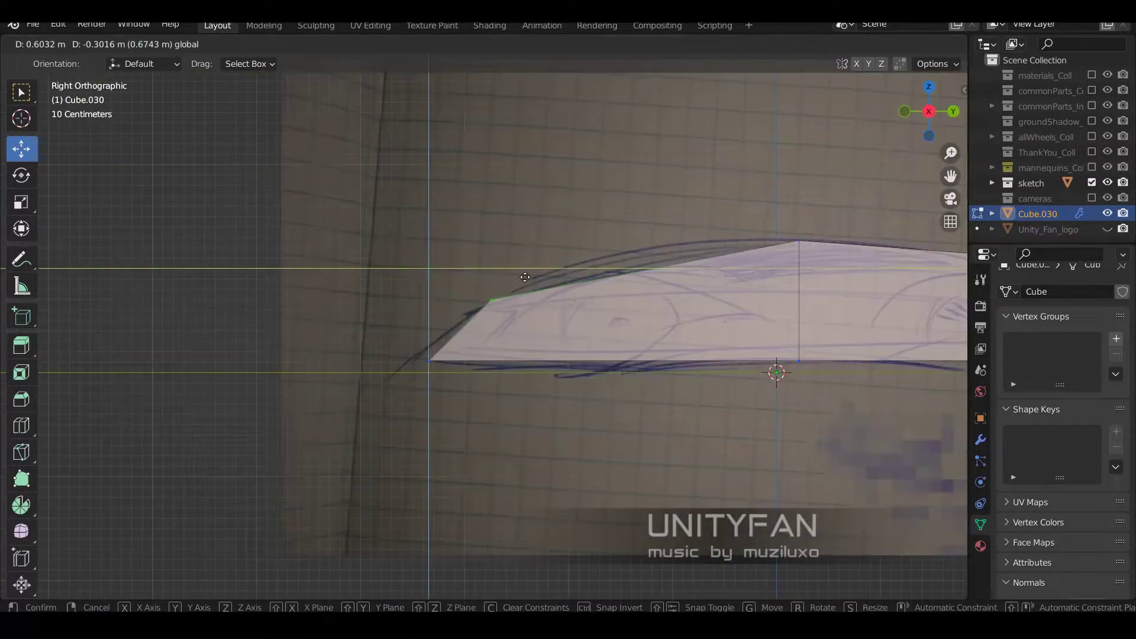
{"action": "left_click", "coordinate": [525, 277]}
{"action": "scroll", "coordinate": [525, 277], "scroll_direction": "down", "scroll_amount": 4}
{"action": "scroll", "coordinate": [355, 266], "scroll_direction": "up", "scroll_amount": 3}
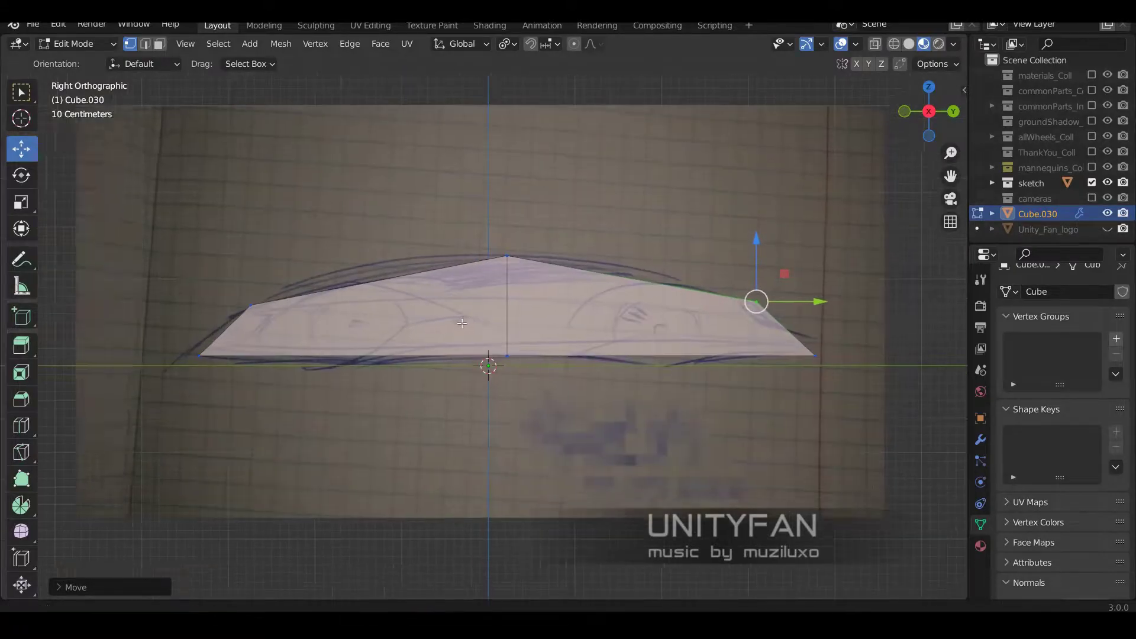
Step: Add an edge loop across the body and pull an outline vertex onto the roof line
{"action": "middle_click_drag", "start_coordinate": [502, 313], "coordinate": [536, 312]}
{"action": "key", "text": "ctrl+r"}
{"action": "left_click", "coordinate": [538, 310]}
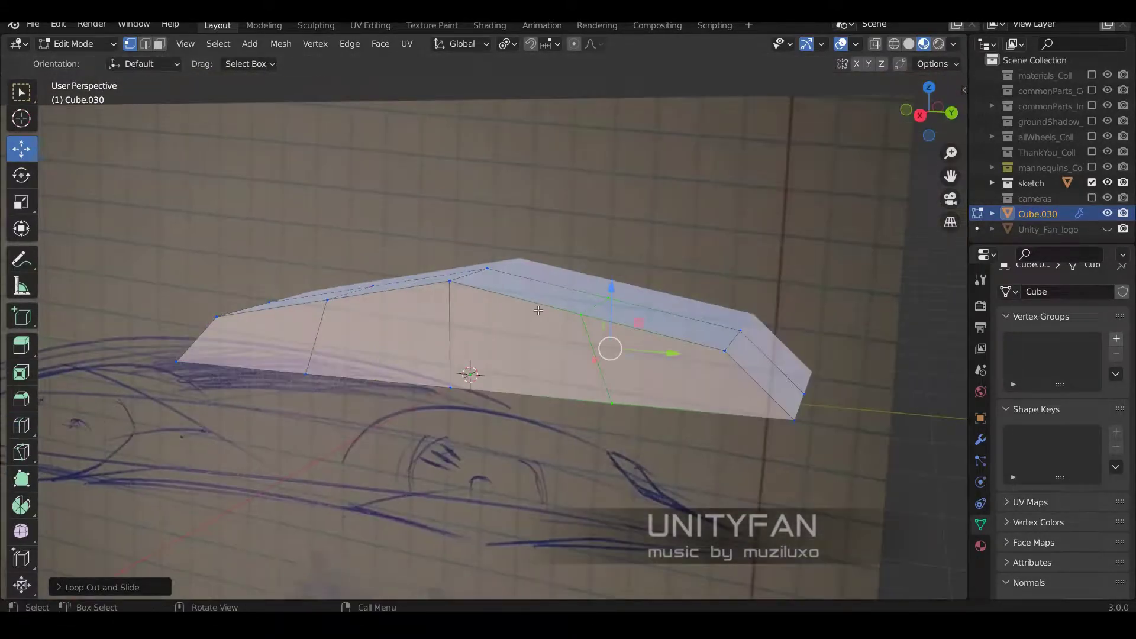
{"action": "key", "text": "KP_3"}
{"action": "scroll", "coordinate": [497, 237], "scroll_direction": "up", "scroll_amount": 3}
{"action": "left_click", "coordinate": [471, 252]}
{"action": "key", "text": "g"}
{"action": "left_click", "coordinate": [498, 225]}
{"action": "scroll", "coordinate": [498, 226], "scroll_direction": "up", "scroll_amount": 2}
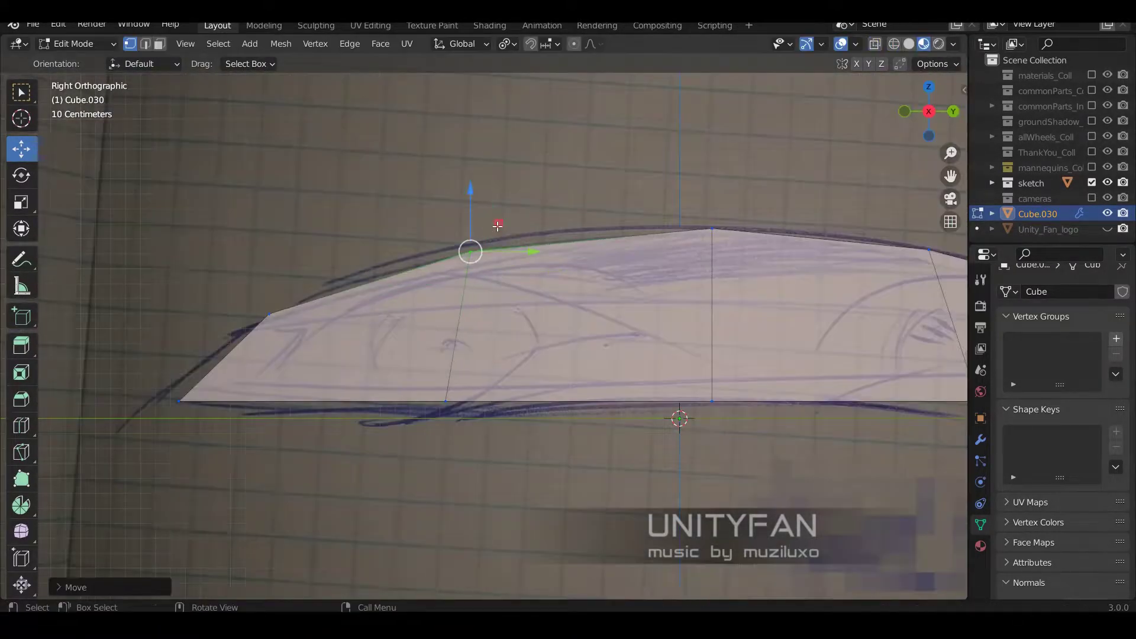
{"action": "scroll", "coordinate": [497, 225], "scroll_direction": "down", "scroll_amount": 3}
{"action": "mouse_move", "coordinate": [498, 225]}
{"action": "middle_mouse_down"}
{"action": "mouse_move", "coordinate": [503, 342]}
{"action": "mouse_move", "coordinate": [426, 332]}
{"action": "mouse_move", "coordinate": [589, 357]}
{"action": "mouse_move", "coordinate": [486, 335]}
{"action": "middle_mouse_up"}
Step: Try Shade Smooth on the car body, then return it to flat shading
{"action": "key", "text": "Tab"}
{"action": "right_click", "coordinate": [521, 308]}
{"action": "left_click", "coordinate": [521, 309]}
{"action": "key", "text": "Tab"}
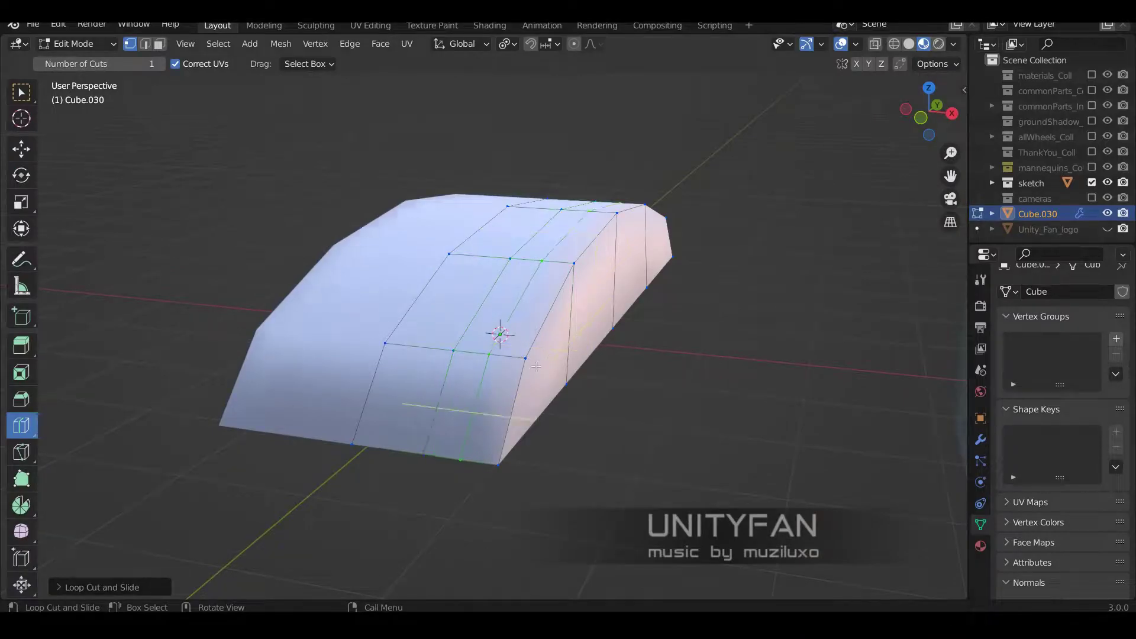
{"action": "left_click", "coordinate": [579, 394]}
{"action": "key", "text": "Tab"}
{"action": "right_click", "coordinate": [507, 365]}
{"action": "left_click", "coordinate": [507, 365]}
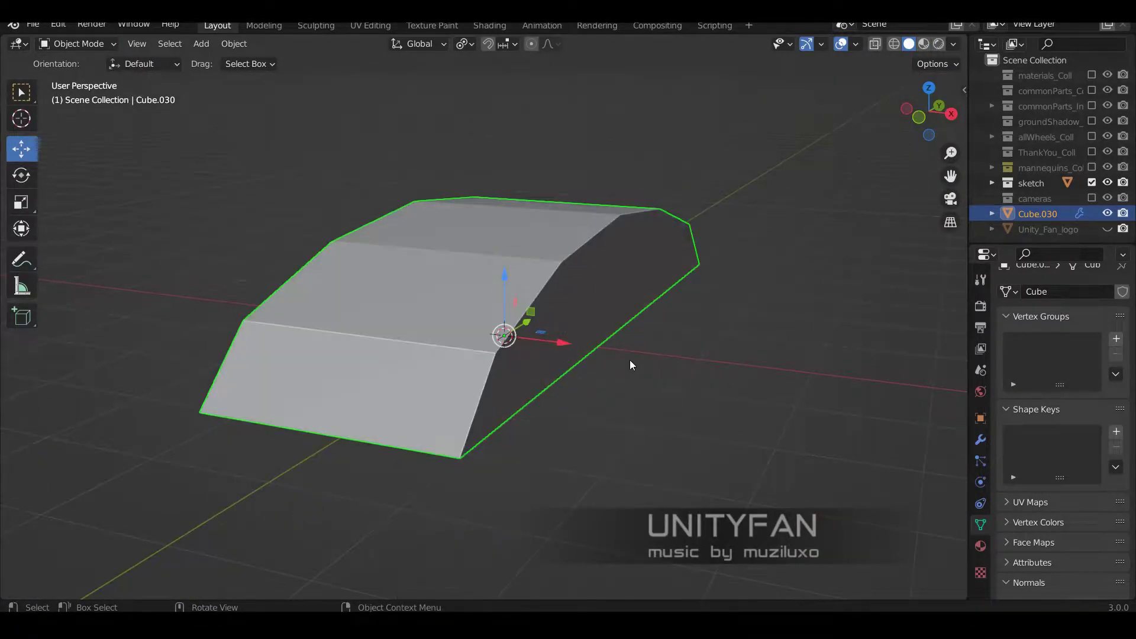
Step: Open the body material's base colour picker
{"action": "middle_click_drag", "start_coordinate": [630, 360], "coordinate": [666, 428]}
{"action": "left_click", "coordinate": [980, 546]}
{"action": "scroll", "coordinate": [1037, 477], "scroll_direction": "down", "scroll_amount": 10}
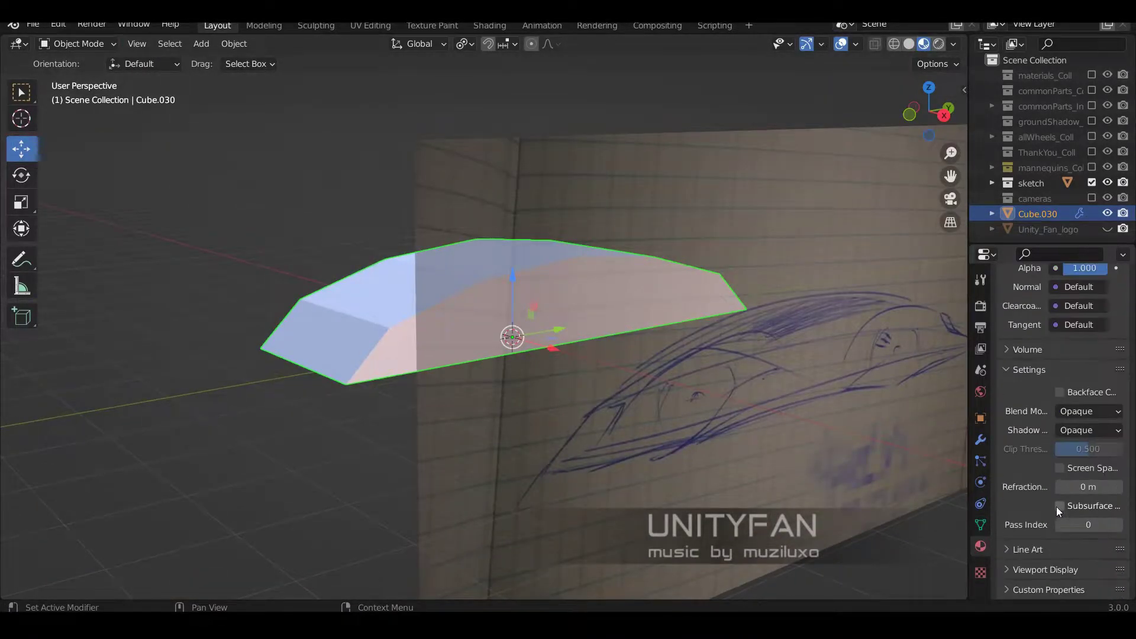
{"action": "left_click", "coordinate": [1085, 390]}
{"action": "mouse_move", "coordinate": [651, 367]}
{"action": "middle_mouse_down"}
{"action": "mouse_move", "coordinate": [531, 353]}
{"action": "mouse_move", "coordinate": [494, 333]}
{"action": "middle_mouse_up"}
Step: Move top-edge and front-tip vertices onto the sketched outline in right side view
{"action": "key", "text": "Tab"}
{"action": "key", "text": "KP_3"}
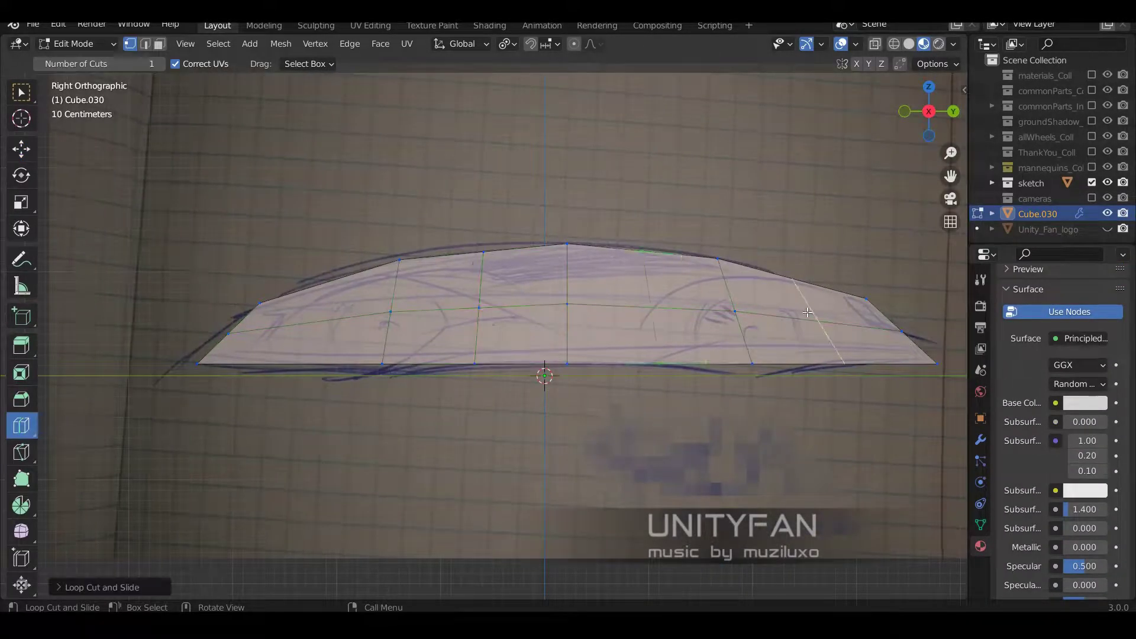
{"action": "left_click", "coordinate": [21, 149]}
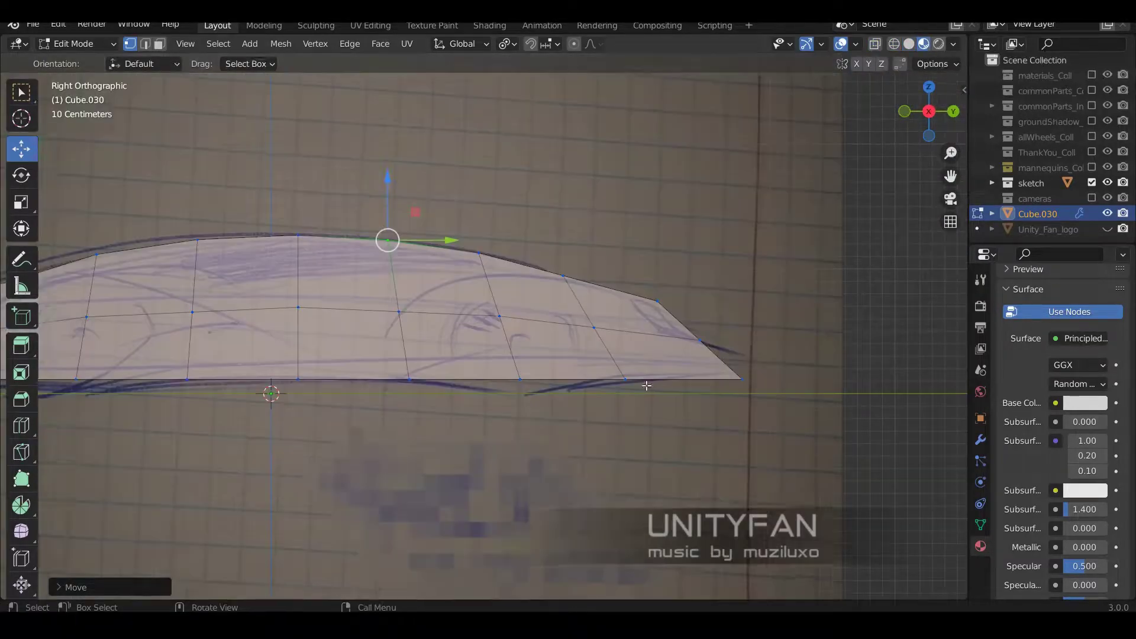
{"action": "mouse_move", "coordinate": [271, 393]}
{"action": "middle_mouse_down"}
{"action": "mouse_move", "coordinate": [809, 399]}
{"action": "mouse_move", "coordinate": [639, 359]}
{"action": "mouse_move", "coordinate": [610, 379]}
{"action": "mouse_move", "coordinate": [629, 376]}
{"action": "middle_mouse_up"}
{"action": "scroll", "coordinate": [629, 376], "scroll_direction": "up", "scroll_amount": 5}
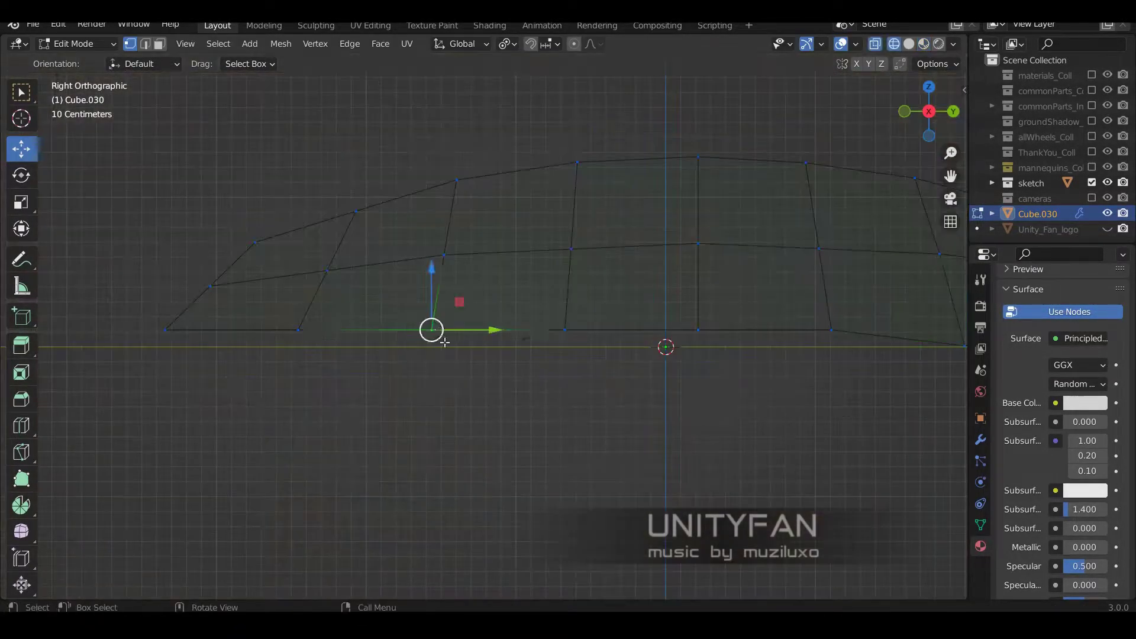
{"action": "left_click_drag", "start_coordinate": [445, 342], "coordinate": [355, 331]}
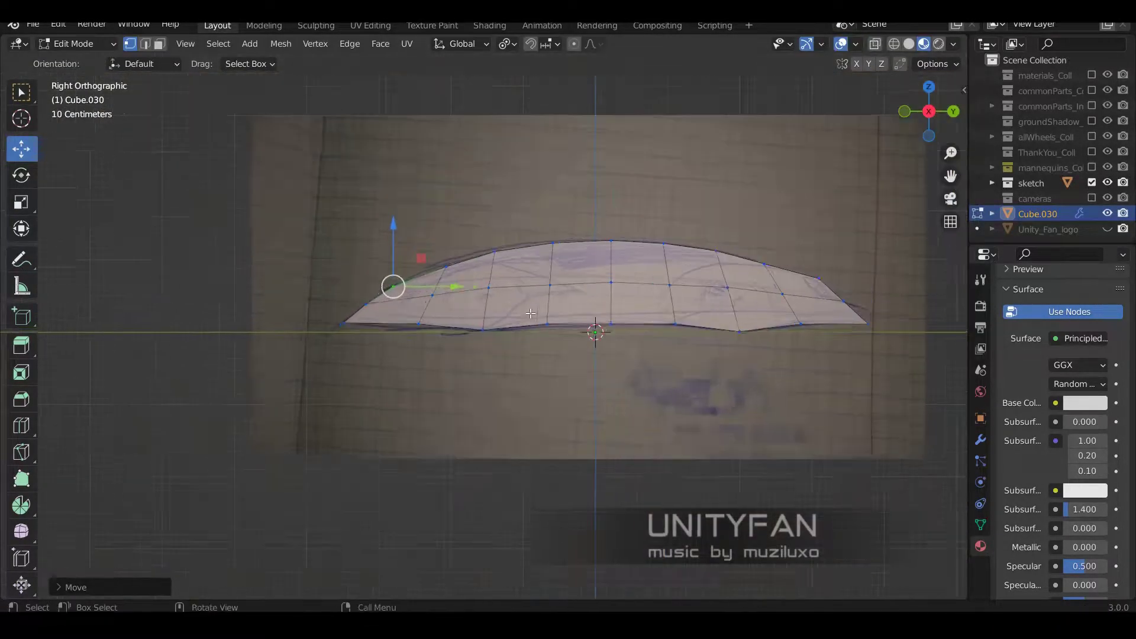
{"action": "middle_click_drag", "start_coordinate": [531, 313], "coordinate": [554, 337]}
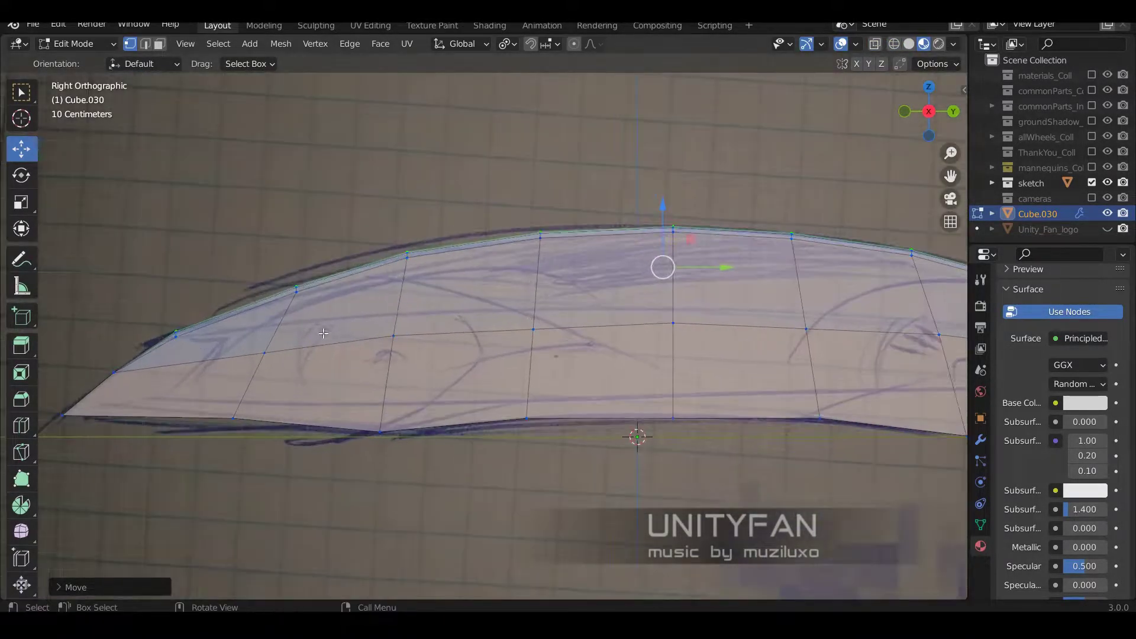
{"action": "left_click", "coordinate": [353, 314]}
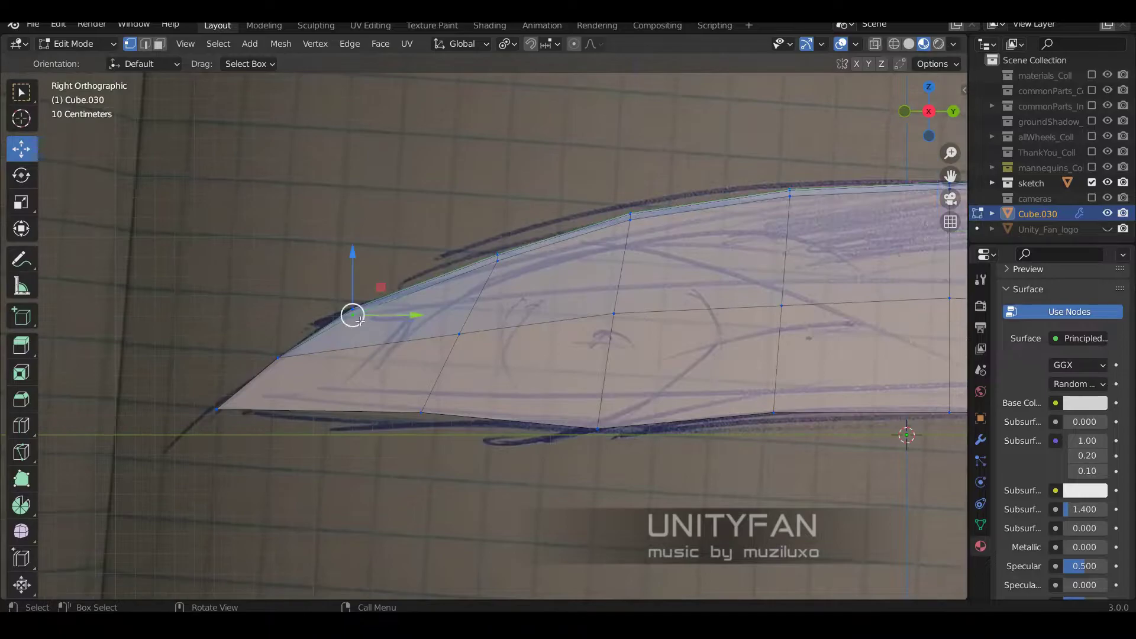
{"action": "left_click", "coordinate": [575, 233]}
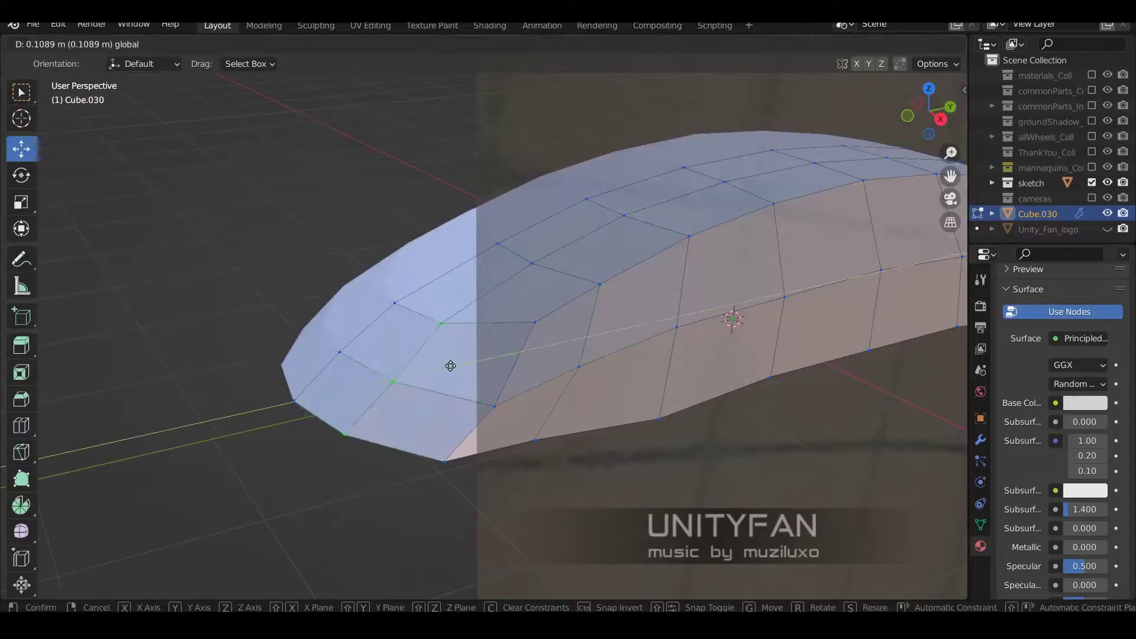
Step: Reposition vertices at the body's nose to fit the sketch in side view
{"action": "left_click", "coordinate": [450, 366]}
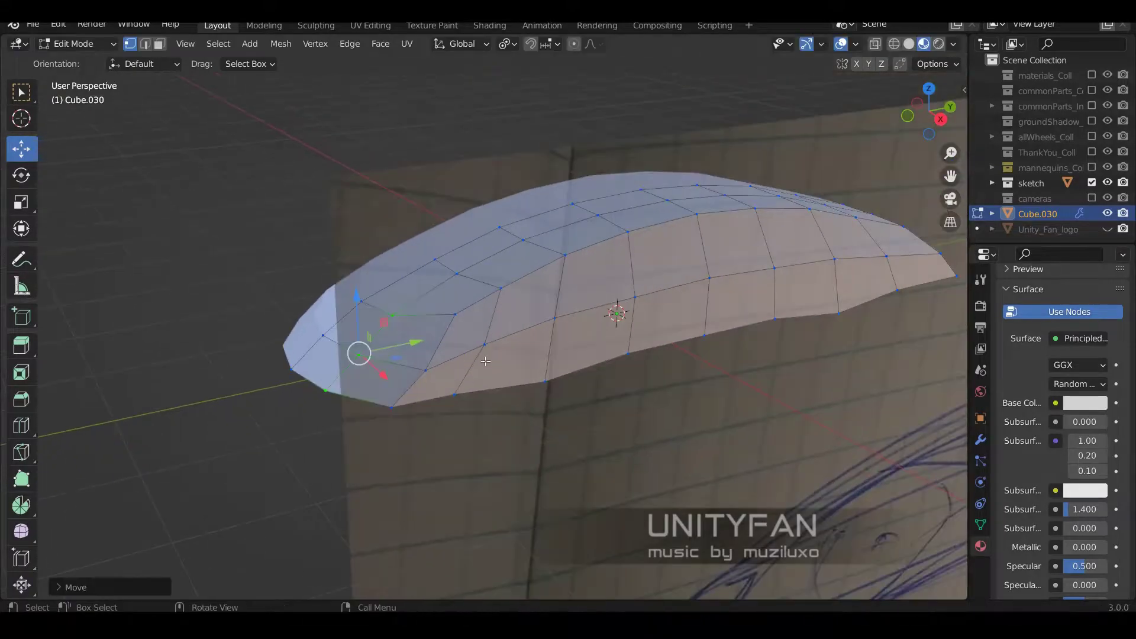
{"action": "key", "text": "KP_3"}
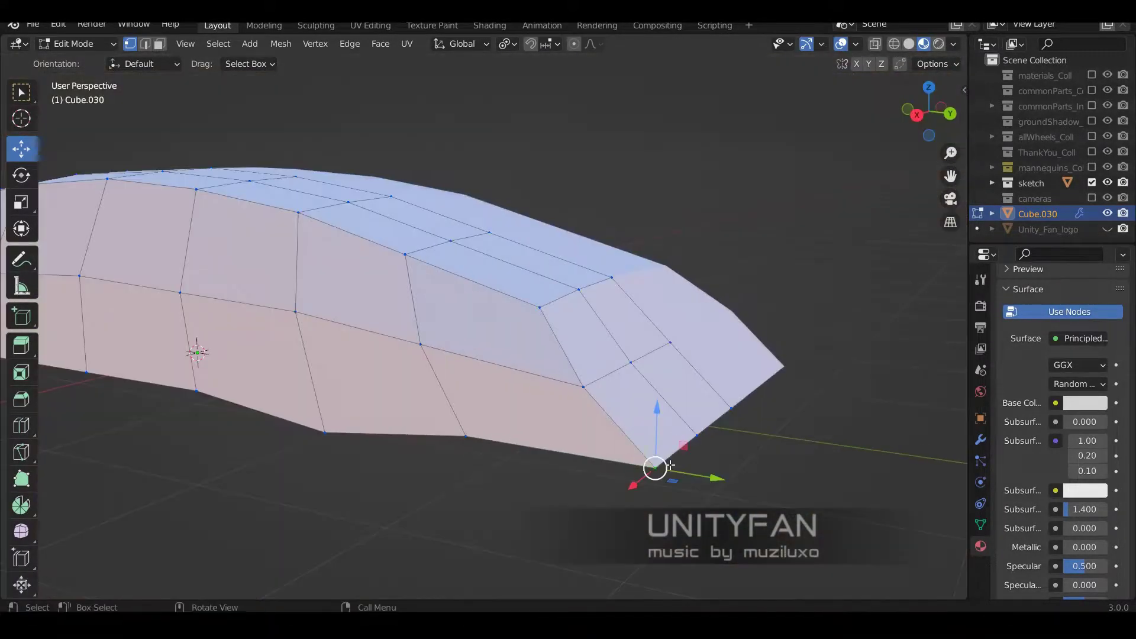
{"action": "key", "text": "KP_3"}
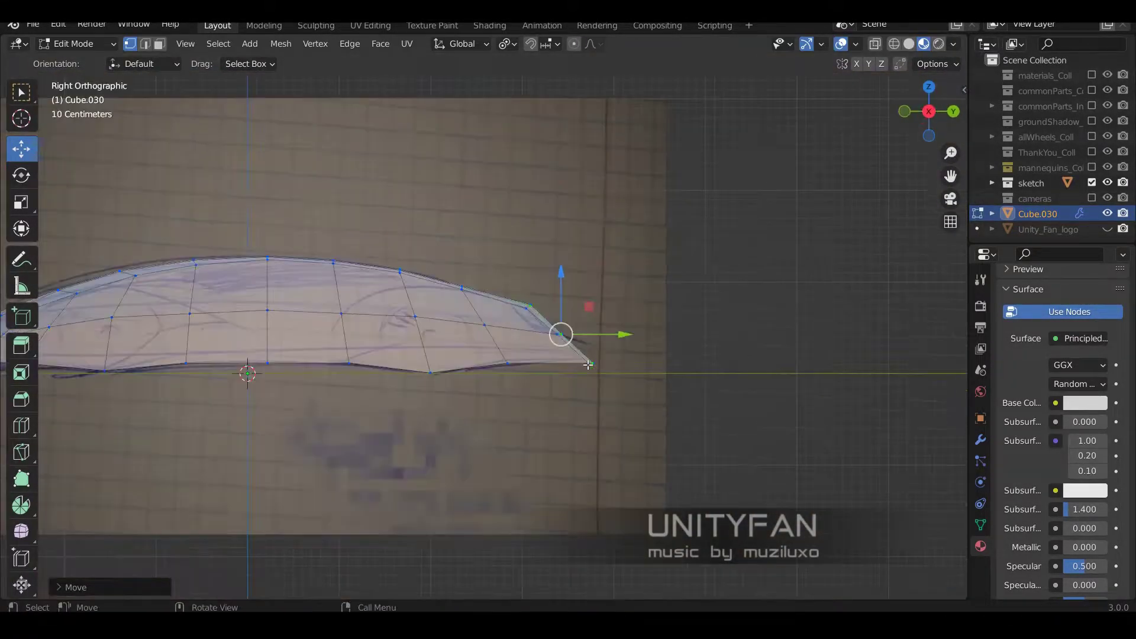
{"action": "scroll", "coordinate": [377, 309], "scroll_direction": "up", "scroll_amount": 3}
{"action": "scroll", "coordinate": [377, 309], "scroll_direction": "up", "scroll_amount": 2}
{"action": "middle_click_drag", "start_coordinate": [174, 306], "coordinate": [259, 366], "text": "shift"}
{"action": "left_click", "coordinate": [259, 365]}
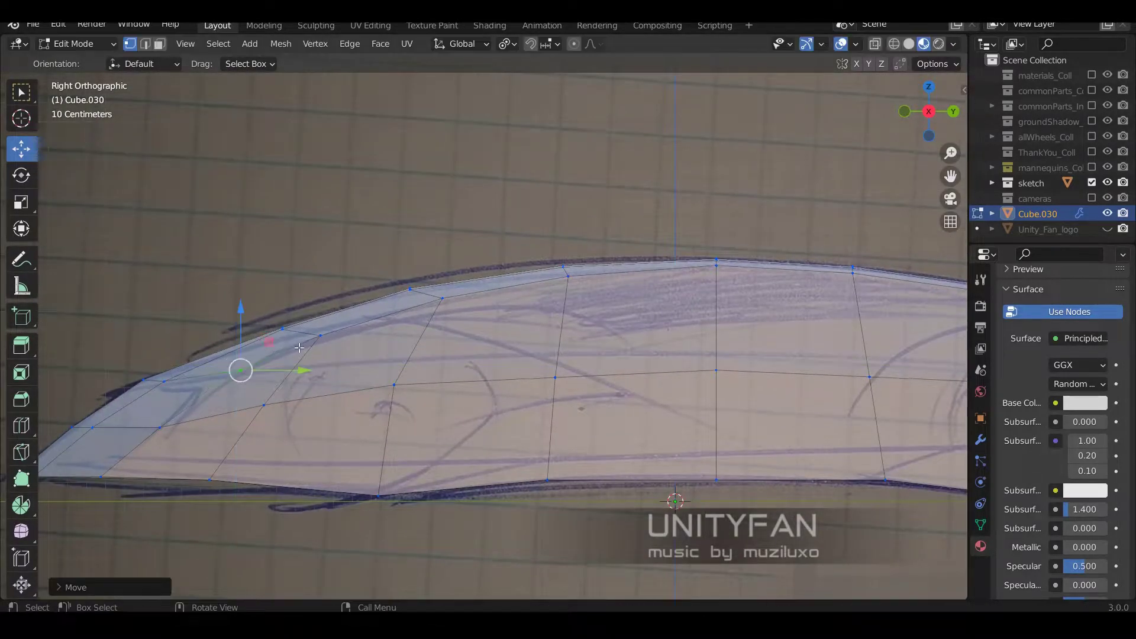
{"action": "scroll", "coordinate": [353, 317], "scroll_direction": "up", "scroll_amount": 2}
{"action": "scroll", "coordinate": [303, 346], "scroll_direction": "up", "scroll_amount": 1}
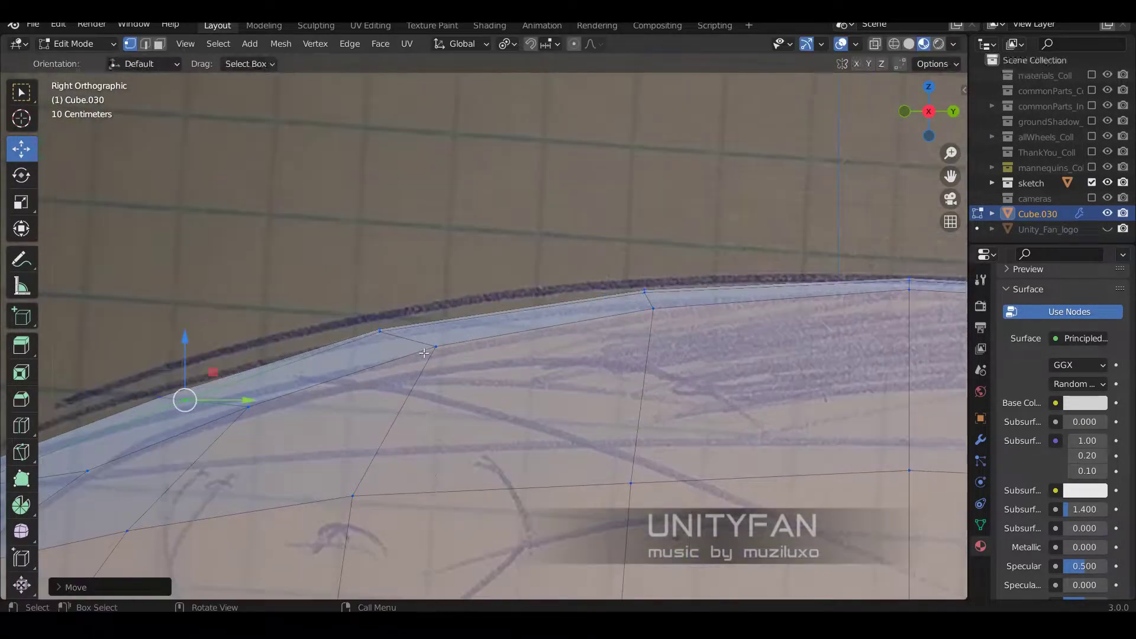
{"action": "left_click", "coordinate": [438, 311]}
{"action": "scroll", "coordinate": [545, 406], "scroll_direction": "down", "scroll_amount": 5}
{"action": "scroll", "coordinate": [474, 356], "scroll_direction": "up", "scroll_amount": 4}
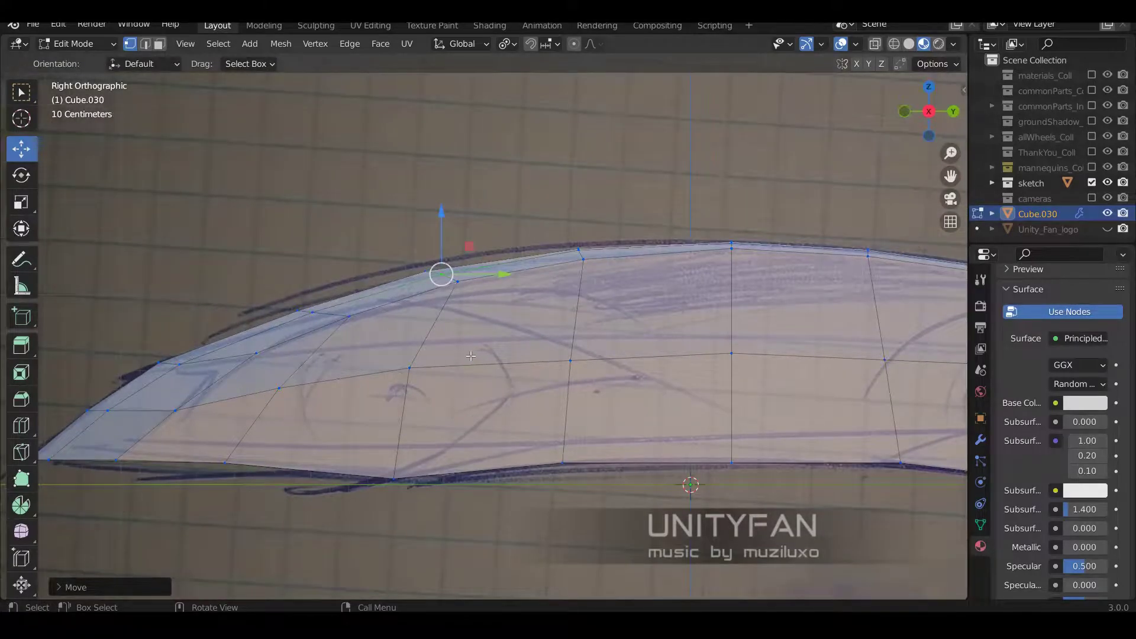
Step: Lower the side edge vertices, checking the fit in perspective and side views
{"action": "middle_click_drag", "start_coordinate": [471, 355], "coordinate": [613, 388]}
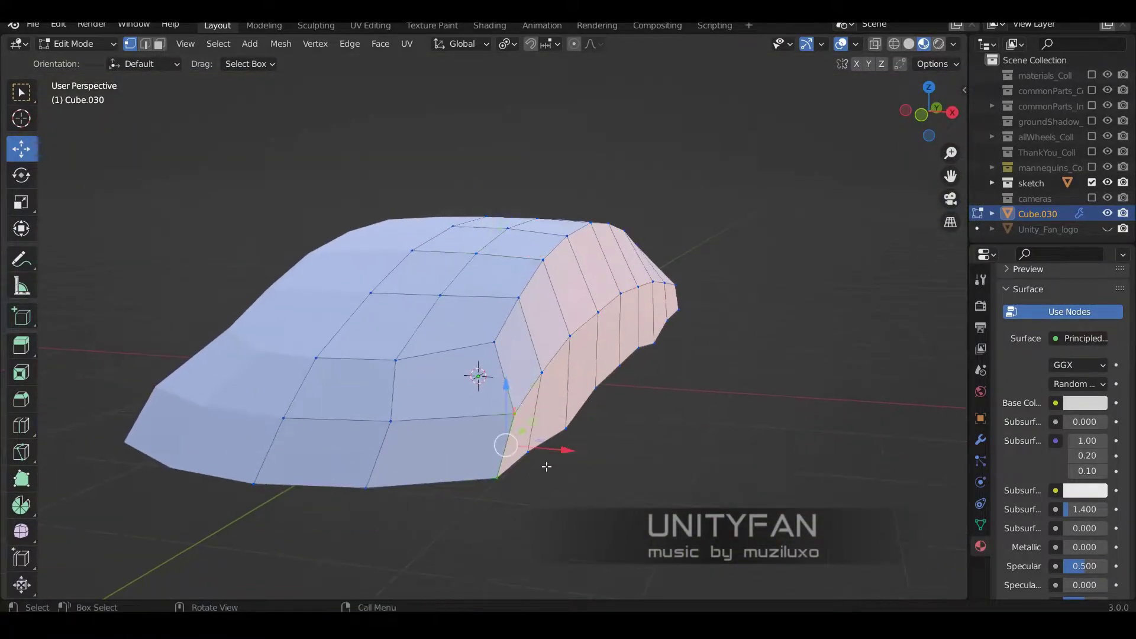
{"action": "middle_click_drag", "start_coordinate": [594, 463], "coordinate": [478, 403]}
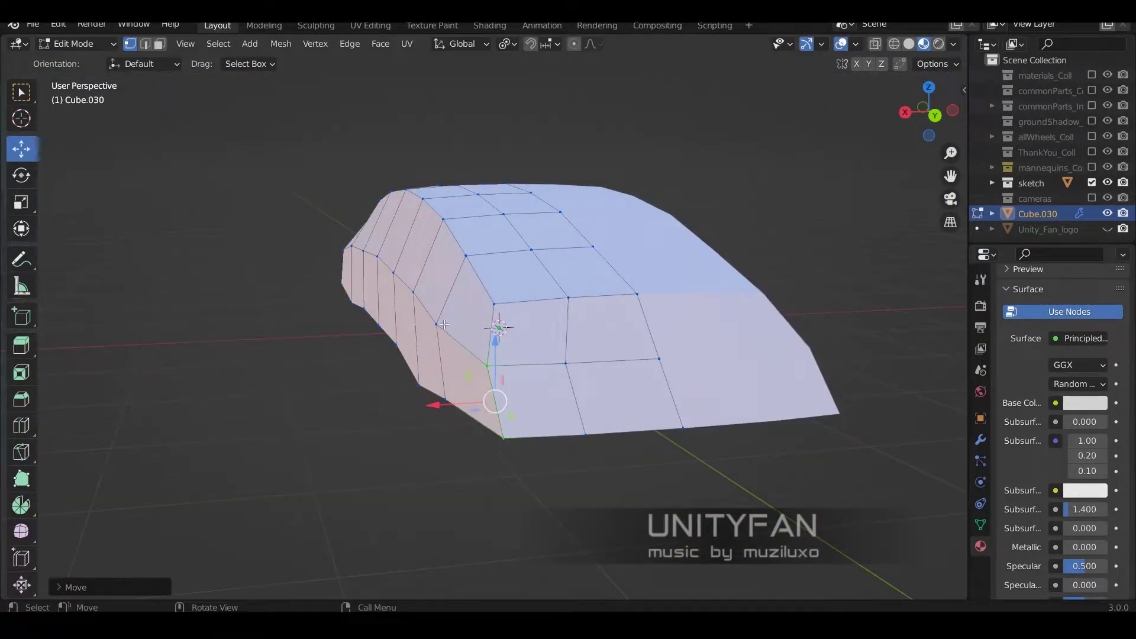
{"action": "middle_click_drag", "start_coordinate": [444, 325], "coordinate": [507, 309]}
{"action": "scroll", "coordinate": [469, 274], "scroll_direction": "up", "scroll_amount": 2}
{"action": "middle_click_drag", "start_coordinate": [469, 274], "coordinate": [414, 446]}
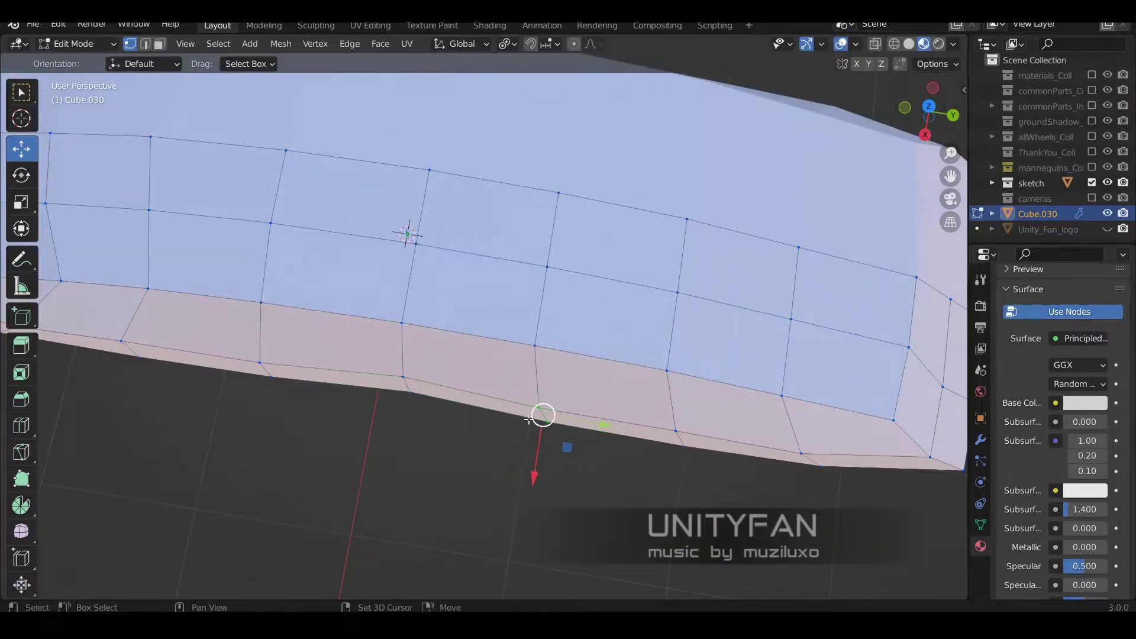
{"action": "left_click_drag", "start_coordinate": [515, 448], "coordinate": [520, 414]}
{"action": "scroll", "coordinate": [626, 355], "scroll_direction": "down", "scroll_amount": 5}
{"action": "key", "text": "KP_3"}
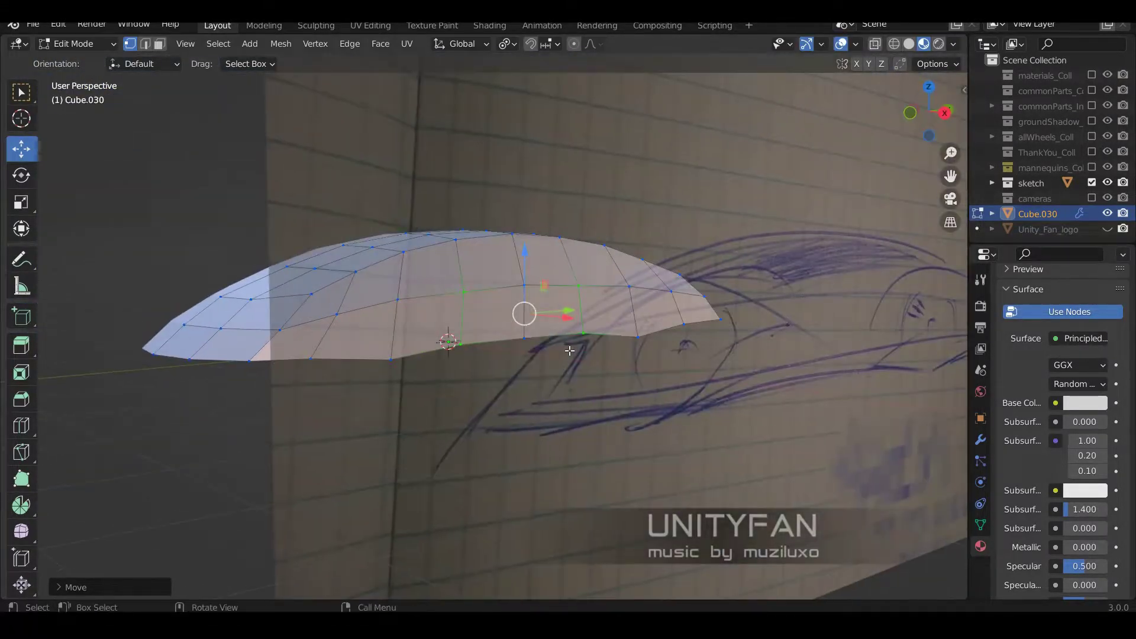
{"action": "scroll", "coordinate": [441, 326], "scroll_direction": "up", "scroll_amount": 4}
{"action": "middle_click_drag", "start_coordinate": [352, 300], "coordinate": [359, 325], "text": "shift"}
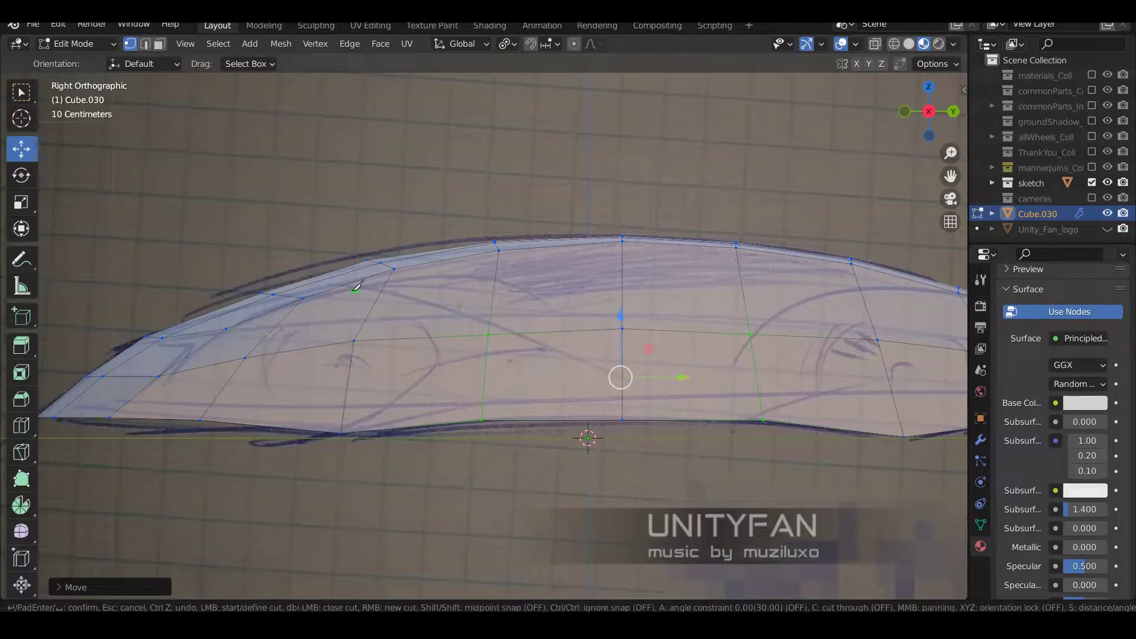
Step: Cut a line across the body's side window area and place a moved vertex
{"action": "left_click", "coordinate": [540, 299]}
{"action": "left_click", "coordinate": [622, 294]}
{"action": "middle_click_drag", "start_coordinate": [622, 294], "coordinate": [448, 331]}
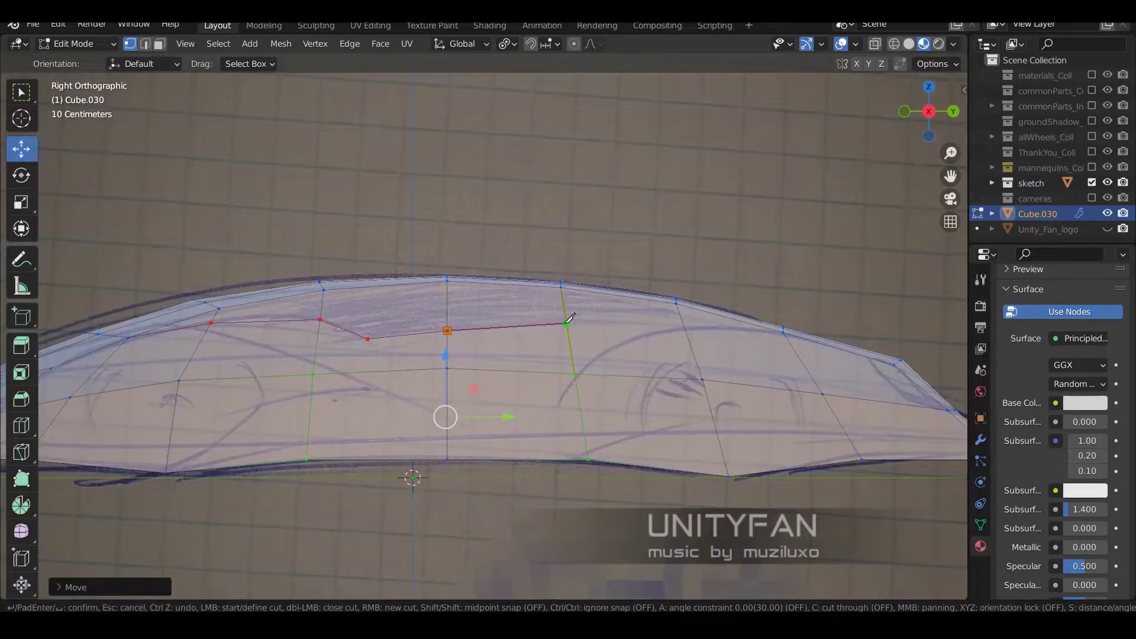
{"action": "middle_click_drag", "start_coordinate": [777, 335], "coordinate": [482, 329]}
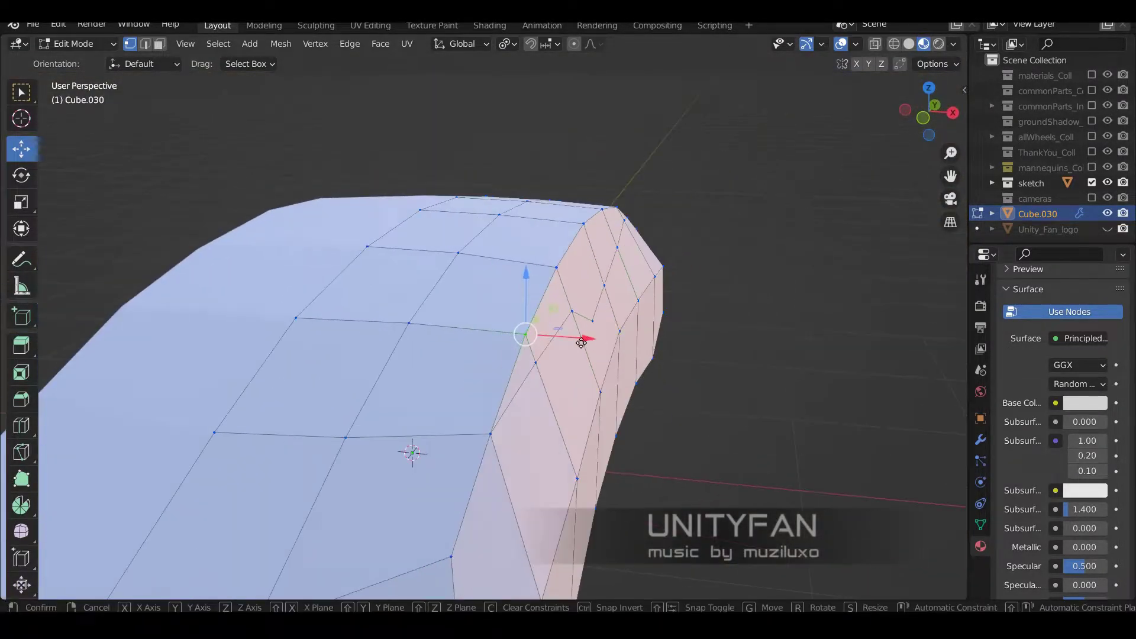
{"action": "left_click", "coordinate": [583, 273]}
{"action": "middle_click_drag", "start_coordinate": [583, 273], "coordinate": [576, 328]}
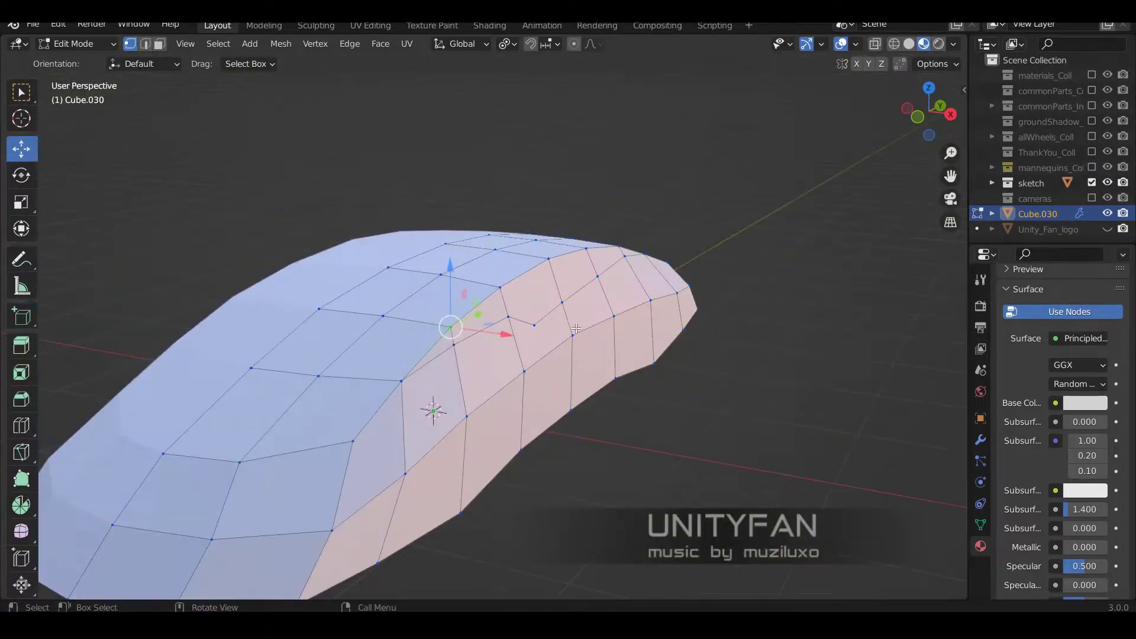
{"action": "key", "text": "KP_3"}
{"action": "middle_click_drag", "start_coordinate": [569, 406], "coordinate": [333, 442], "text": "shift"}
Step: Knife-cut a new line along the lower body side to the rear
{"action": "key", "text": "k"}
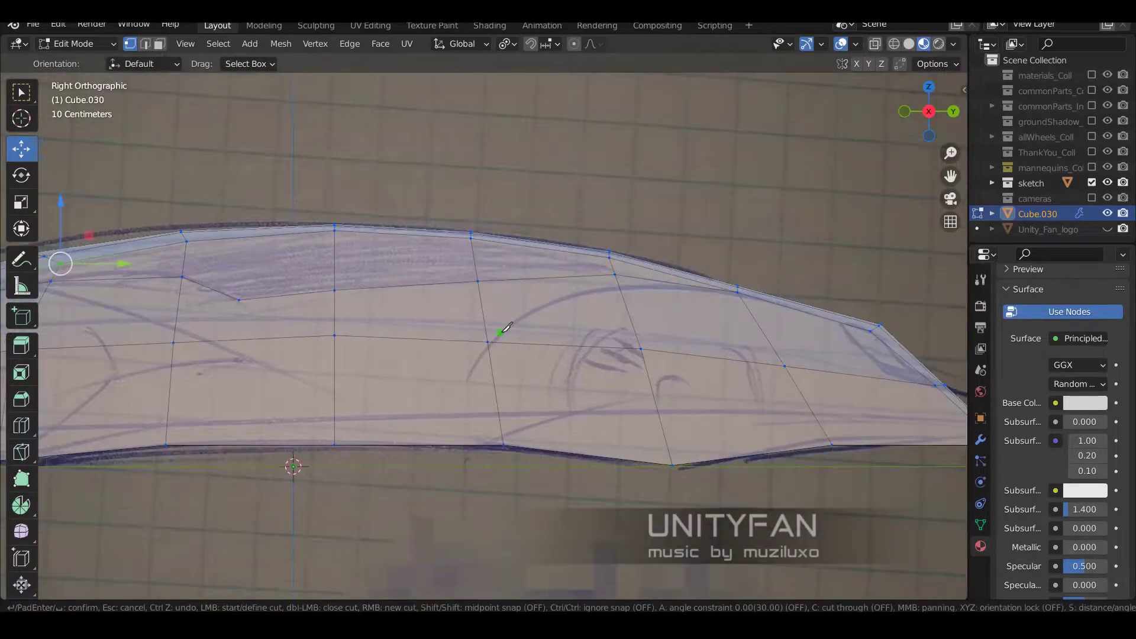
{"action": "middle_click_drag", "start_coordinate": [516, 387], "coordinate": [581, 367], "text": "shift"}
{"action": "scroll", "coordinate": [342, 355], "scroll_direction": "up", "scroll_amount": 2}
{"action": "mouse_move", "coordinate": [342, 355]}
{"action": "middle_mouse_down", "text": "shift"}
{"action": "mouse_move", "coordinate": [482, 337]}
{"action": "mouse_move", "coordinate": [386, 329]}
{"action": "middle_mouse_up", "text": "shift"}
{"action": "left_click", "coordinate": [482, 337]}
{"action": "key", "text": "Return"}
{"action": "mouse_move", "coordinate": [736, 325]}
{"action": "middle_mouse_down"}
{"action": "mouse_move", "coordinate": [561, 316]}
{"action": "mouse_move", "coordinate": [534, 305]}
{"action": "mouse_move", "coordinate": [475, 233]}
{"action": "middle_mouse_up"}
{"action": "scroll", "coordinate": [544, 304], "scroll_direction": "down", "scroll_amount": 3}
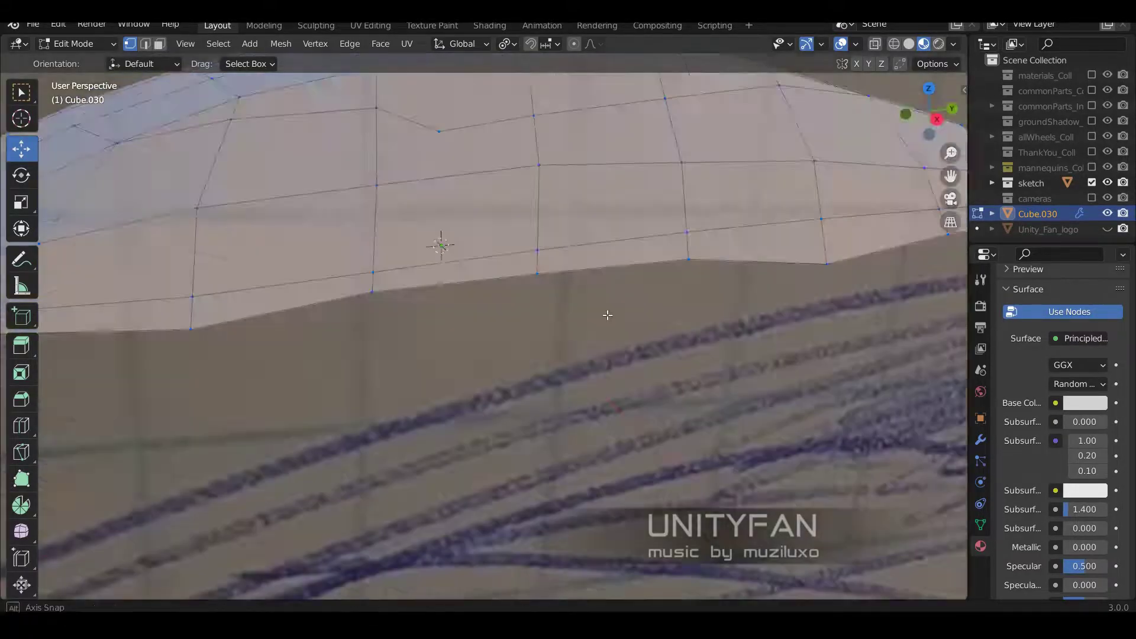
Step: Move the bottom side edges of the body to follow the sketch outline
{"action": "left_click", "coordinate": [482, 288], "text": "ctrl"}
{"action": "middle_click_drag", "start_coordinate": [481, 288], "coordinate": [563, 261]}
{"action": "key", "text": "g"}
{"action": "left_click", "coordinate": [563, 261]}
{"action": "scroll", "coordinate": [378, 278], "scroll_direction": "down", "scroll_amount": 3}
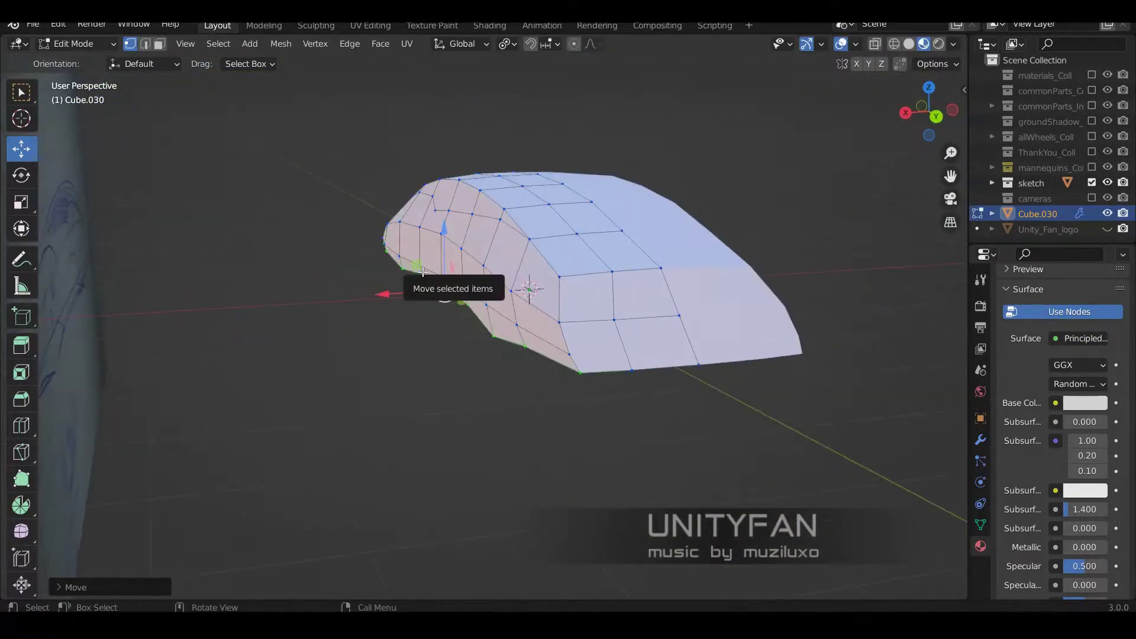
Step: Cut new edges into the body, checking both sides from orbited angles
{"action": "key", "text": "KP_3"}
{"action": "scroll", "coordinate": [442, 330], "scroll_direction": "up", "scroll_amount": 5}
{"action": "middle_click_drag", "start_coordinate": [442, 330], "coordinate": [508, 340]}
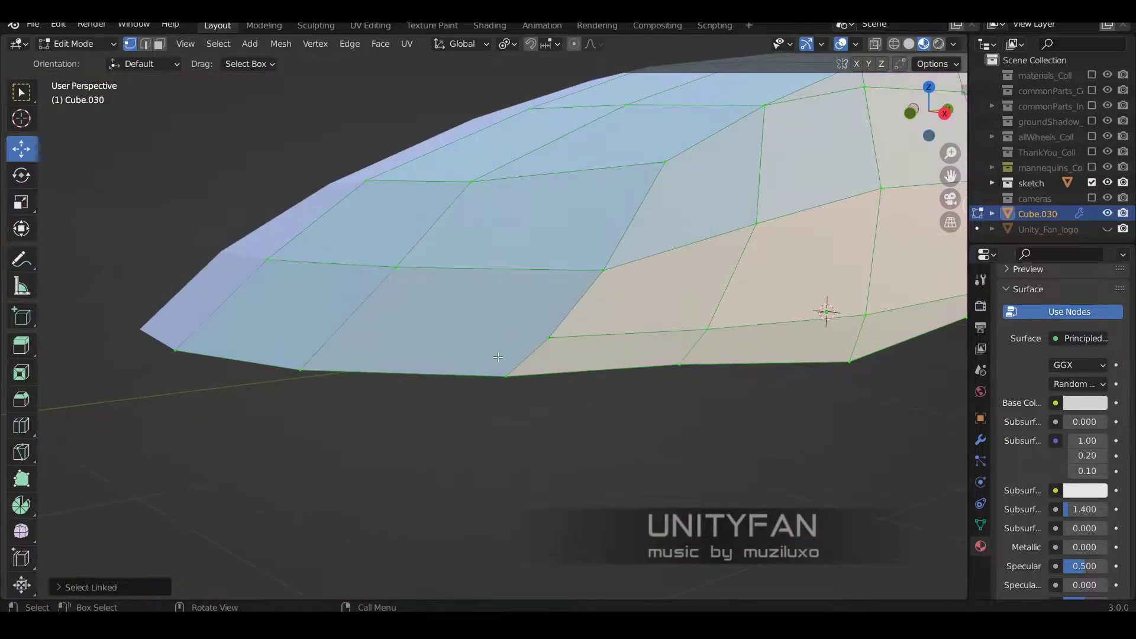
{"action": "key", "text": "Return"}
{"action": "middle_click_drag", "start_coordinate": [284, 338], "coordinate": [507, 360]}
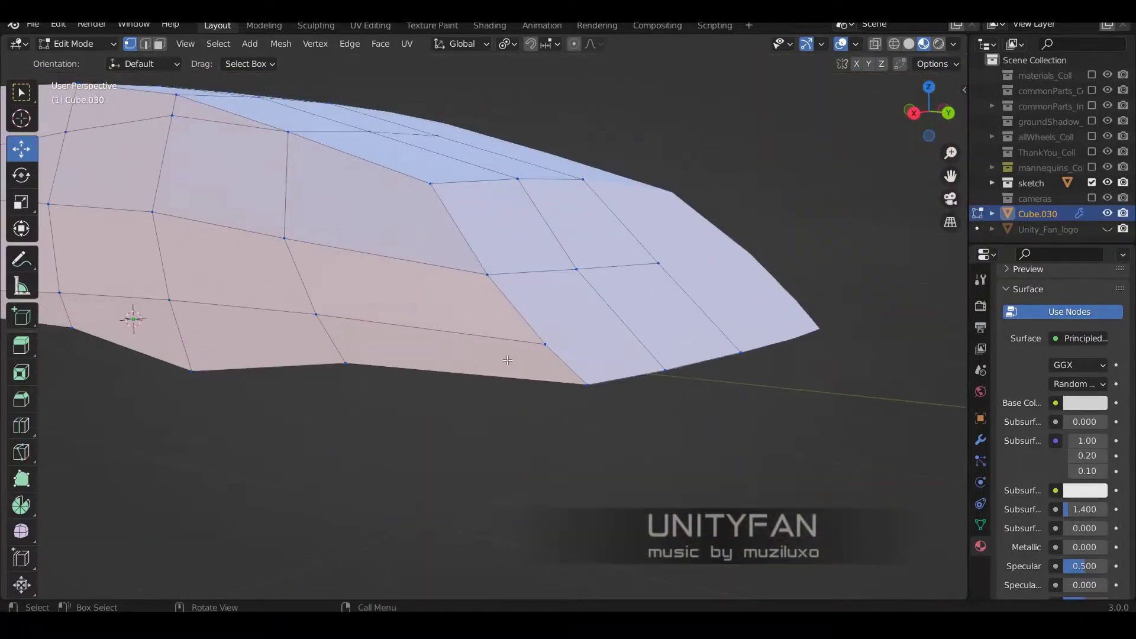
{"action": "key", "text": "Return"}
{"action": "mouse_move", "coordinate": [782, 317]}
{"action": "middle_mouse_down"}
{"action": "mouse_move", "coordinate": [431, 335]}
{"action": "mouse_move", "coordinate": [716, 392]}
{"action": "middle_mouse_up"}
Step: Return to the right orthographic view and frame the body over the sketch
{"action": "key", "text": "KP_3"}
{"action": "scroll", "coordinate": [458, 353], "scroll_direction": "up", "scroll_amount": 2}
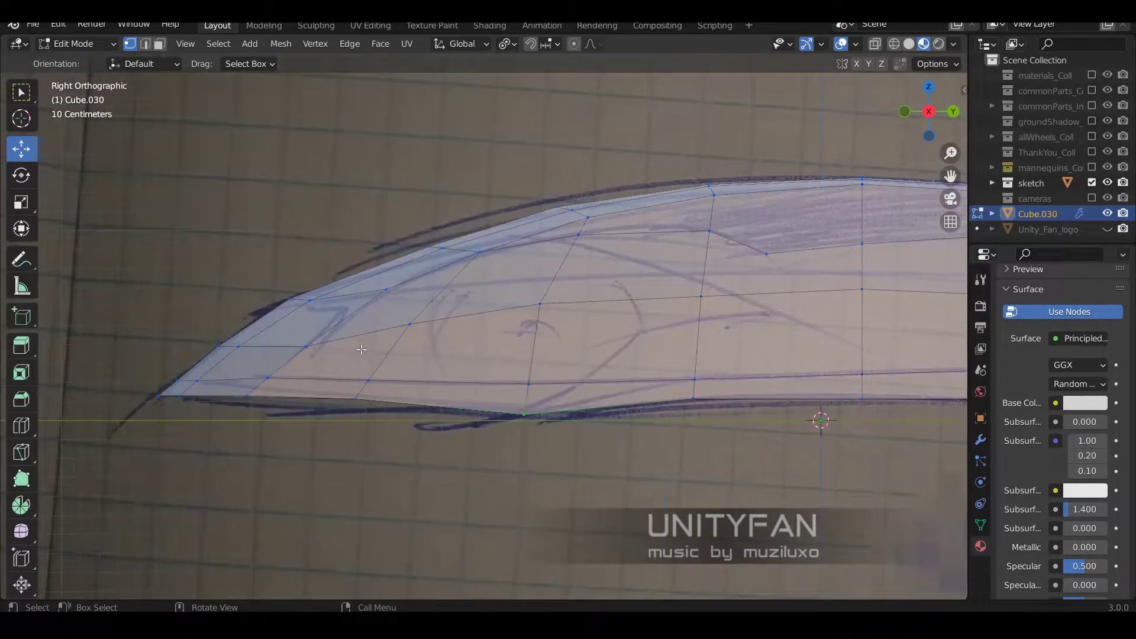
{"action": "key", "text": "KP_3"}
{"action": "scroll", "coordinate": [490, 350], "scroll_direction": "up", "scroll_amount": 1}
{"action": "scroll", "coordinate": [532, 349], "scroll_direction": "up", "scroll_amount": 1}
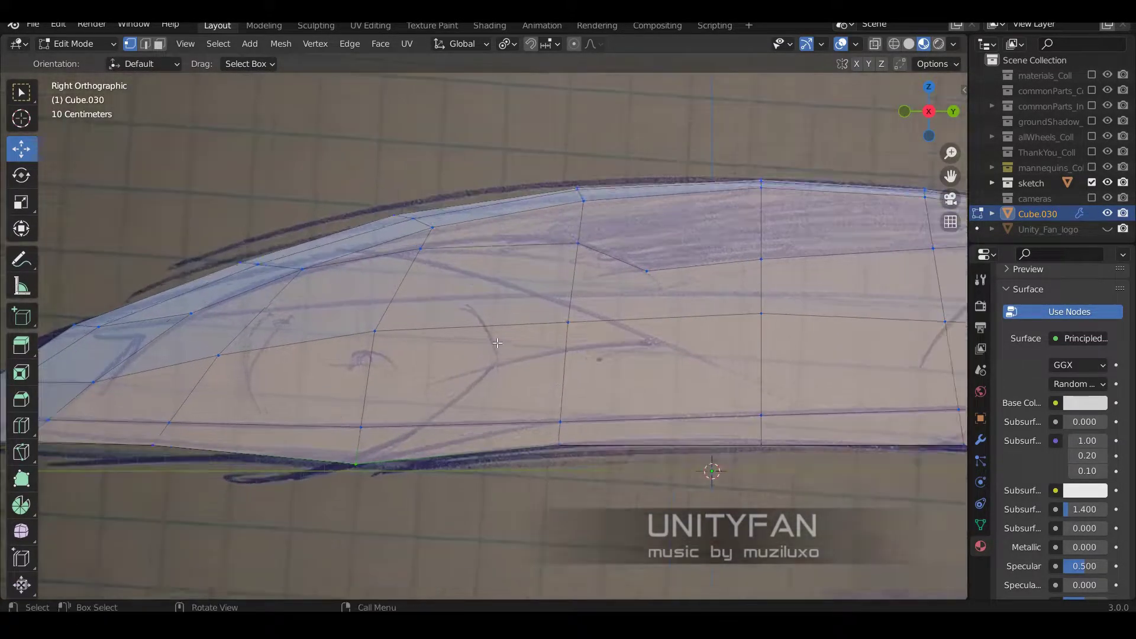
{"action": "middle_click_drag", "start_coordinate": [582, 350], "coordinate": [627, 367], "text": "shift"}
{"action": "scroll", "coordinate": [624, 388], "scroll_direction": "down", "scroll_amount": 2}
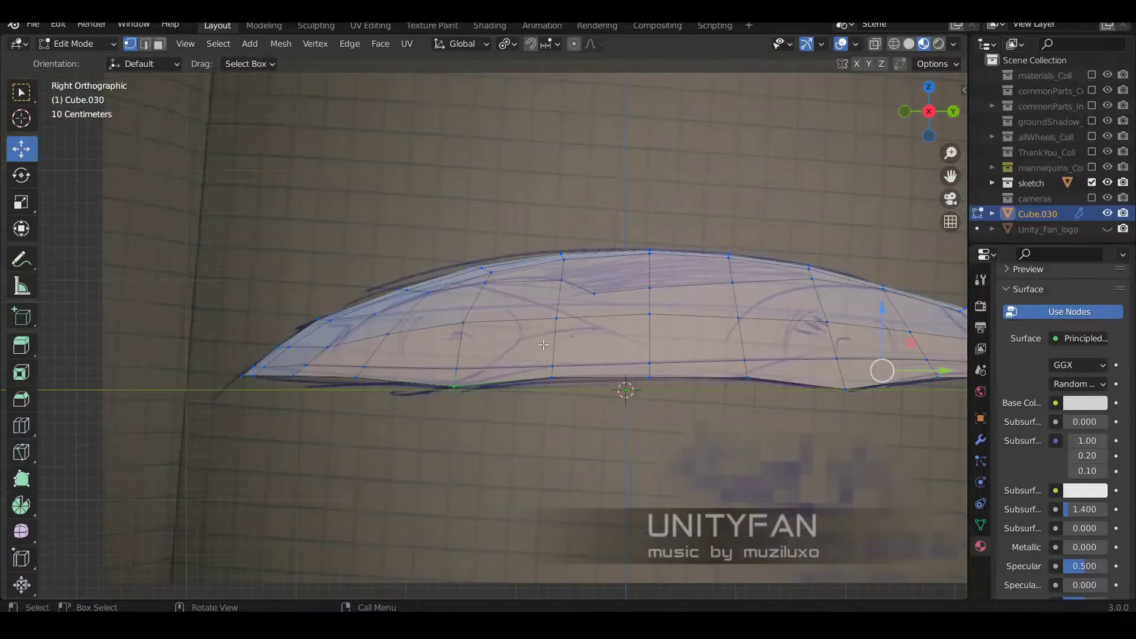
{"action": "scroll", "coordinate": [655, 401], "scroll_direction": "up", "scroll_amount": 1}
{"action": "scroll", "coordinate": [340, 317], "scroll_direction": "up", "scroll_amount": 2}
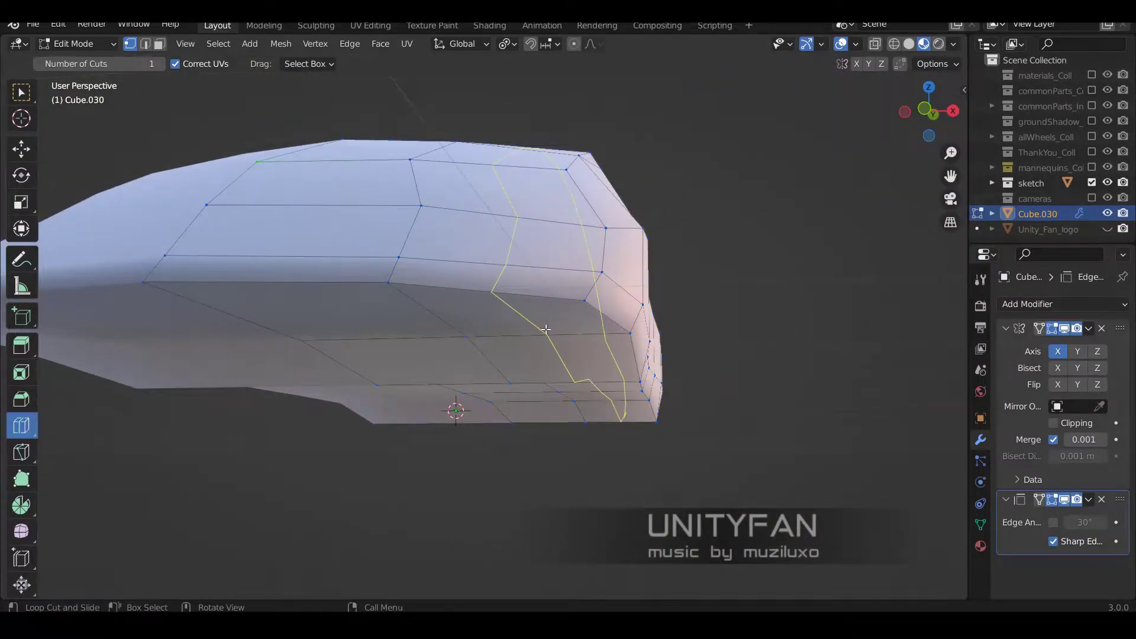
Step: Raise the selected lower side edges along Z, then view the other side
{"action": "left_click", "coordinate": [21, 148]}
{"action": "scroll", "coordinate": [482, 401], "scroll_direction": "up", "scroll_amount": 3}
{"action": "middle_click_drag", "start_coordinate": [482, 400], "coordinate": [501, 404]}
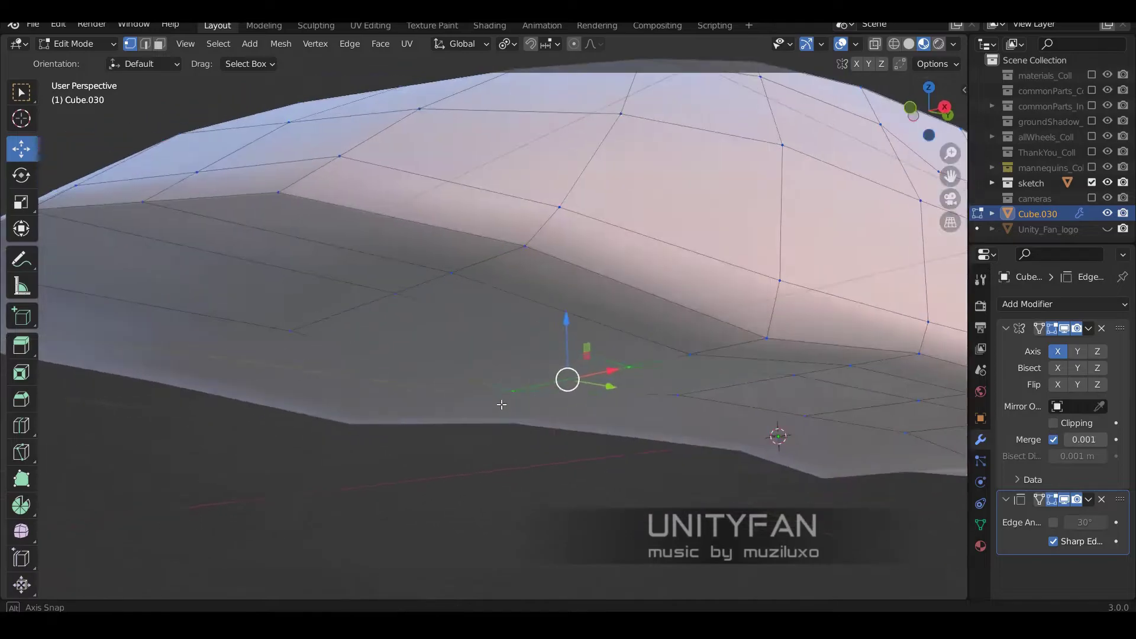
{"action": "left_click", "coordinate": [568, 317]}
{"action": "scroll", "coordinate": [423, 341], "scroll_direction": "down", "scroll_amount": 4}
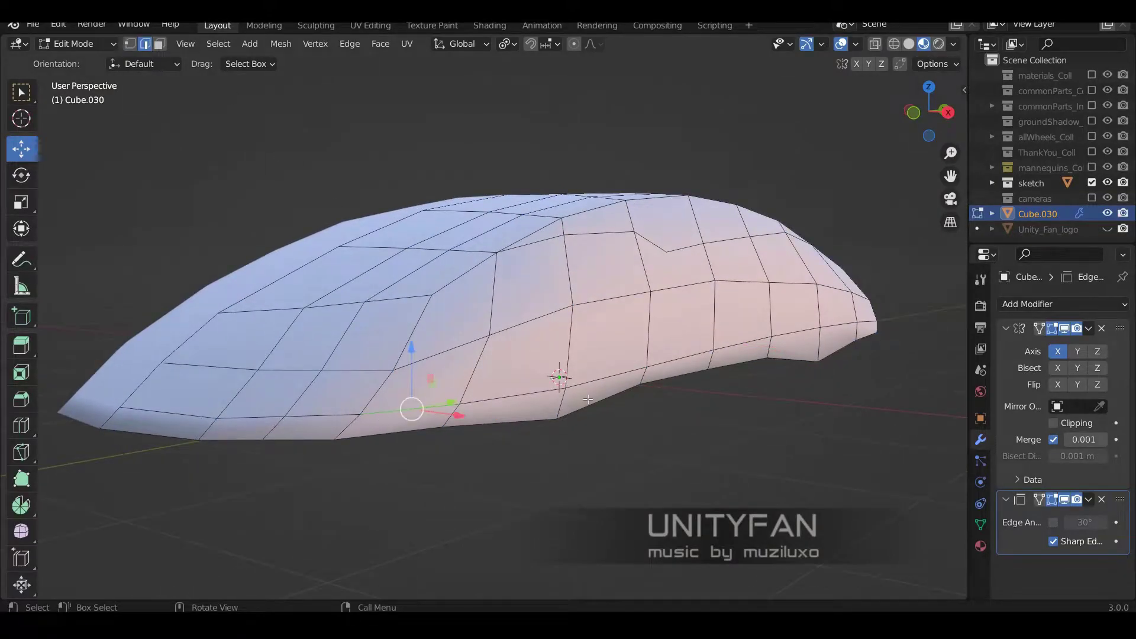
{"action": "middle_click_drag", "start_coordinate": [588, 400], "coordinate": [447, 375]}
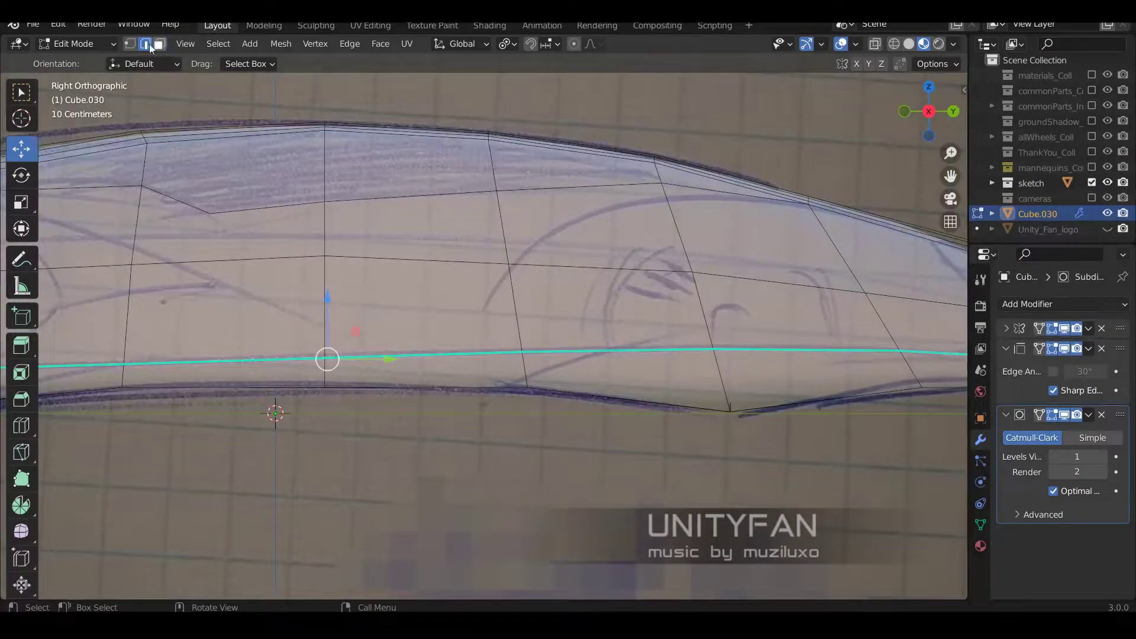
Step: Mark the selected bottom edge path of the body shell sharp
{"action": "key", "text": "1"}
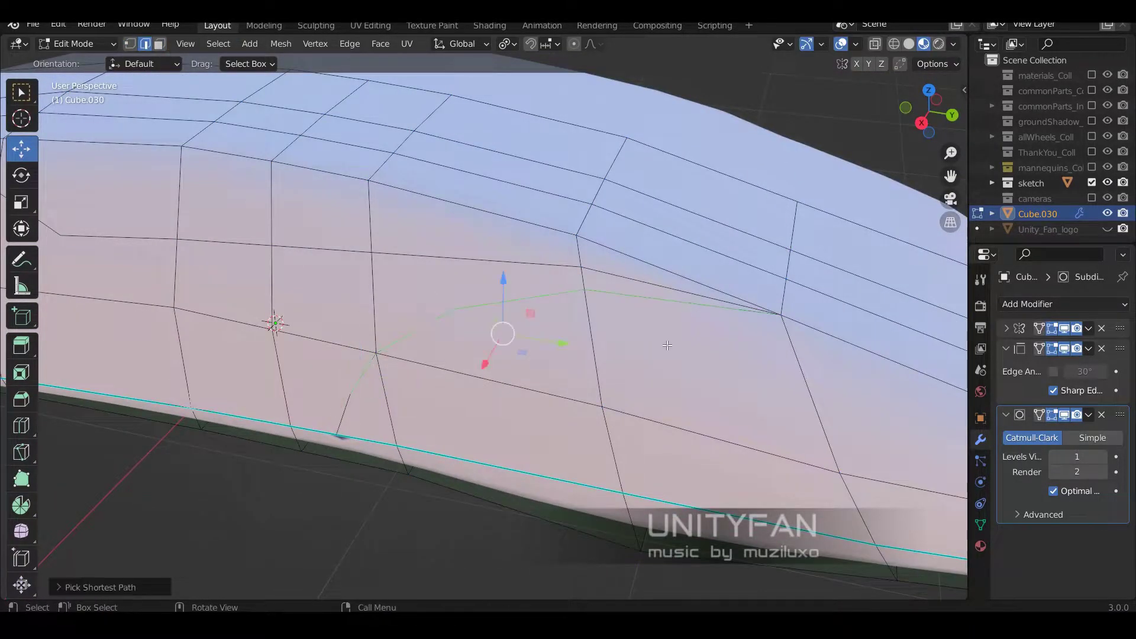
{"action": "key", "text": "ctrl+e"}
{"action": "left_click", "coordinate": [628, 364]}
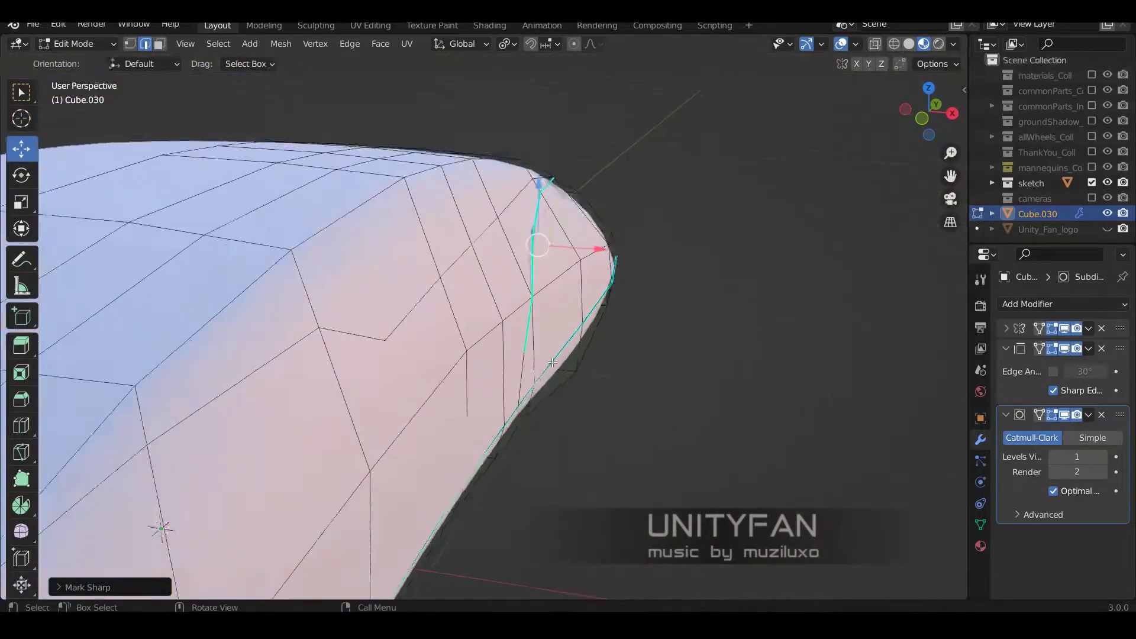
{"action": "key", "text": "1"}
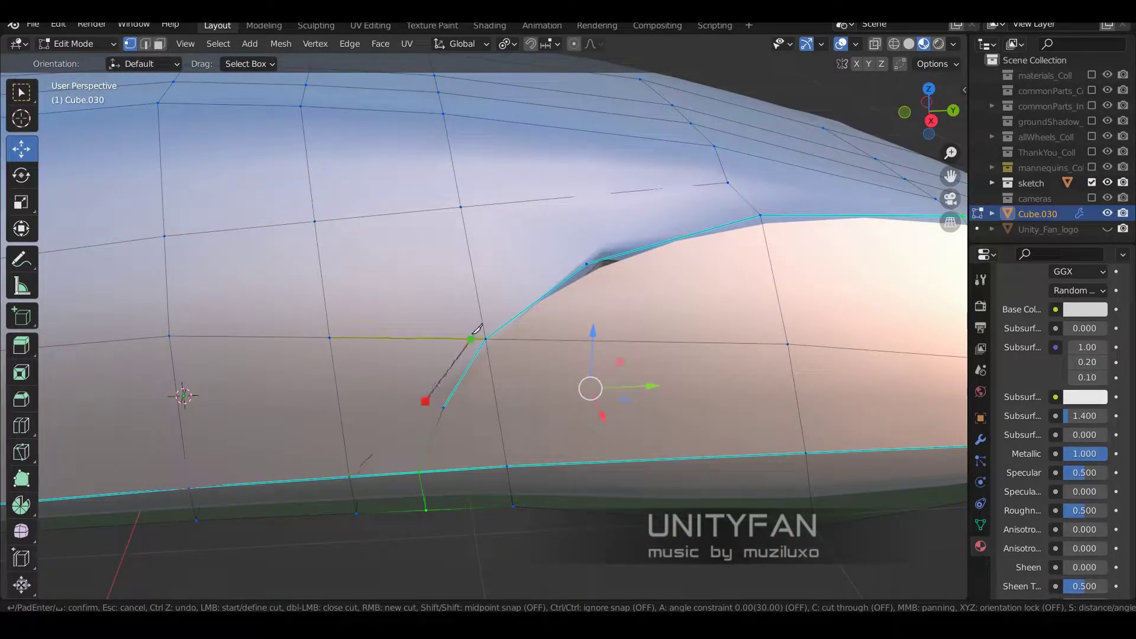
Step: Knife-cut a new crease line along the upper side of the body
{"action": "middle_click_drag", "start_coordinate": [601, 279], "coordinate": [582, 292]}
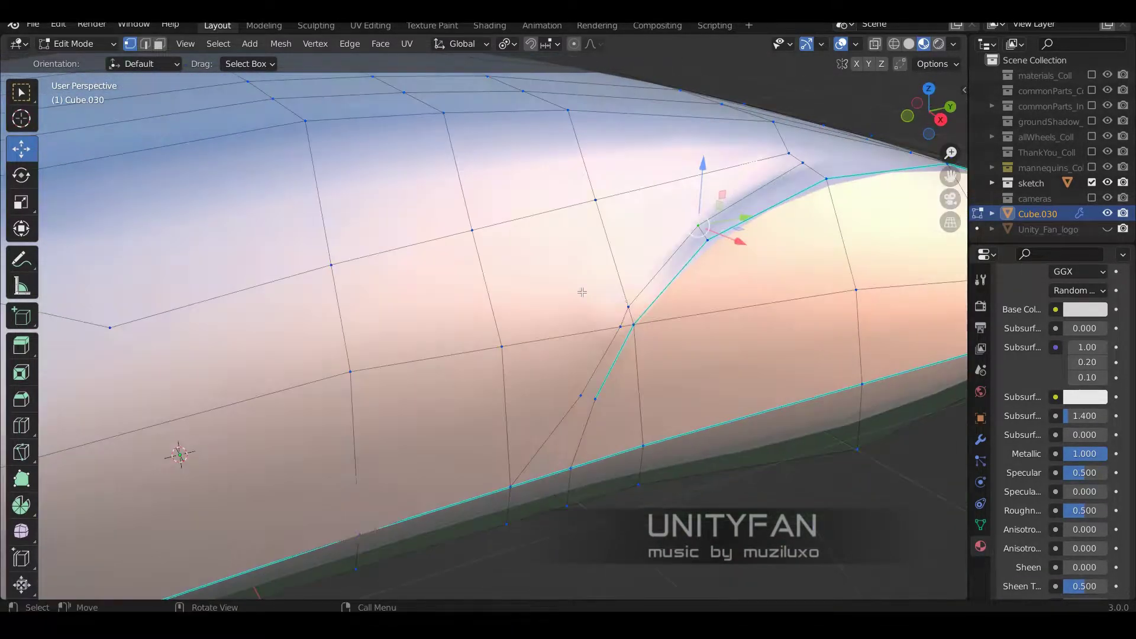
{"action": "middle_click_drag", "start_coordinate": [594, 404], "coordinate": [607, 350]}
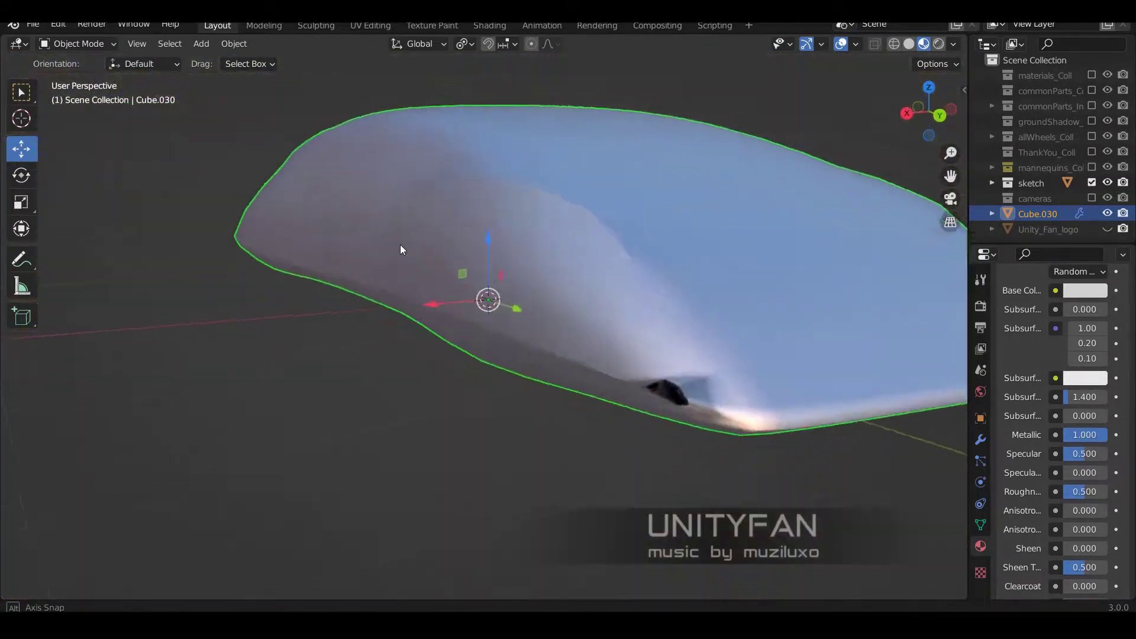
{"action": "middle_click_drag", "start_coordinate": [607, 345], "coordinate": [293, 123]}
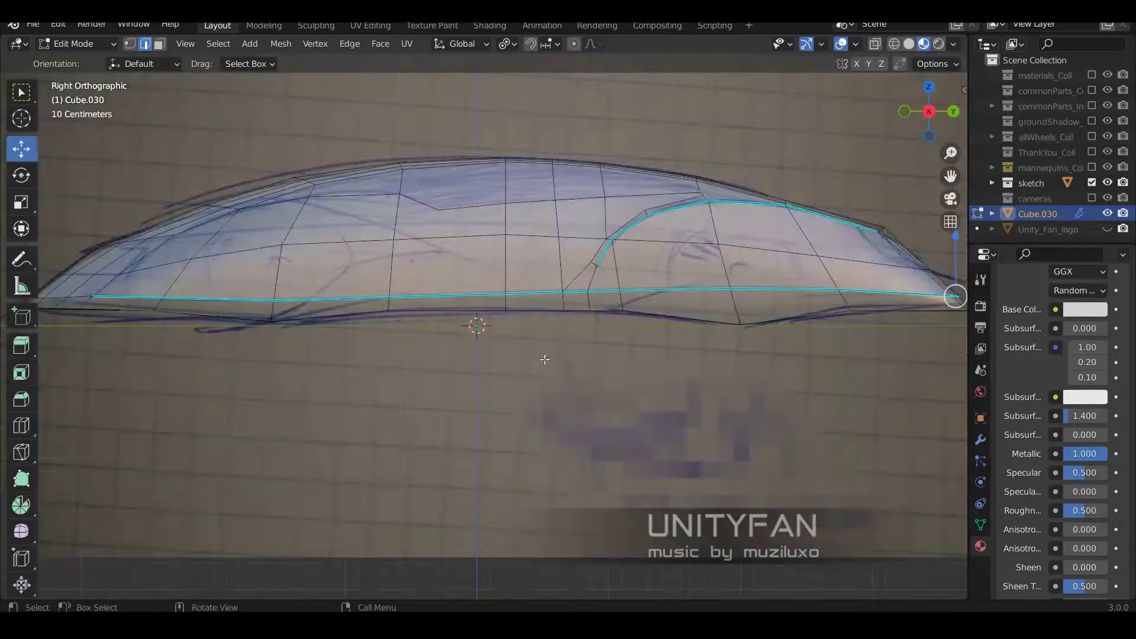
{"action": "scroll", "coordinate": [544, 359], "scroll_direction": "up", "scroll_amount": 3}
{"action": "key", "text": "1"}
{"action": "key", "text": "k"}
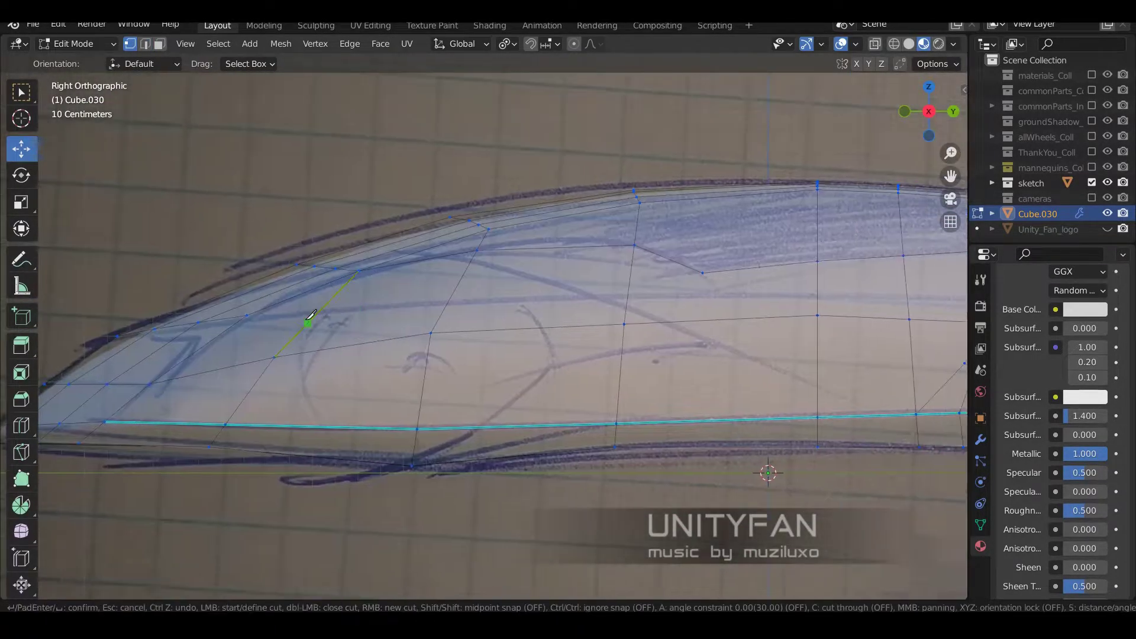
{"action": "left_click", "coordinate": [448, 301]}
{"action": "scroll", "coordinate": [427, 293], "scroll_direction": "down", "scroll_amount": 3, "text": "ctrl"}
{"action": "left_click", "coordinate": [616, 296]}
{"action": "scroll", "coordinate": [571, 287], "scroll_direction": "up", "scroll_amount": 2}
{"action": "scroll", "coordinate": [571, 287], "scroll_direction": "down", "scroll_amount": 3, "text": "ctrl"}
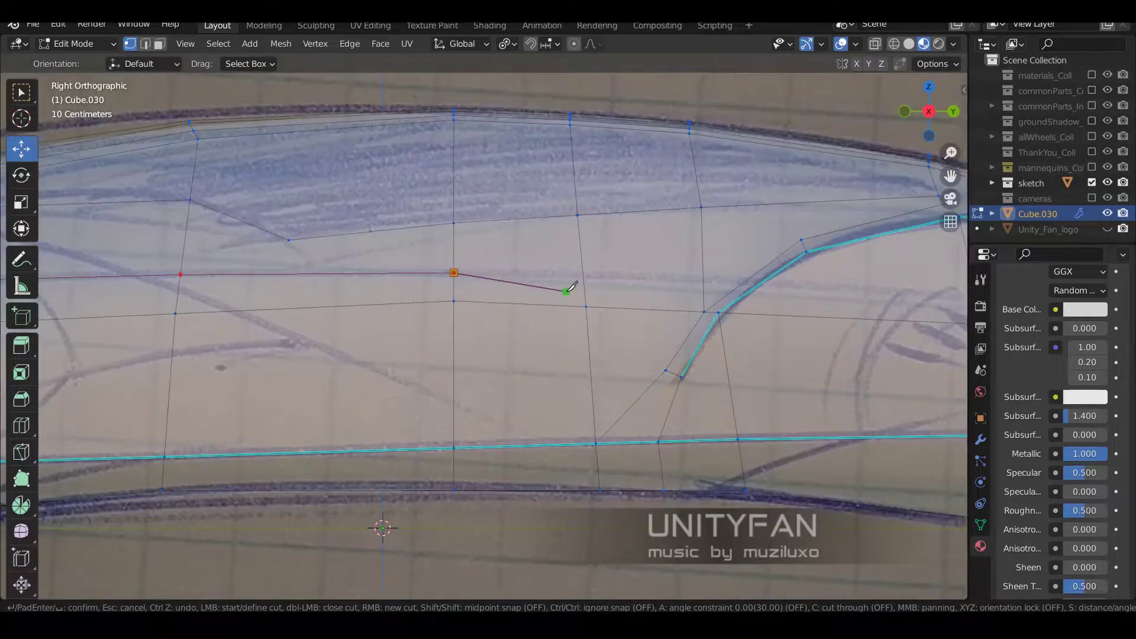
{"action": "key", "text": "Return"}
Step: Select the shortest edge path along the new crease, then return to side view
{"action": "scroll", "coordinate": [710, 279], "scroll_direction": "down", "scroll_amount": 5}
{"action": "middle_click_drag", "start_coordinate": [578, 332], "coordinate": [533, 350]}
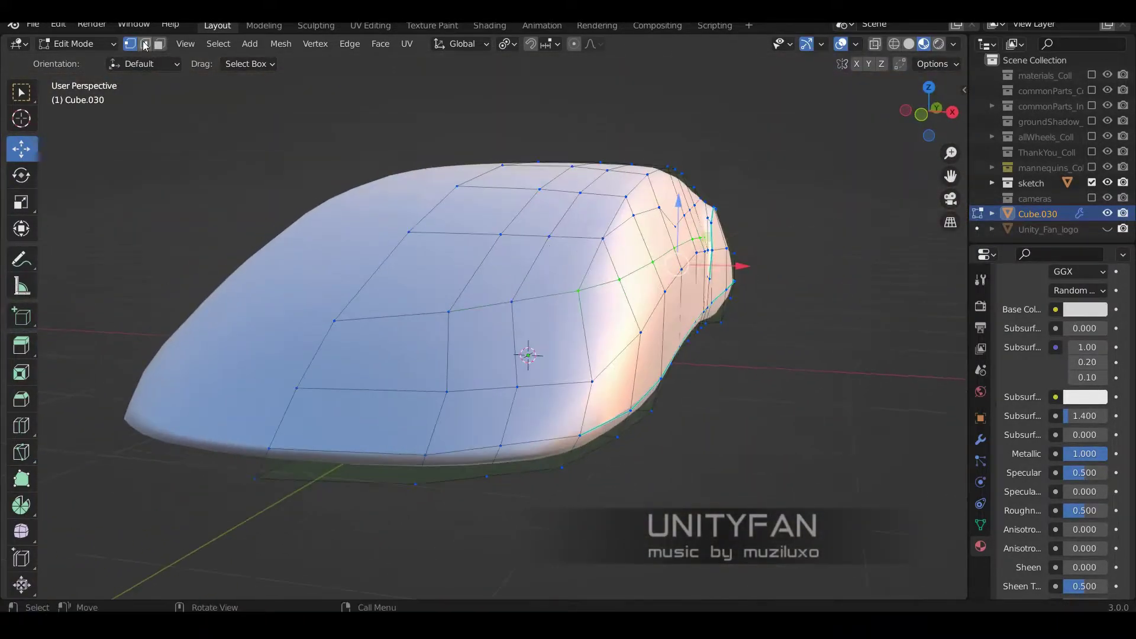
{"action": "scroll", "coordinate": [533, 350], "scroll_direction": "up", "scroll_amount": 4}
{"action": "middle_click_drag", "start_coordinate": [599, 302], "coordinate": [627, 327]}
{"action": "left_click", "coordinate": [628, 327], "text": "ctrl"}
{"action": "scroll", "coordinate": [615, 336], "scroll_direction": "down", "scroll_amount": 4}
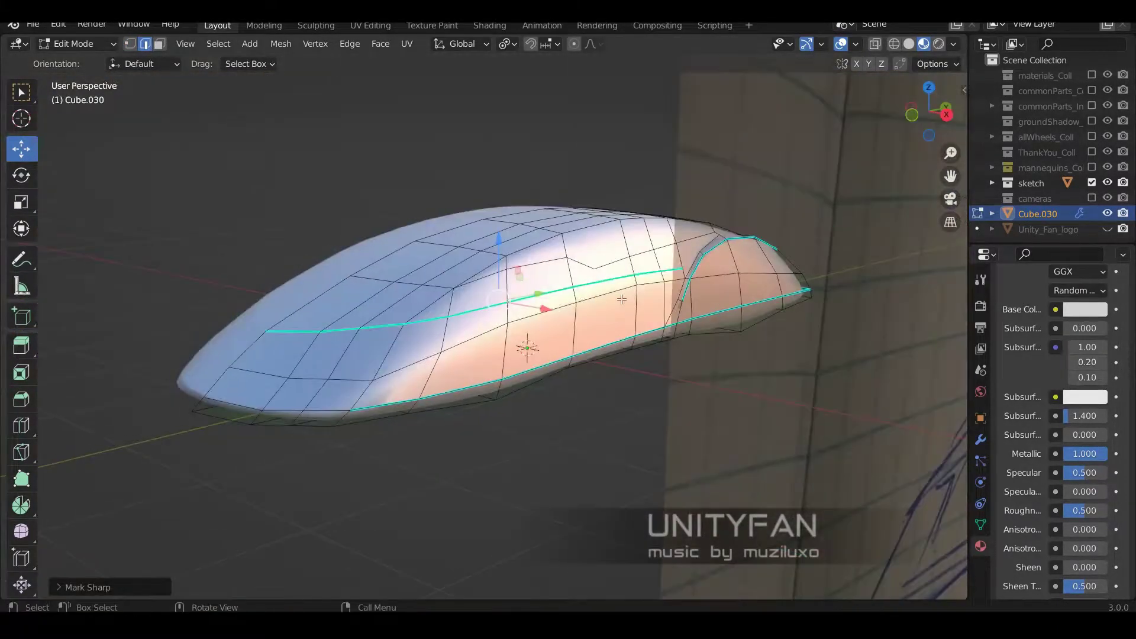
{"action": "key", "text": "KP_3"}
{"action": "scroll", "coordinate": [458, 290], "scroll_direction": "up", "scroll_amount": 3}
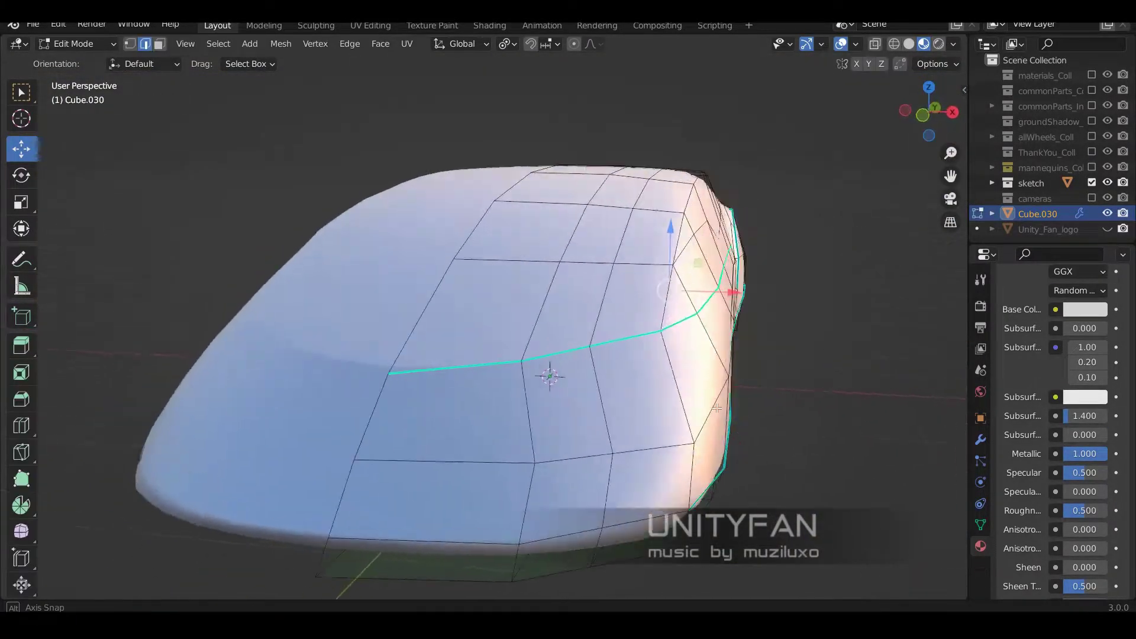
{"action": "scroll", "coordinate": [550, 373], "scroll_direction": "up", "scroll_amount": 3}
Step: Switch to vertex select and orbit around to the rear of the body
{"action": "key", "text": "1"}
{"action": "middle_click_drag", "start_coordinate": [431, 406], "coordinate": [414, 401]}
{"action": "scroll", "coordinate": [602, 363], "scroll_direction": "up", "scroll_amount": 2}
{"action": "middle_click_drag", "start_coordinate": [601, 362], "coordinate": [220, 265]}
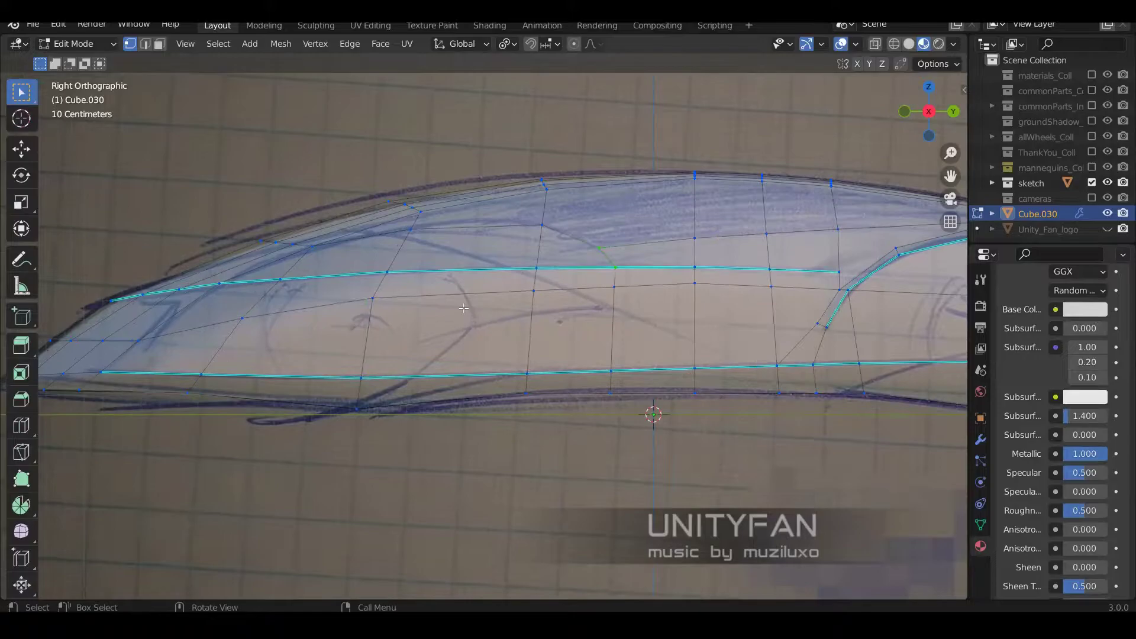
Step: Inspect the dark pinched rear area, then start knife cuts and vertex moves there
{"action": "left_click", "coordinate": [145, 44]}
{"action": "scroll", "coordinate": [578, 284], "scroll_direction": "right", "scroll_amount": 3}
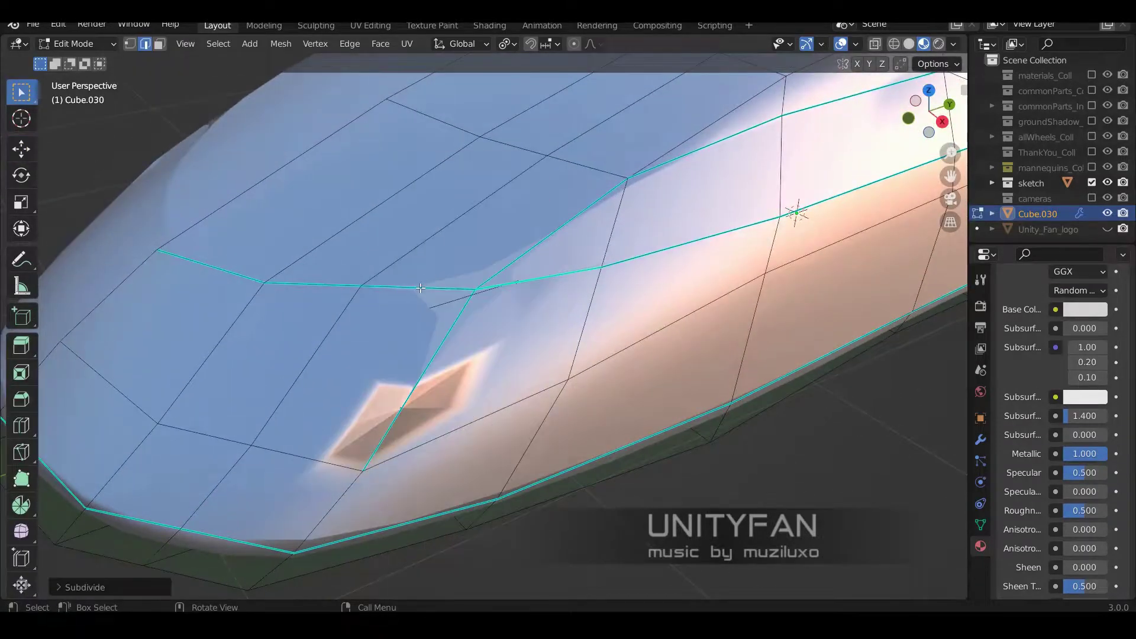
{"action": "scroll", "coordinate": [471, 258], "scroll_direction": "up", "scroll_amount": 1}
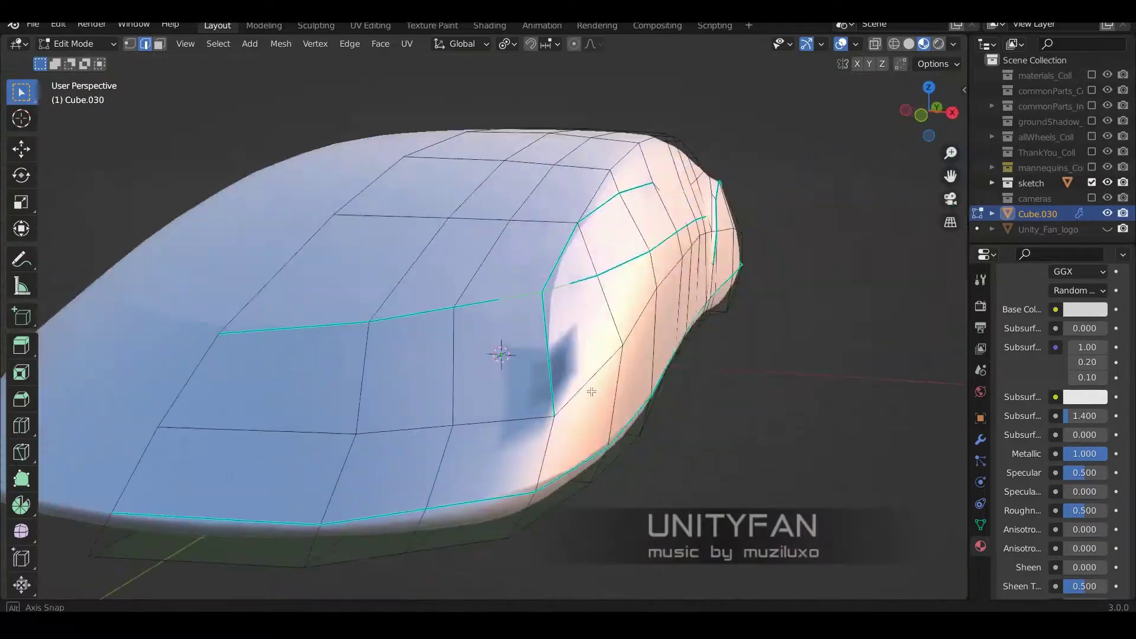
{"action": "middle_click_drag", "start_coordinate": [557, 347], "coordinate": [571, 375]}
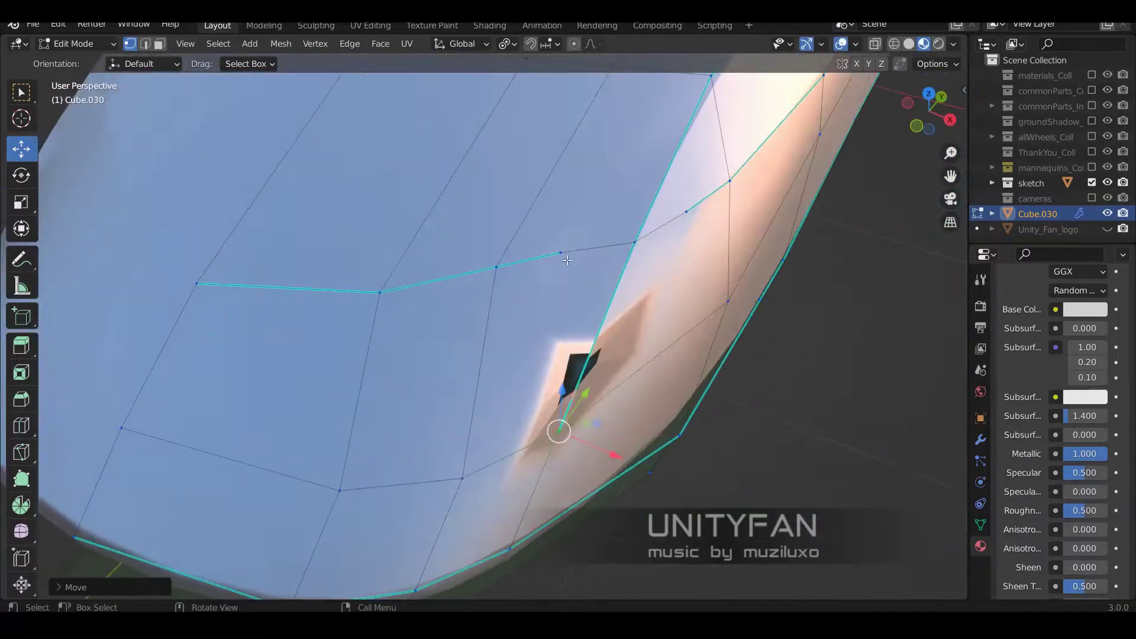
{"action": "middle_click_drag", "start_coordinate": [567, 261], "coordinate": [566, 355]}
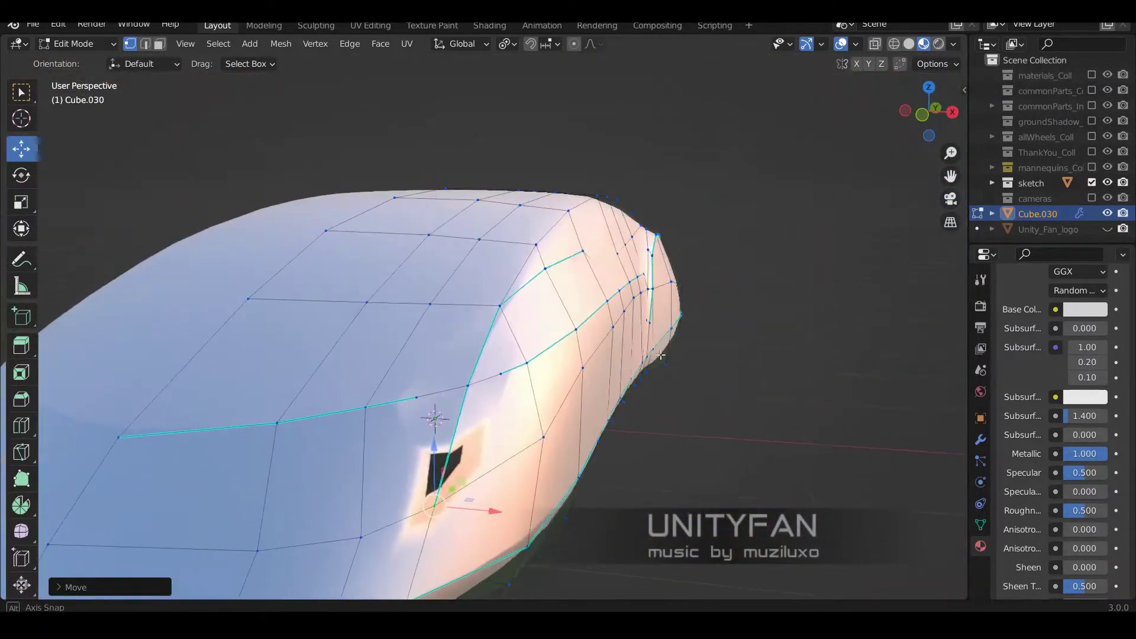
{"action": "key", "text": "k"}
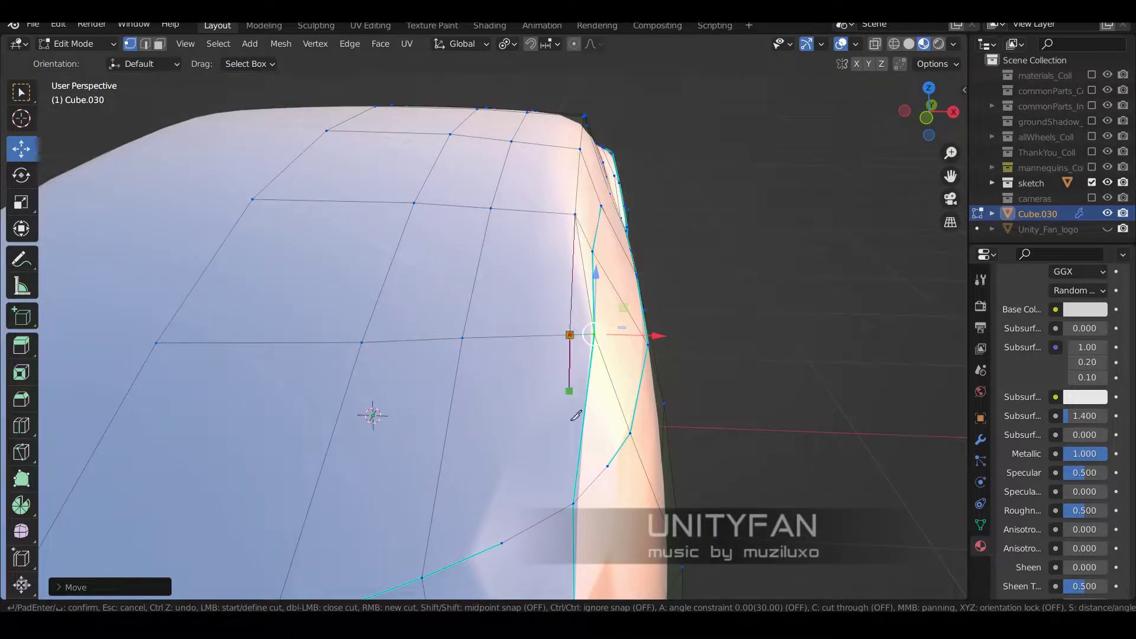
{"action": "key", "text": "g"}
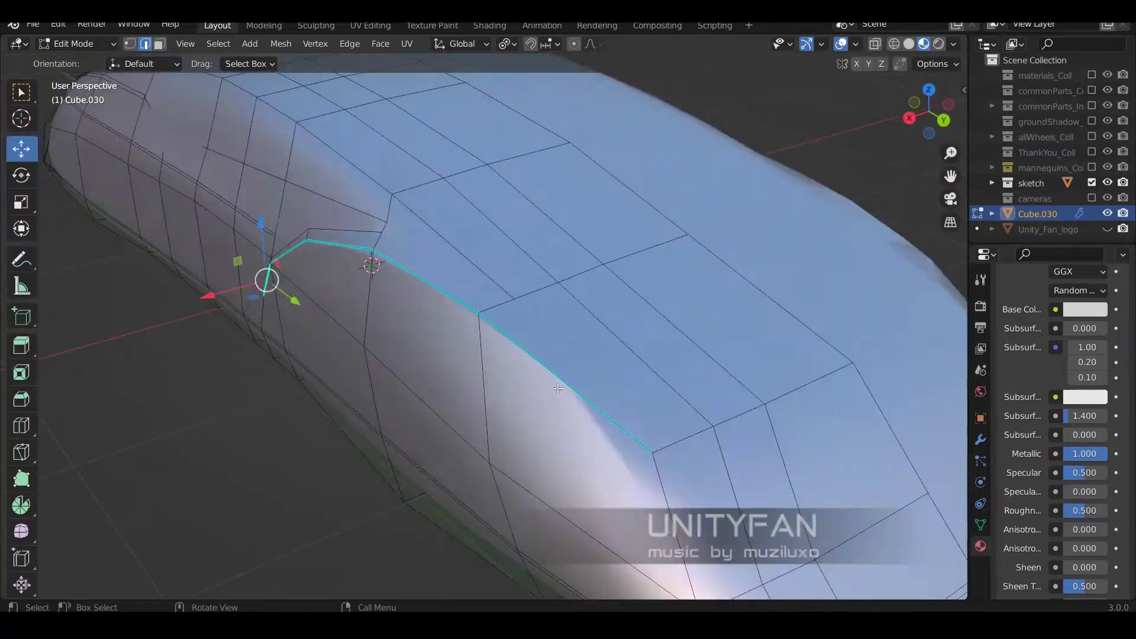
Step: Mark the selected edge path sharp and check the smoothed body in Object Mode
{"action": "left_click", "coordinate": [606, 371]}
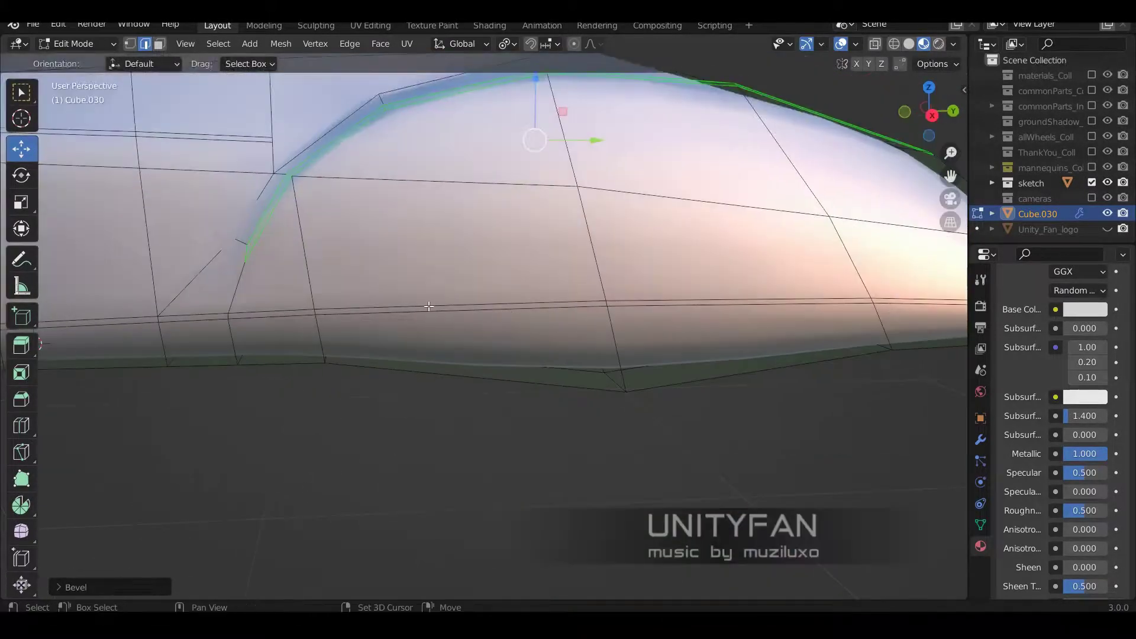
{"action": "key", "text": "Tab"}
{"action": "mouse_move", "coordinate": [521, 308]}
{"action": "middle_mouse_down"}
{"action": "mouse_move", "coordinate": [574, 323]}
{"action": "mouse_move", "coordinate": [430, 311]}
{"action": "middle_mouse_up"}
{"action": "key", "text": "Tab"}
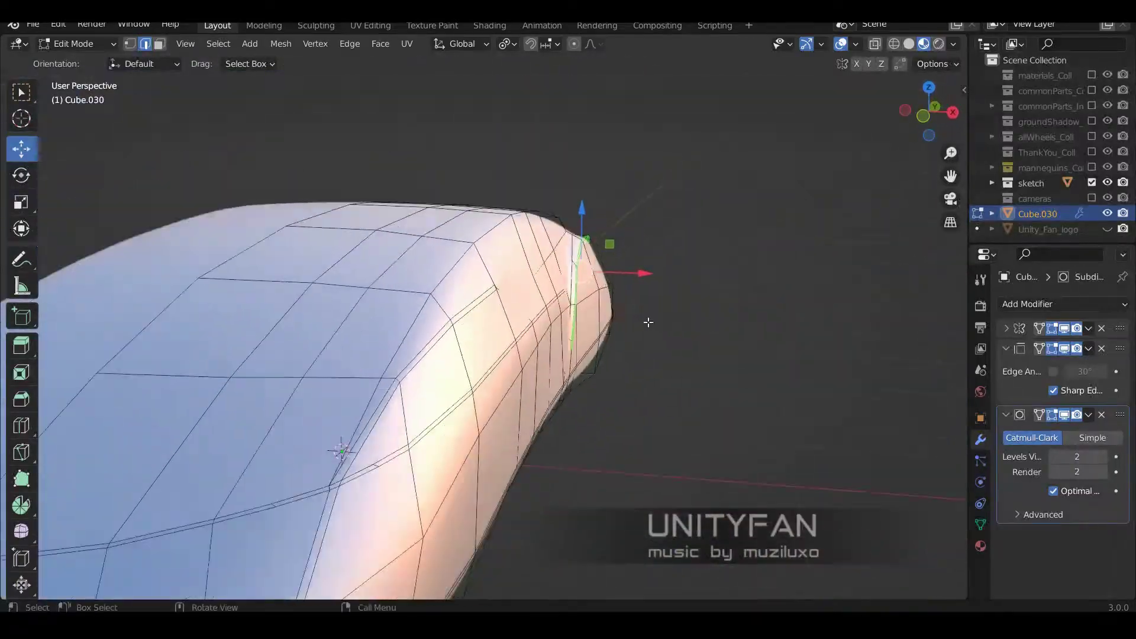
{"action": "mouse_move", "coordinate": [466, 360]}
{"action": "middle_mouse_down", "text": "alt"}
{"action": "mouse_move", "coordinate": [417, 216]}
{"action": "mouse_move", "coordinate": [421, 343]}
{"action": "middle_mouse_up", "text": "alt"}
Step: Adjust vertices near the rear in wireframe view to tidy the side crease
{"action": "key", "text": "1"}
{"action": "key", "text": "3"}
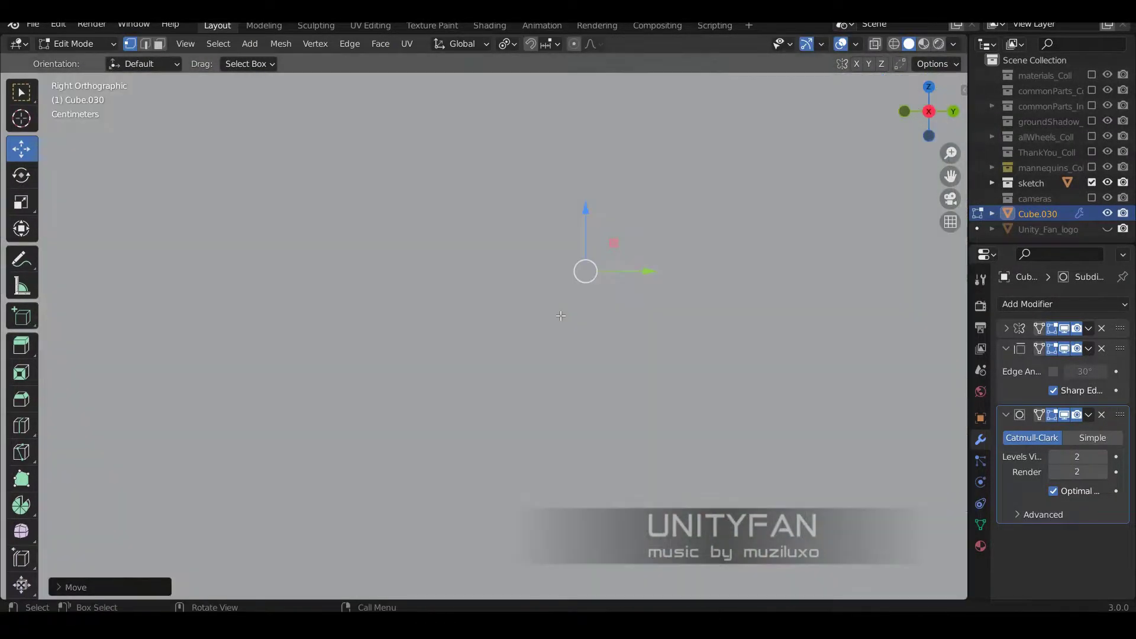
{"action": "key", "text": "shift+z"}
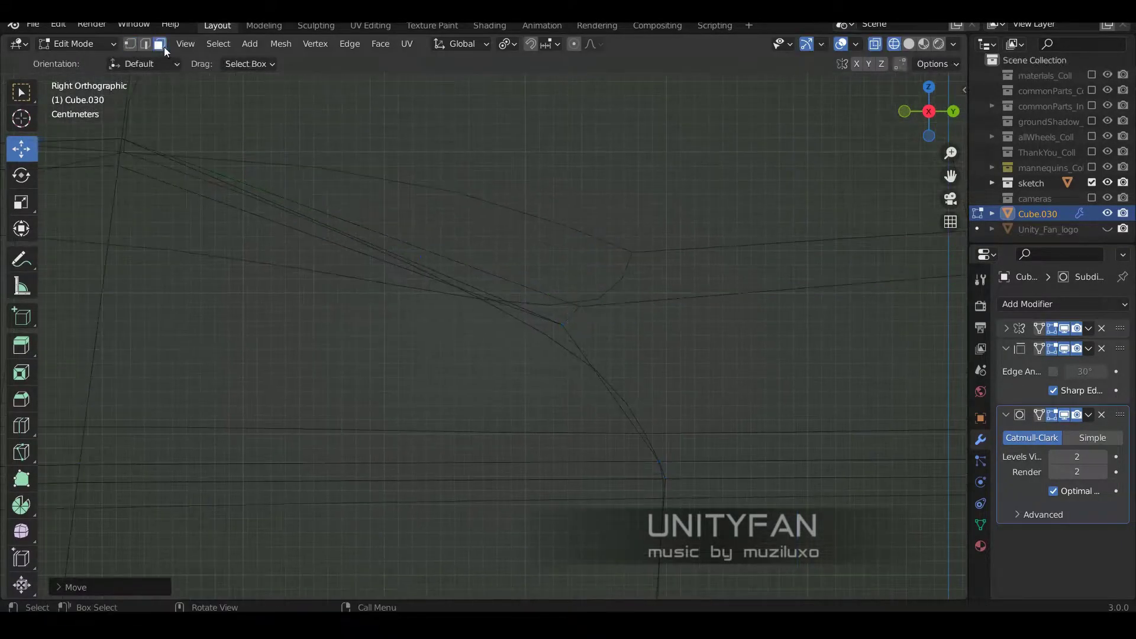
{"action": "key", "text": "Tab"}
{"action": "key", "text": "shift+z"}
Step: Orbit the whole body, snap to side orthographic view, and re-enter Edit Mode
{"action": "middle_click_drag", "start_coordinate": [395, 270], "coordinate": [644, 355]}
{"action": "scroll", "coordinate": [579, 385], "scroll_direction": "down", "scroll_amount": 3}
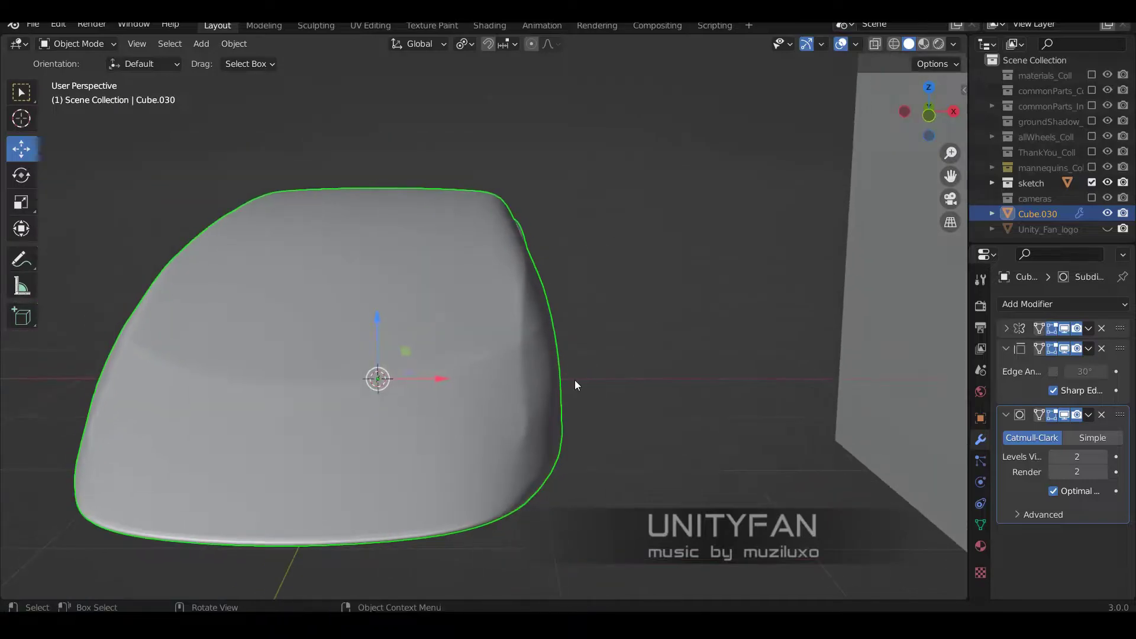
{"action": "key", "text": "Tab"}
{"action": "scroll", "coordinate": [414, 248], "scroll_direction": "up", "scroll_amount": 4}
{"action": "middle_click_drag", "start_coordinate": [489, 286], "coordinate": [393, 237]}
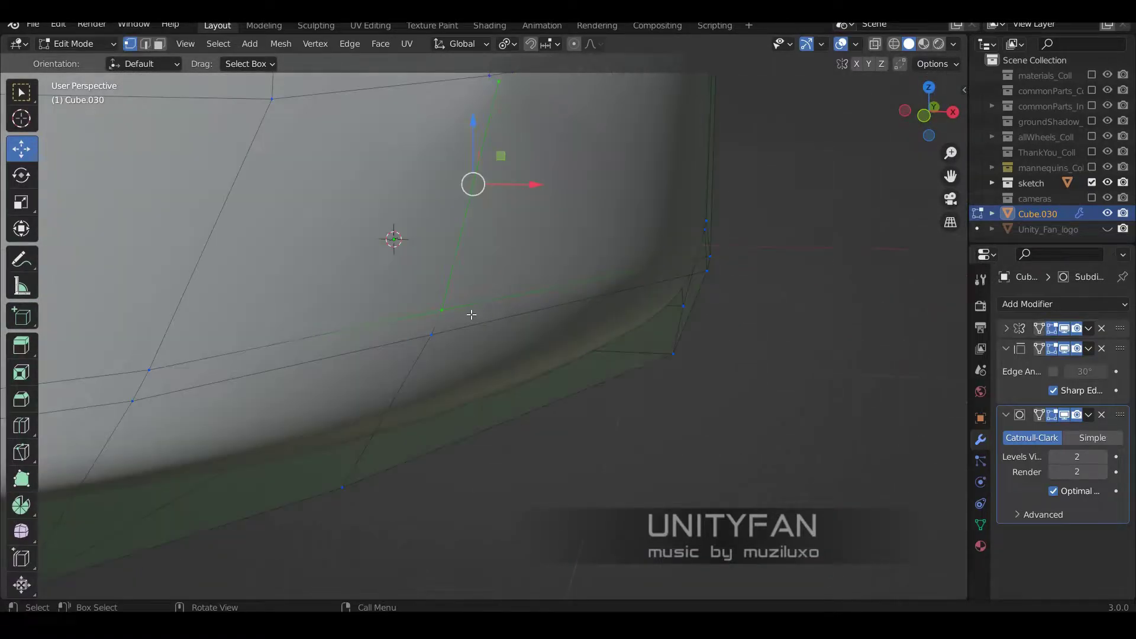
{"action": "key", "text": "Tab"}
{"action": "scroll", "coordinate": [548, 336], "scroll_direction": "down", "scroll_amount": 3}
{"action": "middle_click_drag", "start_coordinate": [548, 336], "coordinate": [509, 357]}
{"action": "key", "text": "3"}
{"action": "scroll", "coordinate": [517, 393], "scroll_direction": "up", "scroll_amount": 3}
{"action": "key", "text": "Tab"}
Step: Add an edge loop across the body side and slide it into position
{"action": "scroll", "coordinate": [463, 391], "scroll_direction": "up", "scroll_amount": 1}
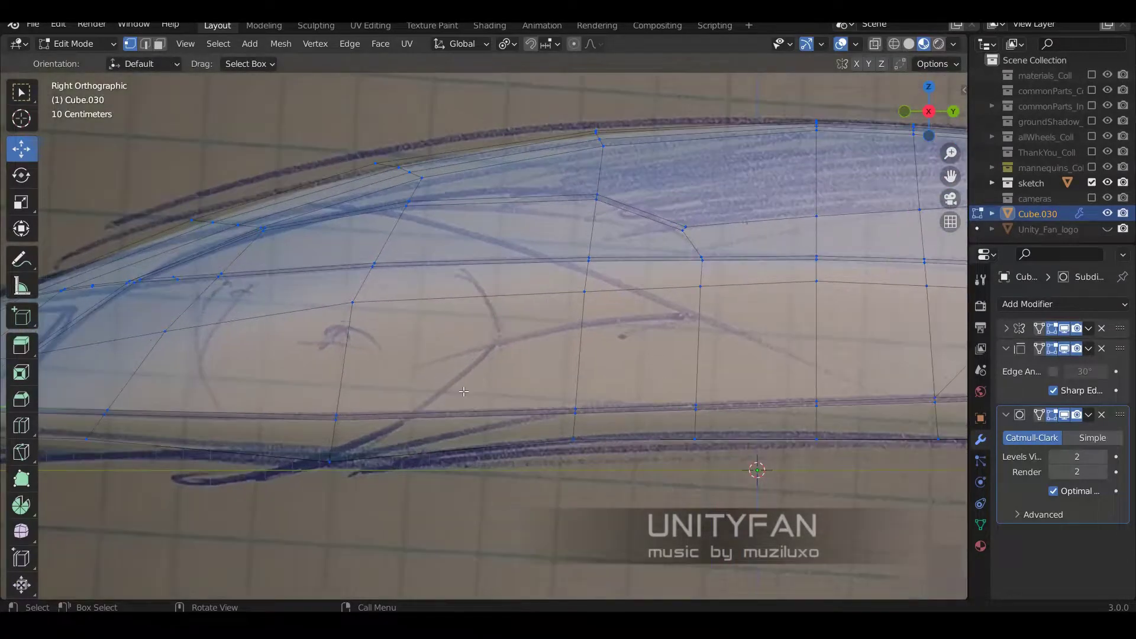
{"action": "middle_click_drag", "start_coordinate": [157, 409], "coordinate": [249, 382], "text": "shift"}
{"action": "key", "text": "shift+space"}
{"action": "key", "text": "g"}
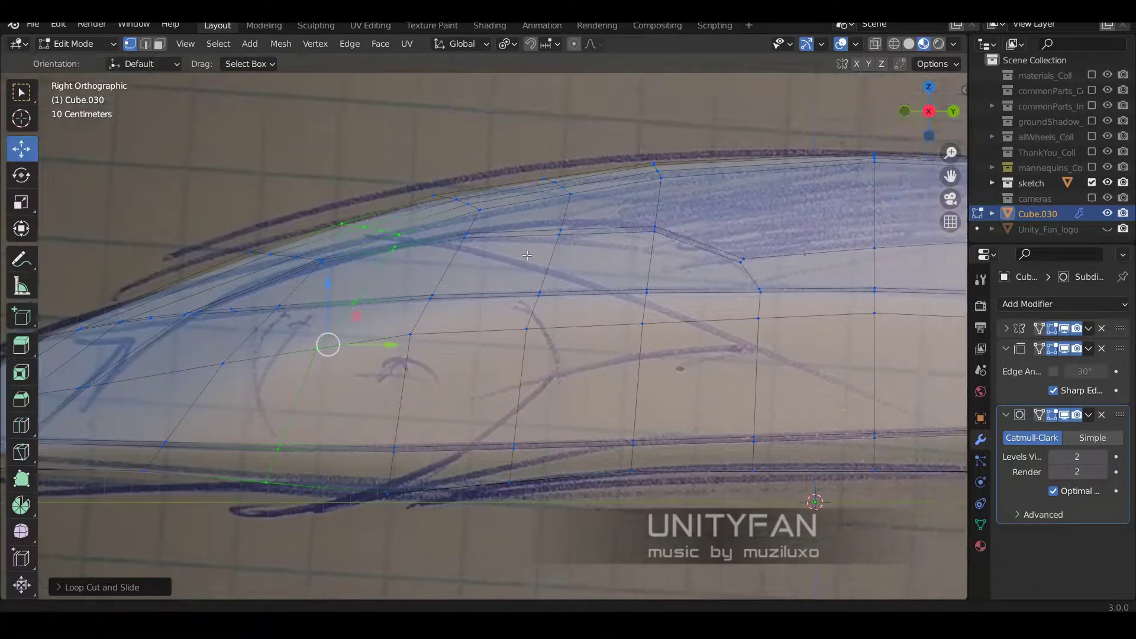
{"action": "left_click", "coordinate": [518, 167]}
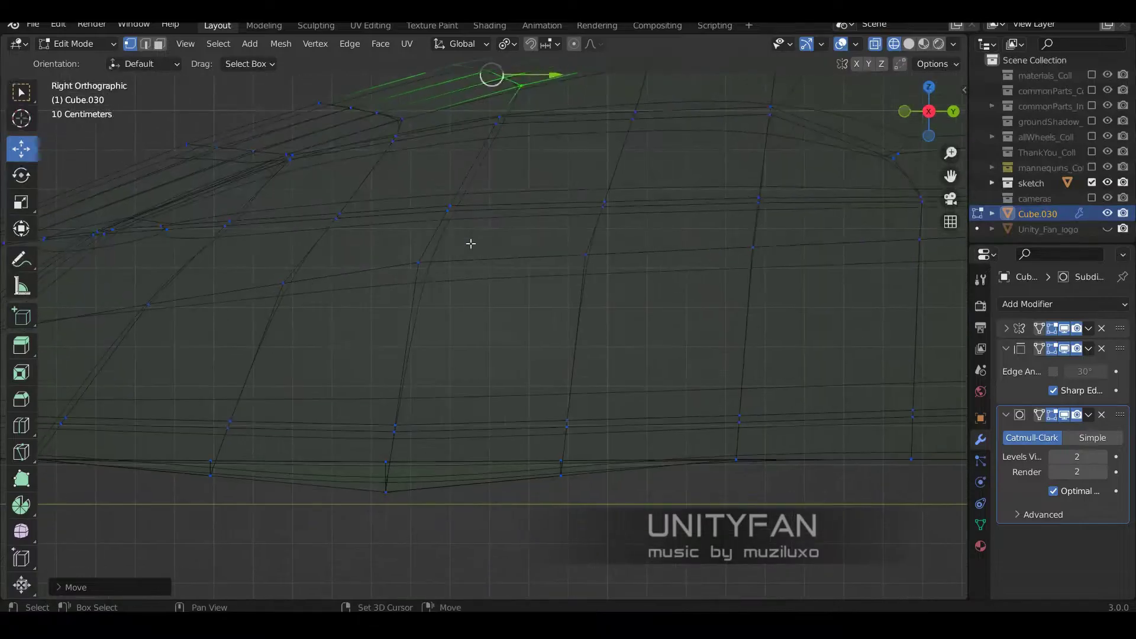
{"action": "middle_click_drag", "start_coordinate": [469, 244], "coordinate": [413, 397], "text": "shift"}
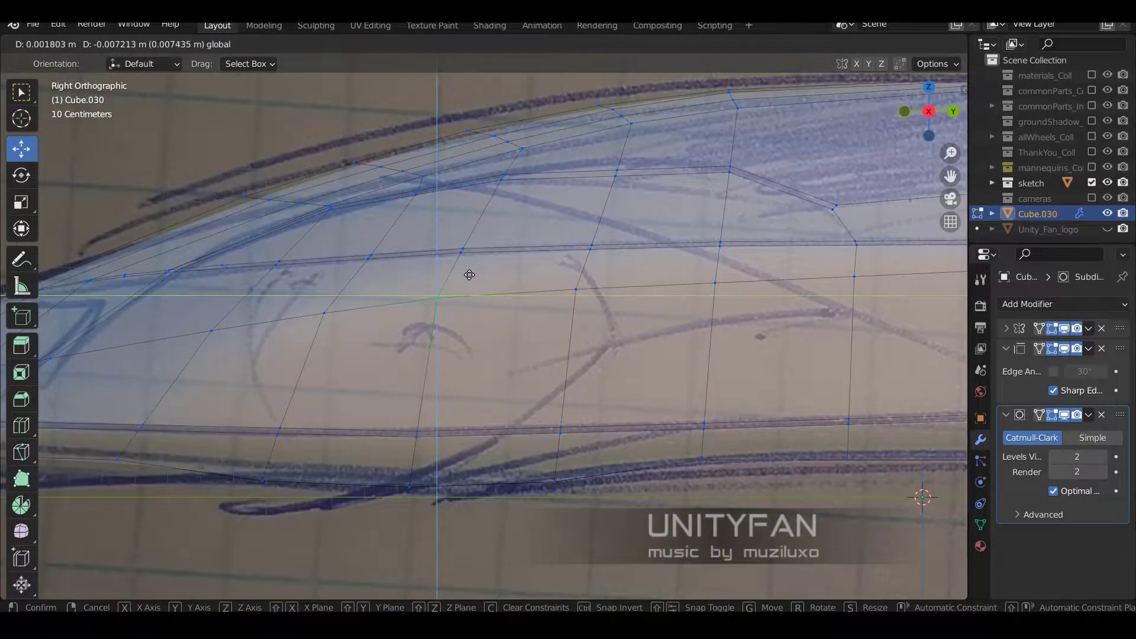
{"action": "left_click", "coordinate": [469, 274]}
Step: Knife-cut a point onto the sketch line and recheck it in side orthographic view
{"action": "middle_click_drag", "start_coordinate": [541, 320], "coordinate": [526, 288], "text": "shift"}
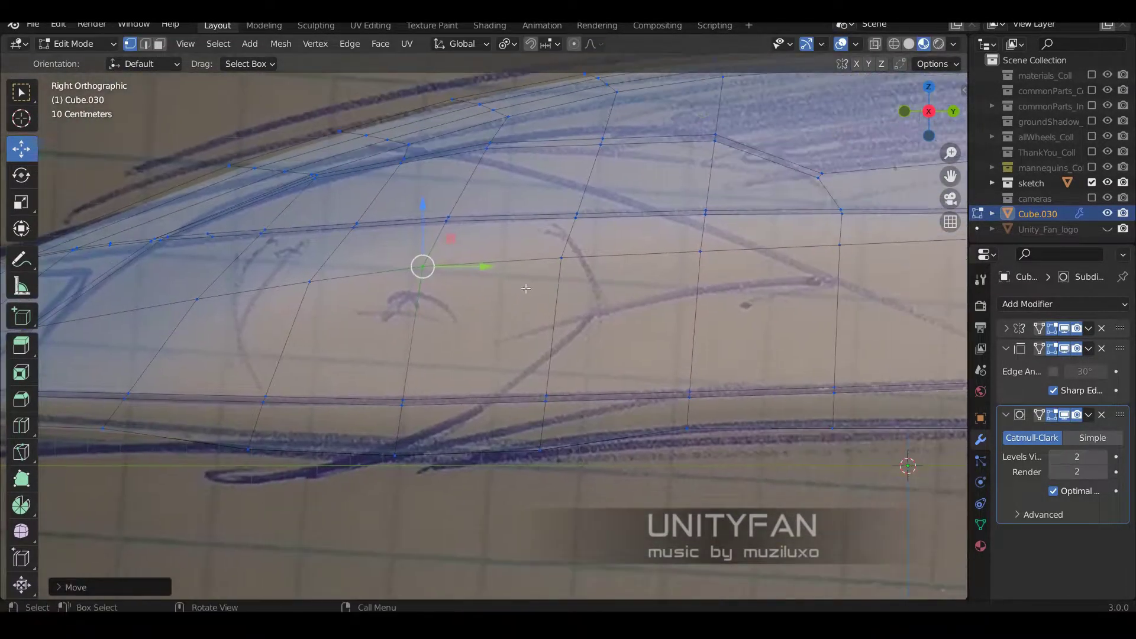
{"action": "left_click", "coordinate": [603, 308]}
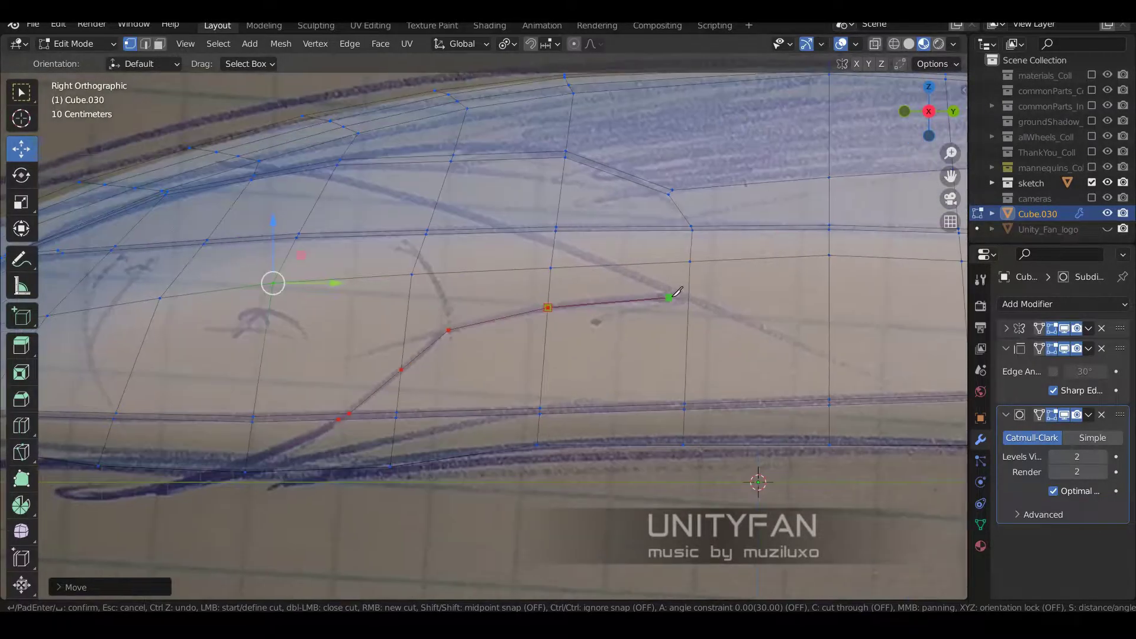
{"action": "key", "text": "Return"}
{"action": "middle_click_drag", "start_coordinate": [602, 309], "coordinate": [545, 403]}
{"action": "key", "text": "KP_3"}
{"action": "scroll", "coordinate": [544, 403], "scroll_direction": "up", "scroll_amount": 1}
{"action": "key", "text": "k"}
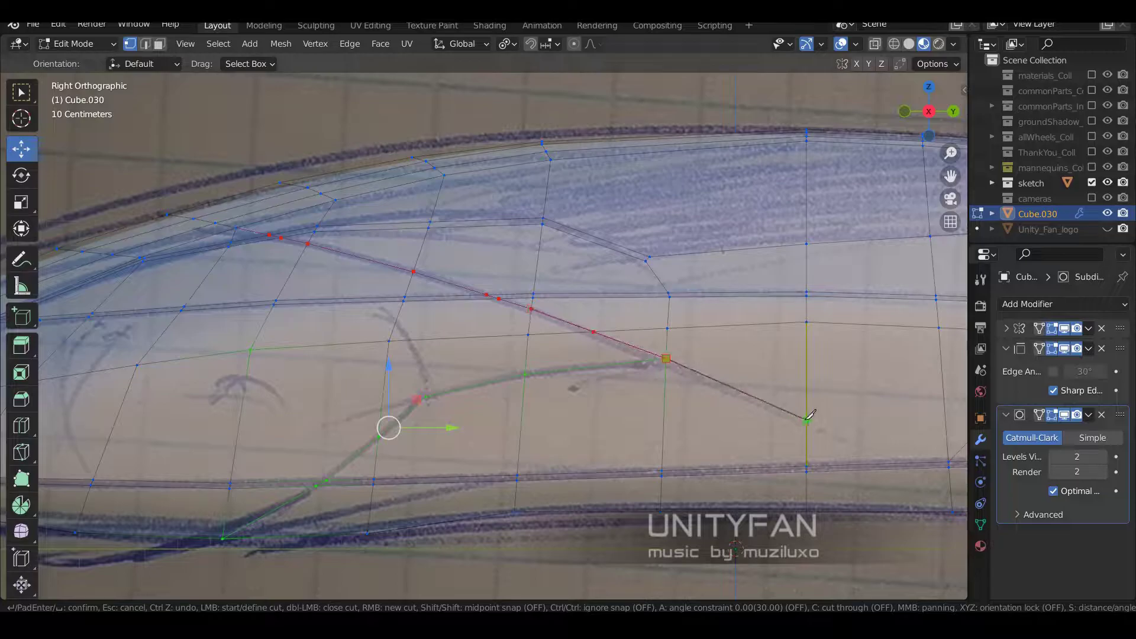
{"action": "middle_click_drag", "start_coordinate": [898, 464], "coordinate": [349, 329]}
{"action": "key", "text": "KP_3"}
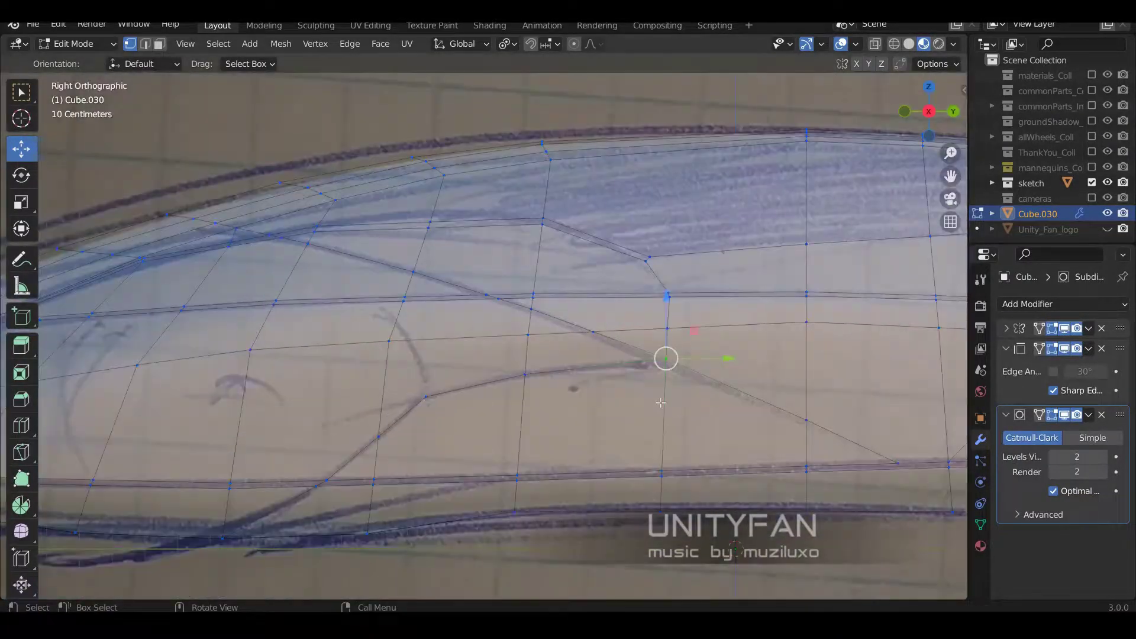
{"action": "scroll", "coordinate": [348, 329], "scroll_direction": "up", "scroll_amount": 2}
Step: Knife-cut along the sketched window line starting from an existing vertex
{"action": "key", "text": "k"}
{"action": "left_click", "coordinate": [382, 214]}
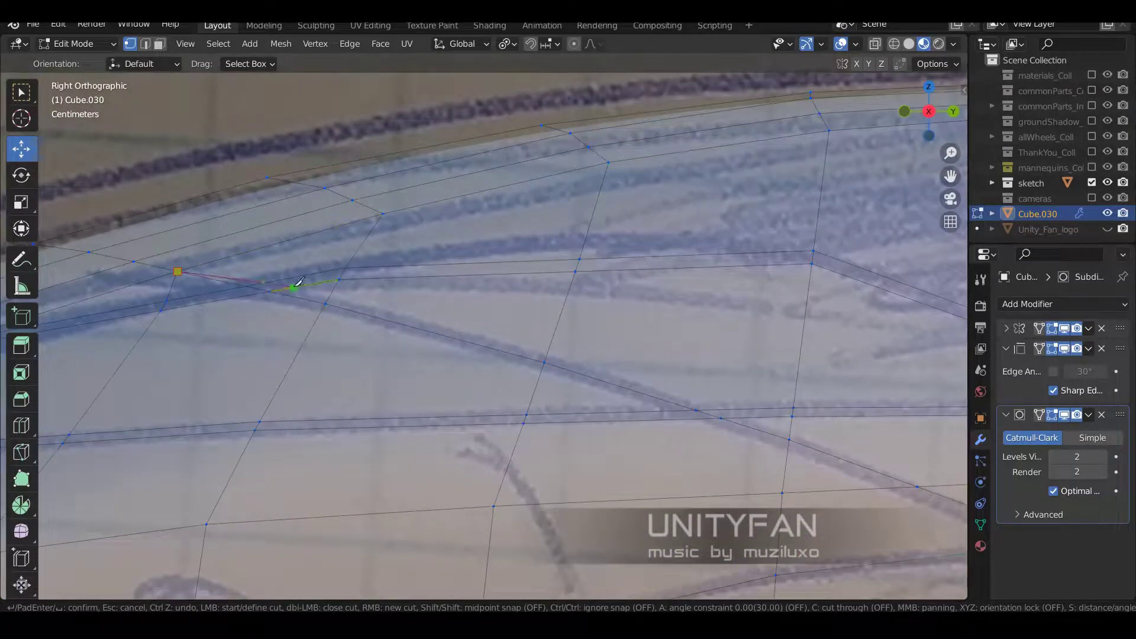
{"action": "scroll", "coordinate": [551, 349], "scroll_direction": "up", "scroll_amount": 4}
{"action": "middle_click_drag", "start_coordinate": [577, 376], "coordinate": [708, 443]}
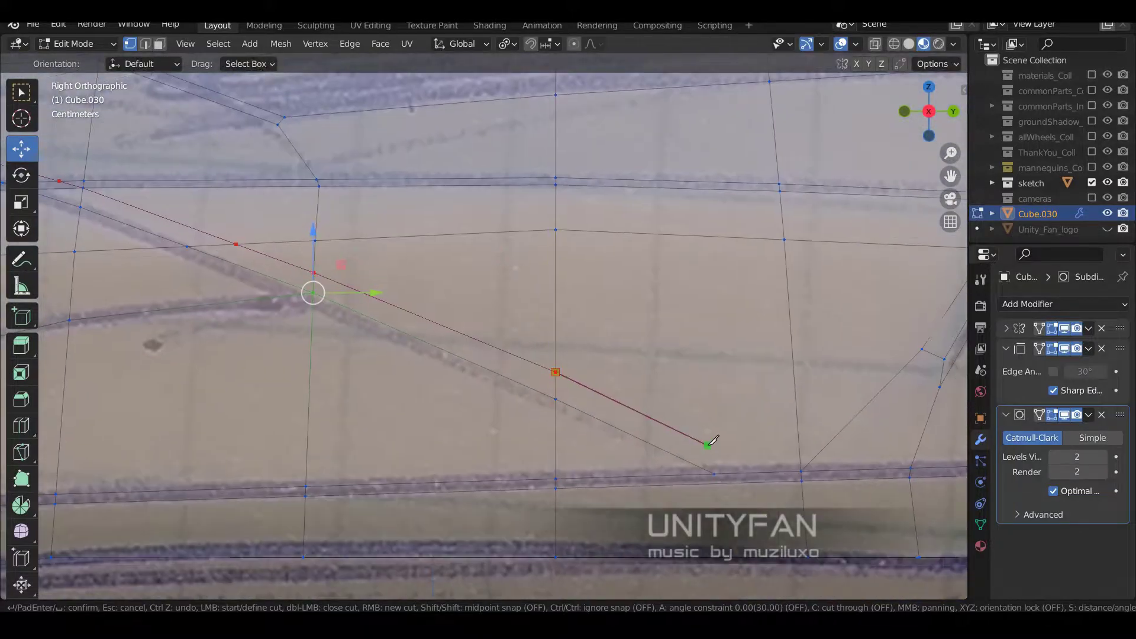
{"action": "left_click", "coordinate": [757, 472]}
{"action": "key", "text": "Return"}
{"action": "mouse_move", "coordinate": [762, 467]}
{"action": "middle_mouse_down"}
{"action": "mouse_move", "coordinate": [332, 236]}
{"action": "mouse_move", "coordinate": [418, 340]}
{"action": "middle_mouse_up"}
{"action": "key", "text": "KP_3"}
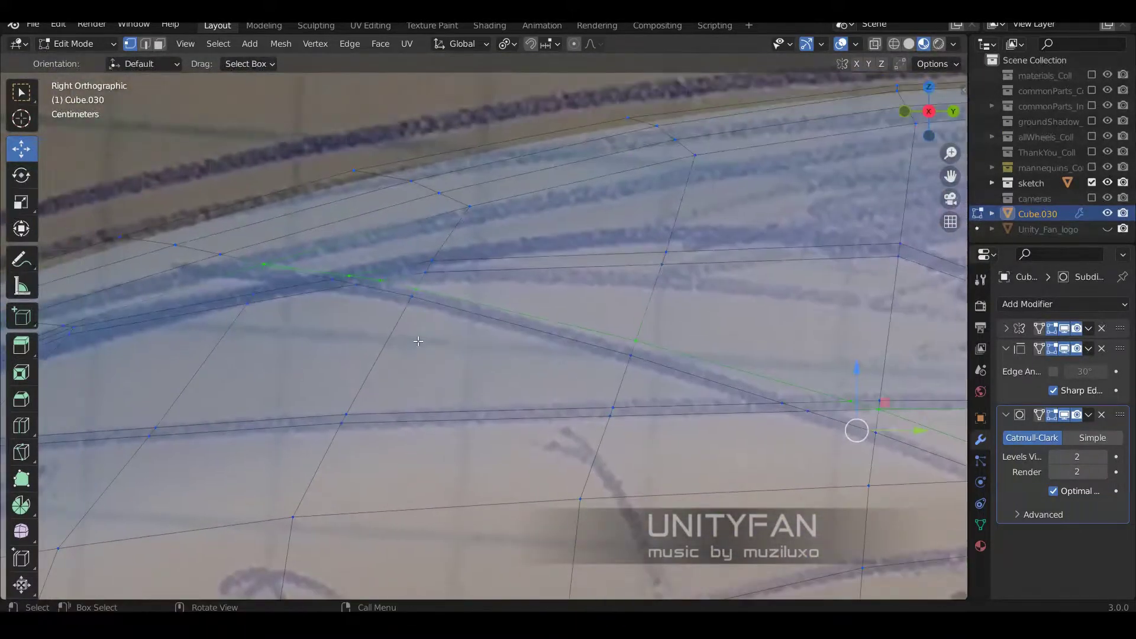
{"action": "scroll", "coordinate": [418, 340], "scroll_direction": "up", "scroll_amount": 1}
Step: Knife-cut a further edge following the sketch line across the body side
{"action": "key", "text": "k"}
{"action": "left_click", "coordinate": [153, 278]}
{"action": "middle_click_drag", "start_coordinate": [702, 372], "coordinate": [659, 400], "text": "shift"}
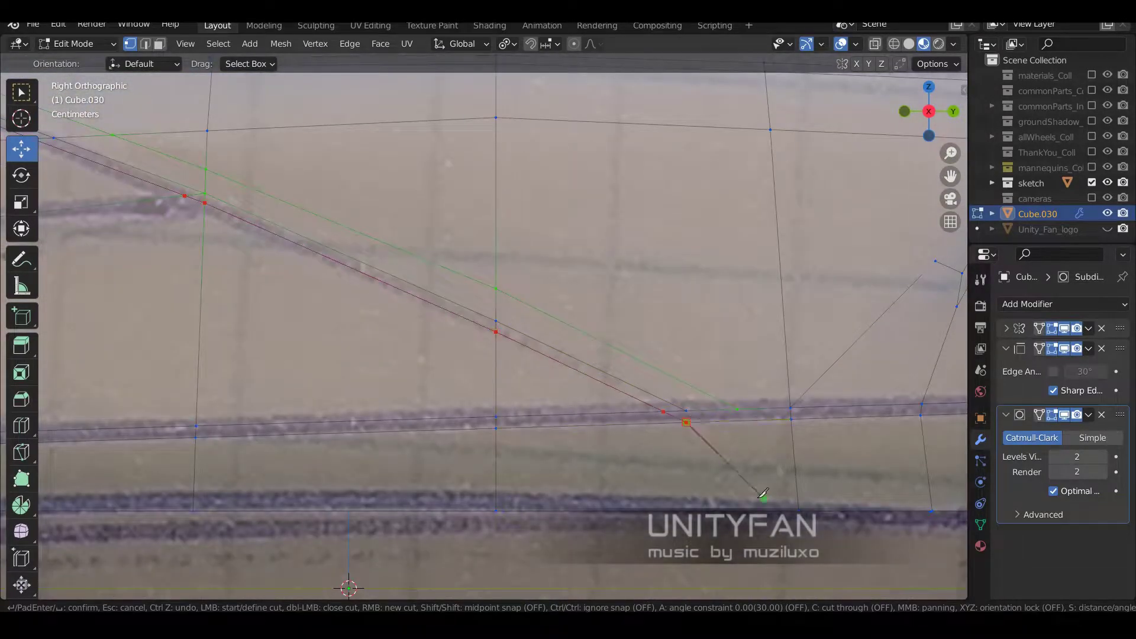
{"action": "left_click", "coordinate": [763, 492]}
{"action": "key", "text": "Return"}
{"action": "middle_click_drag", "start_coordinate": [764, 493], "coordinate": [169, 176]}
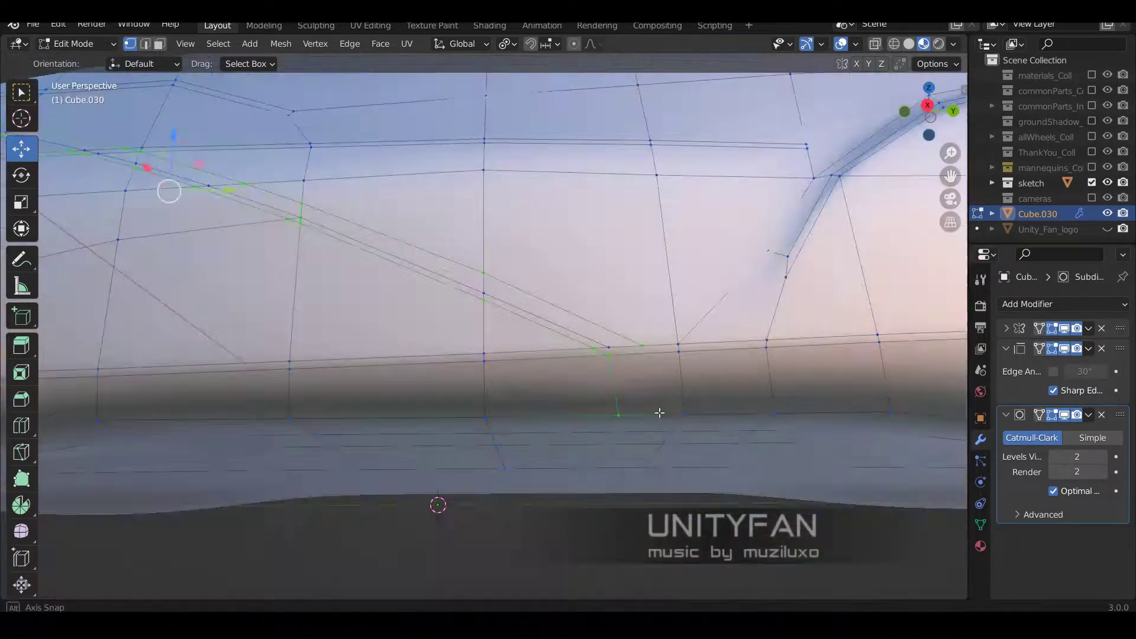
Step: Nudge vertices around the nose crease to ease the pinch in the smoothed body
{"action": "key", "text": "w"}
{"action": "mouse_move", "coordinate": [588, 329]}
{"action": "middle_mouse_down"}
{"action": "mouse_move", "coordinate": [632, 304]}
{"action": "mouse_move", "coordinate": [568, 340]}
{"action": "middle_mouse_up"}
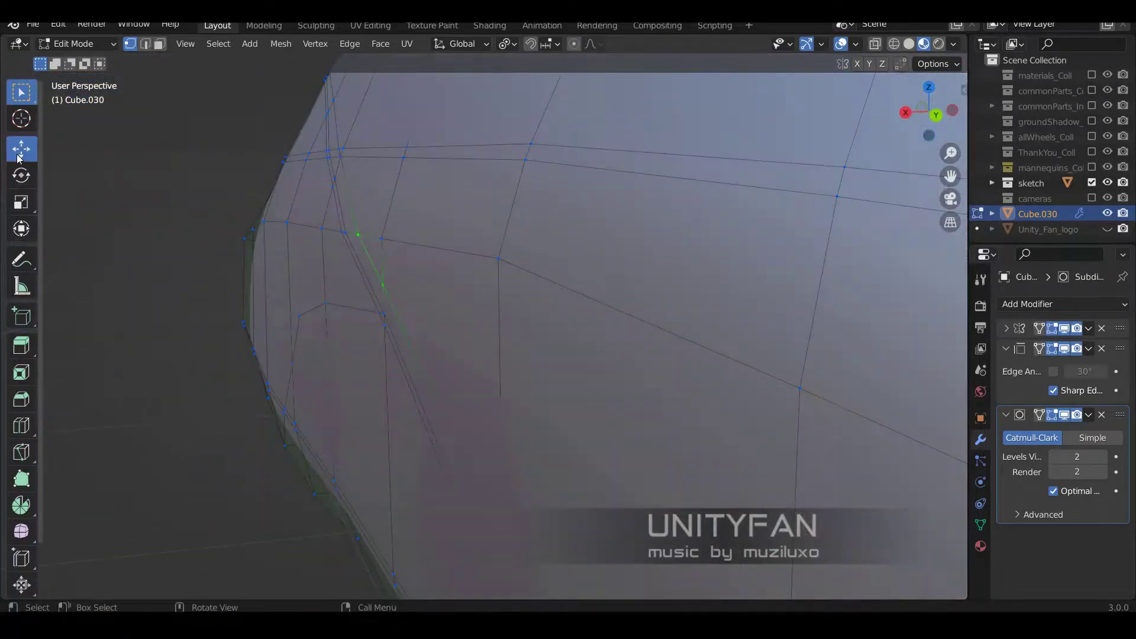
{"action": "mouse_move", "coordinate": [323, 259]}
{"action": "middle_mouse_down"}
{"action": "mouse_move", "coordinate": [312, 297]}
{"action": "mouse_move", "coordinate": [441, 314]}
{"action": "middle_mouse_up"}
{"action": "left_click", "coordinate": [319, 294]}
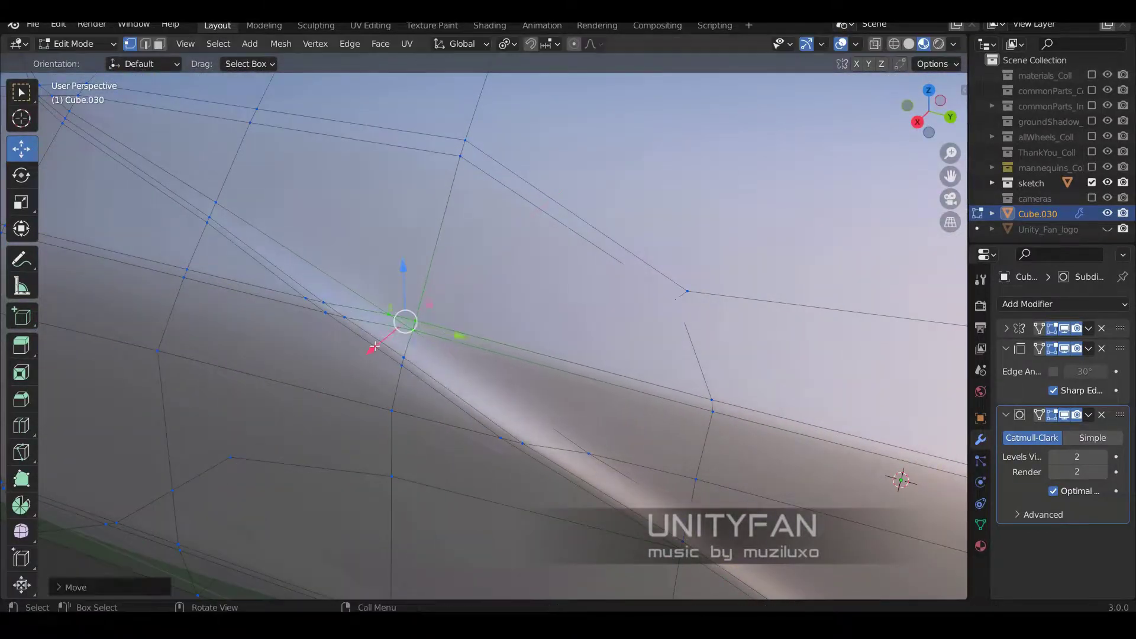
{"action": "middle_click_drag", "start_coordinate": [375, 346], "coordinate": [413, 354]}
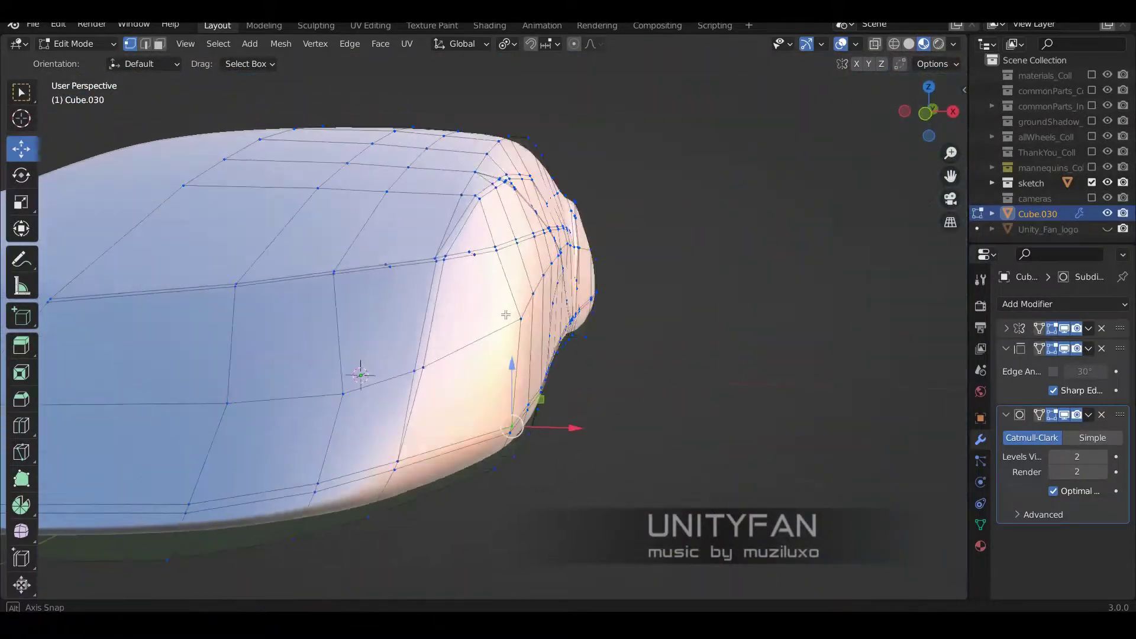
Step: Set the car body material's Roughness to 0.3 and Clearcoat to 1.0
{"action": "left_click", "coordinate": [981, 546]}
{"action": "left_click", "coordinate": [1085, 290]}
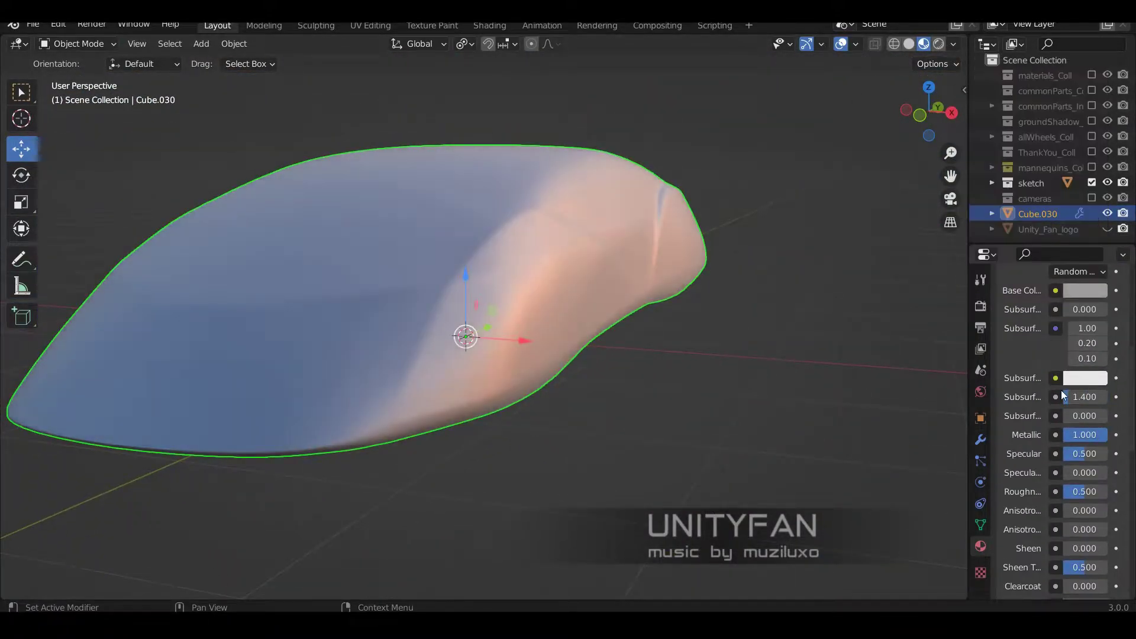
{"action": "type", "text": "0.3"}
{"action": "key", "text": "Return"}
{"action": "scroll", "coordinate": [1073, 526], "scroll_direction": "down", "scroll_amount": 5}
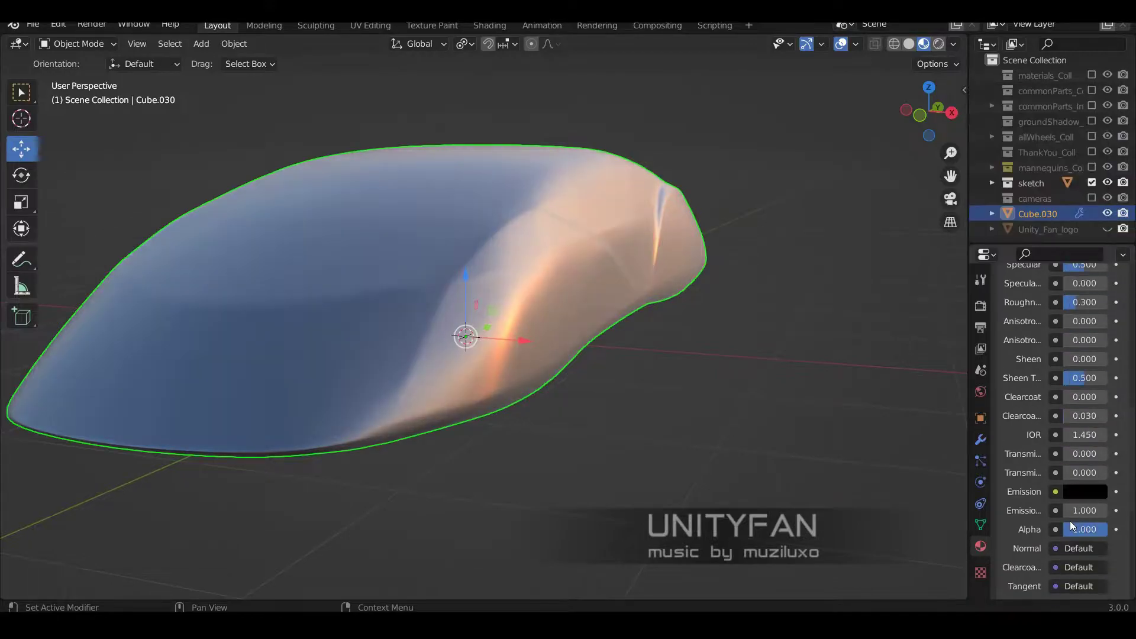
{"action": "left_click_drag", "start_coordinate": [1071, 397], "coordinate": [1107, 397]}
Step: Check the body from the side view and reposition a vertex in Edit Mode
{"action": "middle_click_drag", "start_coordinate": [655, 355], "coordinate": [669, 350]}
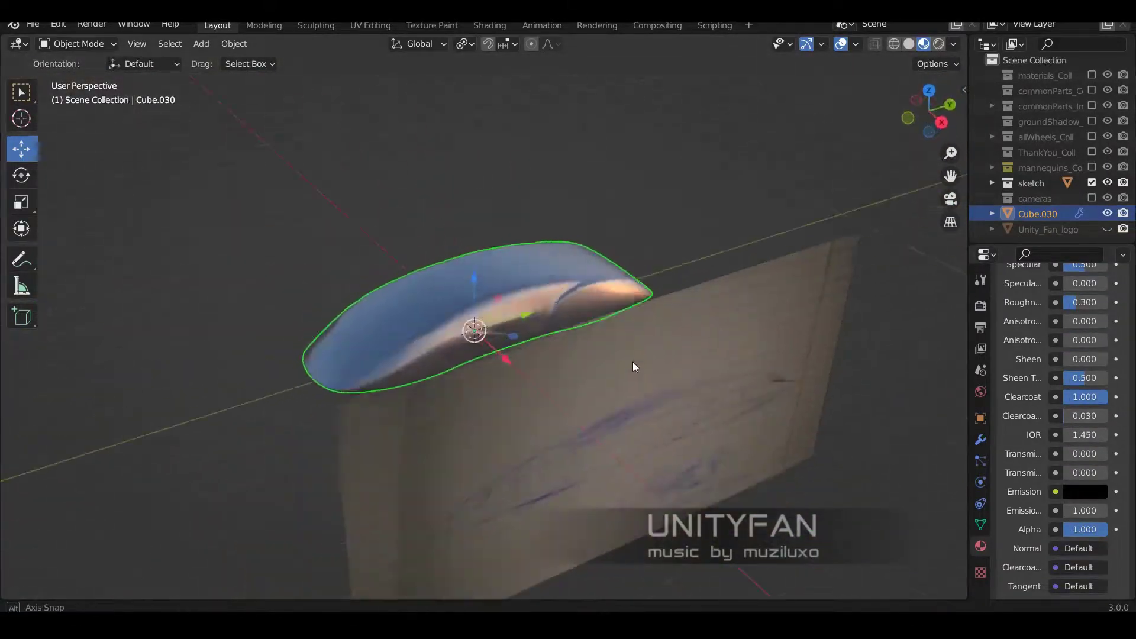
{"action": "key", "text": "KP_3"}
{"action": "mouse_move", "coordinate": [502, 347]}
{"action": "middle_mouse_down"}
{"action": "mouse_move", "coordinate": [598, 354]}
{"action": "mouse_move", "coordinate": [393, 393]}
{"action": "middle_mouse_up"}
{"action": "key", "text": "Tab"}
{"action": "scroll", "coordinate": [592, 357], "scroll_direction": "up", "scroll_amount": 5}
{"action": "left_click", "coordinate": [579, 357]}
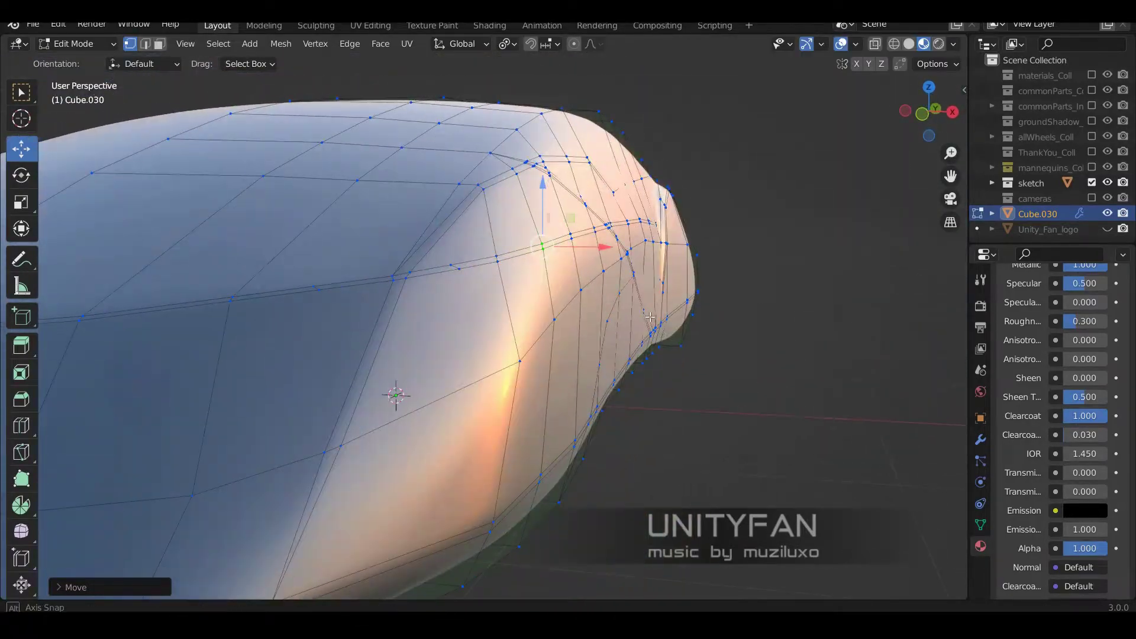
{"action": "scroll", "coordinate": [455, 284], "scroll_direction": "up", "scroll_amount": 4}
{"action": "mouse_move", "coordinate": [455, 284]}
{"action": "middle_mouse_down"}
{"action": "mouse_move", "coordinate": [591, 379]}
{"action": "mouse_move", "coordinate": [433, 402]}
{"action": "mouse_move", "coordinate": [626, 434]}
{"action": "mouse_move", "coordinate": [546, 449]}
{"action": "middle_mouse_up"}
{"action": "scroll", "coordinate": [619, 398], "scroll_direction": "down", "scroll_amount": 3}
{"action": "key", "text": "Tab"}
{"action": "key", "text": "Tab"}
{"action": "scroll", "coordinate": [387, 362], "scroll_direction": "up", "scroll_amount": 5}
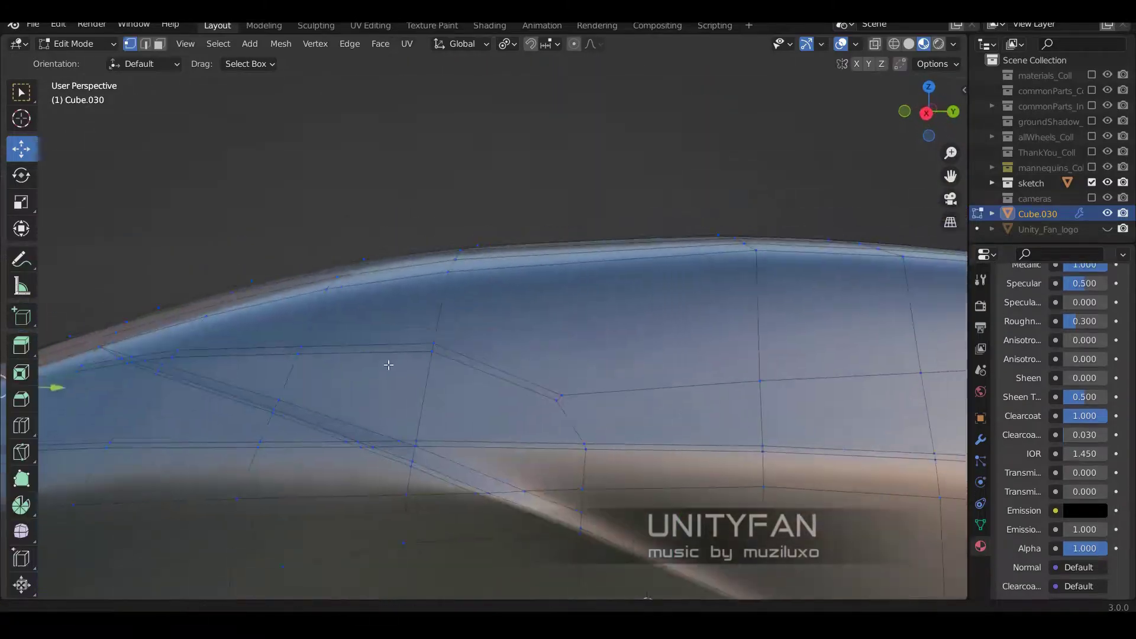
Step: Add an edge loop along the roof and make knife cuts along it
{"action": "key", "text": "shift+space"}
{"action": "key", "text": "g"}
{"action": "key", "text": "KP_3"}
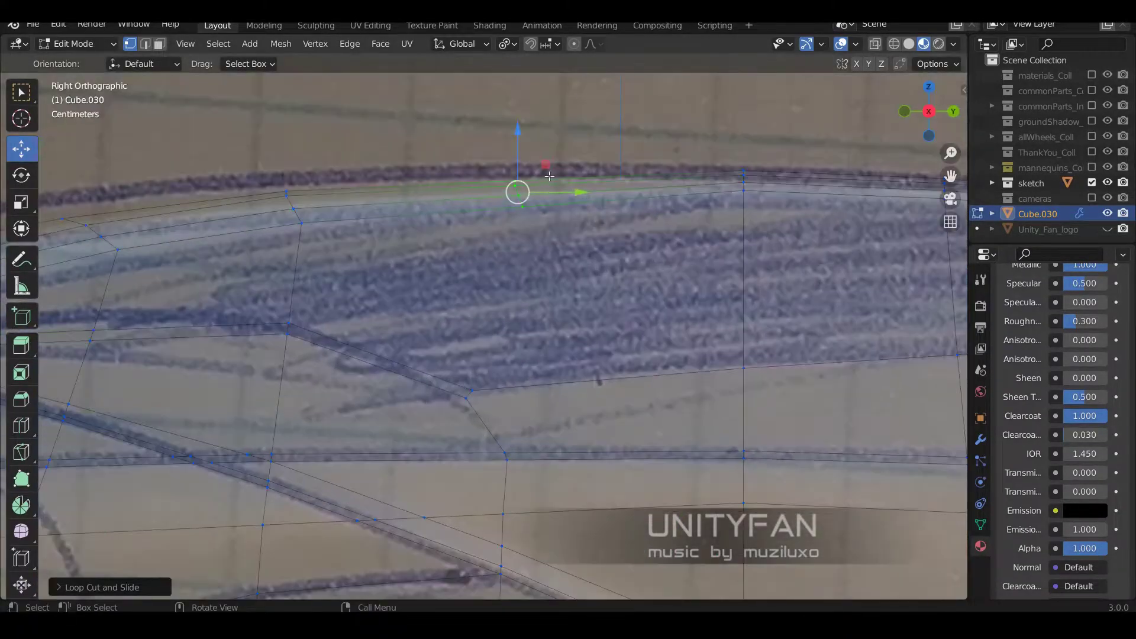
{"action": "middle_click_drag", "start_coordinate": [509, 190], "coordinate": [280, 124]}
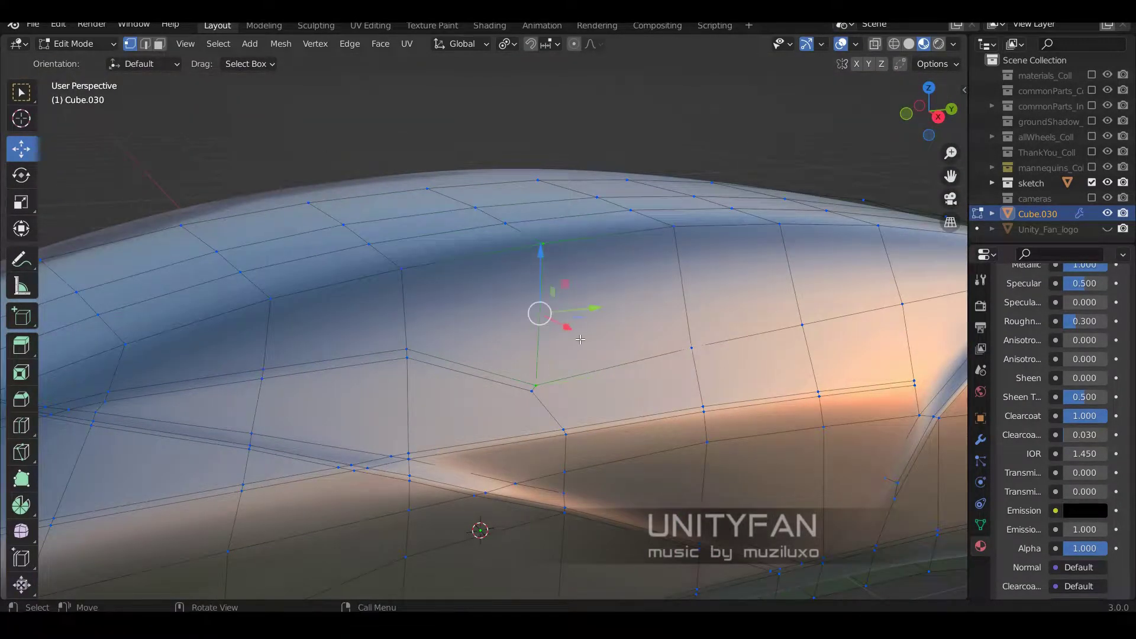
{"action": "mouse_move", "coordinate": [580, 339]}
{"action": "middle_mouse_down"}
{"action": "mouse_move", "coordinate": [784, 411]}
{"action": "mouse_move", "coordinate": [540, 393]}
{"action": "mouse_move", "coordinate": [390, 344]}
{"action": "middle_mouse_up"}
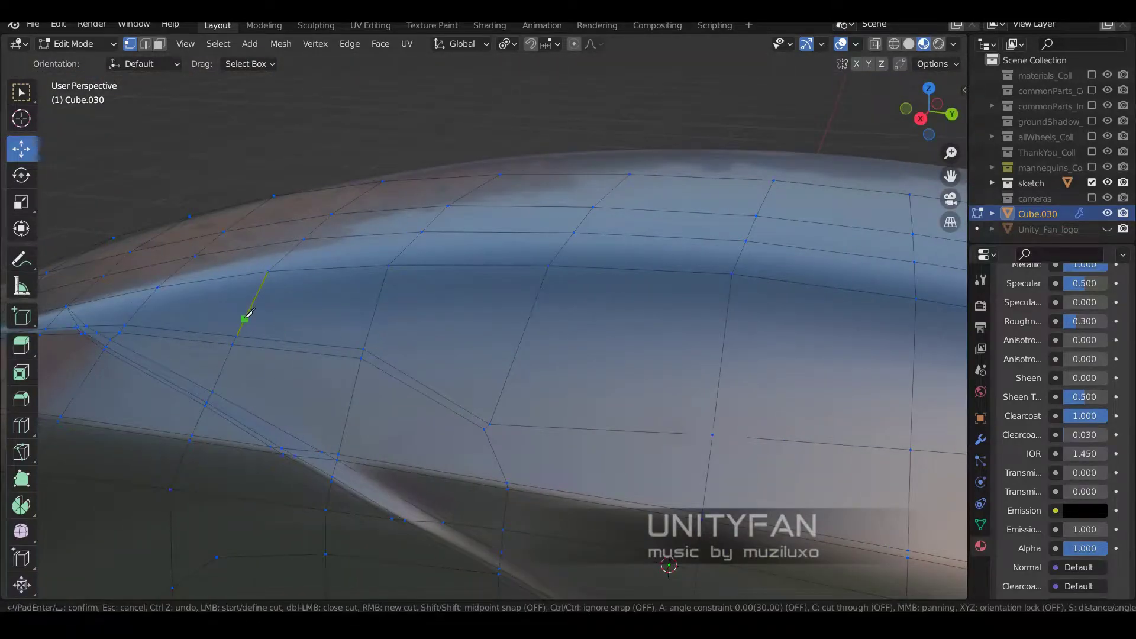
{"action": "mouse_move", "coordinate": [728, 307]}
{"action": "middle_mouse_down"}
{"action": "mouse_move", "coordinate": [557, 264]}
{"action": "mouse_move", "coordinate": [735, 309]}
{"action": "mouse_move", "coordinate": [662, 314]}
{"action": "middle_mouse_up"}
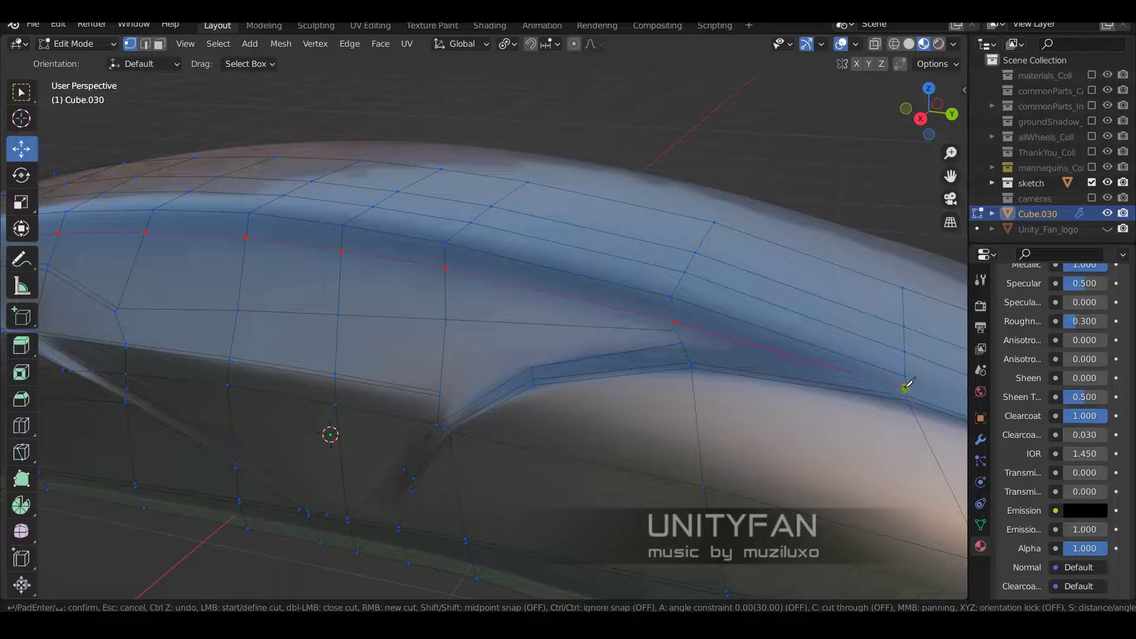
{"action": "key", "text": "Return"}
{"action": "mouse_move", "coordinate": [909, 384]}
{"action": "middle_mouse_down"}
{"action": "mouse_move", "coordinate": [292, 456]}
{"action": "mouse_move", "coordinate": [536, 349]}
{"action": "middle_mouse_up"}
{"action": "key", "text": "Return"}
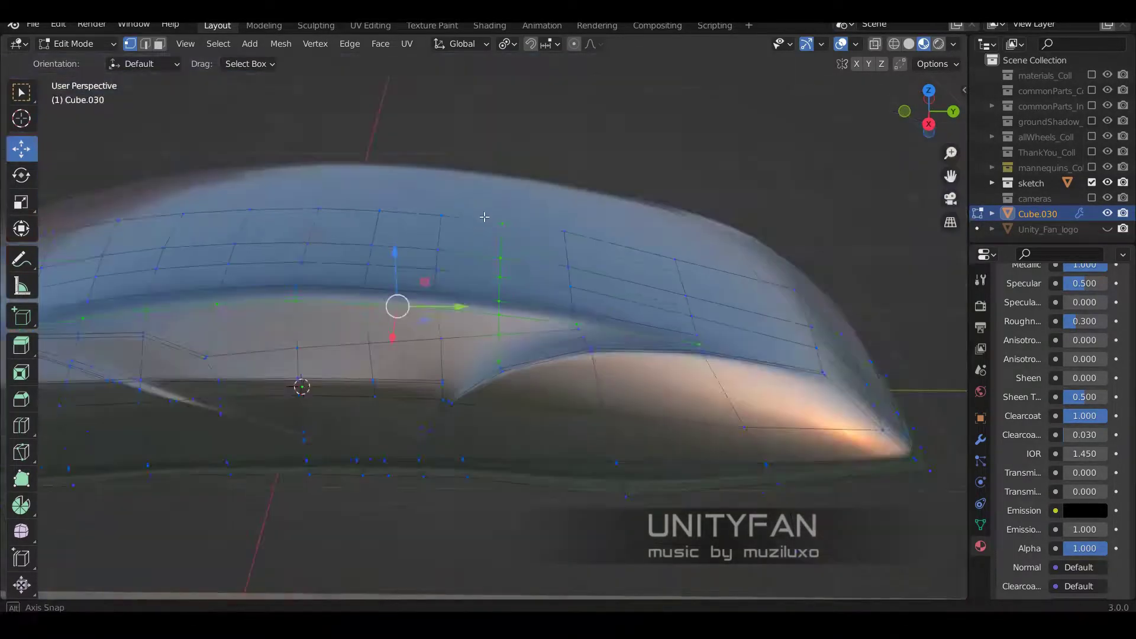
Step: Reshape Cube.030's upper front edge vertices, then review the whole smoothed body
{"action": "mouse_move", "coordinate": [536, 141]}
{"action": "middle_mouse_down"}
{"action": "mouse_move", "coordinate": [440, 200]}
{"action": "mouse_move", "coordinate": [479, 248]}
{"action": "mouse_move", "coordinate": [485, 316]}
{"action": "middle_mouse_up"}
{"action": "left_click", "coordinate": [439, 200], "text": "ctrl"}
{"action": "left_click", "coordinate": [472, 185]}
{"action": "left_click", "coordinate": [555, 249]}
{"action": "middle_click_drag", "start_coordinate": [555, 249], "coordinate": [395, 281]}
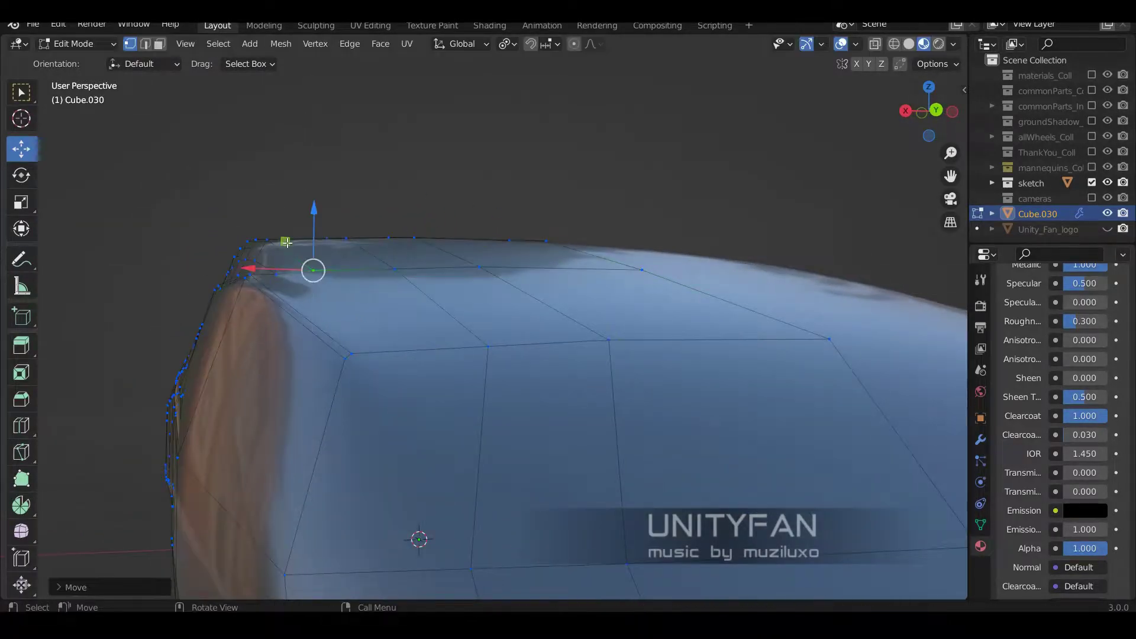
{"action": "mouse_move", "coordinate": [286, 242]}
{"action": "middle_mouse_down"}
{"action": "mouse_move", "coordinate": [584, 432]}
{"action": "mouse_move", "coordinate": [305, 338]}
{"action": "mouse_move", "coordinate": [430, 391]}
{"action": "middle_mouse_up"}
{"action": "key", "text": "Tab"}
{"action": "key", "text": "Tab"}
{"action": "scroll", "coordinate": [431, 392], "scroll_direction": "up", "scroll_amount": 5}
{"action": "mouse_move", "coordinate": [507, 304]}
{"action": "middle_mouse_down"}
{"action": "mouse_move", "coordinate": [481, 310]}
{"action": "mouse_move", "coordinate": [496, 415]}
{"action": "mouse_move", "coordinate": [605, 373]}
{"action": "middle_mouse_up"}
{"action": "key", "text": "Tab"}
{"action": "scroll", "coordinate": [605, 372], "scroll_direction": "down", "scroll_amount": 5}
{"action": "mouse_move", "coordinate": [495, 264]}
{"action": "middle_mouse_down"}
{"action": "mouse_move", "coordinate": [604, 347]}
{"action": "mouse_move", "coordinate": [605, 366]}
{"action": "mouse_move", "coordinate": [460, 359]}
{"action": "mouse_move", "coordinate": [492, 411]}
{"action": "middle_mouse_up"}
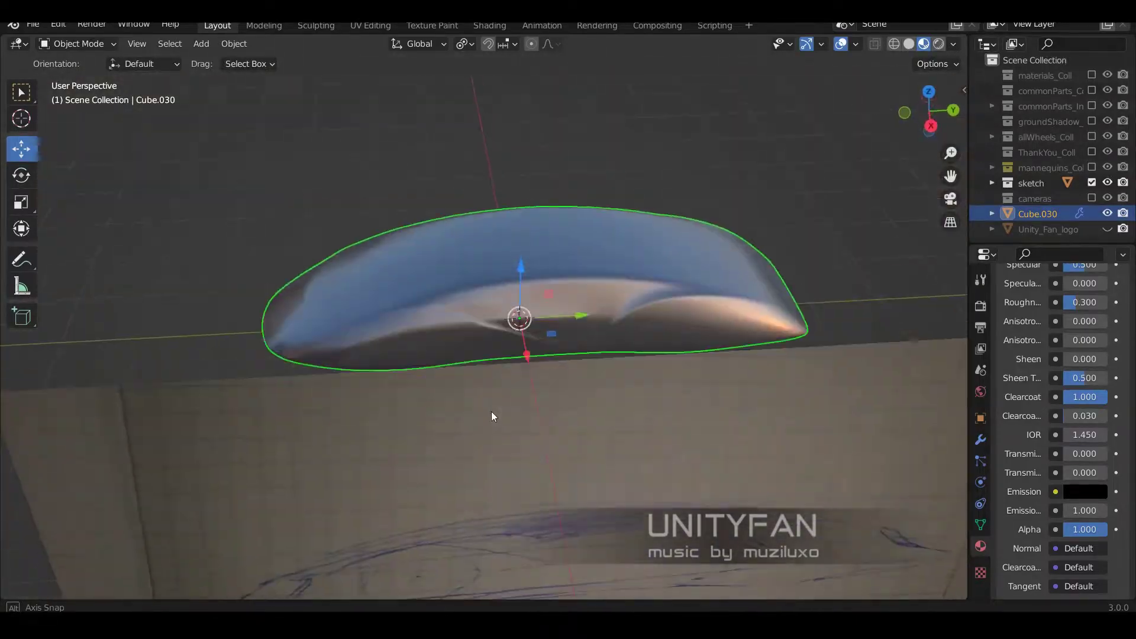
Step: Dissolve the selected edges and merge the stray vertices At Last
{"action": "key", "text": "Tab"}
{"action": "scroll", "coordinate": [587, 363], "scroll_direction": "up", "scroll_amount": 5}
{"action": "mouse_move", "coordinate": [588, 362]}
{"action": "middle_mouse_down"}
{"action": "mouse_move", "coordinate": [444, 325]}
{"action": "mouse_move", "coordinate": [677, 338]}
{"action": "mouse_move", "coordinate": [559, 333]}
{"action": "mouse_move", "coordinate": [505, 369]}
{"action": "middle_mouse_up"}
{"action": "key", "text": "x"}
{"action": "left_click", "coordinate": [545, 358]}
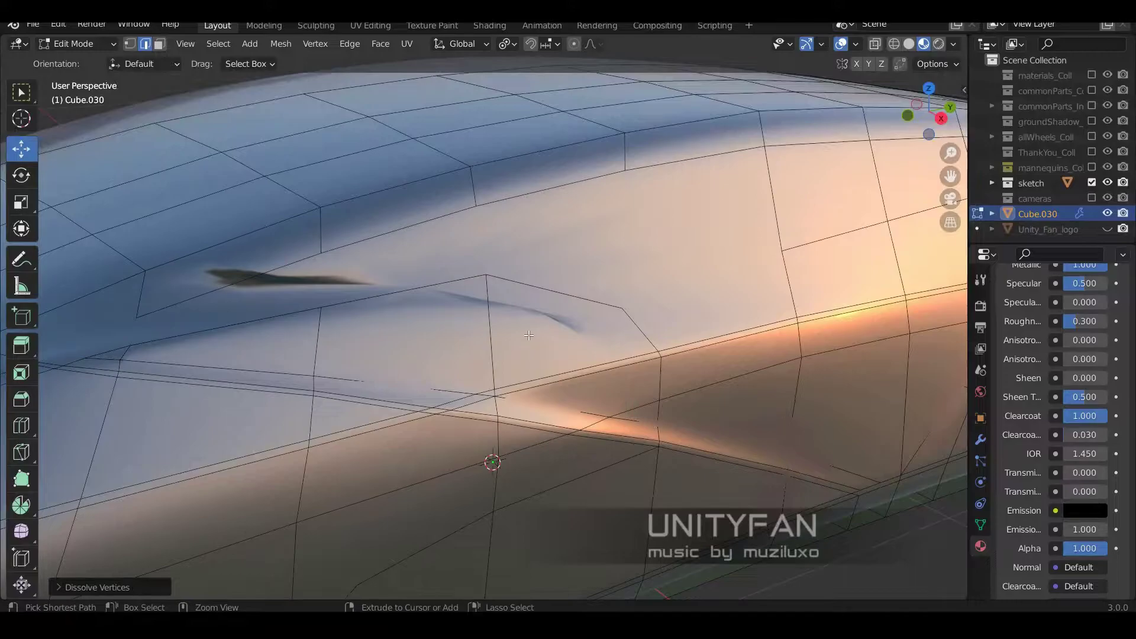
{"action": "key", "text": "1"}
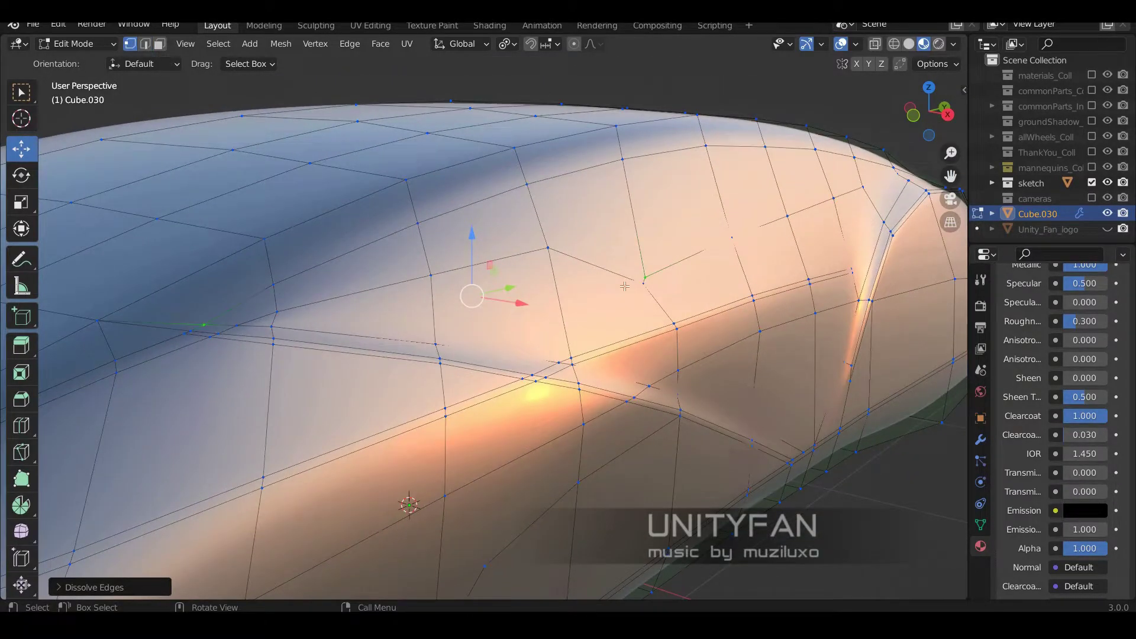
{"action": "key", "text": "m"}
{"action": "left_click", "coordinate": [624, 304]}
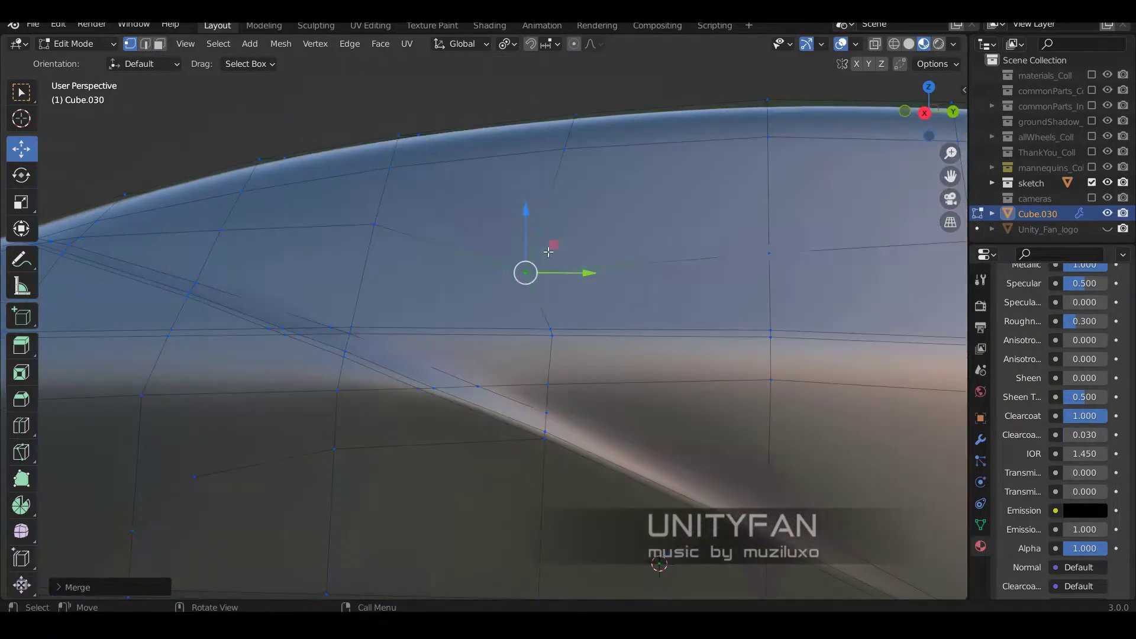
{"action": "mouse_move", "coordinate": [624, 304]}
{"action": "middle_mouse_down"}
{"action": "mouse_move", "coordinate": [580, 296]}
{"action": "mouse_move", "coordinate": [611, 282]}
{"action": "mouse_move", "coordinate": [568, 308]}
{"action": "mouse_move", "coordinate": [473, 255]}
{"action": "mouse_move", "coordinate": [468, 307]}
{"action": "mouse_move", "coordinate": [450, 272]}
{"action": "mouse_move", "coordinate": [489, 194]}
{"action": "middle_mouse_up"}
Step: Move the remaining corner-edge vertices of Cube.030 into place
{"action": "key", "text": "g"}
{"action": "left_click", "coordinate": [461, 247]}
{"action": "key", "text": "g"}
{"action": "left_click", "coordinate": [446, 256]}
{"action": "left_click", "coordinate": [489, 195], "text": "ctrl"}
{"action": "key", "text": "g"}
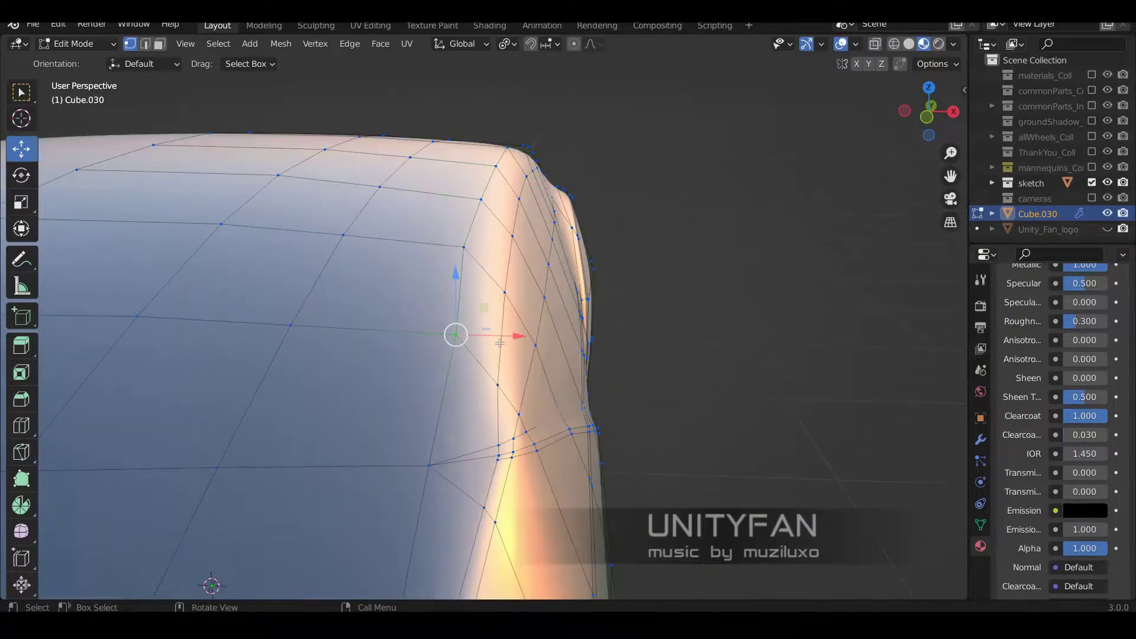
{"action": "left_click", "coordinate": [473, 248]}
{"action": "mouse_move", "coordinate": [473, 249]}
{"action": "middle_mouse_down"}
{"action": "mouse_move", "coordinate": [536, 322]}
{"action": "mouse_move", "coordinate": [474, 308]}
{"action": "mouse_move", "coordinate": [518, 252]}
{"action": "mouse_move", "coordinate": [623, 318]}
{"action": "middle_mouse_up"}
{"action": "key", "text": "g"}
{"action": "left_click", "coordinate": [480, 308]}
Step: Return to Object Mode to review the whole shell and widen the Outliner
{"action": "key", "text": "Tab"}
{"action": "scroll", "coordinate": [622, 319], "scroll_direction": "down", "scroll_amount": 5}
{"action": "mouse_move", "coordinate": [599, 452]}
{"action": "middle_mouse_down"}
{"action": "mouse_move", "coordinate": [717, 426]}
{"action": "mouse_move", "coordinate": [705, 404]}
{"action": "middle_mouse_up"}
{"action": "left_click_drag", "start_coordinate": [970, 154], "coordinate": [953, 153]}
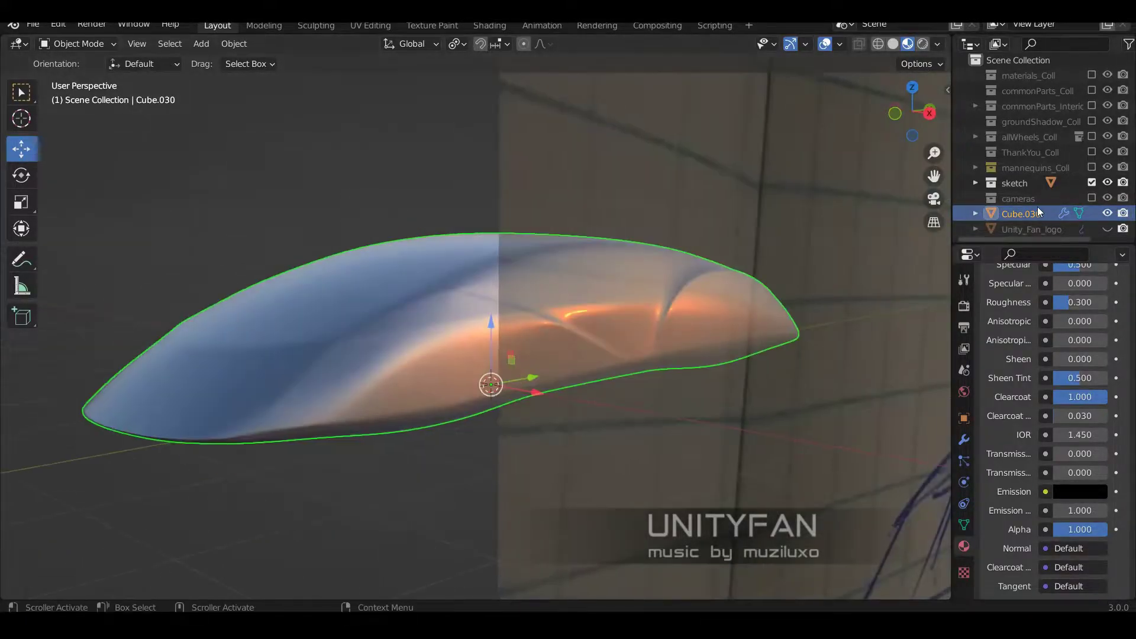
Step: Create collection FC_046 with a FC_046_base_body sub-collection holding base_body
{"action": "right_click", "coordinate": [1049, 193]}
{"action": "left_click", "coordinate": [1041, 178]}
{"action": "double_click", "coordinate": [1029, 205]}
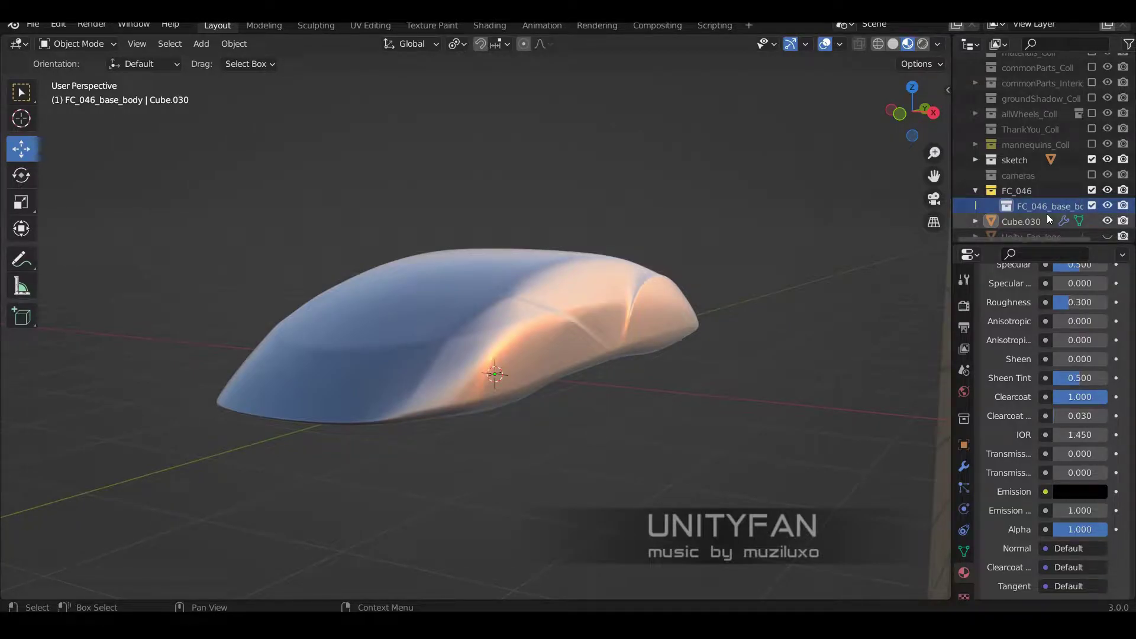
{"action": "right_click", "coordinate": [1007, 218]}
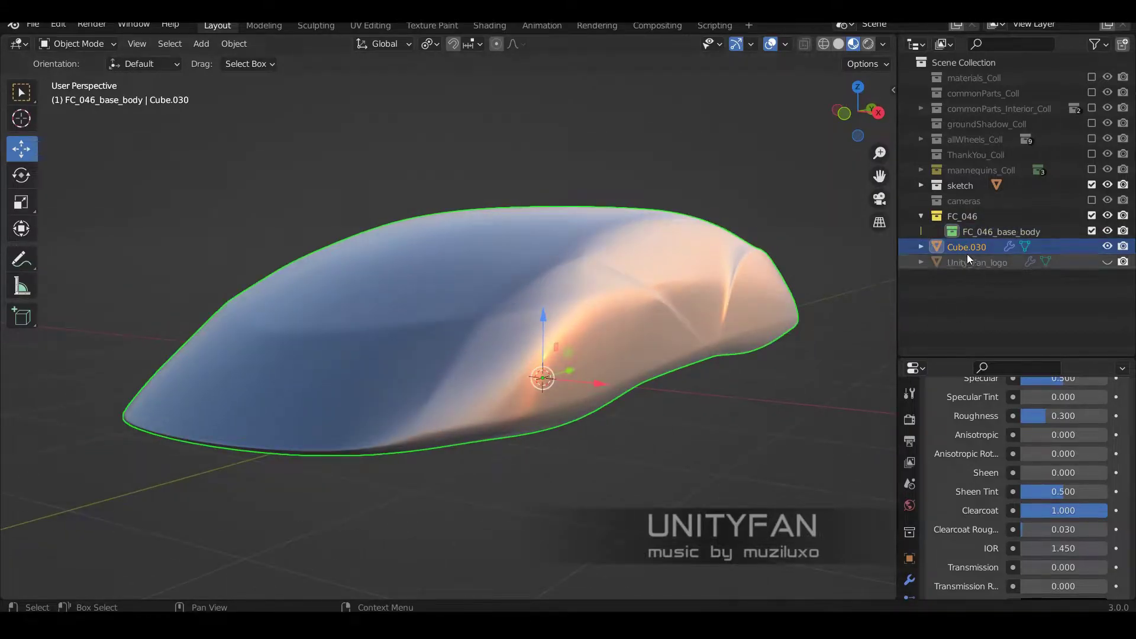
{"action": "double_click", "coordinate": [994, 237]}
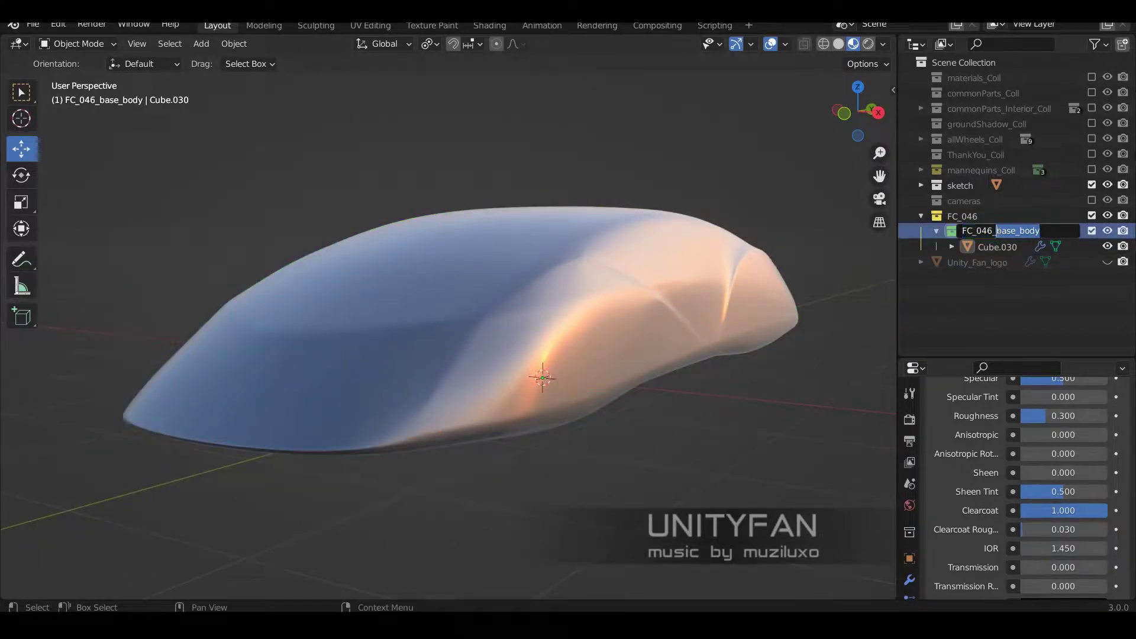
Step: Duplicate the base_body shell in place and frame the copy
{"action": "scroll", "coordinate": [527, 332], "scroll_direction": "down", "scroll_amount": 2}
{"action": "key", "text": "shift+d"}
{"action": "key", "text": "Escape"}
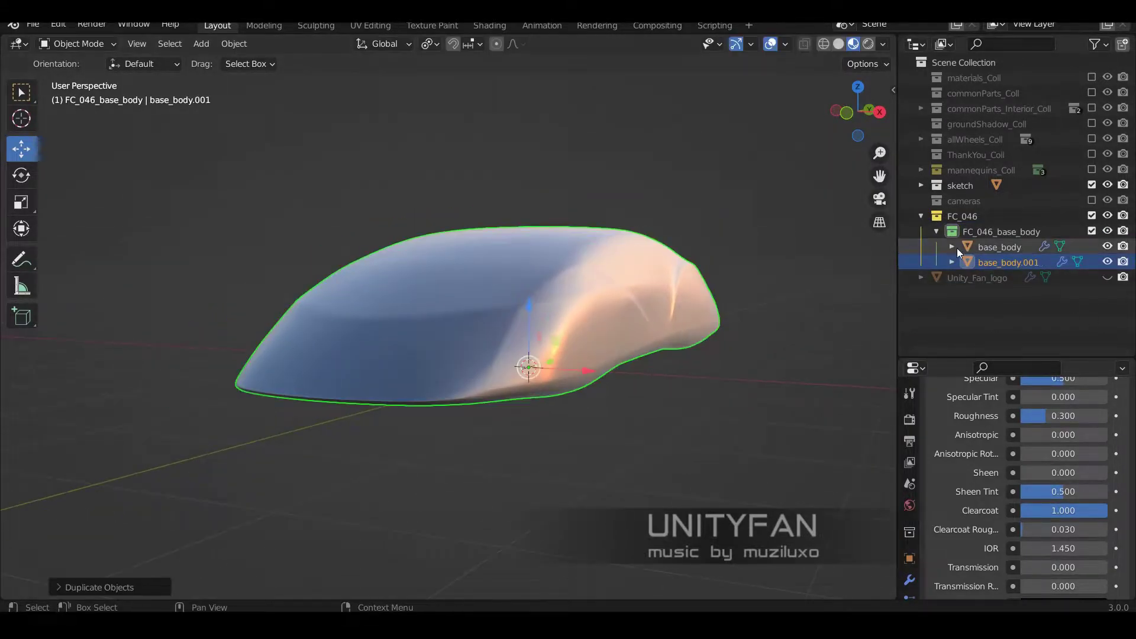
{"action": "left_click", "coordinate": [937, 232]}
{"action": "key", "text": "KP_Decimal"}
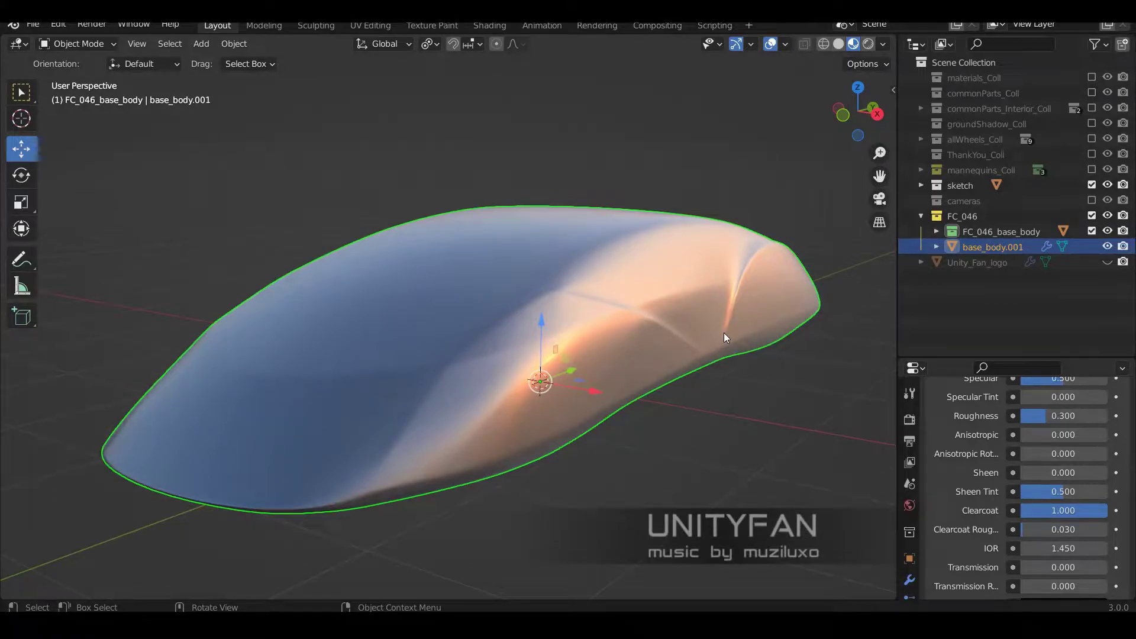
Step: Add an FC_046_body collection inside FC_046 holding the duplicate named body
{"action": "right_click", "coordinate": [947, 216]}
{"action": "left_click", "coordinate": [971, 239]}
{"action": "double_click", "coordinate": [1009, 246]}
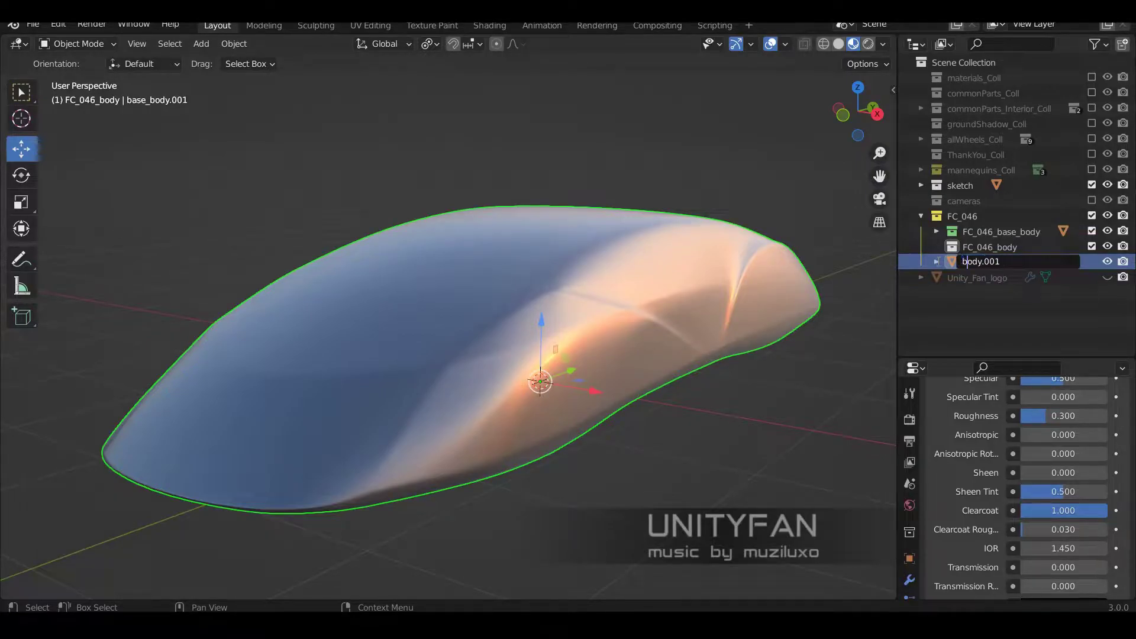
{"action": "right_click", "coordinate": [966, 247]}
{"action": "middle_click_drag", "start_coordinate": [580, 313], "coordinate": [602, 312]}
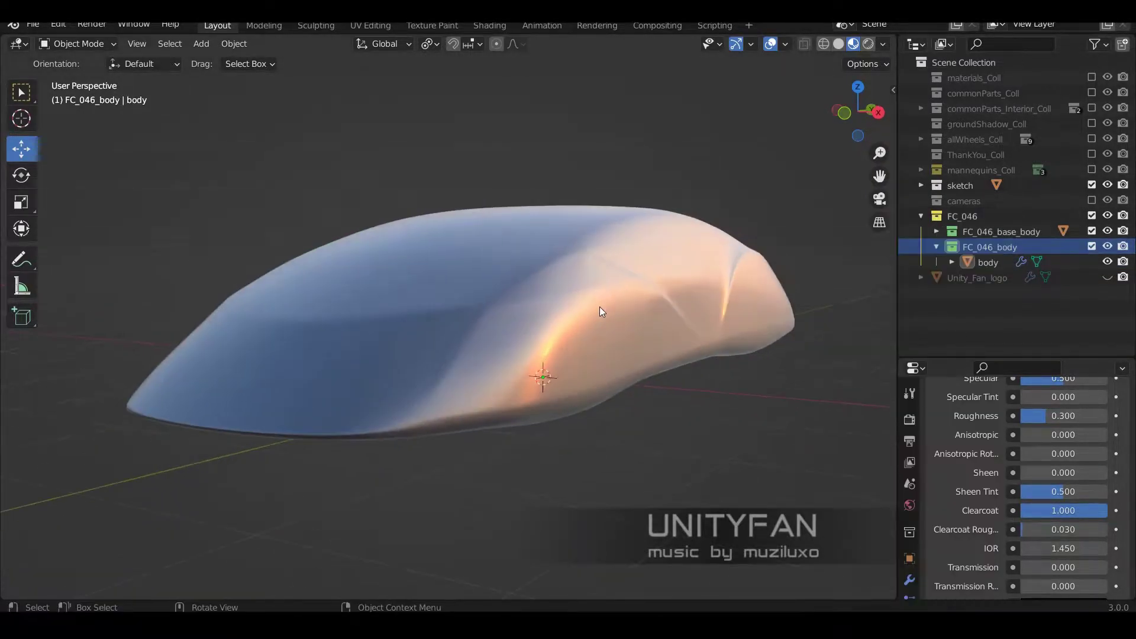
{"action": "mouse_move", "coordinate": [639, 267]}
{"action": "middle_mouse_down"}
{"action": "mouse_move", "coordinate": [673, 271]}
{"action": "mouse_move", "coordinate": [624, 375]}
{"action": "mouse_move", "coordinate": [605, 357]}
{"action": "mouse_move", "coordinate": [457, 399]}
{"action": "middle_mouse_up"}
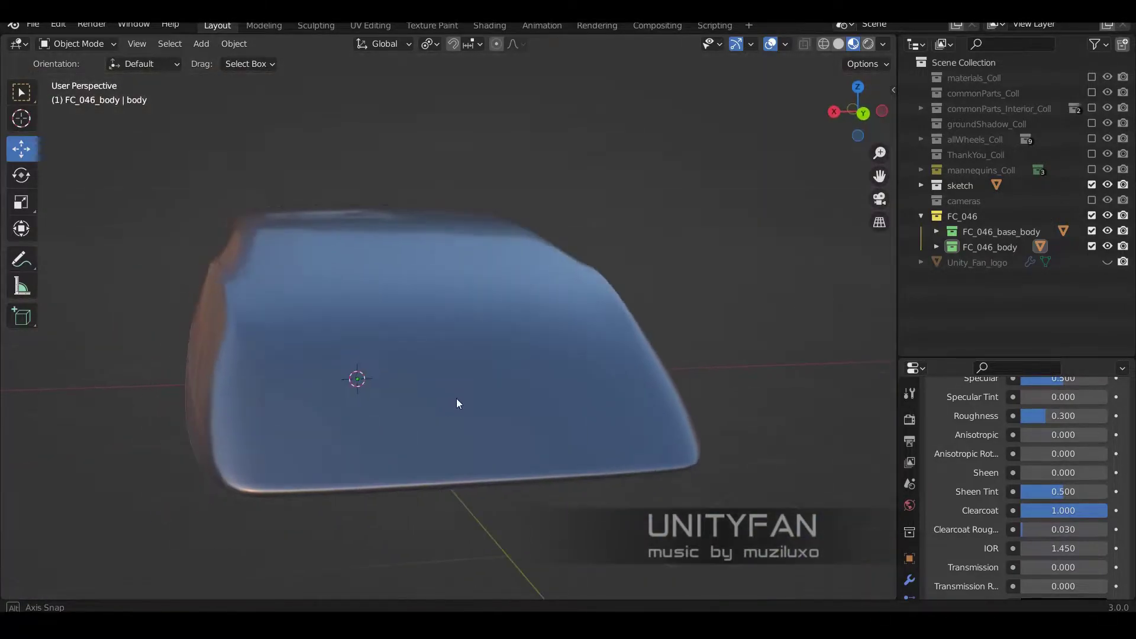
{"action": "middle_click_drag", "start_coordinate": [627, 299], "coordinate": [681, 327]}
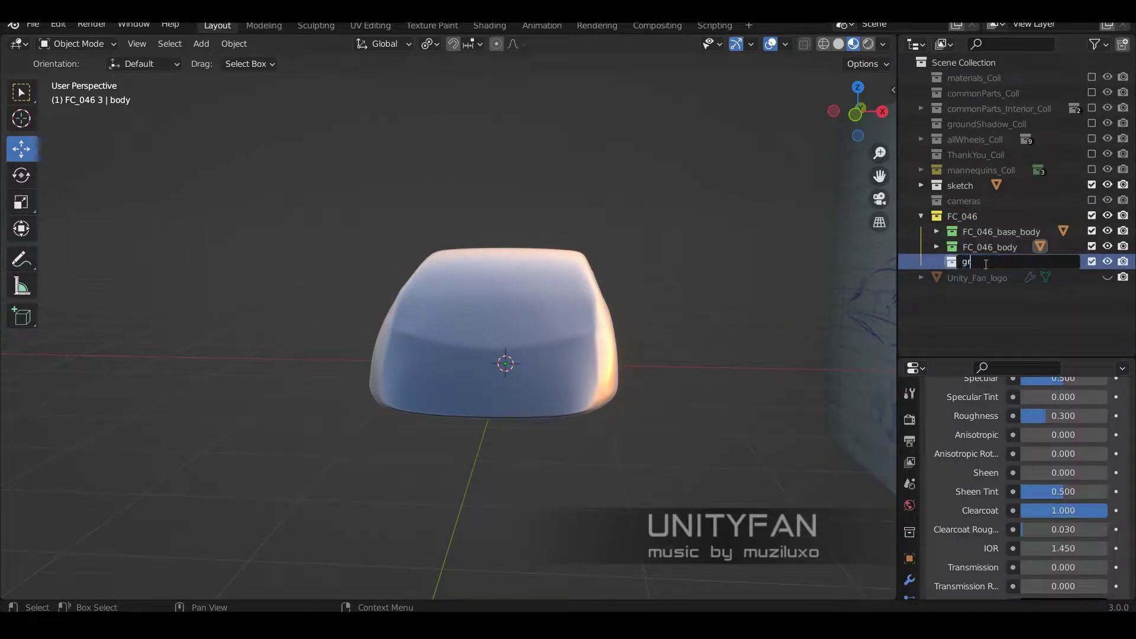
Step: Name the collection ground_shadow and add a plane scaled up to a 13 m ground
{"action": "key", "text": "Return"}
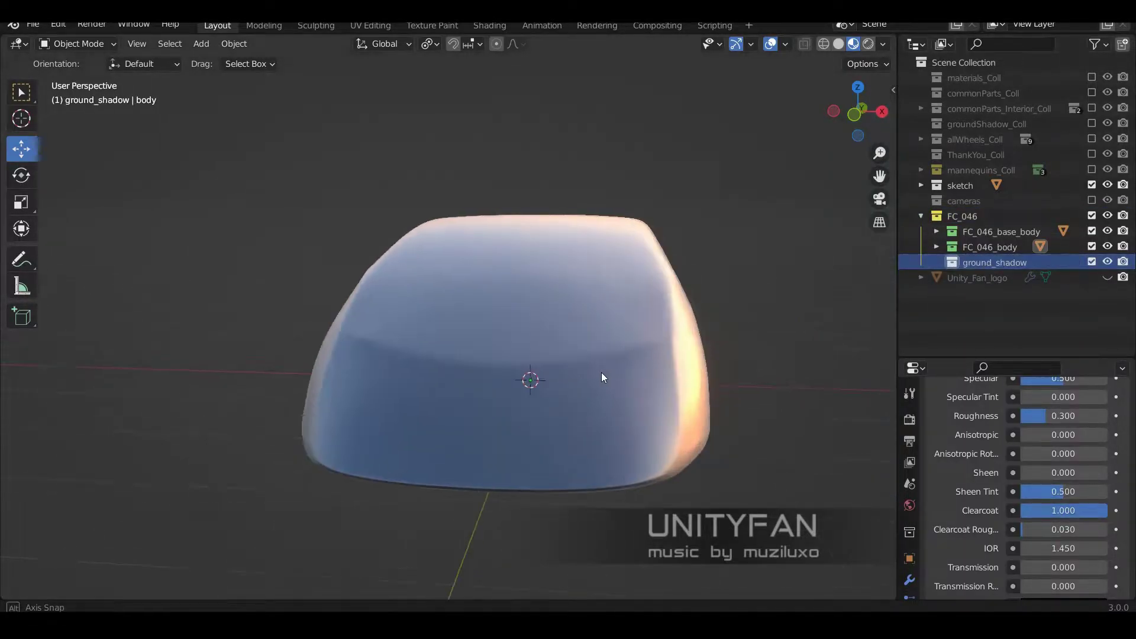
{"action": "middle_click_drag", "start_coordinate": [601, 375], "coordinate": [911, 428]}
{"action": "mouse_move", "coordinate": [584, 315]}
{"action": "middle_mouse_down"}
{"action": "mouse_move", "coordinate": [599, 341]}
{"action": "mouse_move", "coordinate": [730, 358]}
{"action": "mouse_move", "coordinate": [657, 260]}
{"action": "middle_mouse_up"}
{"action": "key", "text": "s"}
{"action": "left_click", "coordinate": [965, 274]}
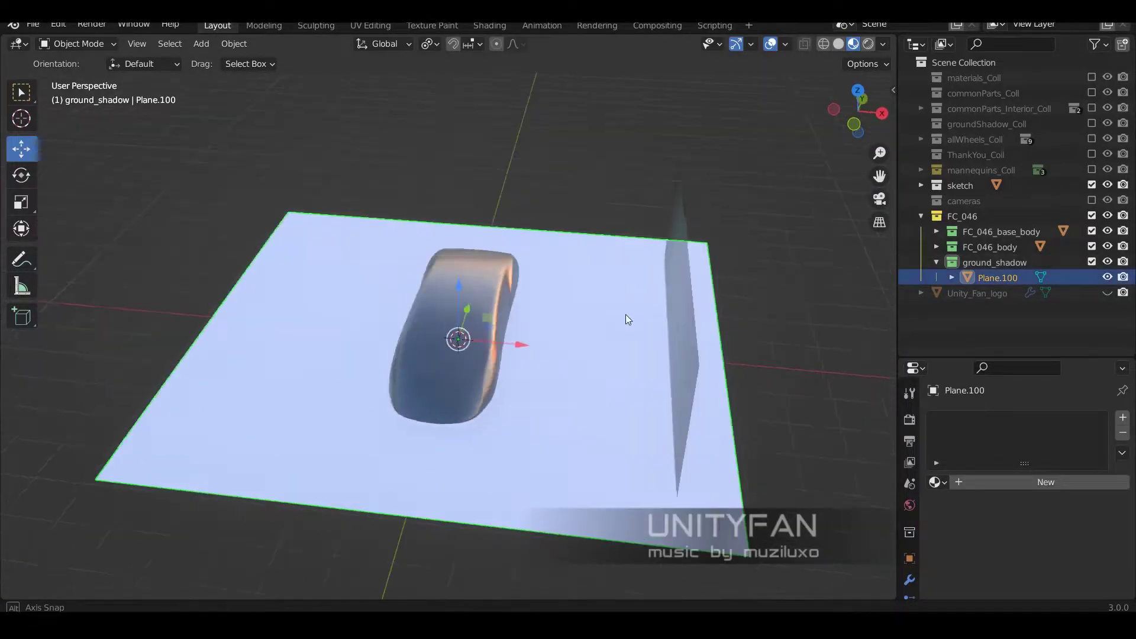
{"action": "key", "text": "s"}
{"action": "left_click", "coordinate": [634, 318]}
{"action": "middle_click_drag", "start_coordinate": [634, 318], "coordinate": [829, 284]}
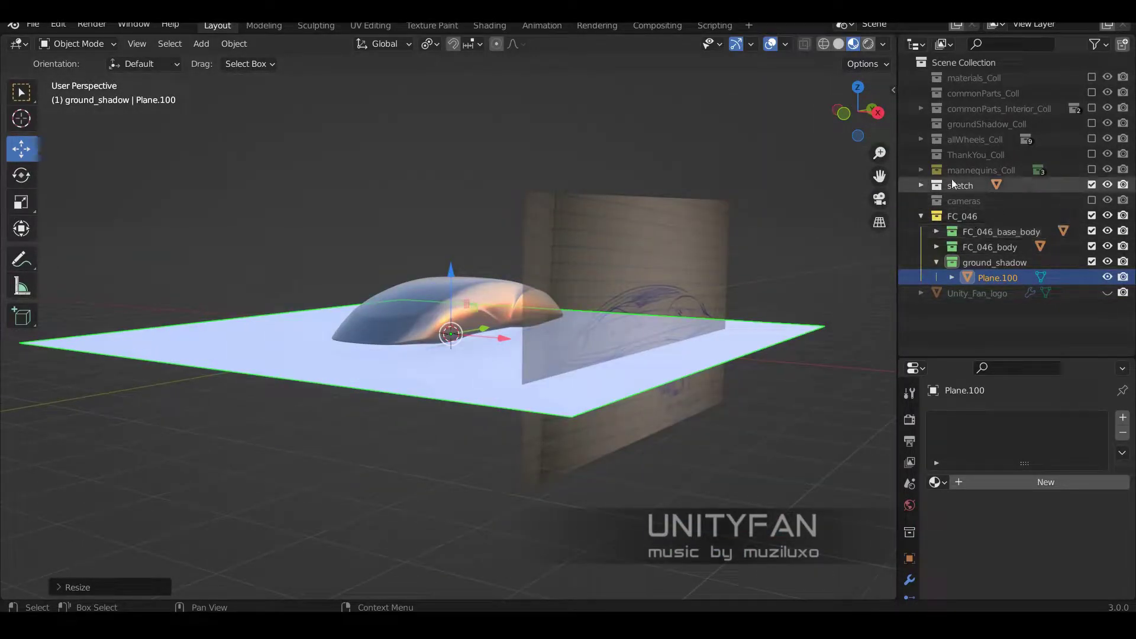
Step: Select the sketch board and push it further along X in the N-panel
{"action": "left_click", "coordinate": [921, 185]}
{"action": "left_click", "coordinate": [975, 201]}
{"action": "left_click", "coordinate": [910, 552]}
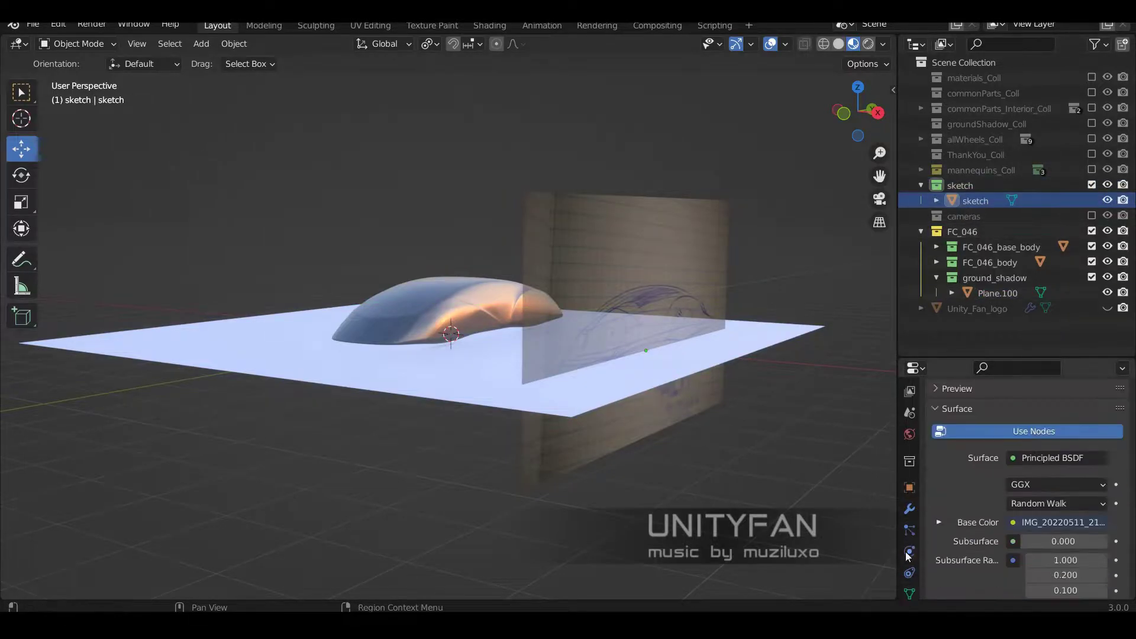
{"action": "left_click", "coordinate": [910, 423]}
{"action": "scroll", "coordinate": [849, 423], "scroll_direction": "down", "scroll_amount": 2}
{"action": "key", "text": "n"}
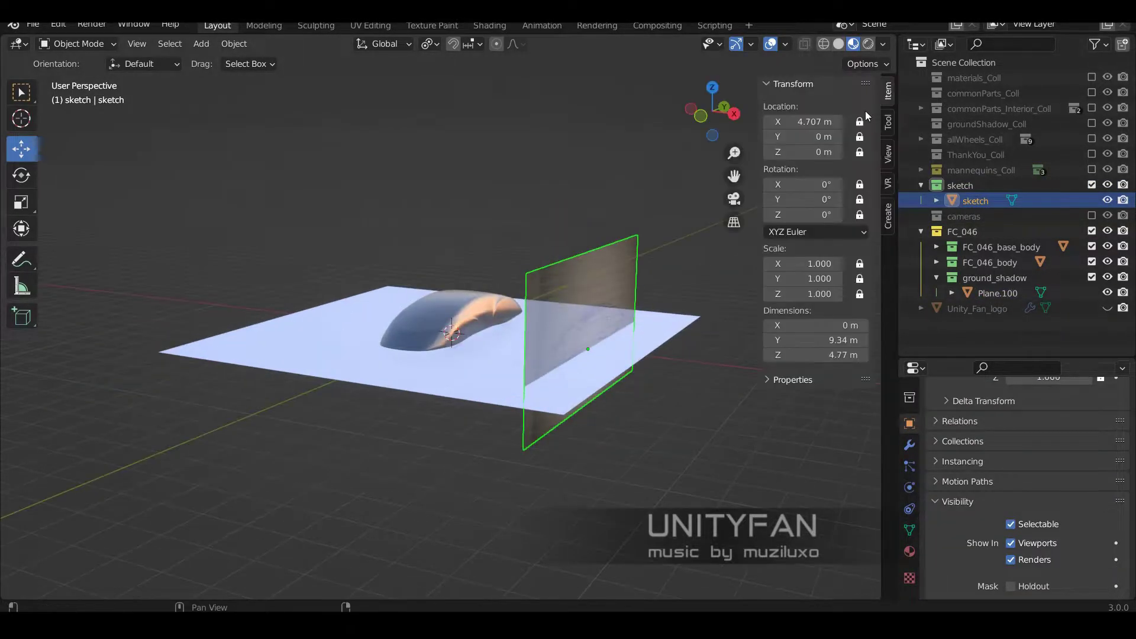
{"action": "left_click_drag", "start_coordinate": [637, 360], "coordinate": [701, 385]}
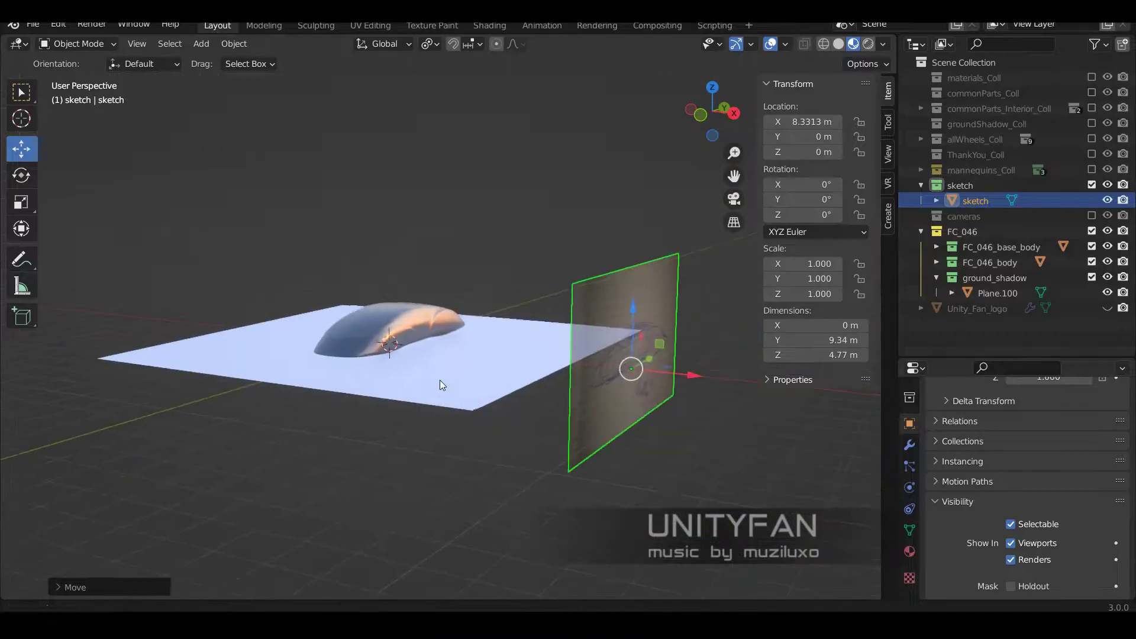
{"action": "left_click", "coordinate": [947, 296]}
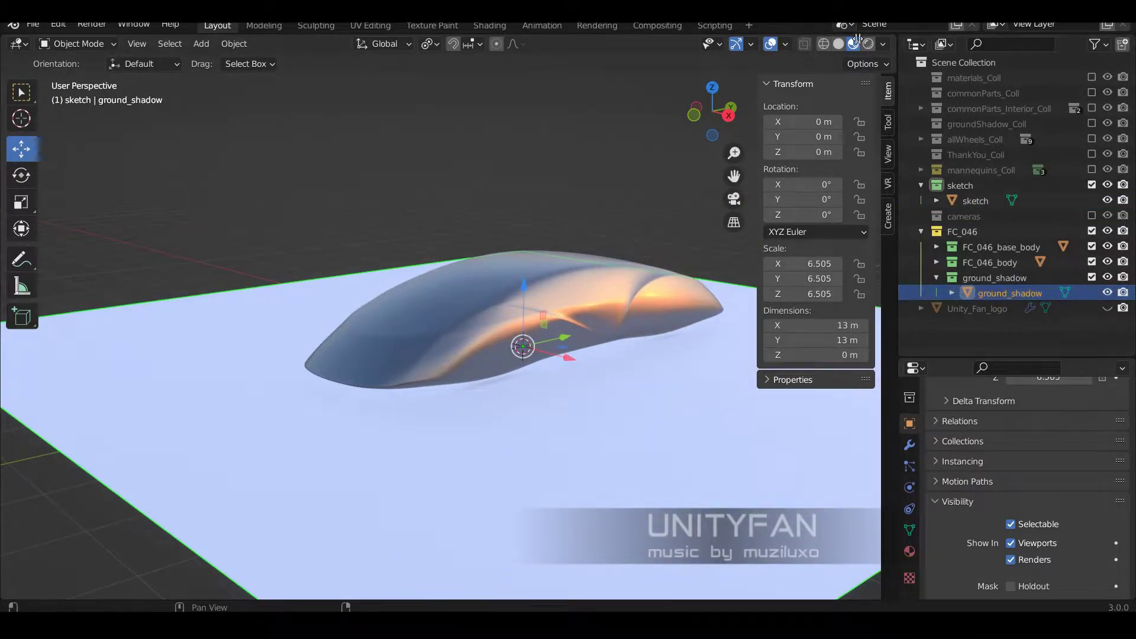
Step: Split off an Image Editor and create a 1024 px ground_shadow image
{"action": "left_click", "coordinate": [17, 47]}
{"action": "left_click", "coordinate": [43, 119]}
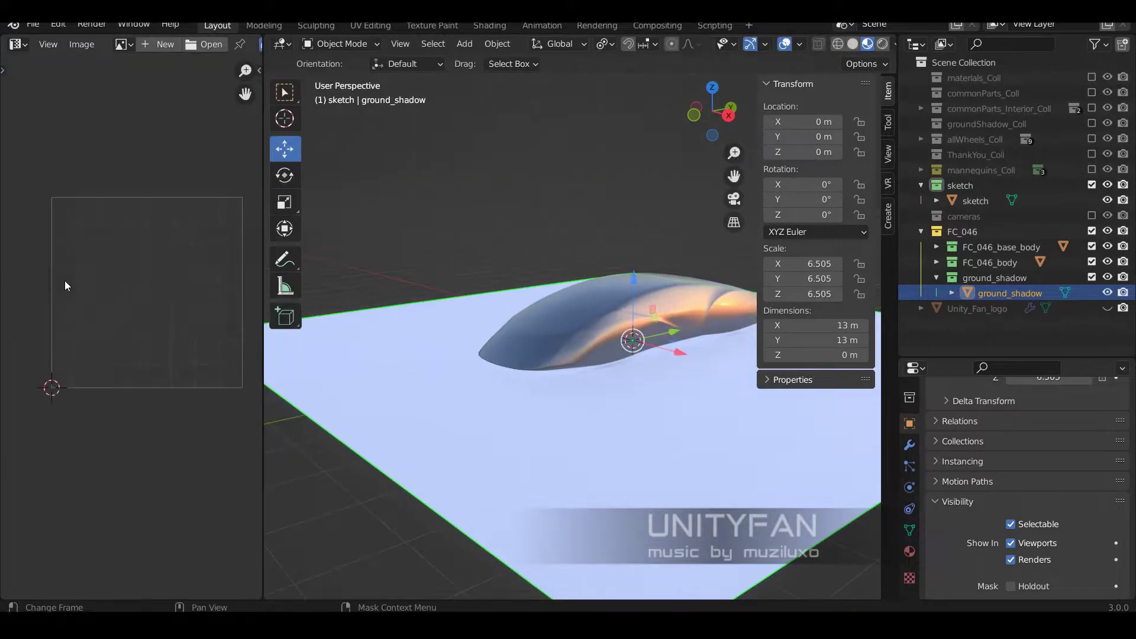
{"action": "left_click", "coordinate": [183, 43]}
{"action": "type", "text": "ground_shadow"}
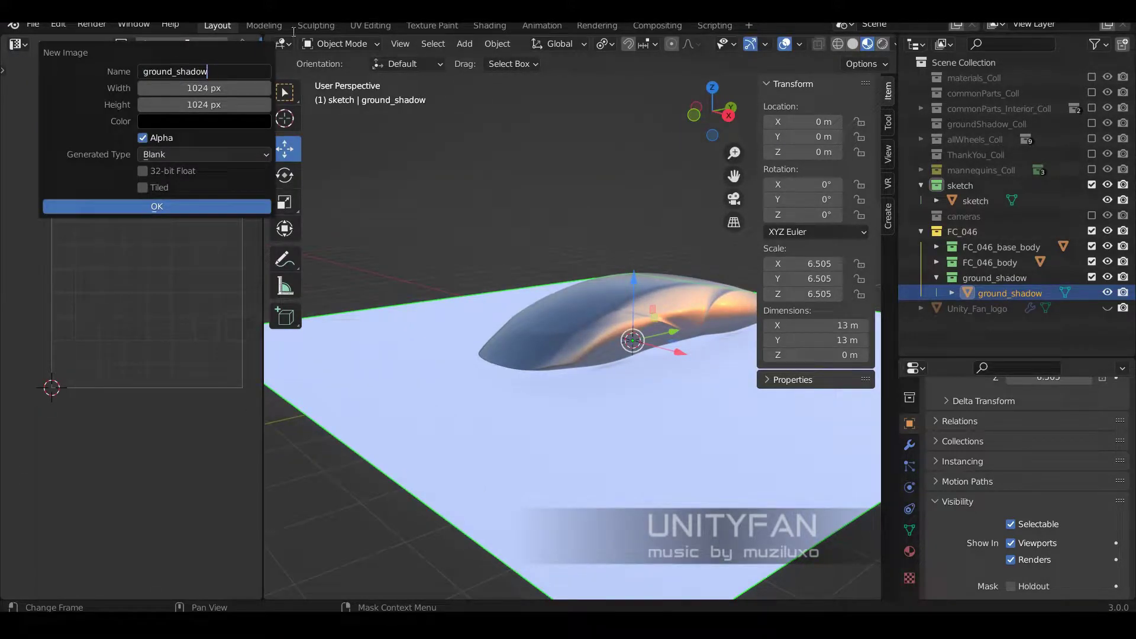
{"action": "left_click", "coordinate": [157, 206]}
{"action": "mouse_move", "coordinate": [758, 285]}
{"action": "left_mouse_down"}
{"action": "mouse_move", "coordinate": [744, 285]}
{"action": "mouse_move", "coordinate": [882, 285]}
{"action": "left_mouse_up"}
Step: Apply the plane's scale and feed a ground_shadow Image Texture node into Base Color
{"action": "key", "text": "ctrl+a"}
{"action": "left_click", "coordinate": [910, 551]}
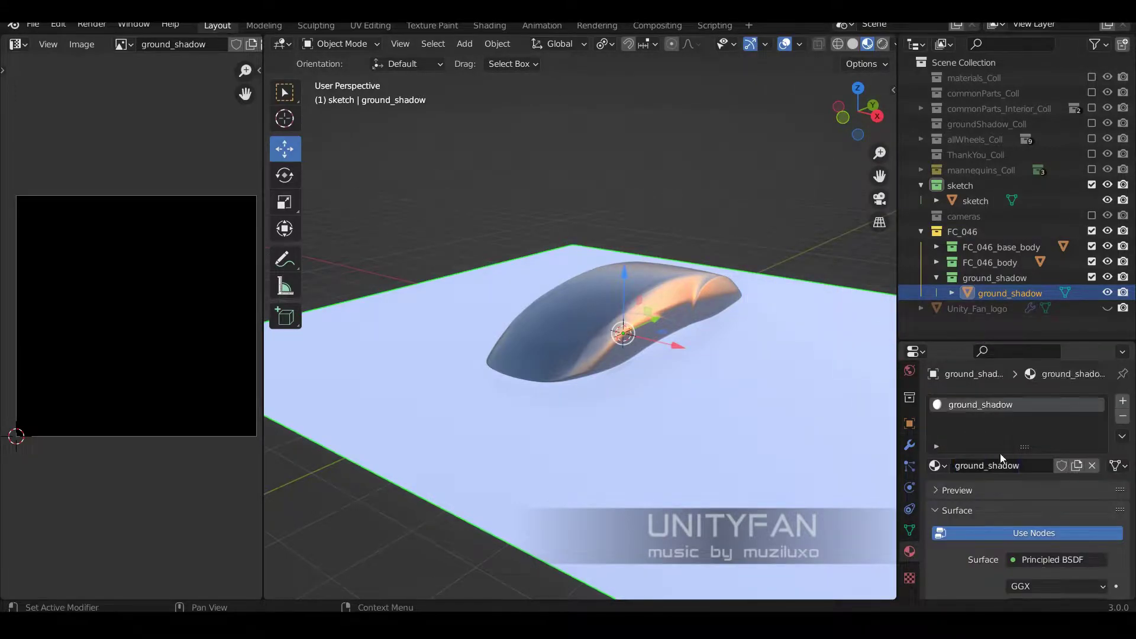
{"action": "mouse_move", "coordinate": [6, 40]}
{"action": "left_mouse_down"}
{"action": "mouse_move", "coordinate": [6, 237]}
{"action": "mouse_move", "coordinate": [71, 354]}
{"action": "left_mouse_up"}
{"action": "left_click", "coordinate": [17, 44]}
{"action": "left_click", "coordinate": [53, 168]}
{"action": "key", "text": "Home"}
{"action": "key", "text": "shift+a"}
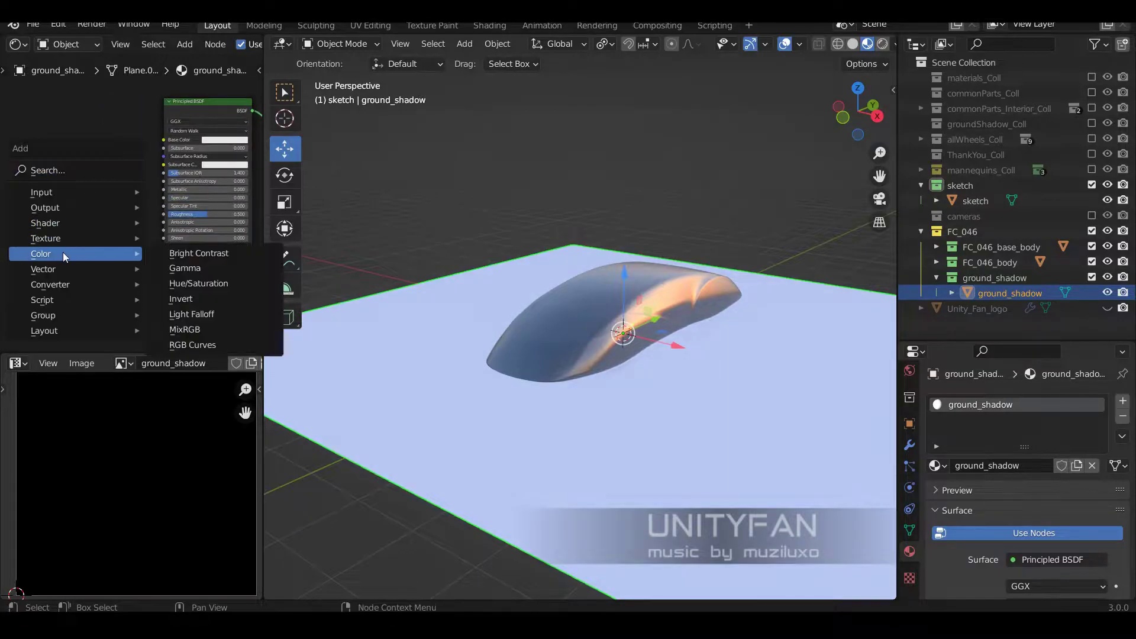
{"action": "left_click", "coordinate": [231, 314]}
{"action": "left_click", "coordinate": [65, 209]}
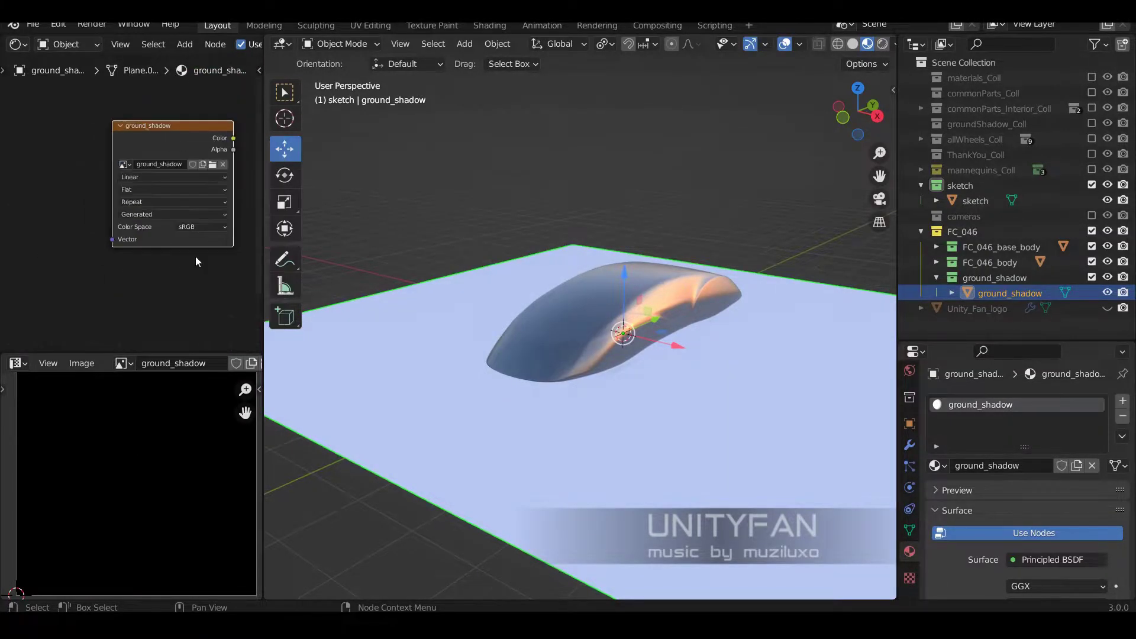
{"action": "left_click_drag", "start_coordinate": [234, 136], "coordinate": [158, 120]}
{"action": "middle_click_drag", "start_coordinate": [889, 474], "coordinate": [912, 403]}
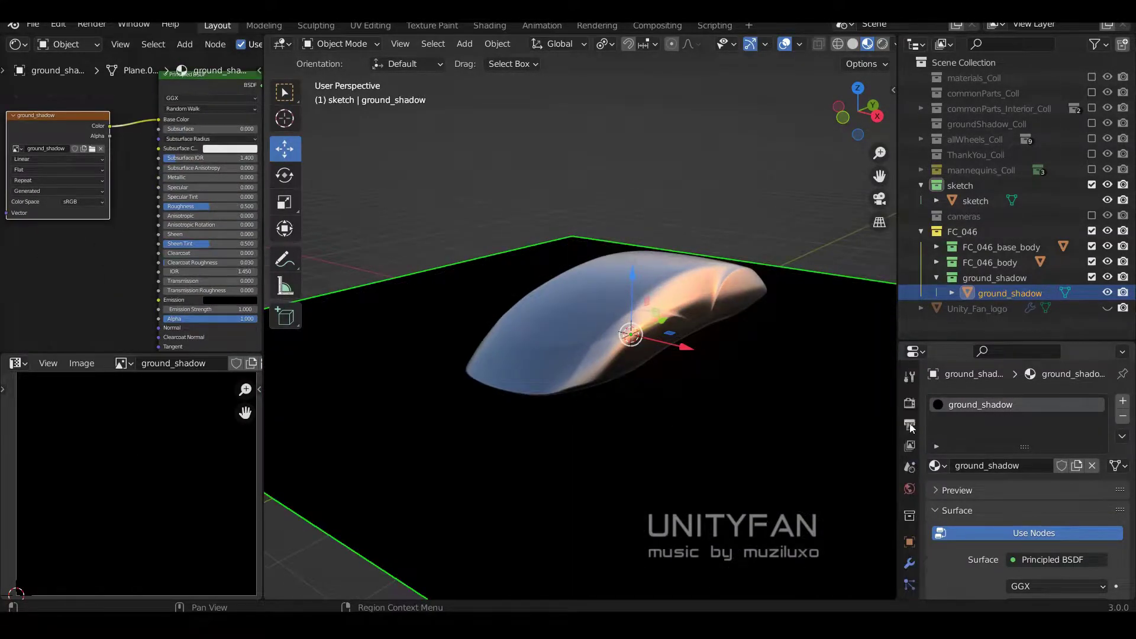
Step: Bake Ambient Occlusion onto the ground and save it as ground_shadow.png in textures
{"action": "left_click", "coordinate": [910, 403]}
{"action": "scroll", "coordinate": [962, 503], "scroll_direction": "down", "scroll_amount": 5}
{"action": "scroll", "coordinate": [962, 521], "scroll_direction": "down", "scroll_amount": 5}
{"action": "scroll", "coordinate": [994, 503], "scroll_direction": "down", "scroll_amount": 5}
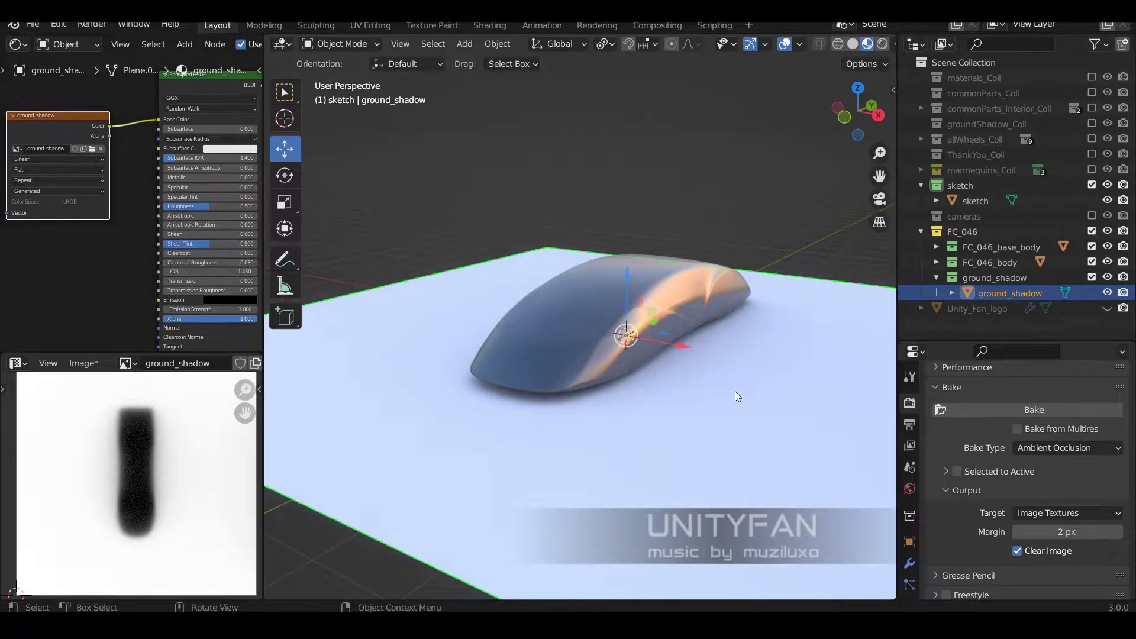
{"action": "middle_click_drag", "start_coordinate": [735, 392], "coordinate": [690, 331]}
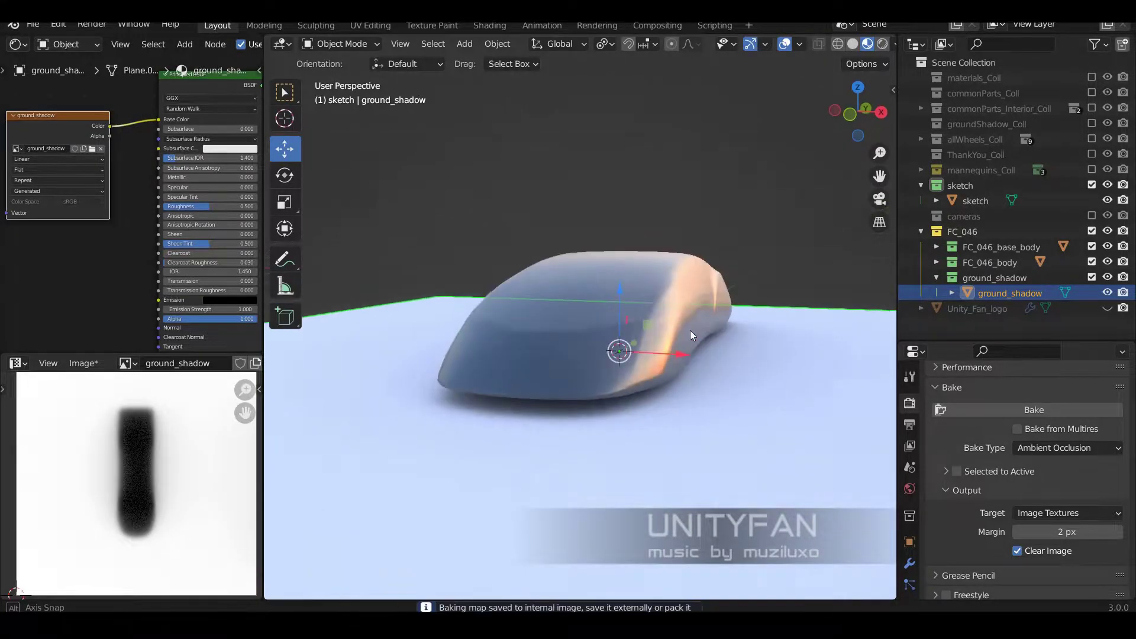
{"action": "scroll", "coordinate": [136, 473], "scroll_direction": "up", "scroll_amount": 2}
{"action": "left_click_drag", "start_coordinate": [130, 356], "coordinate": [130, 274]}
{"action": "key", "text": "shift+alt+s"}
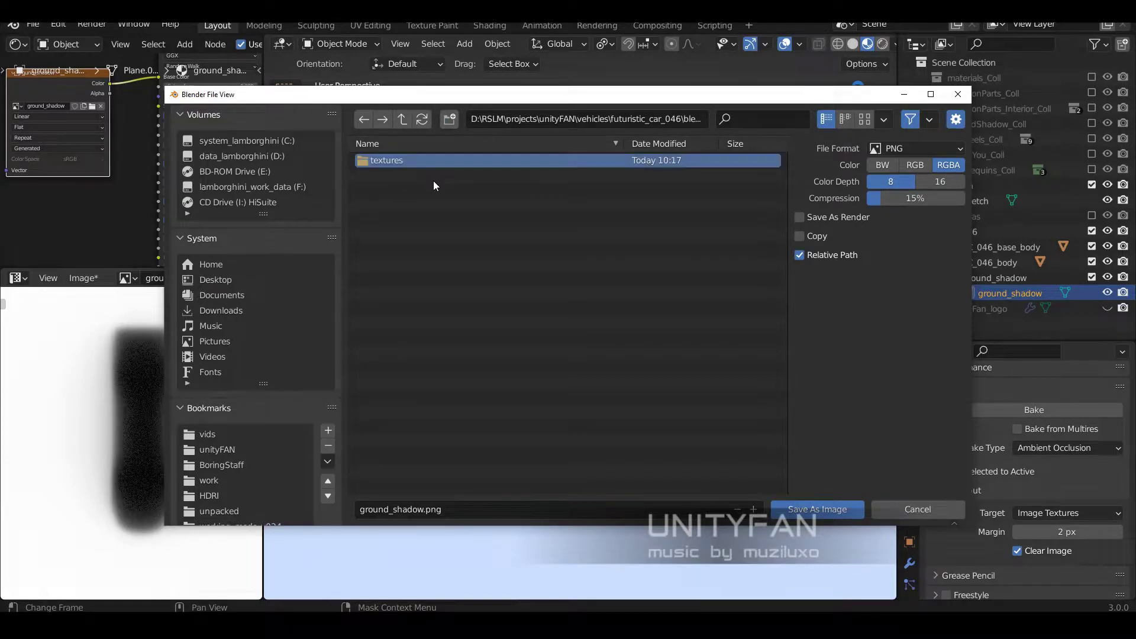
{"action": "double_click", "coordinate": [366, 161]}
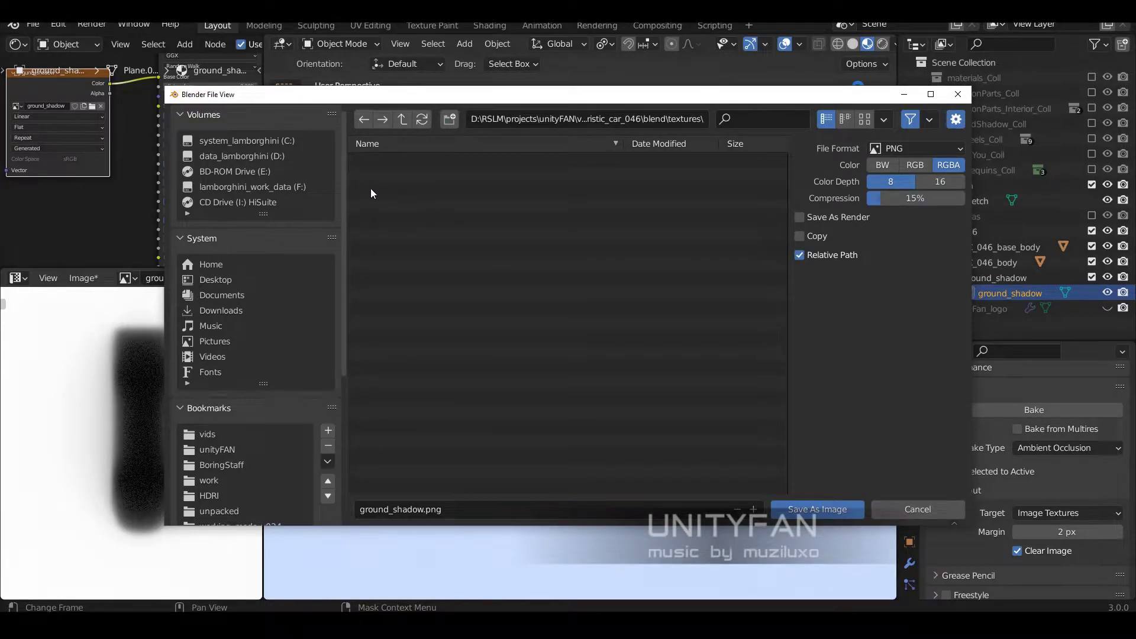
{"action": "left_click", "coordinate": [793, 511]}
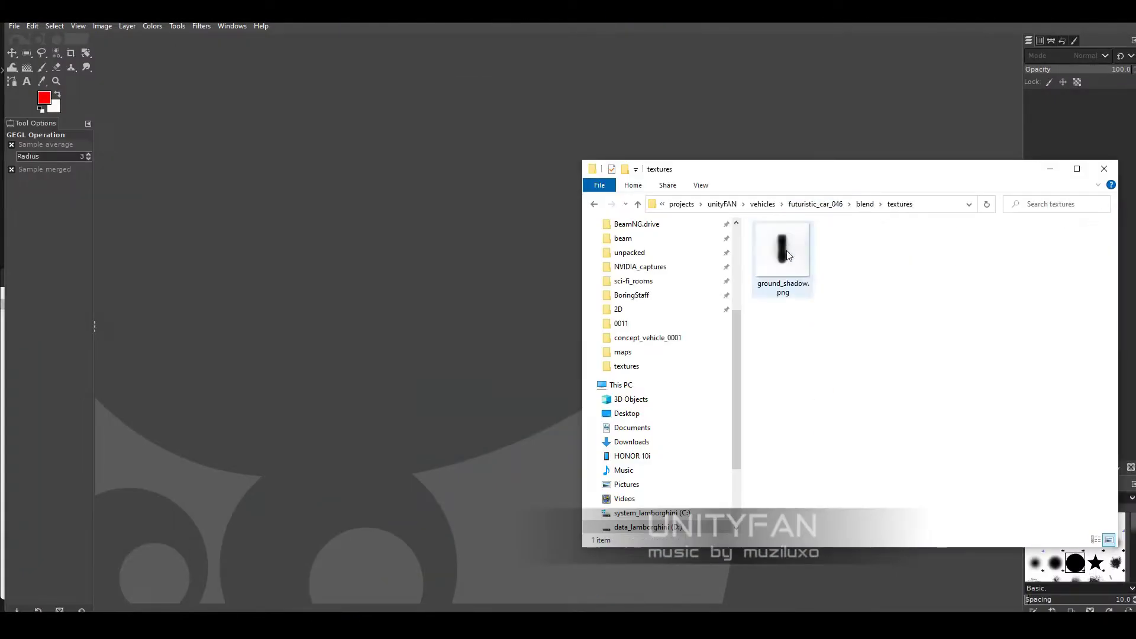
Step: Open ground_shadow.png in GIMP and use Color to Alpha to remove the white background
{"action": "left_click_drag", "start_coordinate": [786, 251], "coordinate": [547, 347]}
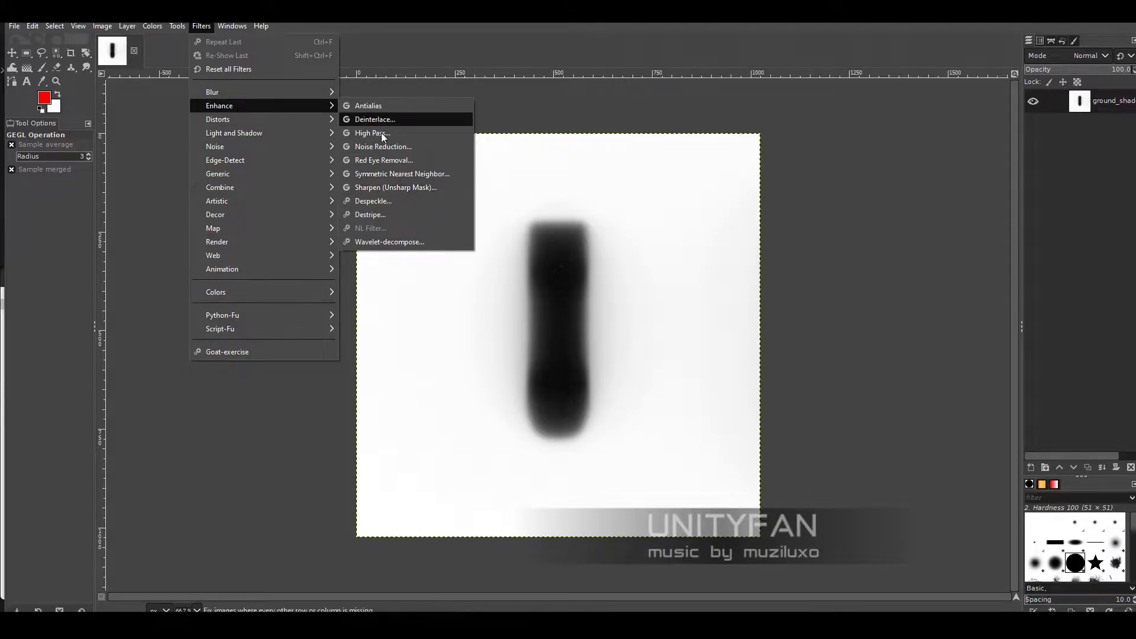
{"action": "left_click", "coordinate": [383, 147]}
{"action": "left_click", "coordinate": [959, 487]}
{"action": "left_click", "coordinate": [152, 26]}
{"action": "left_click", "coordinate": [177, 355]}
{"action": "left_click", "coordinate": [900, 517]}
Step: Duplicate the shadow layer to darken the shadow
{"action": "right_click", "coordinate": [1108, 105]}
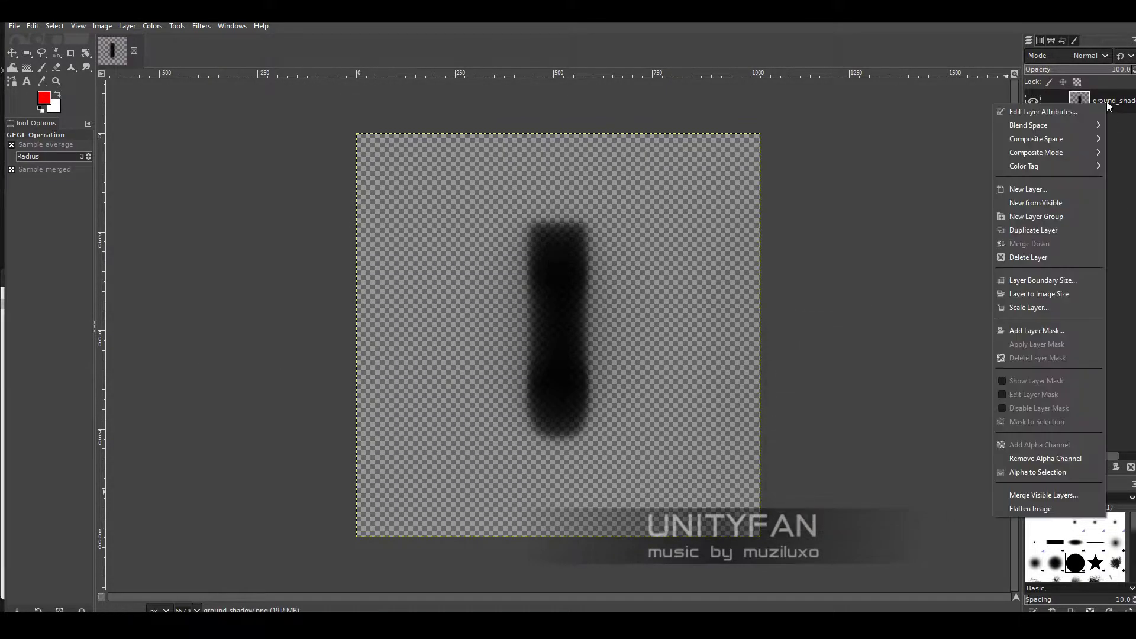
{"action": "left_click", "coordinate": [1089, 105]}
{"action": "right_click", "coordinate": [1092, 103]}
{"action": "left_click", "coordinate": [1033, 233]}
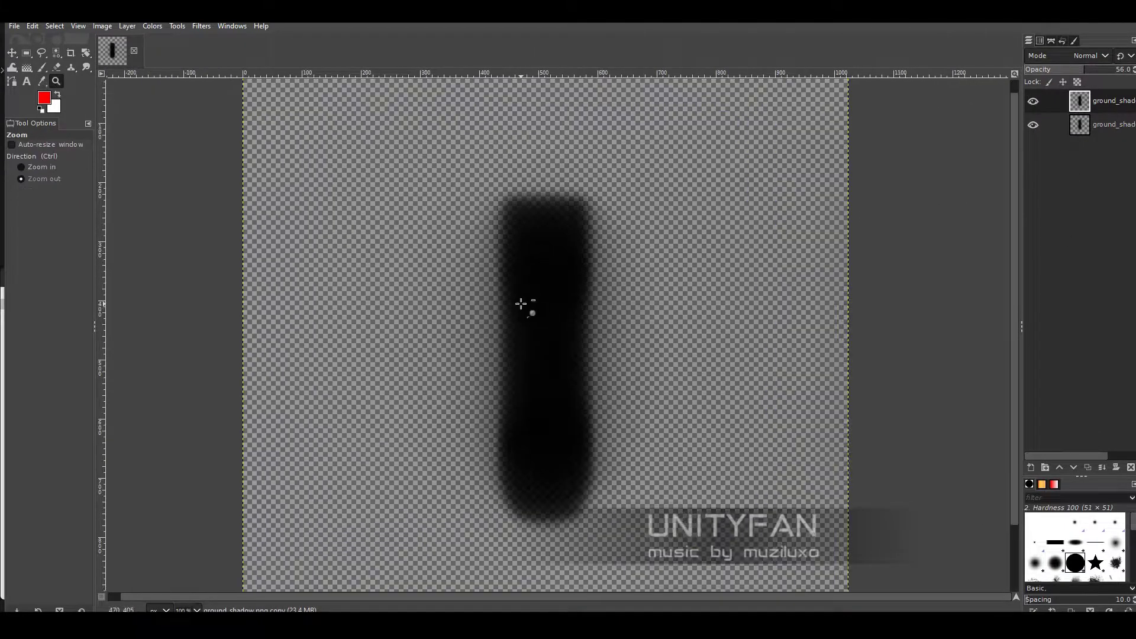
{"action": "left_click", "coordinate": [13, 26]}
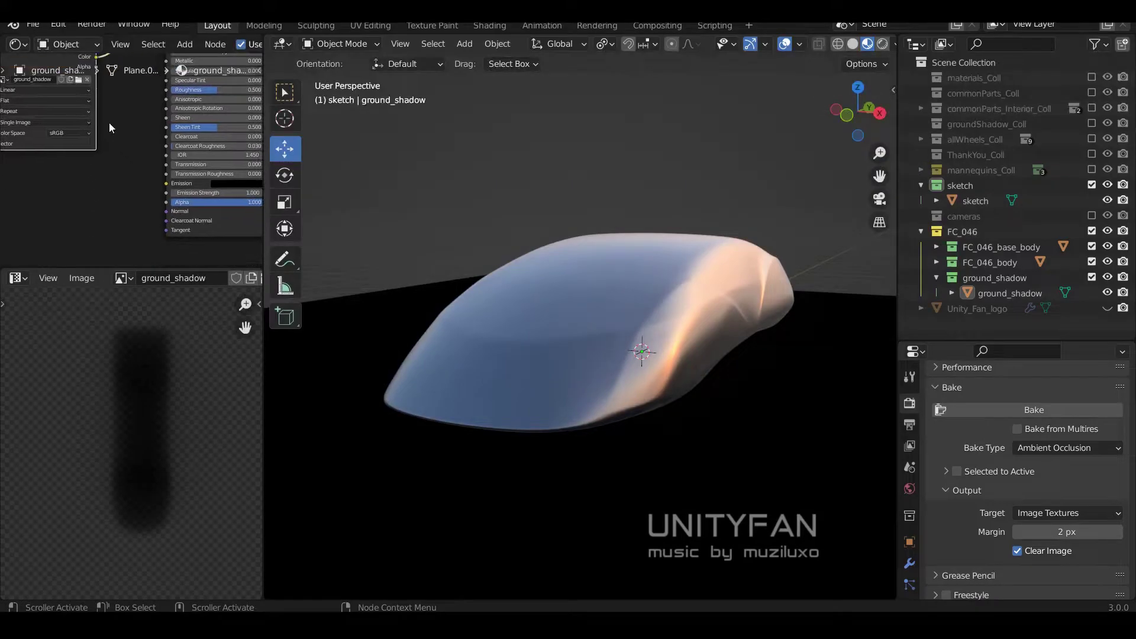
Step: Set the ground_shadow material to Alpha Blend with Shadow Mode None
{"action": "middle_click_drag", "start_coordinate": [109, 128], "coordinate": [100, 149]}
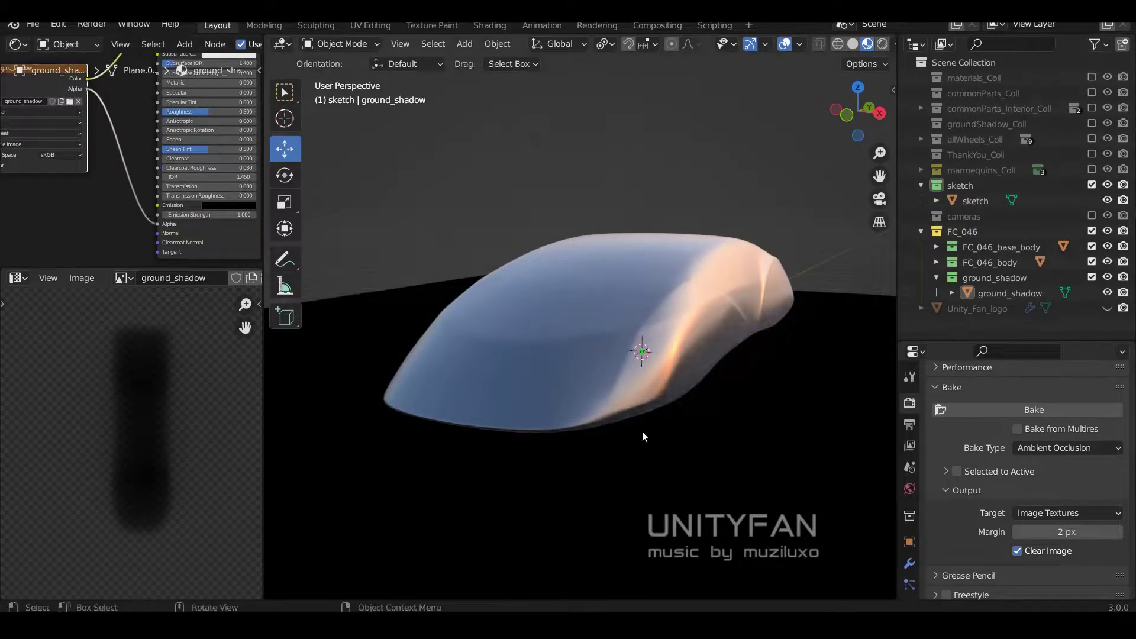
{"action": "scroll", "coordinate": [970, 533], "scroll_direction": "down", "scroll_amount": 1}
{"action": "scroll", "coordinate": [910, 541], "scroll_direction": "down", "scroll_amount": 5}
{"action": "left_click", "coordinate": [1078, 484]}
{"action": "left_click", "coordinate": [1073, 501]}
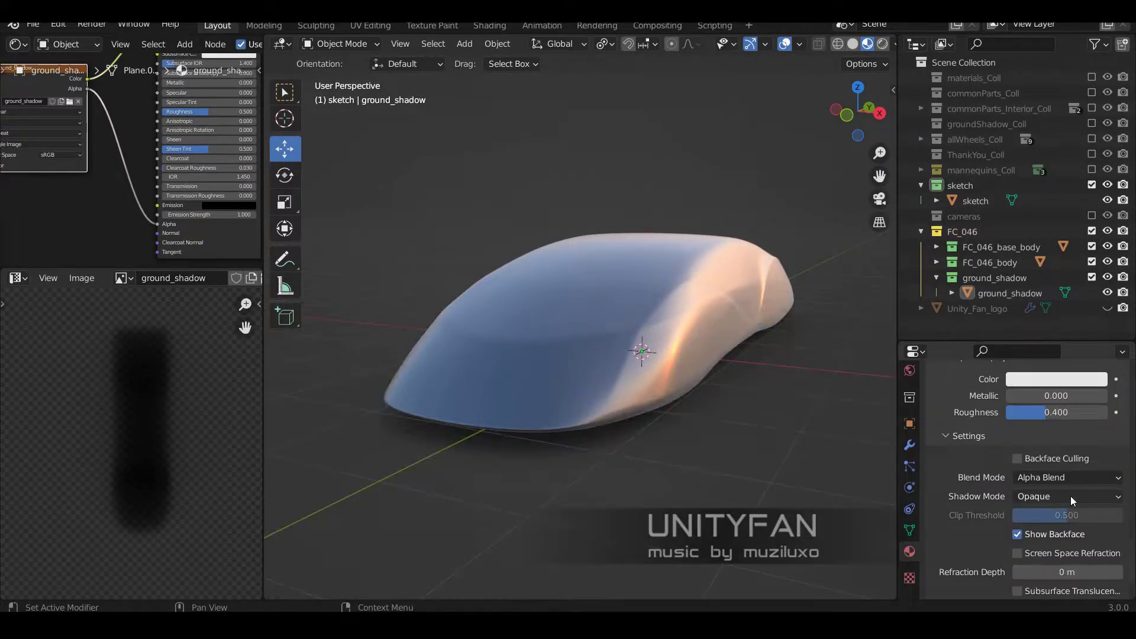
{"action": "mouse_move", "coordinate": [681, 358]}
{"action": "middle_mouse_down"}
{"action": "mouse_move", "coordinate": [811, 331]}
{"action": "mouse_move", "coordinate": [571, 346]}
{"action": "mouse_move", "coordinate": [657, 332]}
{"action": "middle_mouse_up"}
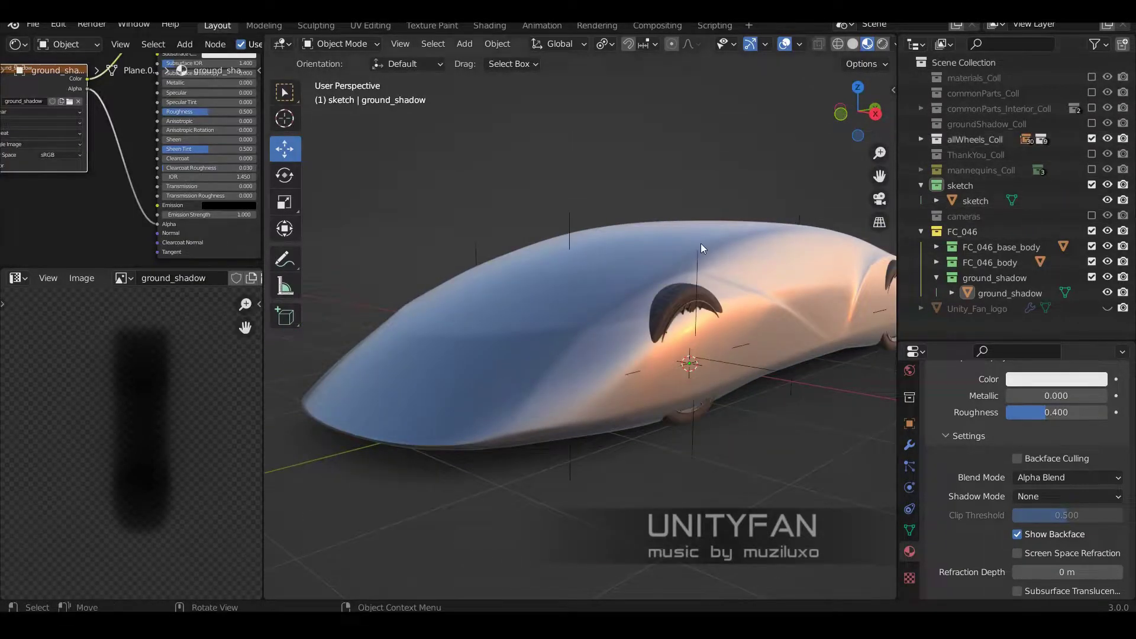
{"action": "mouse_move", "coordinate": [700, 243]}
{"action": "middle_mouse_down"}
{"action": "mouse_move", "coordinate": [794, 260]}
{"action": "mouse_move", "coordinate": [663, 259]}
{"action": "mouse_move", "coordinate": [834, 362]}
{"action": "mouse_move", "coordinate": [844, 339]}
{"action": "mouse_move", "coordinate": [599, 328]}
{"action": "middle_mouse_up"}
Step: Move the front-left wheel empty Empty_FL_Wheels.001 to a new position in front view
{"action": "left_click", "coordinate": [769, 331]}
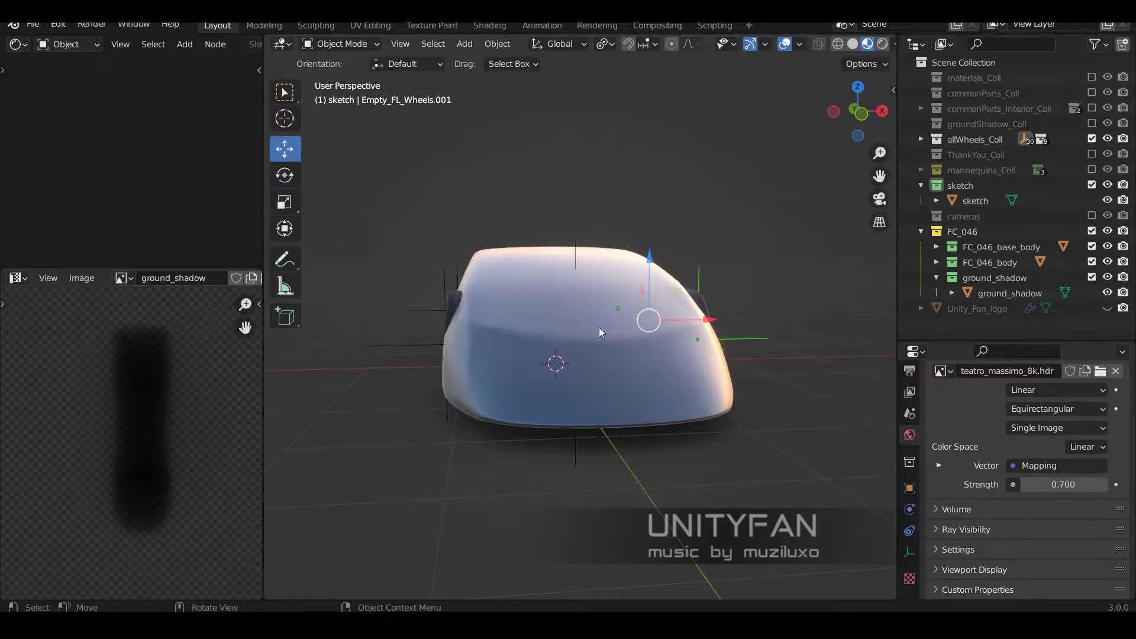
{"action": "key", "text": "KP_3"}
{"action": "key", "text": "KP_1"}
{"action": "key", "text": "g"}
{"action": "left_click", "coordinate": [377, 341]}
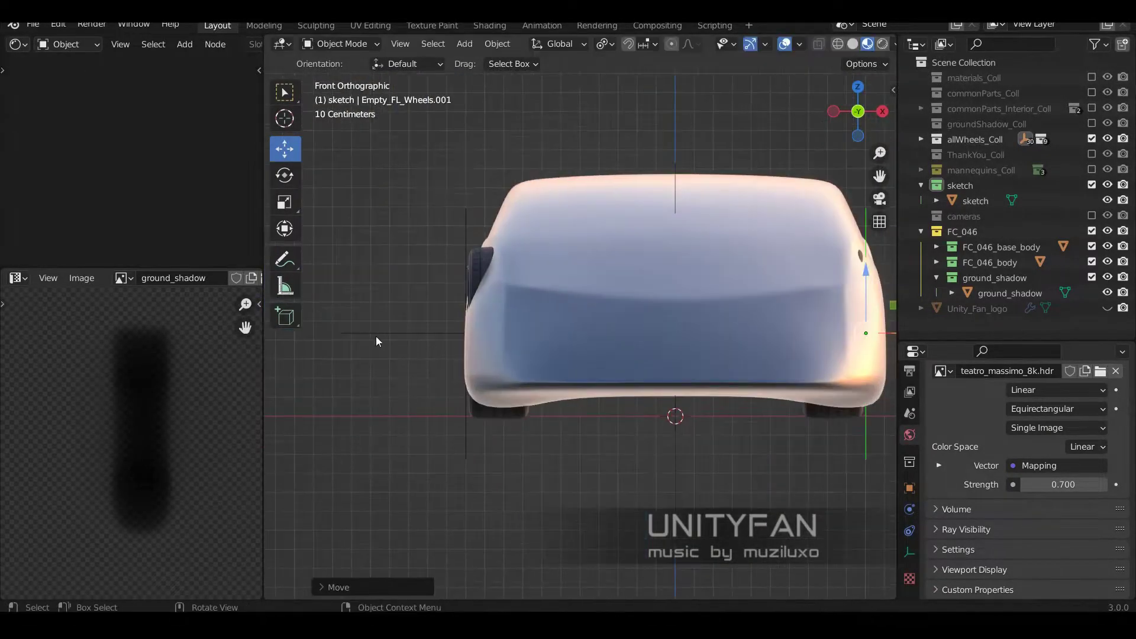
{"action": "scroll", "coordinate": [377, 342], "scroll_direction": "down", "scroll_amount": 1}
{"action": "scroll", "coordinate": [377, 342], "scroll_direction": "up", "scroll_amount": 2}
{"action": "scroll", "coordinate": [592, 376], "scroll_direction": "up", "scroll_amount": 1}
{"action": "middle_click_drag", "start_coordinate": [592, 376], "coordinate": [721, 339], "text": "shift"}
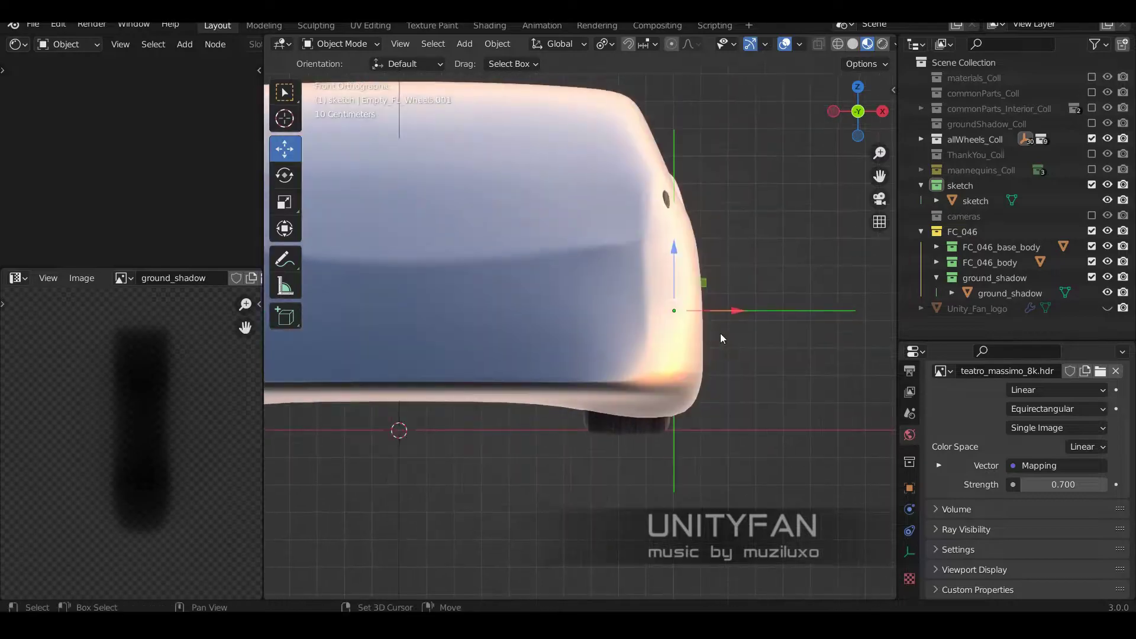
{"action": "scroll", "coordinate": [720, 339], "scroll_direction": "down", "scroll_amount": 3}
Step: In the car body's Edit Mode, shift the side edge vertices sideways along X
{"action": "left_click", "coordinate": [603, 325]}
{"action": "middle_click_drag", "start_coordinate": [604, 325], "coordinate": [680, 308]}
{"action": "key", "text": "Tab"}
{"action": "scroll", "coordinate": [726, 285], "scroll_direction": "up", "scroll_amount": 4}
{"action": "scroll", "coordinate": [725, 285], "scroll_direction": "up", "scroll_amount": 2}
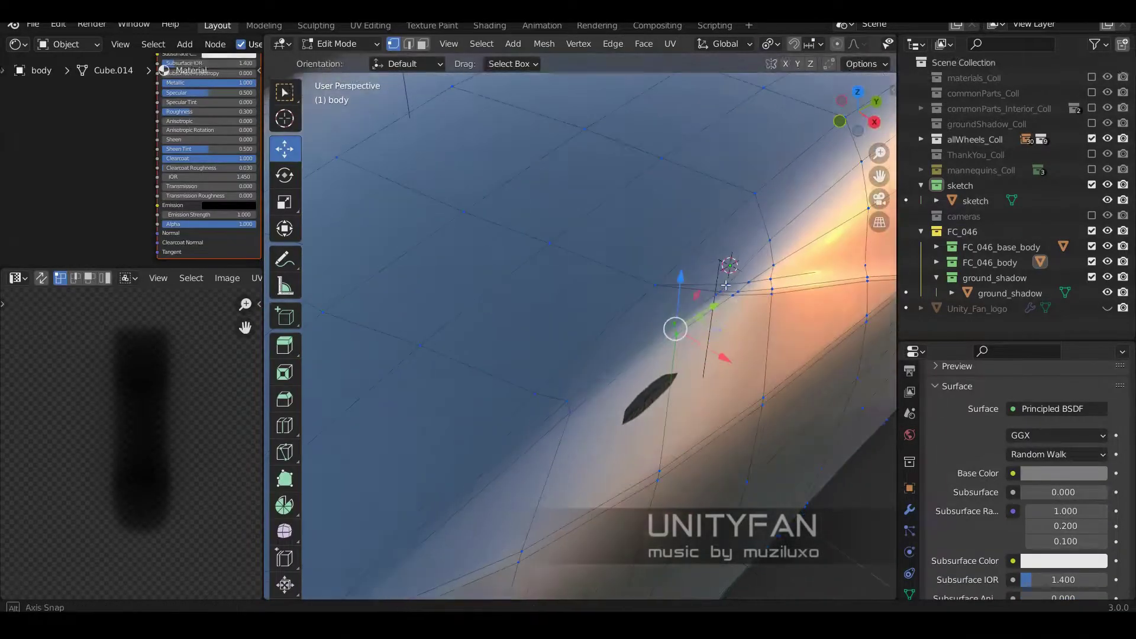
{"action": "scroll", "coordinate": [706, 378], "scroll_direction": "down", "scroll_amount": 2}
{"action": "middle_click_drag", "start_coordinate": [706, 378], "coordinate": [740, 359]}
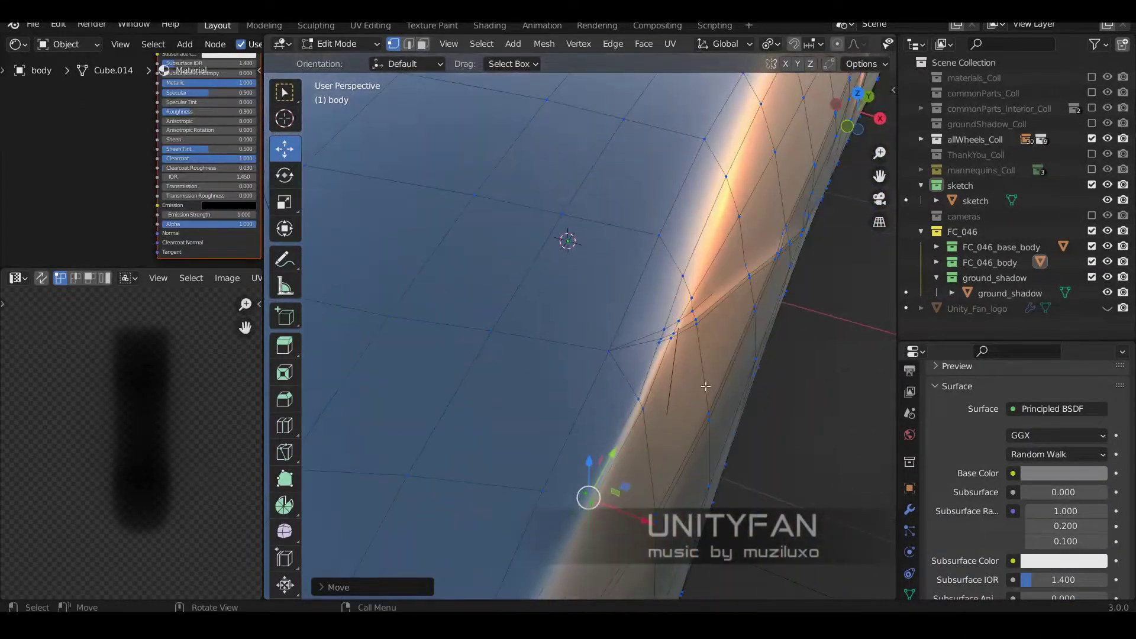
{"action": "scroll", "coordinate": [740, 358], "scroll_direction": "up", "scroll_amount": 4}
{"action": "scroll", "coordinate": [740, 358], "scroll_direction": "down", "scroll_amount": 4}
{"action": "key", "text": "g"}
{"action": "key", "text": "x"}
{"action": "left_click", "coordinate": [516, 306]}
{"action": "scroll", "coordinate": [515, 305], "scroll_direction": "up", "scroll_amount": 4}
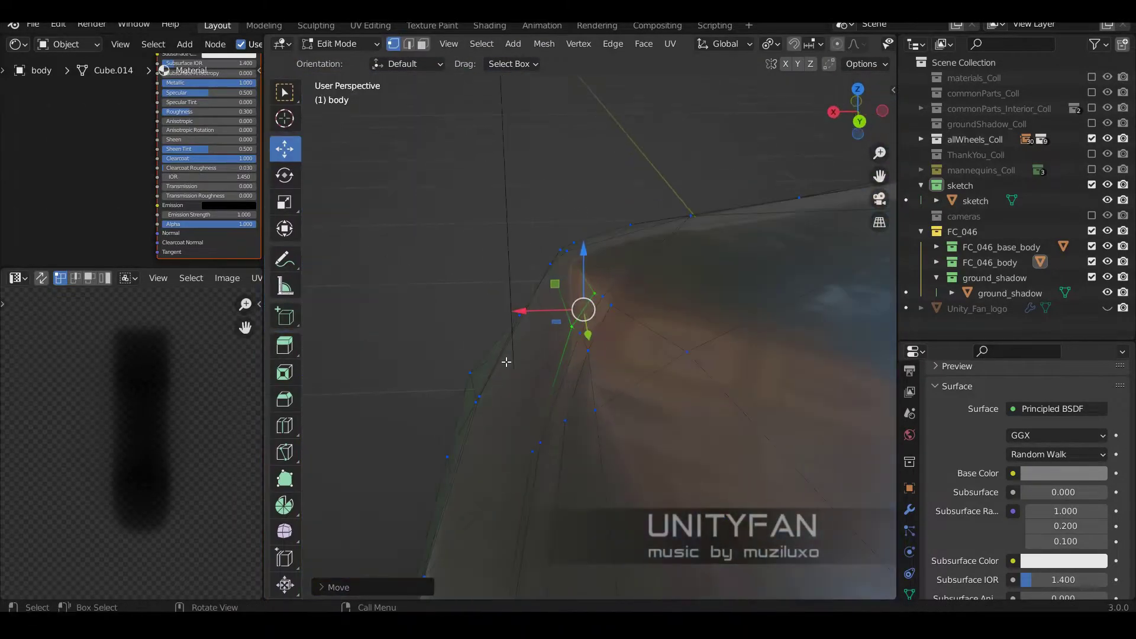
Step: Nudge the body's side edge vertices along X once more and leave Edit Mode
{"action": "key", "text": "g"}
{"action": "key", "text": "x"}
{"action": "left_click", "coordinate": [515, 305]}
{"action": "scroll", "coordinate": [515, 305], "scroll_direction": "down", "scroll_amount": 3}
{"action": "middle_click_drag", "start_coordinate": [569, 320], "coordinate": [592, 331]}
{"action": "key", "text": "Tab"}
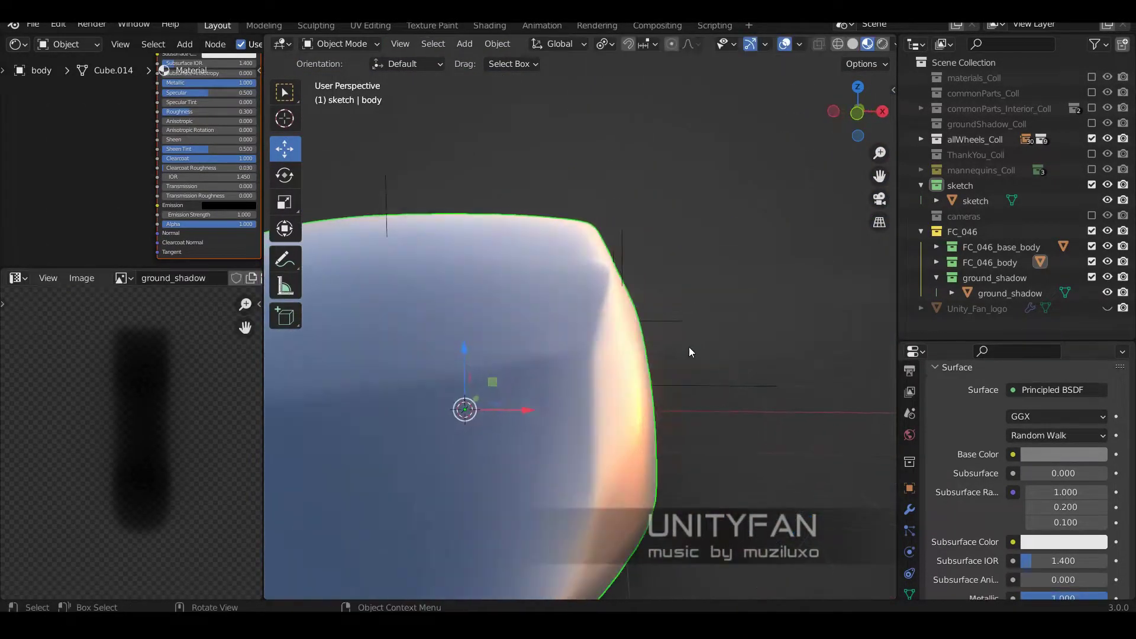
{"action": "key", "text": "Tab"}
{"action": "scroll", "coordinate": [636, 372], "scroll_direction": "down", "scroll_amount": 3}
{"action": "scroll", "coordinate": [636, 371], "scroll_direction": "down", "scroll_amount": 3}
{"action": "key", "text": "Tab"}
{"action": "mouse_move", "coordinate": [636, 371]}
{"action": "middle_mouse_down"}
{"action": "mouse_move", "coordinate": [610, 310]}
{"action": "mouse_move", "coordinate": [786, 217]}
{"action": "middle_mouse_up"}
Step: Unlink the ground_shadow image Alpha, rebake the AO shadow and save it as ground_shadow.png
{"action": "scroll", "coordinate": [694, 425], "scroll_direction": "up", "scroll_amount": 2}
{"action": "left_click", "coordinate": [694, 425]}
{"action": "left_click_drag", "start_coordinate": [149, 222], "coordinate": [35, 104]}
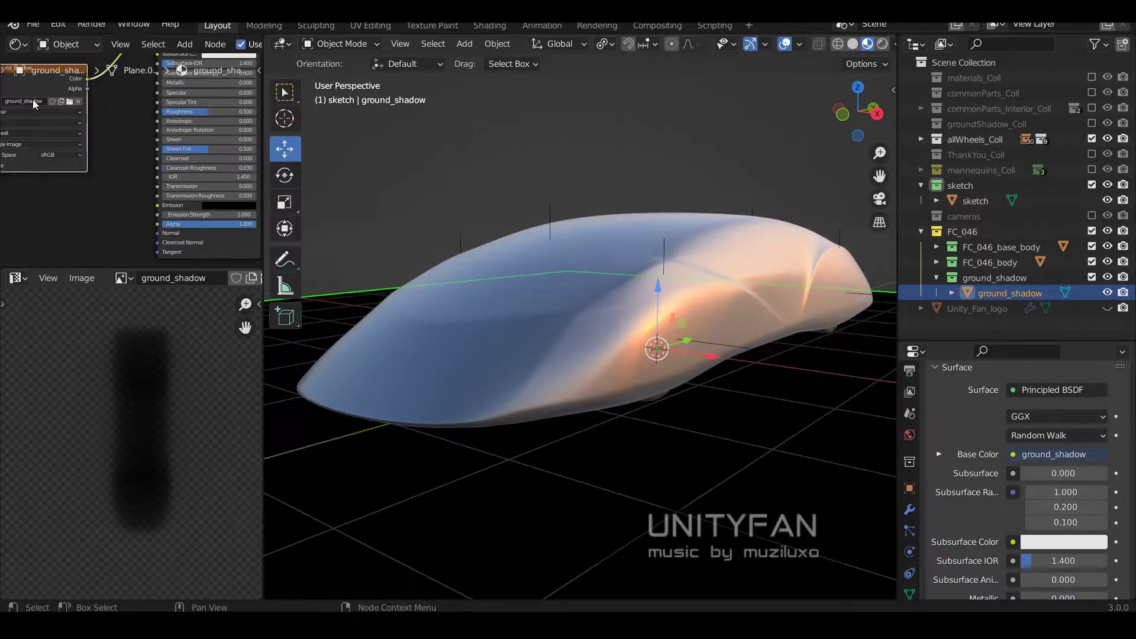
{"action": "scroll", "coordinate": [963, 487], "scroll_direction": "down", "scroll_amount": 5}
{"action": "scroll", "coordinate": [936, 449], "scroll_direction": "up", "scroll_amount": 10, "text": "ctrl"}
{"action": "scroll", "coordinate": [963, 469], "scroll_direction": "up", "scroll_amount": 3}
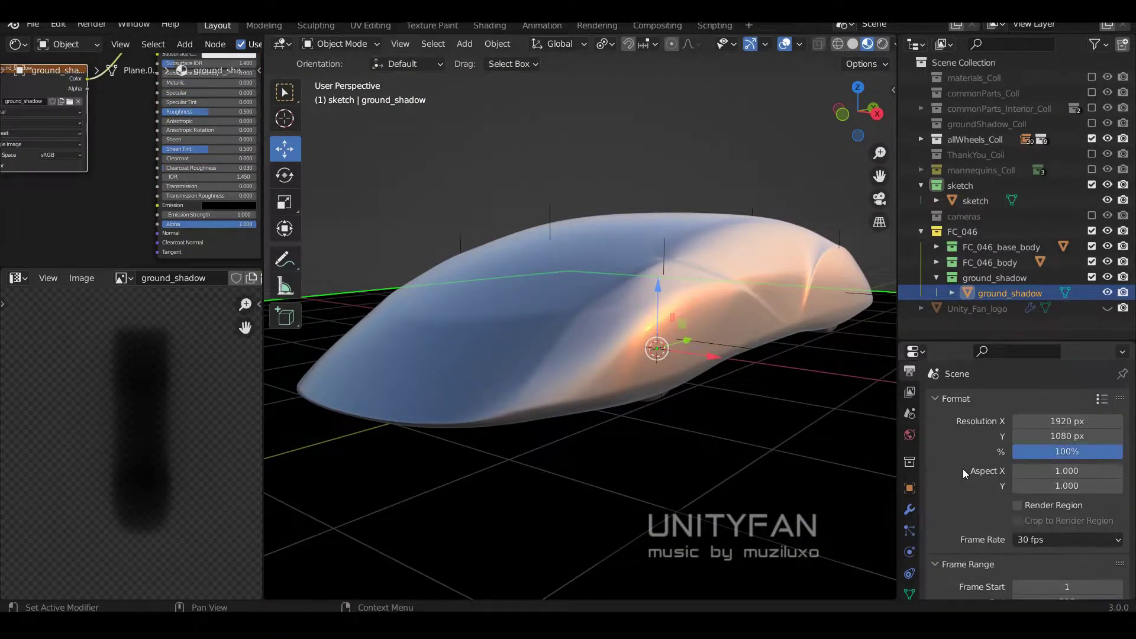
{"action": "scroll", "coordinate": [994, 487], "scroll_direction": "up", "scroll_amount": 1, "text": "ctrl"}
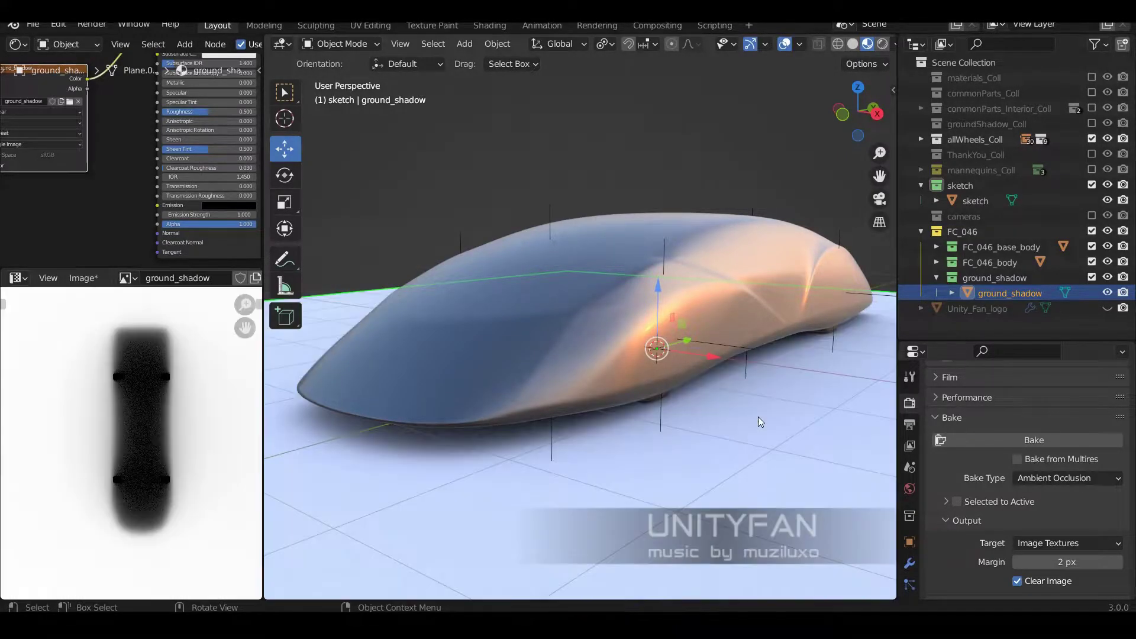
{"action": "middle_click_drag", "start_coordinate": [758, 416], "coordinate": [709, 399]}
{"action": "key", "text": "shift+alt+s"}
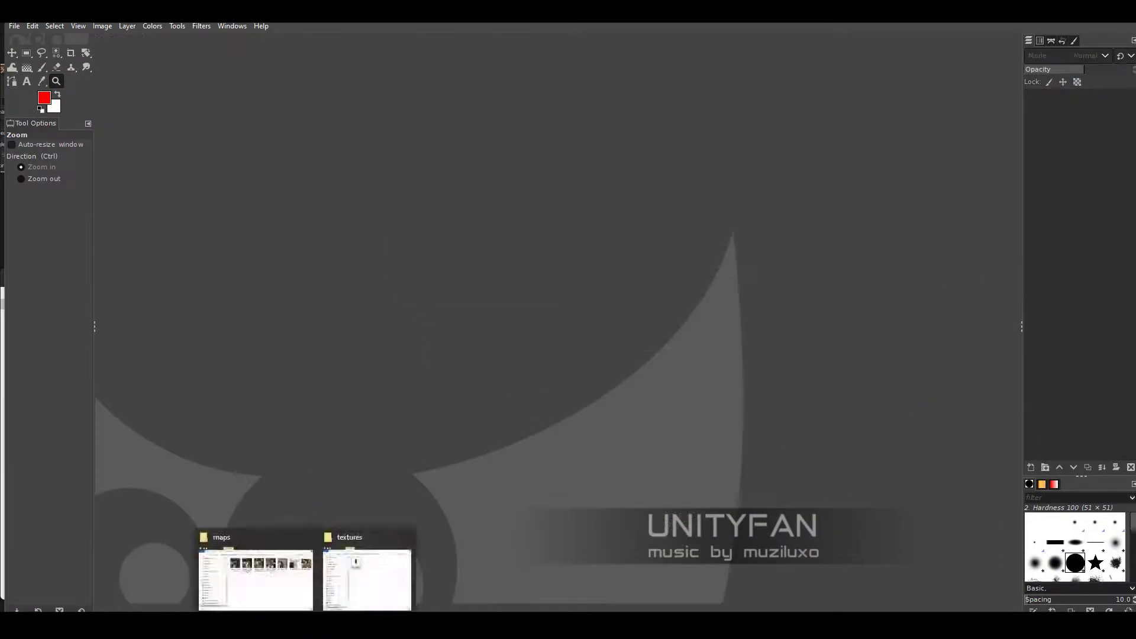
Step: Open ground_shadow.png in GIMP and make its white background transparent with Color to Alpha
{"action": "left_click", "coordinate": [367, 580]}
{"action": "left_click_drag", "start_coordinate": [781, 254], "coordinate": [166, 34]}
{"action": "mouse_move", "coordinate": [219, 119]}
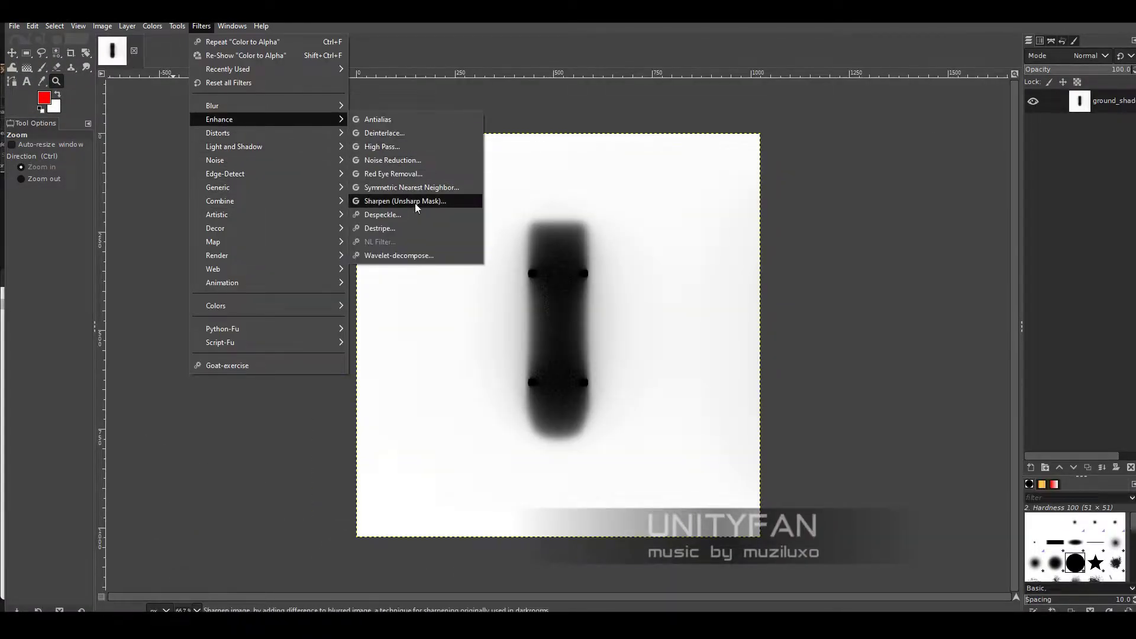
{"action": "left_click", "coordinate": [394, 174]}
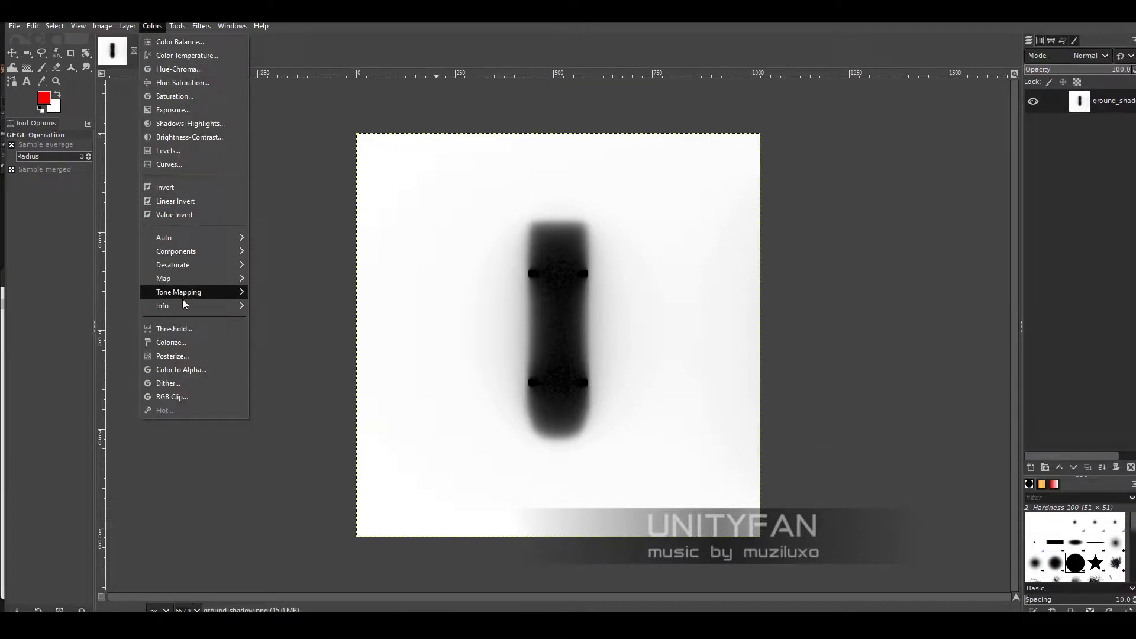
{"action": "left_click", "coordinate": [180, 369]}
Step: Duplicate the shadow layer at 58.2% opacity and overwrite ground_shadow.png
{"action": "right_click", "coordinate": [1101, 102]}
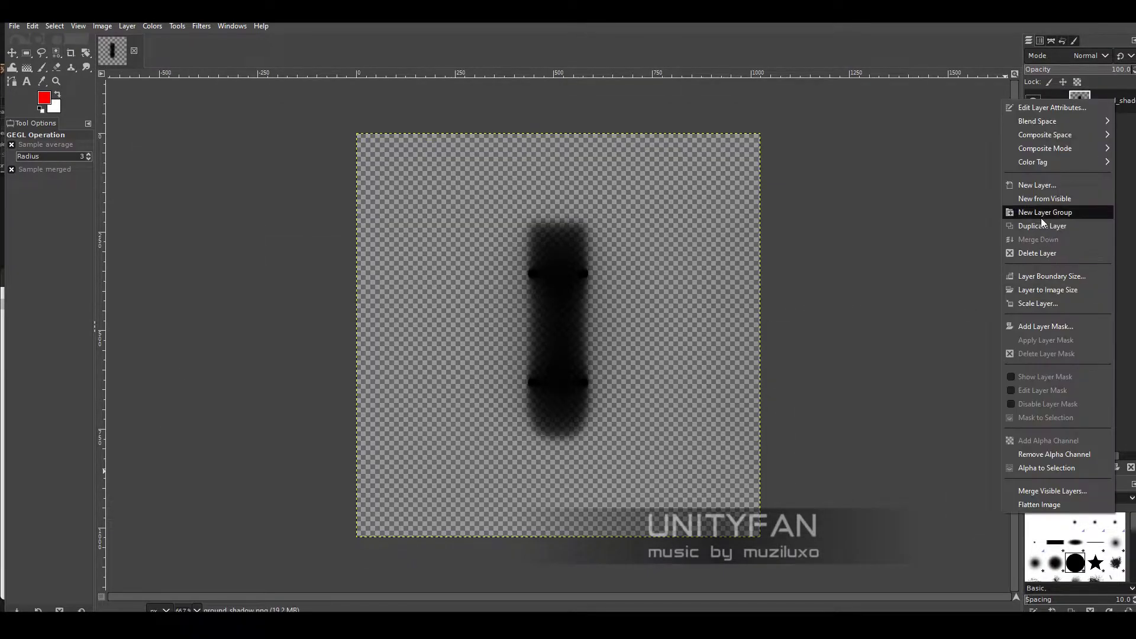
{"action": "left_click", "coordinate": [983, 223]}
{"action": "left_click", "coordinate": [1087, 69]}
{"action": "left_click", "coordinate": [62, 200]}
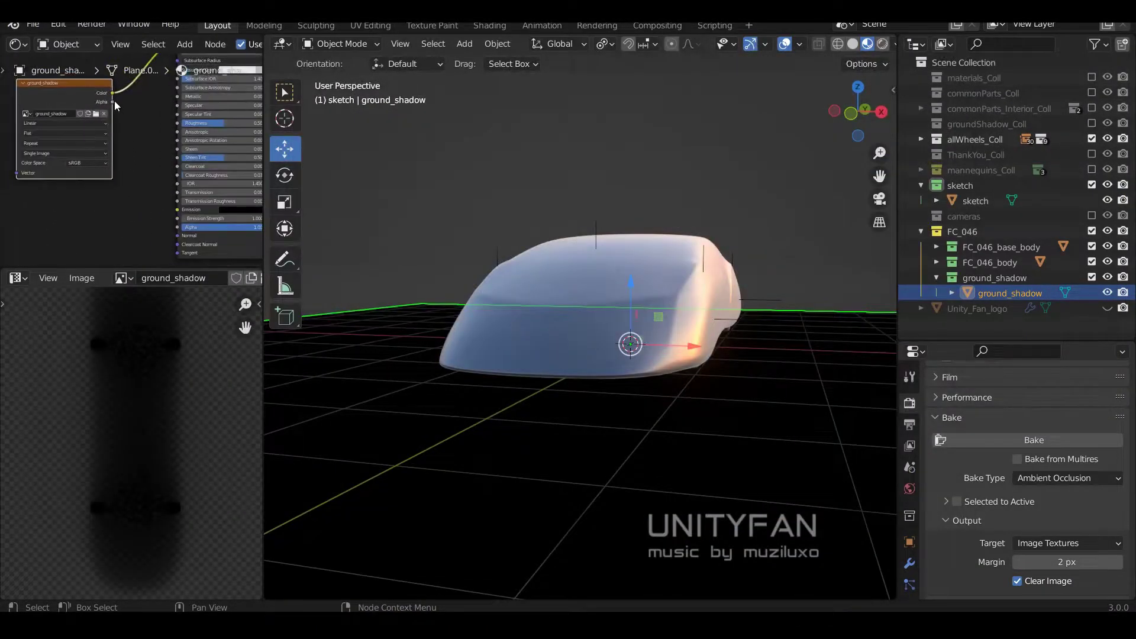
Step: Reconnect the shadow image Alpha to the material and collapse the node and image editors
{"action": "left_click_drag", "start_coordinate": [113, 102], "coordinate": [178, 227]}
{"action": "left_click", "coordinate": [159, 268]}
{"action": "left_click", "coordinate": [296, 338]}
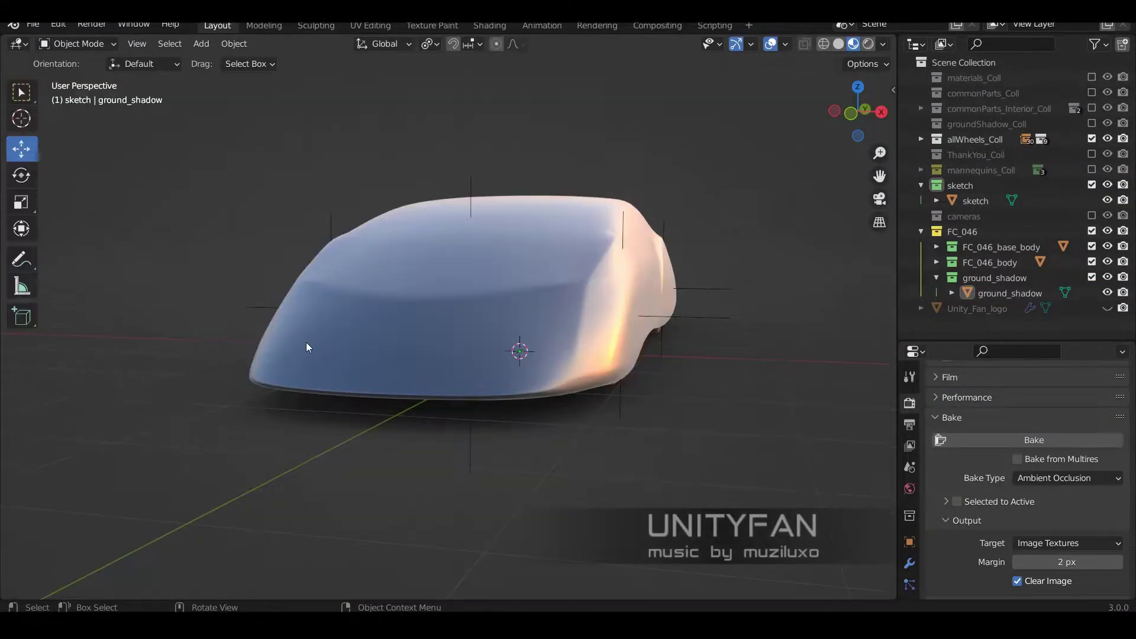
{"action": "mouse_move", "coordinate": [732, 220]}
{"action": "middle_mouse_down"}
{"action": "mouse_move", "coordinate": [732, 262]}
{"action": "mouse_move", "coordinate": [609, 261]}
{"action": "mouse_move", "coordinate": [644, 258]}
{"action": "middle_mouse_up"}
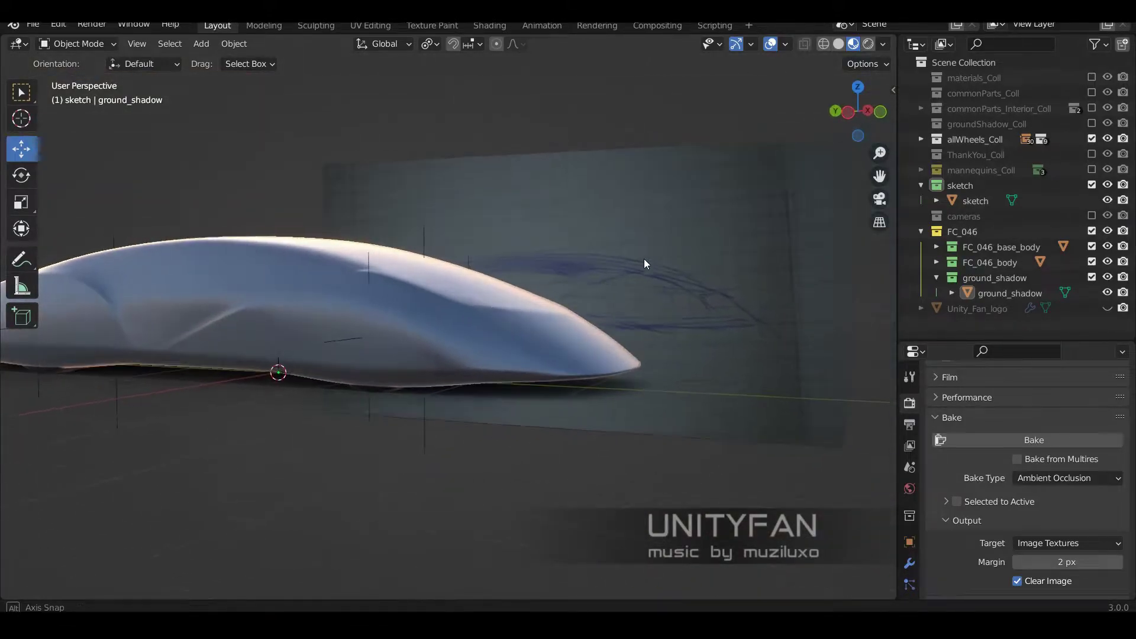
Step: Replace the car body's material with a new, renamed material
{"action": "left_click", "coordinate": [623, 243]}
{"action": "key", "text": "KP_Decimal"}
{"action": "scroll", "coordinate": [910, 532], "scroll_direction": "down", "scroll_amount": 3}
{"action": "left_click", "coordinate": [910, 574]}
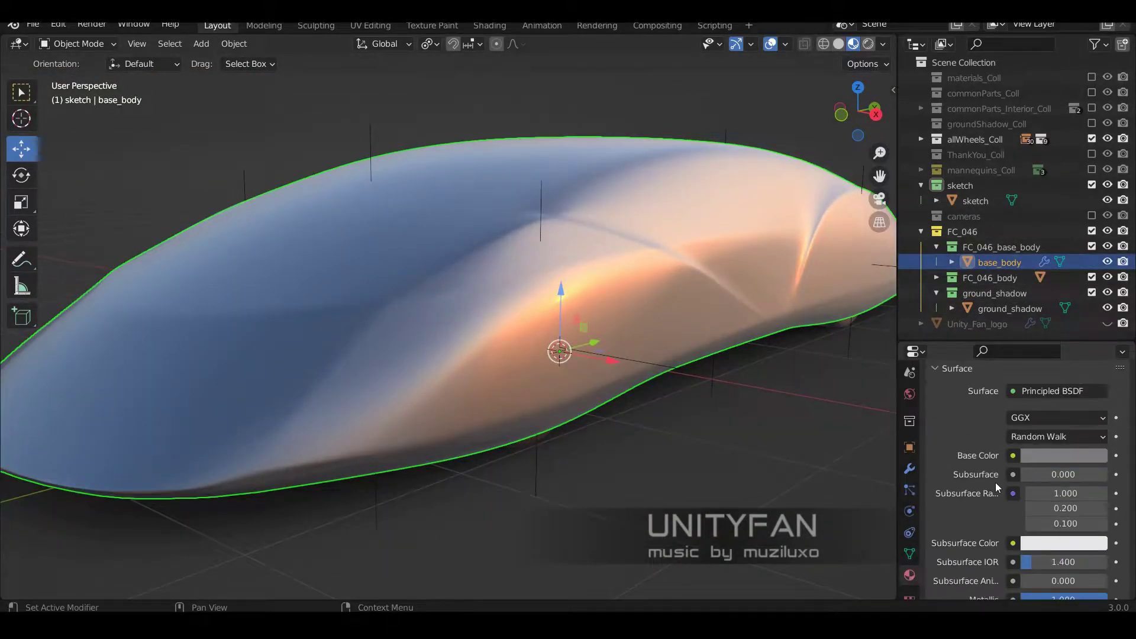
{"action": "scroll", "coordinate": [995, 482], "scroll_direction": "up", "scroll_amount": 5}
{"action": "left_click", "coordinate": [1123, 416]}
{"action": "double_click", "coordinate": [1006, 465]}
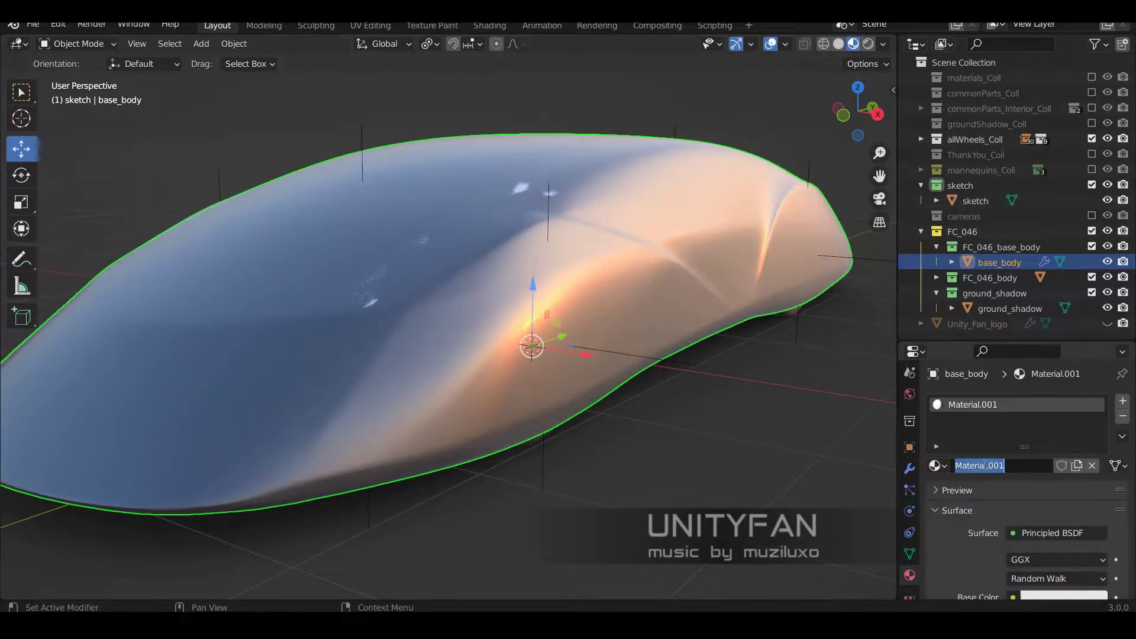
Step: Exclude the FC_046_base_body collection from the scene
{"action": "scroll", "coordinate": [1032, 458], "scroll_direction": "down", "scroll_amount": 10}
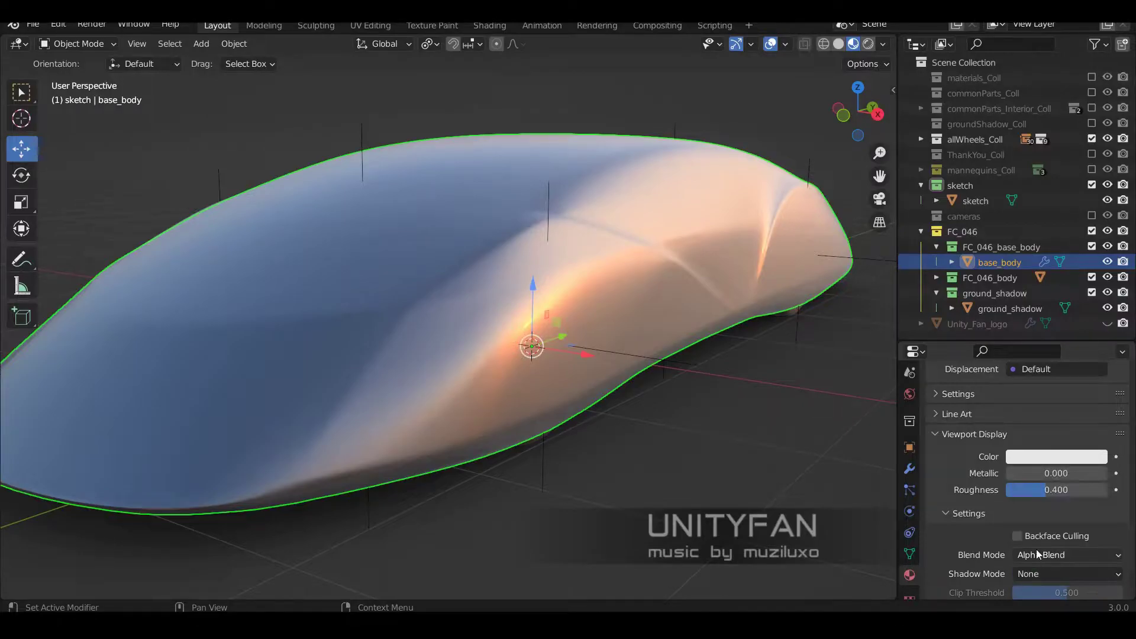
{"action": "middle_click_drag", "start_coordinate": [739, 426], "coordinate": [592, 379]}
{"action": "scroll", "coordinate": [967, 470], "scroll_direction": "up", "scroll_amount": 5}
{"action": "scroll", "coordinate": [1009, 473], "scroll_direction": "up", "scroll_amount": 5}
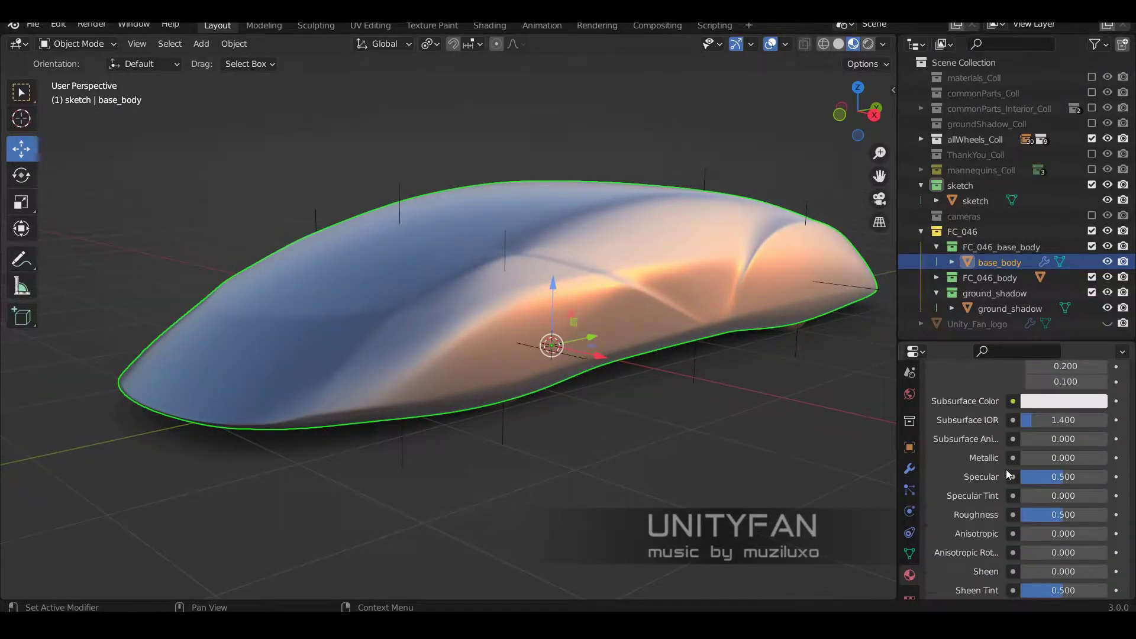
{"action": "left_click", "coordinate": [1092, 246]}
Step: Remove the EdgeSplit modifier from the car body
{"action": "left_click", "coordinate": [653, 262]}
{"action": "middle_click_drag", "start_coordinate": [653, 261], "coordinate": [601, 272]}
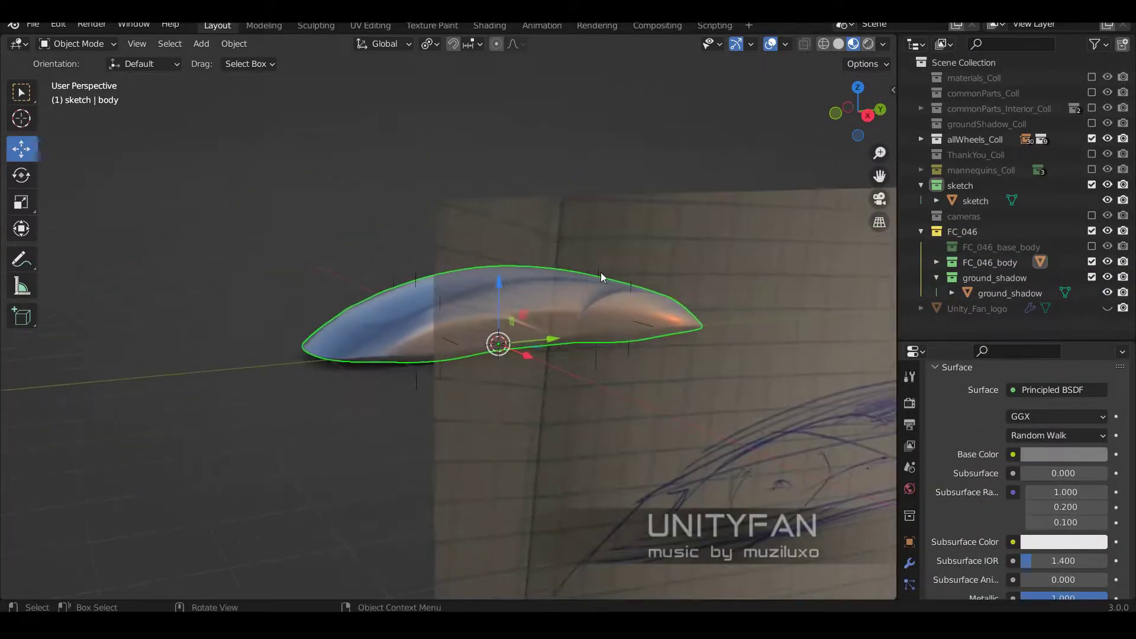
{"action": "scroll", "coordinate": [601, 272], "scroll_direction": "up", "scroll_amount": 5}
{"action": "left_click", "coordinate": [22, 92]}
{"action": "middle_click_drag", "start_coordinate": [553, 324], "coordinate": [533, 319]}
{"action": "left_click", "coordinate": [910, 562]}
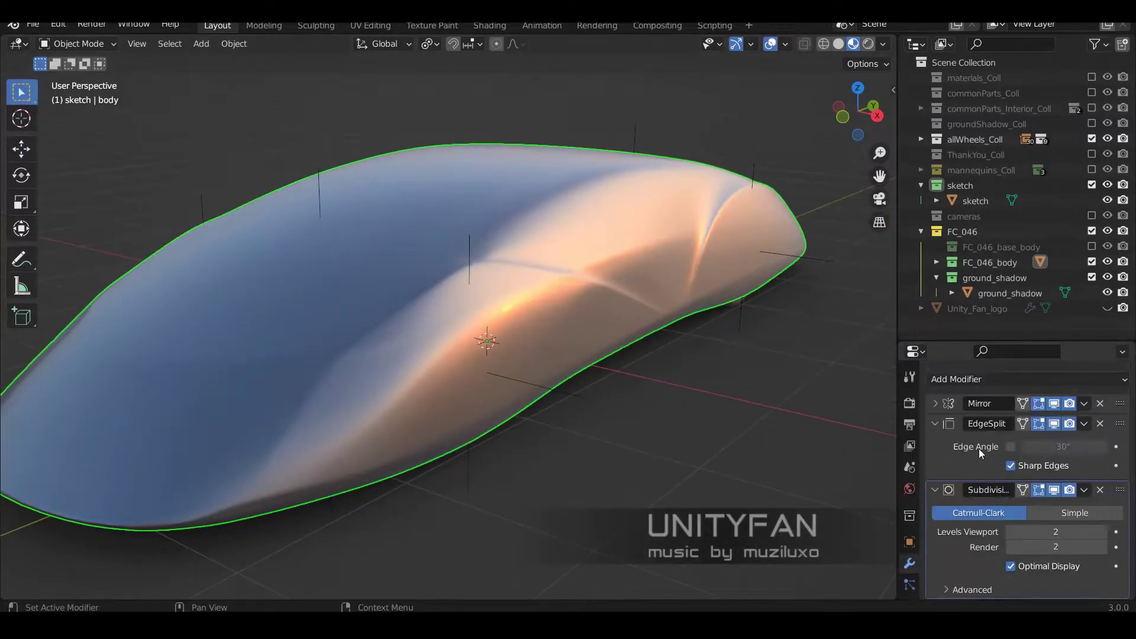
{"action": "left_click", "coordinate": [1100, 423]}
{"action": "middle_click_drag", "start_coordinate": [642, 375], "coordinate": [592, 367]}
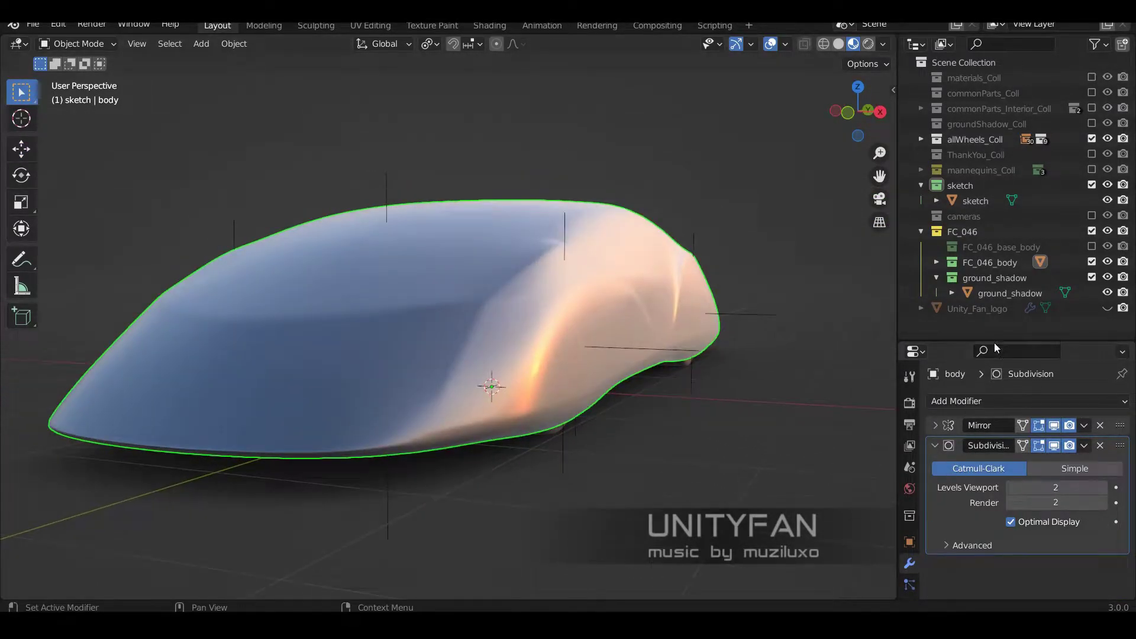
Step: Add a Solidify modifier to the body with 0.004 m thickness and offset -1
{"action": "left_click_drag", "start_coordinate": [995, 342], "coordinate": [994, 268]}
{"action": "left_click", "coordinate": [994, 325]}
{"action": "left_click", "coordinate": [815, 226]}
{"action": "scroll", "coordinate": [1030, 414], "scroll_direction": "down", "scroll_amount": 3}
{"action": "left_click", "coordinate": [1032, 460]}
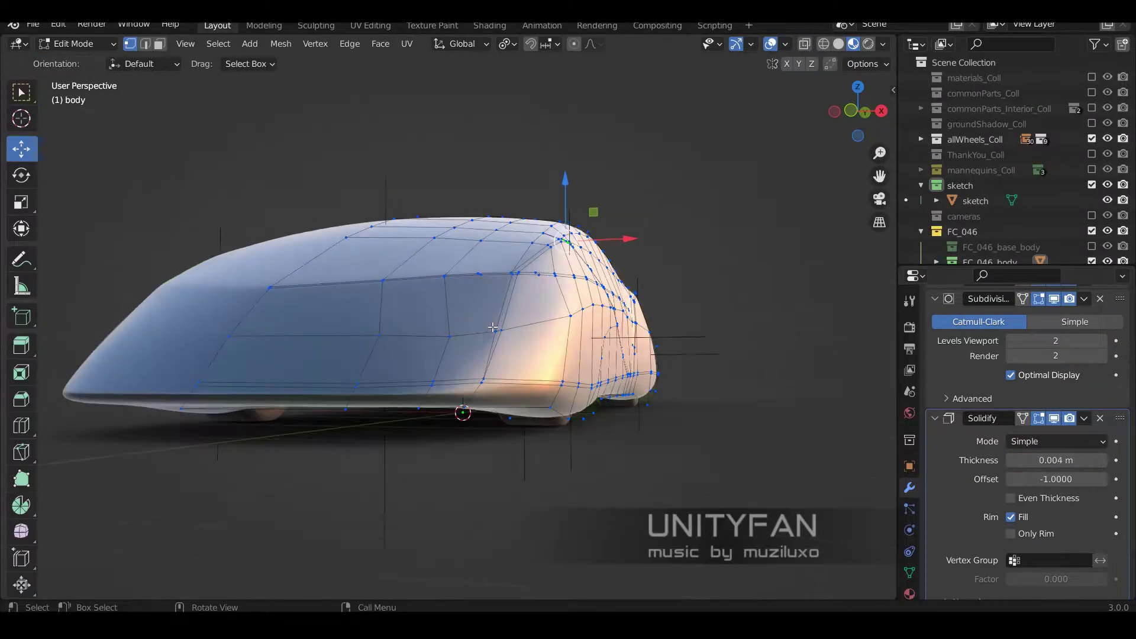
Step: Add a Shrinkwrap modifier to the body targeting base_body
{"action": "scroll", "coordinate": [938, 377], "scroll_direction": "up", "scroll_amount": 3}
{"action": "left_click", "coordinate": [959, 325]}
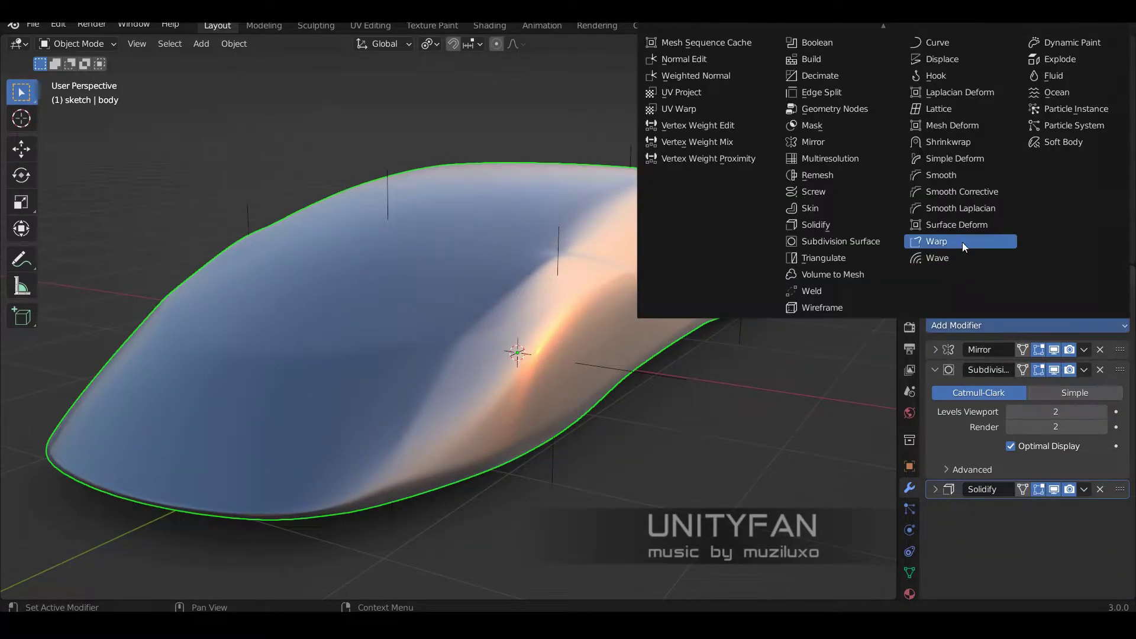
{"action": "left_click", "coordinate": [962, 243]}
{"action": "left_click", "coordinate": [1052, 550]}
{"action": "left_click", "coordinate": [982, 388]}
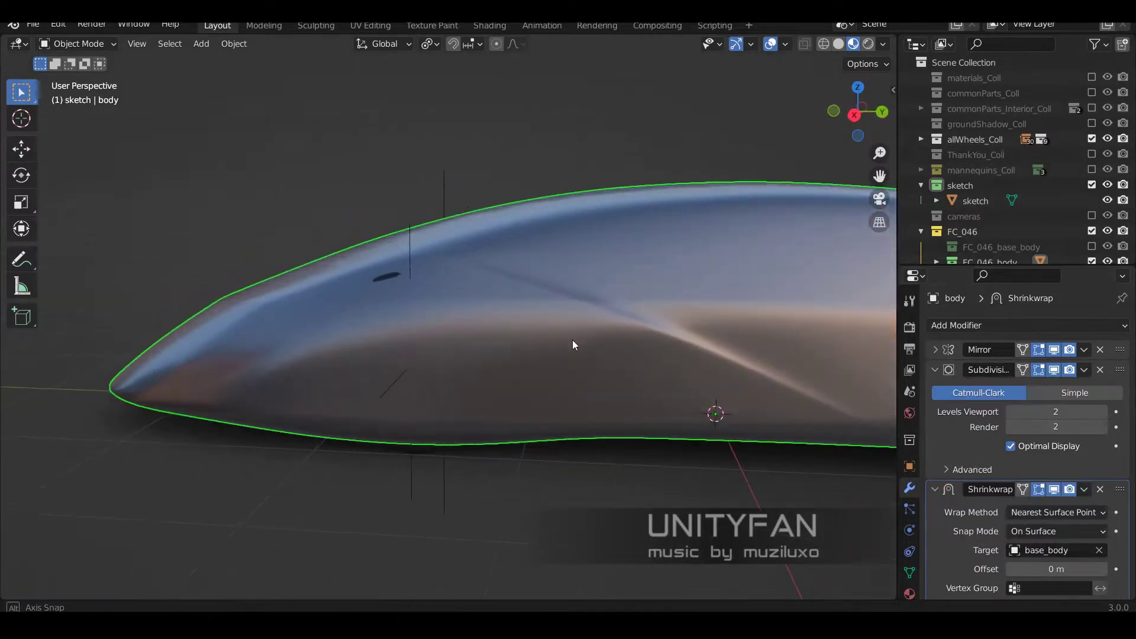
{"action": "mouse_move", "coordinate": [573, 340]}
{"action": "middle_mouse_down"}
{"action": "mouse_move", "coordinate": [753, 318]}
{"action": "mouse_move", "coordinate": [638, 332]}
{"action": "mouse_move", "coordinate": [687, 325]}
{"action": "middle_mouse_up"}
{"action": "scroll", "coordinate": [1092, 251], "scroll_direction": "down", "scroll_amount": 3}
Step: Inspect and adjust base_body's mesh in Edit Mode, then return to Object Mode
{"action": "left_click", "coordinate": [1000, 191]}
{"action": "key", "text": "Tab"}
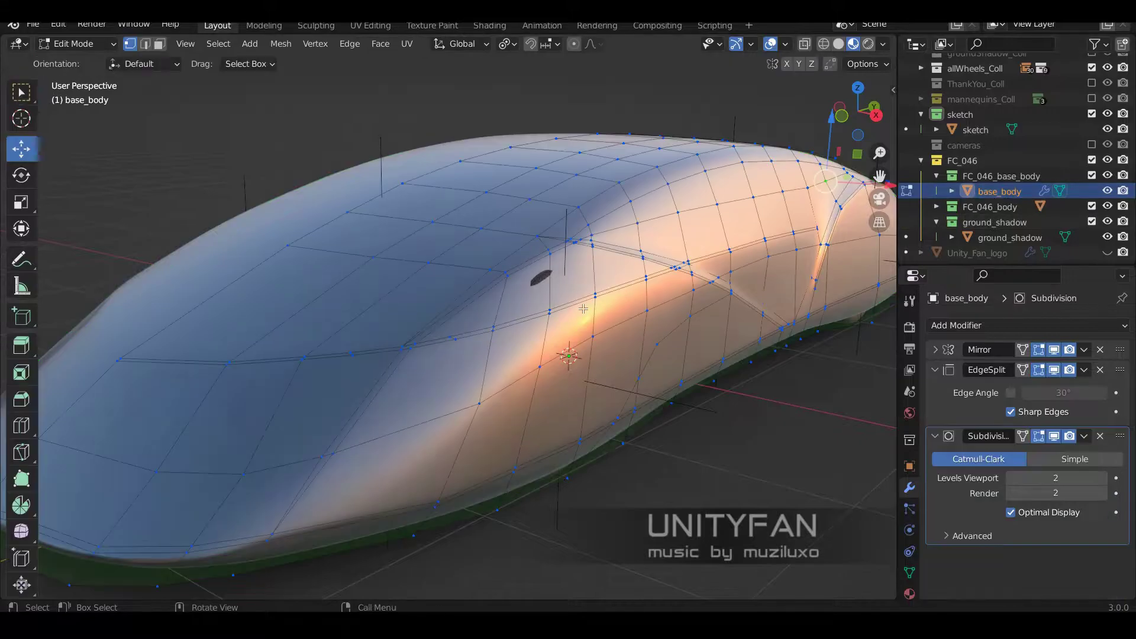
{"action": "scroll", "coordinate": [633, 254], "scroll_direction": "up", "scroll_amount": 3}
{"action": "scroll", "coordinate": [632, 254], "scroll_direction": "up", "scroll_amount": 2}
{"action": "mouse_move", "coordinate": [593, 332]}
{"action": "middle_mouse_down"}
{"action": "mouse_move", "coordinate": [661, 362]}
{"action": "mouse_move", "coordinate": [615, 276]}
{"action": "mouse_move", "coordinate": [651, 284]}
{"action": "mouse_move", "coordinate": [639, 302]}
{"action": "mouse_move", "coordinate": [692, 345]}
{"action": "middle_mouse_up"}
{"action": "scroll", "coordinate": [639, 302], "scroll_direction": "down", "scroll_amount": 3}
{"action": "key", "text": "Tab"}
Step: Exclude FC_046_base_body and view the body's mesh from the side over the sketch
{"action": "left_click", "coordinate": [681, 260]}
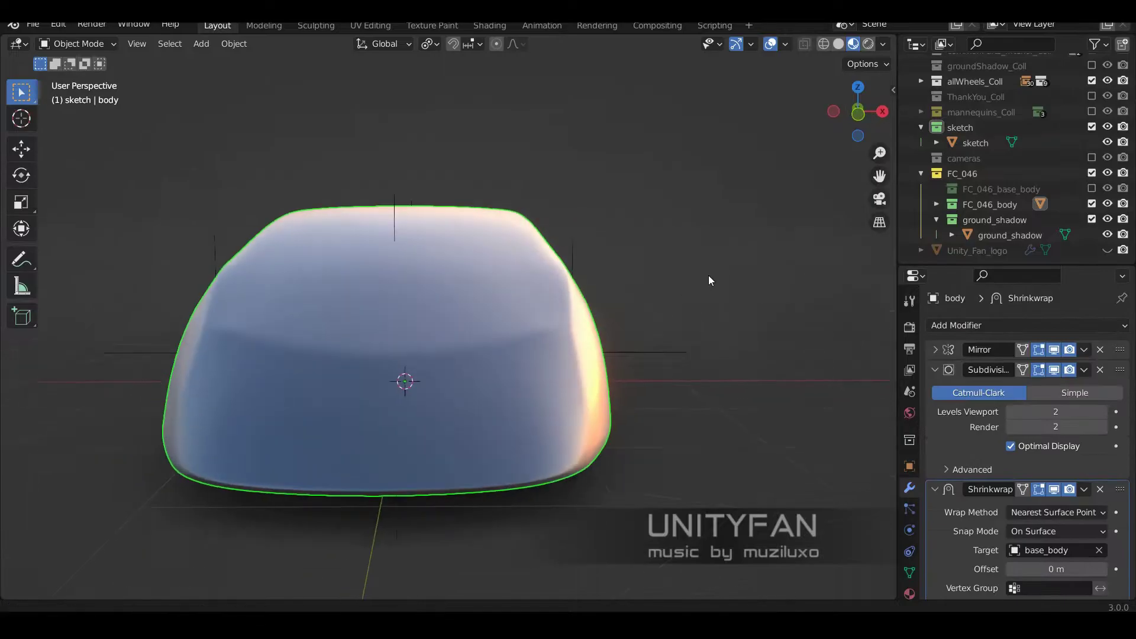
{"action": "middle_click_drag", "start_coordinate": [709, 275], "coordinate": [634, 259]}
{"action": "key", "text": "Tab"}
{"action": "key", "text": "KP_3"}
{"action": "scroll", "coordinate": [414, 296], "scroll_direction": "up", "scroll_amount": 2}
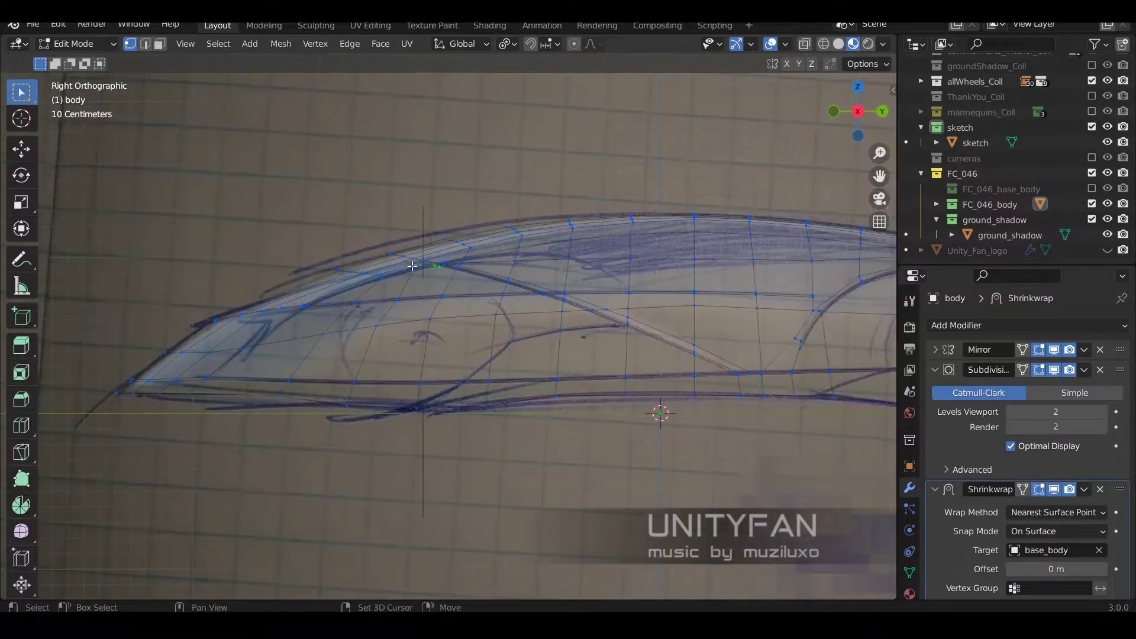
{"action": "mouse_move", "coordinate": [403, 290]}
{"action": "middle_mouse_down", "text": "shift"}
{"action": "mouse_move", "coordinate": [410, 322]}
{"action": "mouse_move", "coordinate": [385, 343]}
{"action": "middle_mouse_up", "text": "shift"}
{"action": "scroll", "coordinate": [410, 322], "scroll_direction": "up", "scroll_amount": 2}
{"action": "scroll", "coordinate": [384, 343], "scroll_direction": "up", "scroll_amount": 2}
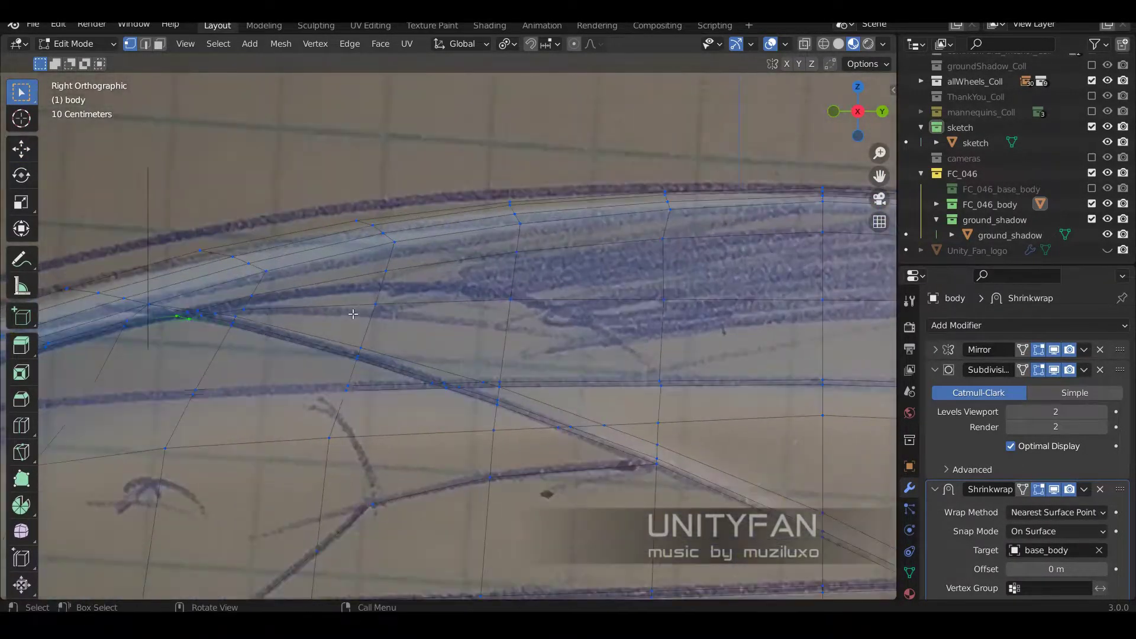
Step: Knife-cut the first canopy line along the sketch, ending on an existing vertex
{"action": "key", "text": "k"}
{"action": "left_click", "coordinate": [368, 277]}
{"action": "scroll", "coordinate": [459, 282], "scroll_direction": "up", "scroll_amount": 1}
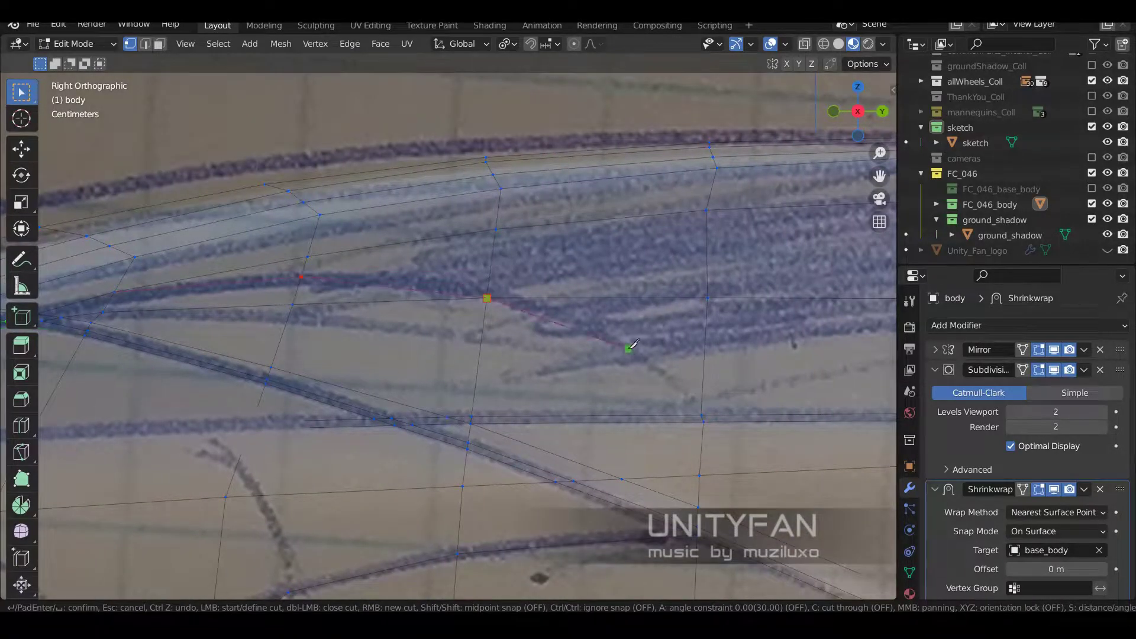
{"action": "left_click", "coordinate": [701, 415]}
{"action": "key", "text": "Return"}
{"action": "scroll", "coordinate": [702, 416], "scroll_direction": "down", "scroll_amount": 4}
{"action": "scroll", "coordinate": [382, 383], "scroll_direction": "up", "scroll_amount": 3}
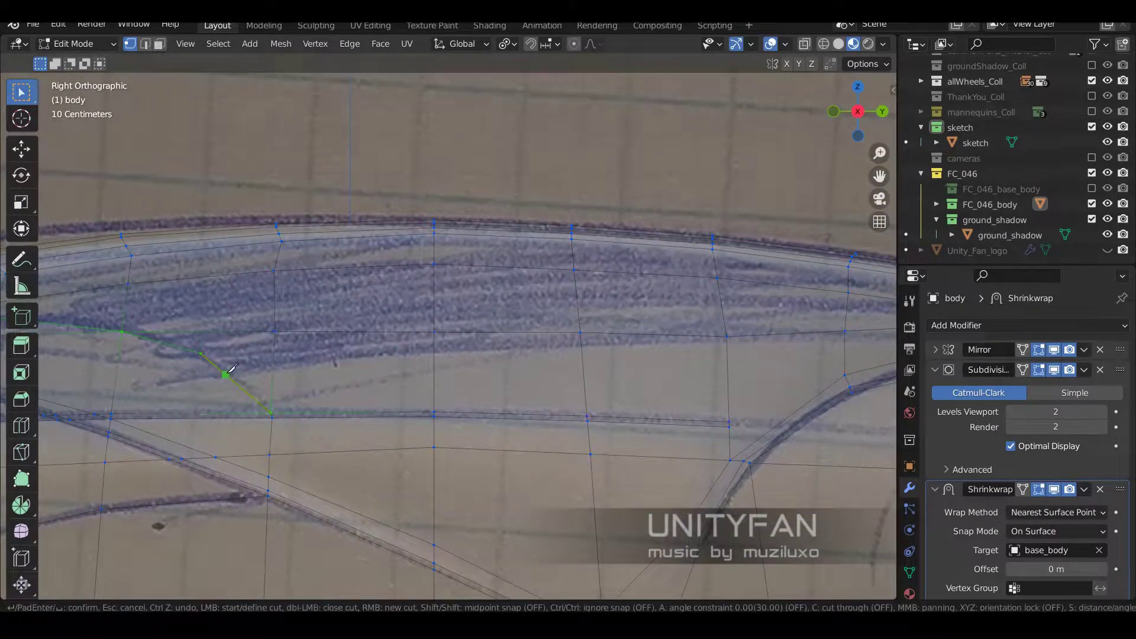
{"action": "scroll", "coordinate": [437, 345], "scroll_direction": "up", "scroll_amount": 2}
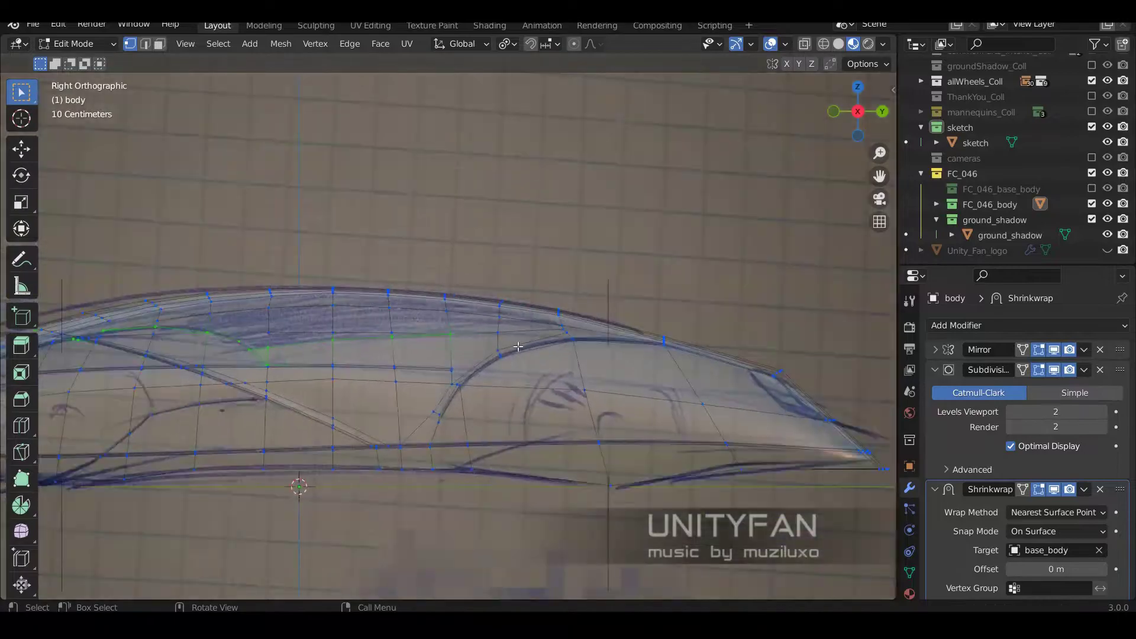
{"action": "mouse_move", "coordinate": [438, 345]}
{"action": "middle_mouse_down"}
{"action": "mouse_move", "coordinate": [463, 359]}
{"action": "mouse_move", "coordinate": [394, 356]}
{"action": "middle_mouse_up"}
{"action": "scroll", "coordinate": [394, 356], "scroll_direction": "up", "scroll_amount": 4}
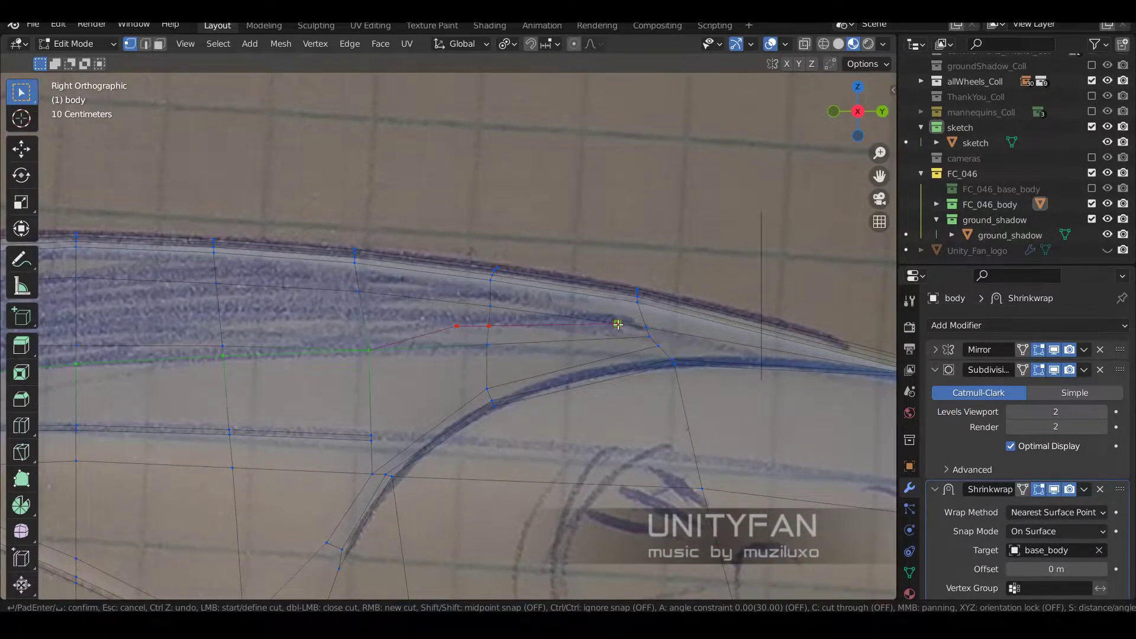
{"action": "key", "text": "Return"}
{"action": "scroll", "coordinate": [591, 414], "scroll_direction": "down", "scroll_amount": 4}
{"action": "mouse_move", "coordinate": [571, 495]}
{"action": "middle_mouse_down"}
{"action": "mouse_move", "coordinate": [500, 508]}
{"action": "mouse_move", "coordinate": [461, 452]}
{"action": "mouse_move", "coordinate": [526, 303]}
{"action": "mouse_move", "coordinate": [533, 314]}
{"action": "mouse_move", "coordinate": [633, 306]}
{"action": "middle_mouse_up"}
{"action": "scroll", "coordinate": [533, 314], "scroll_direction": "up", "scroll_amount": 2}
Step: Knife-cut the canopy line around the body's rear corner
{"action": "key", "text": "k"}
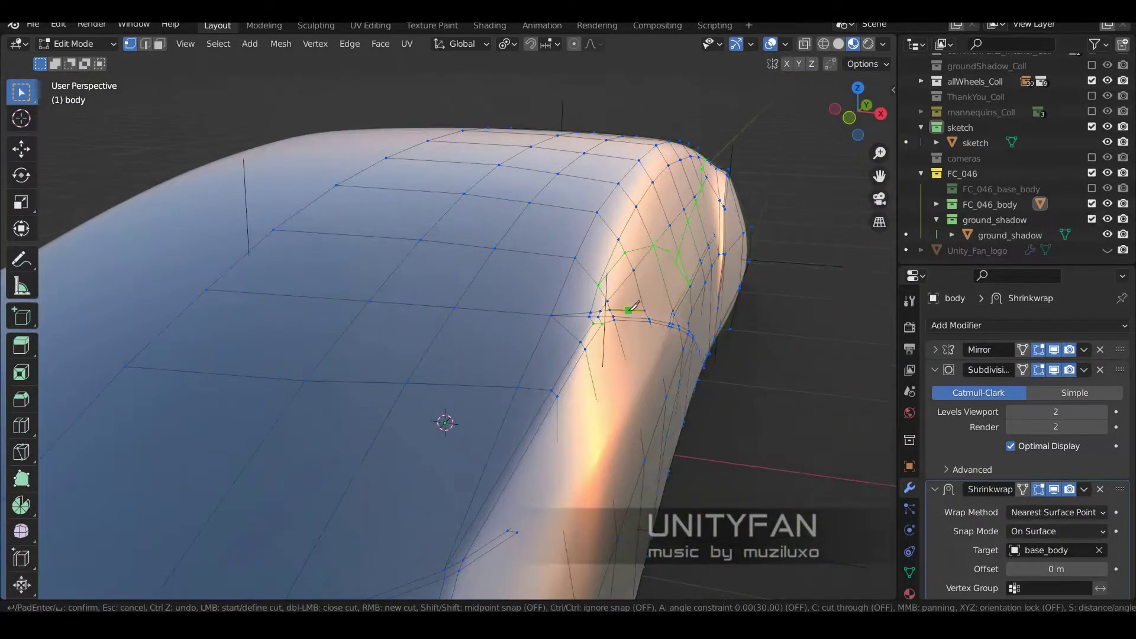
{"action": "mouse_move", "coordinate": [569, 294]}
{"action": "middle_mouse_down"}
{"action": "mouse_move", "coordinate": [548, 292]}
{"action": "mouse_move", "coordinate": [535, 315]}
{"action": "middle_mouse_up"}
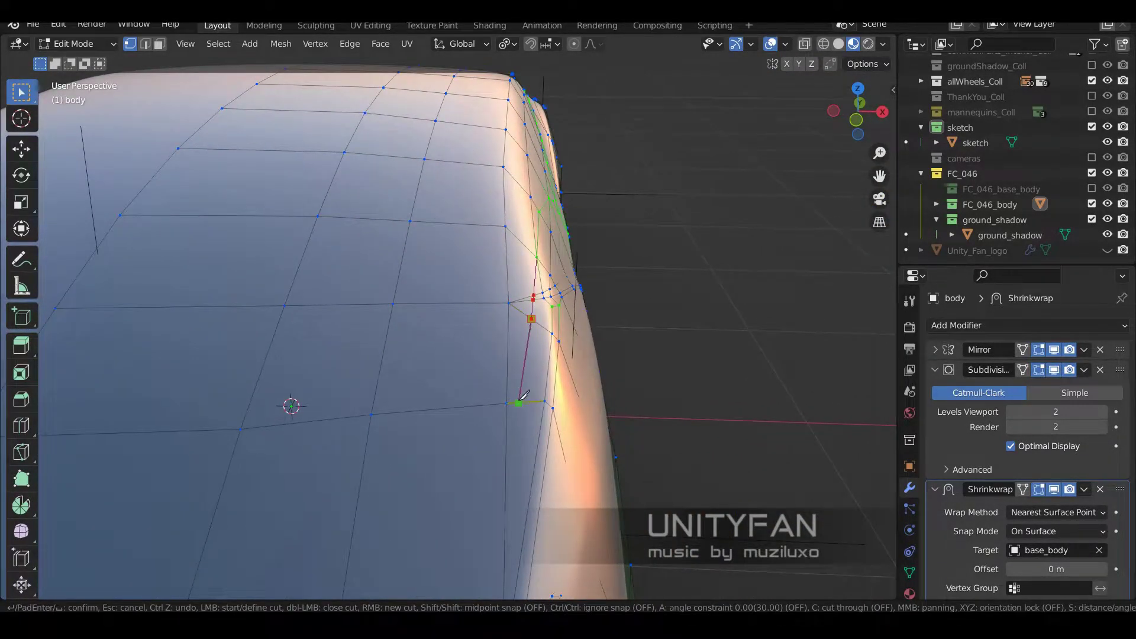
{"action": "middle_click_drag", "start_coordinate": [523, 396], "coordinate": [501, 303]}
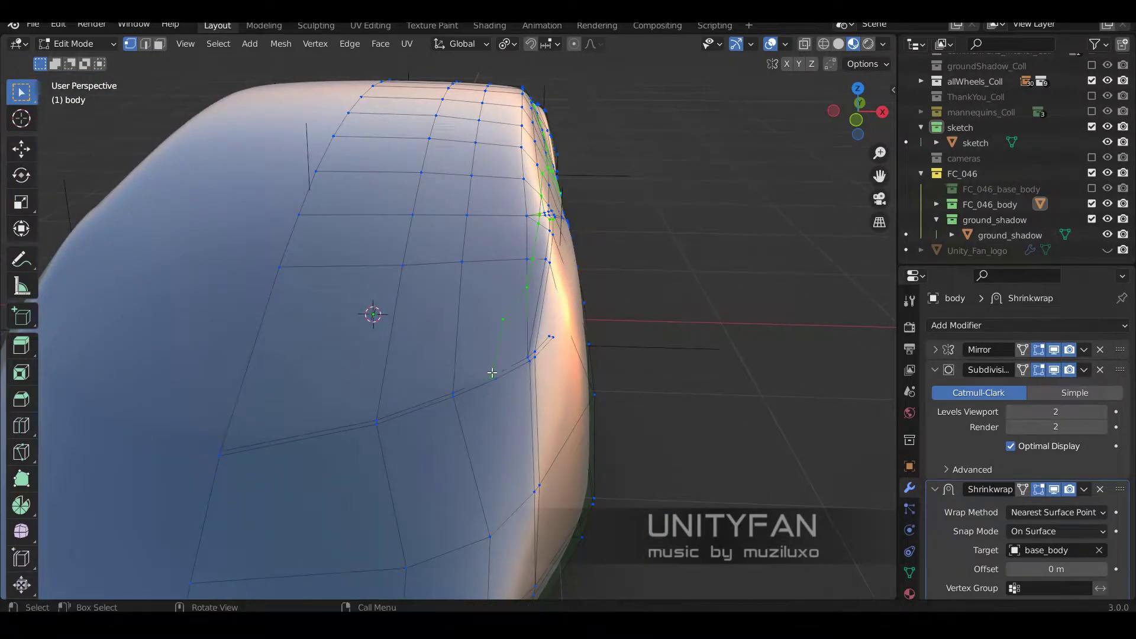
{"action": "scroll", "coordinate": [492, 373], "scroll_direction": "up", "scroll_amount": 2}
{"action": "left_click", "coordinate": [472, 354]}
{"action": "middle_click_drag", "start_coordinate": [472, 354], "coordinate": [388, 386]}
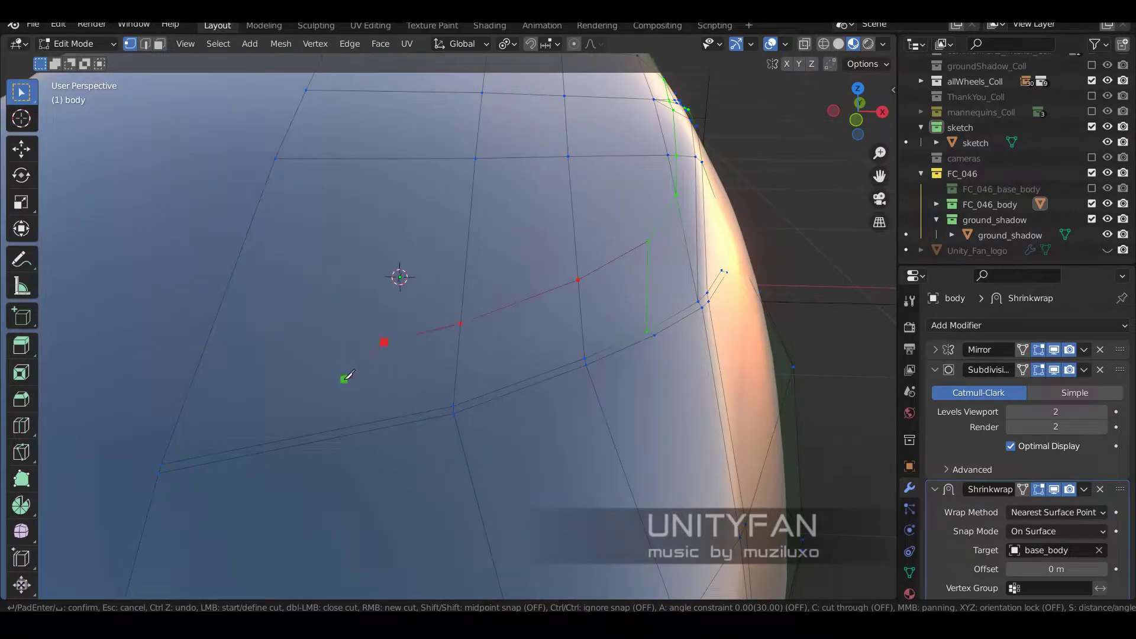
{"action": "key", "text": "Return"}
{"action": "scroll", "coordinate": [181, 413], "scroll_direction": "down", "scroll_amount": 5}
{"action": "scroll", "coordinate": [396, 378], "scroll_direction": "up", "scroll_amount": 3}
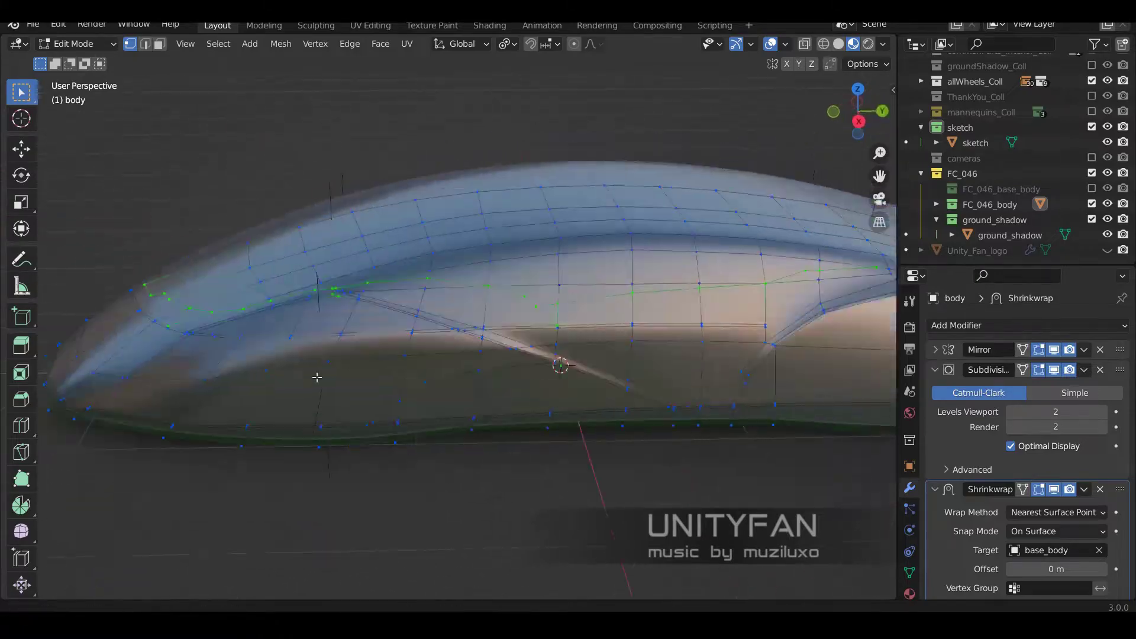
Step: Cut the canopy line across the roof and select the new canopy edge path
{"action": "middle_click_drag", "start_coordinate": [396, 377], "coordinate": [323, 335]}
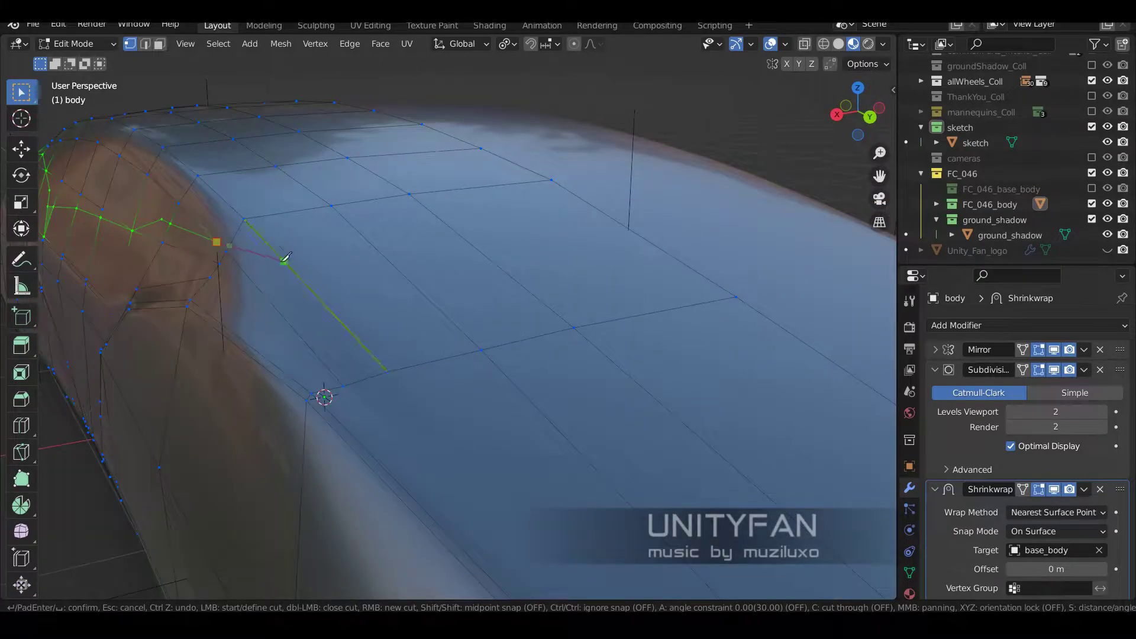
{"action": "left_click", "coordinate": [498, 266]}
{"action": "middle_click_drag", "start_coordinate": [499, 266], "coordinate": [496, 311]}
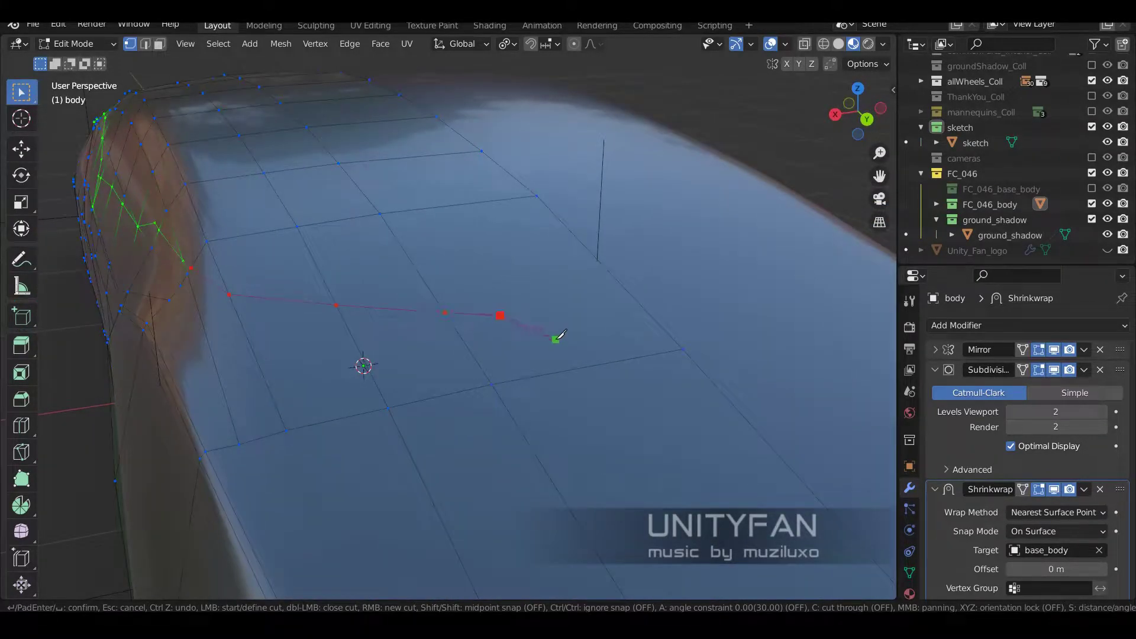
{"action": "key", "text": "Return"}
{"action": "scroll", "coordinate": [299, 349], "scroll_direction": "down", "scroll_amount": 4}
{"action": "middle_click_drag", "start_coordinate": [299, 350], "coordinate": [532, 331]}
{"action": "scroll", "coordinate": [701, 328], "scroll_direction": "up", "scroll_amount": 4}
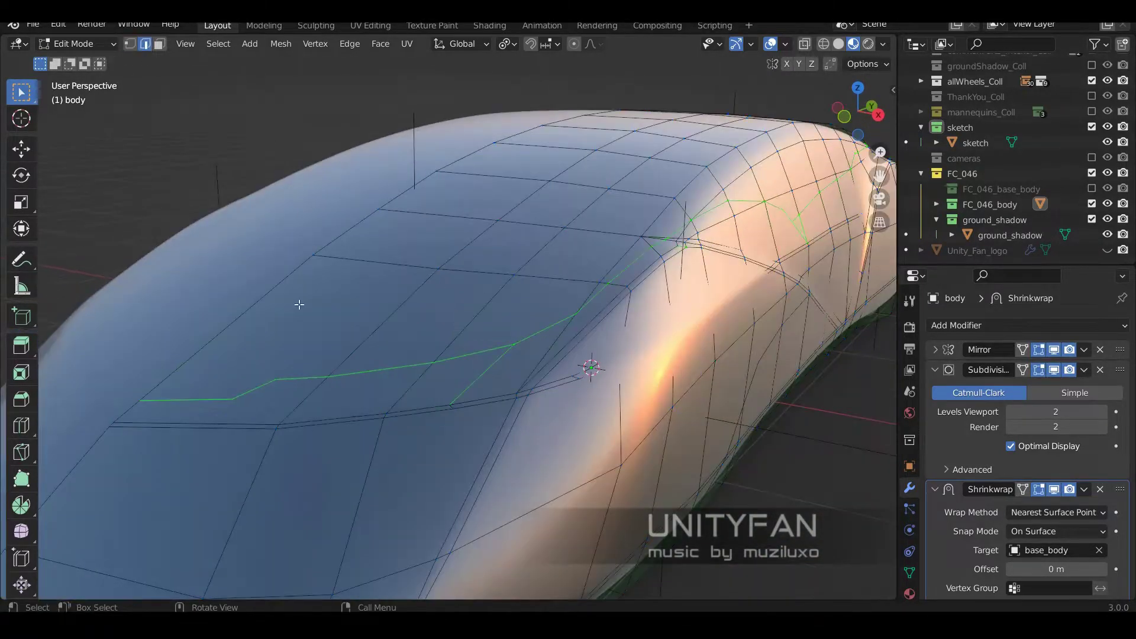
{"action": "left_click", "coordinate": [701, 328], "text": "ctrl"}
{"action": "mouse_move", "coordinate": [701, 327]}
{"action": "middle_mouse_down"}
{"action": "mouse_move", "coordinate": [659, 322]}
{"action": "mouse_move", "coordinate": [515, 367]}
{"action": "mouse_move", "coordinate": [580, 413]}
{"action": "mouse_move", "coordinate": [500, 354]}
{"action": "mouse_move", "coordinate": [584, 350]}
{"action": "mouse_move", "coordinate": [477, 375]}
{"action": "mouse_move", "coordinate": [470, 398]}
{"action": "mouse_move", "coordinate": [508, 467]}
{"action": "middle_mouse_up"}
{"action": "scroll", "coordinate": [469, 398], "scroll_direction": "up", "scroll_amount": 3}
Step: Bevel the canopy outline edges into a thin strip of faces
{"action": "key", "text": "ctrl+b"}
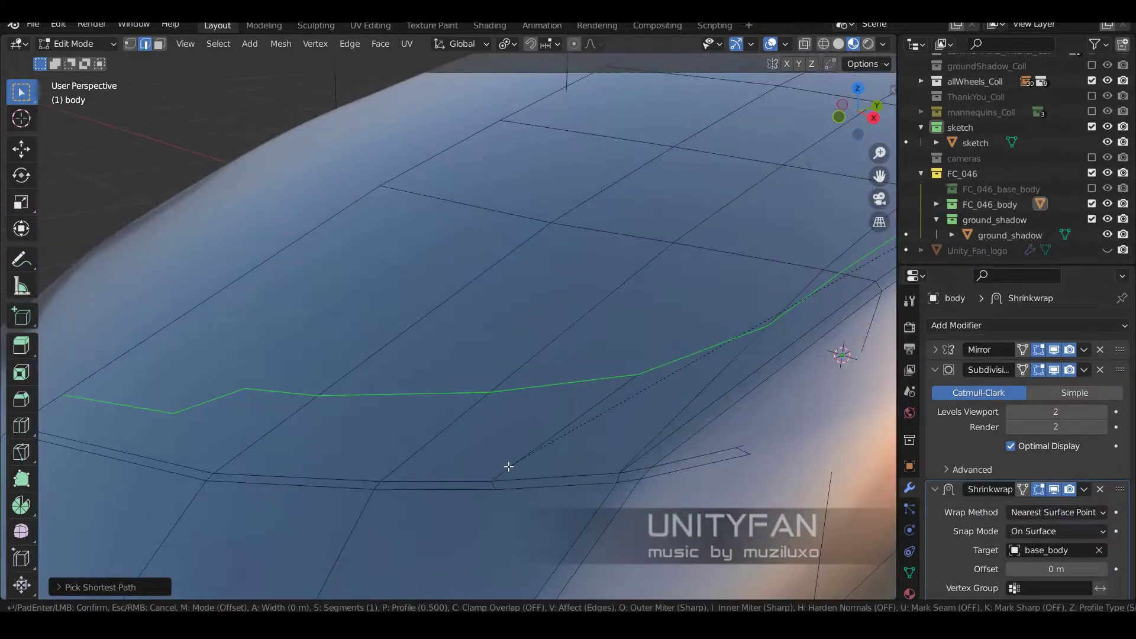
{"action": "left_click", "coordinate": [506, 471]}
{"action": "scroll", "coordinate": [506, 471], "scroll_direction": "down", "scroll_amount": 5}
{"action": "scroll", "coordinate": [459, 398], "scroll_direction": "up", "scroll_amount": 5}
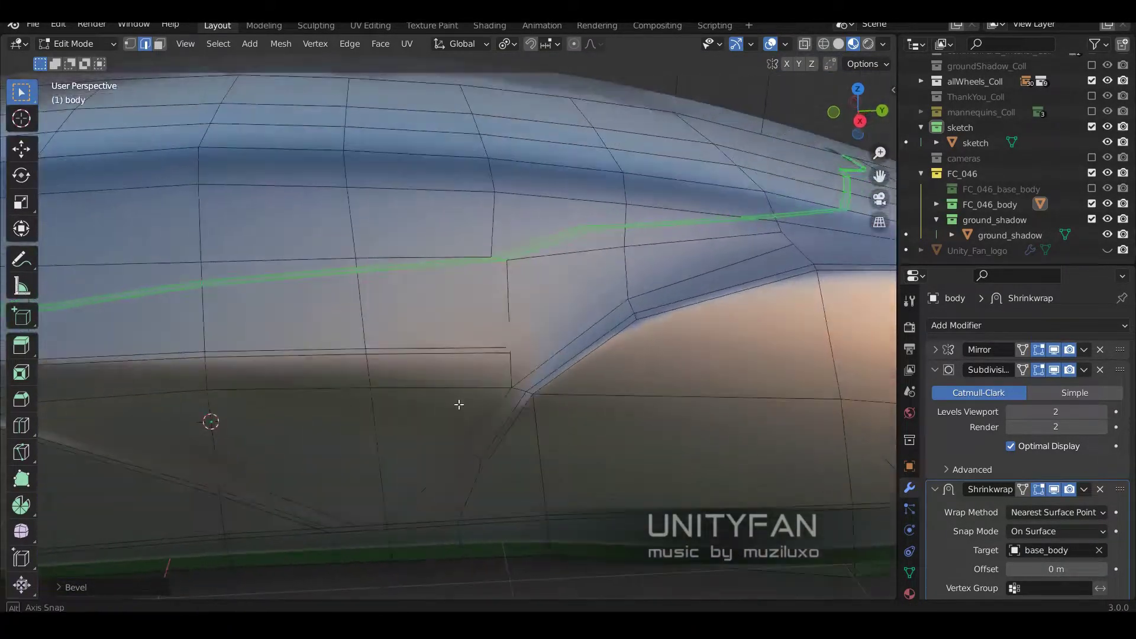
{"action": "mouse_move", "coordinate": [459, 399]}
{"action": "middle_mouse_down"}
{"action": "mouse_move", "coordinate": [444, 413]}
{"action": "mouse_move", "coordinate": [126, 406]}
{"action": "middle_mouse_up"}
Step: Select the thin strip of bevelled faces and delete it
{"action": "key", "text": "w"}
{"action": "middle_click_drag", "start_coordinate": [441, 466], "coordinate": [510, 342], "text": "shift"}
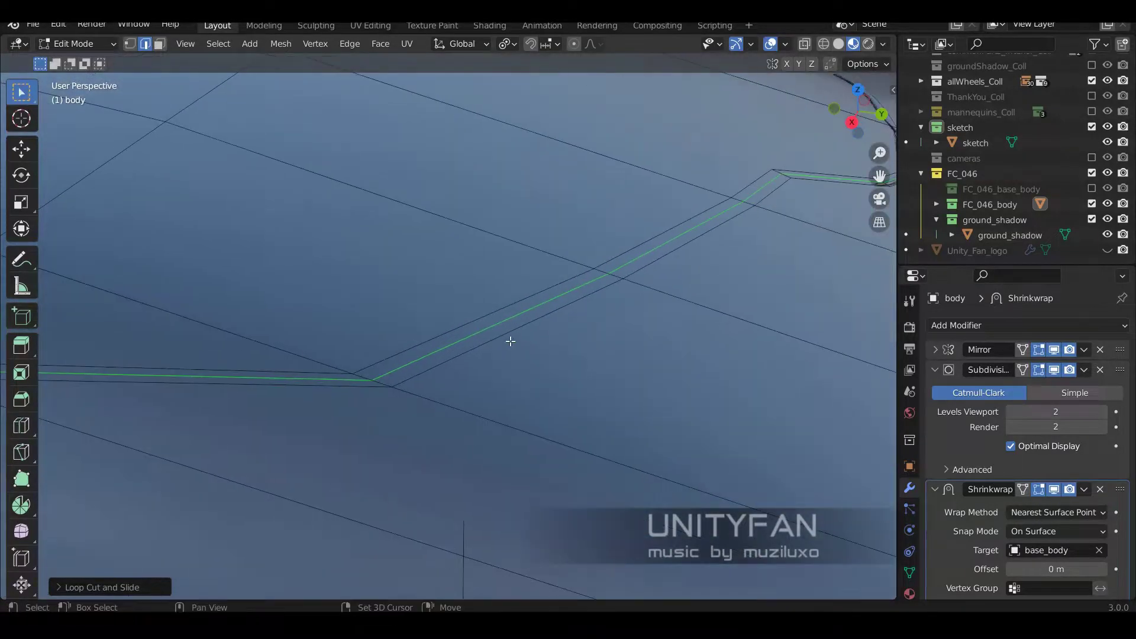
{"action": "left_click", "coordinate": [372, 379], "text": "alt"}
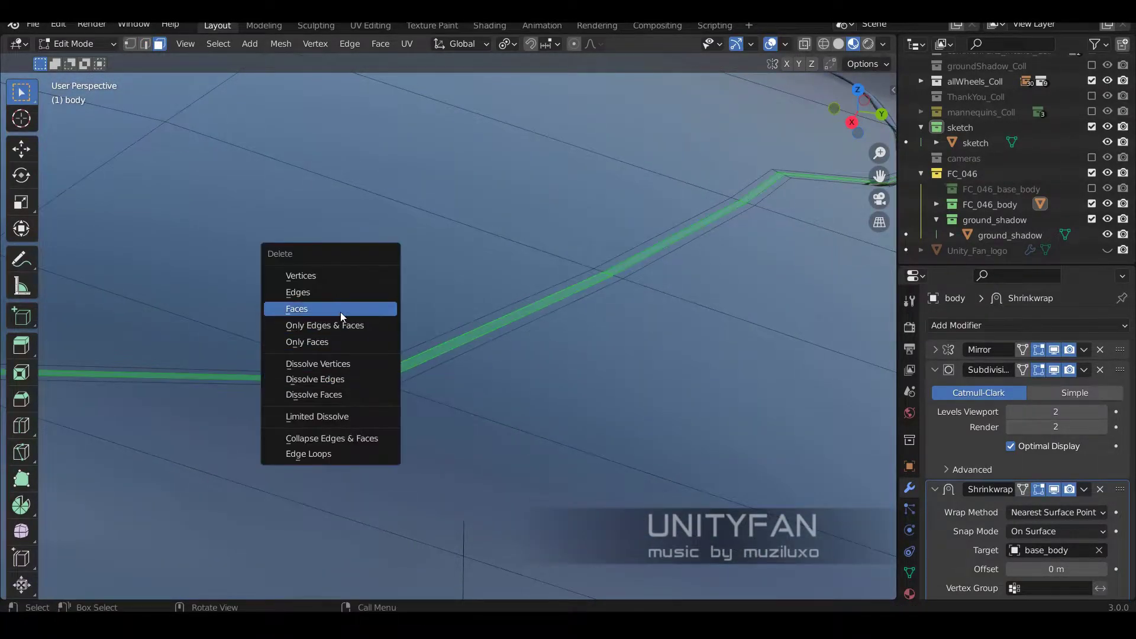
{"action": "left_click", "coordinate": [340, 311]}
{"action": "scroll", "coordinate": [340, 311], "scroll_direction": "down", "scroll_amount": 5}
{"action": "mouse_move", "coordinate": [340, 311]}
{"action": "middle_mouse_down"}
{"action": "mouse_move", "coordinate": [516, 247]}
{"action": "mouse_move", "coordinate": [448, 262]}
{"action": "mouse_move", "coordinate": [820, 492]}
{"action": "middle_mouse_up"}
Step: Separate the canopy faces by selection into their own object, body.001
{"action": "key", "text": "p"}
{"action": "left_click", "coordinate": [526, 250]}
{"action": "key", "text": "Tab"}
{"action": "scroll", "coordinate": [448, 262], "scroll_direction": "down", "scroll_amount": 3}
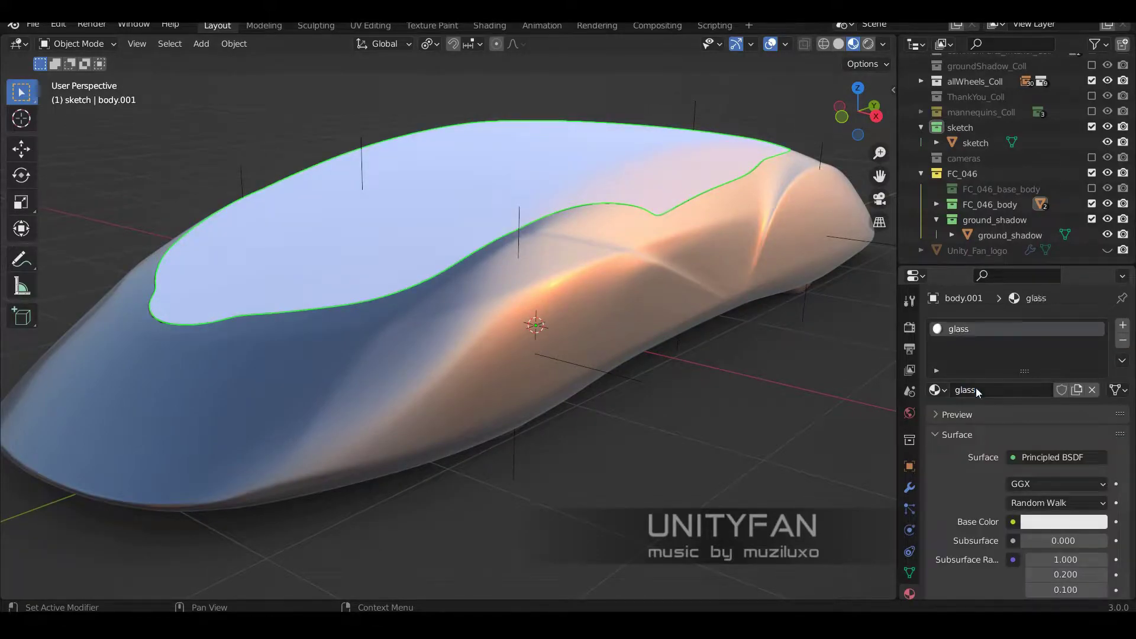
Step: Give the canopy a black glass material with Metallic 1 and Roughness 0.3
{"action": "left_click", "coordinate": [1064, 521]}
{"action": "left_click_drag", "start_coordinate": [1100, 307], "coordinate": [1101, 414]}
{"action": "scroll", "coordinate": [1035, 444], "scroll_direction": "down", "scroll_amount": 5}
{"action": "middle_click_drag", "start_coordinate": [541, 325], "coordinate": [587, 229]}
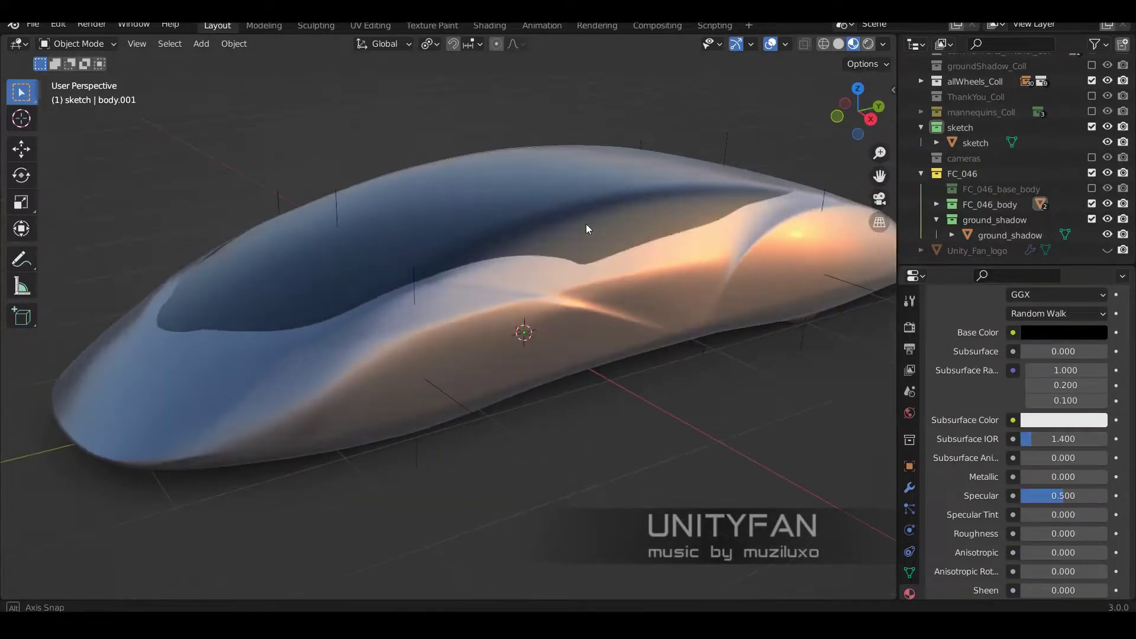
{"action": "left_click", "coordinate": [512, 408]}
{"action": "key", "text": "Tab"}
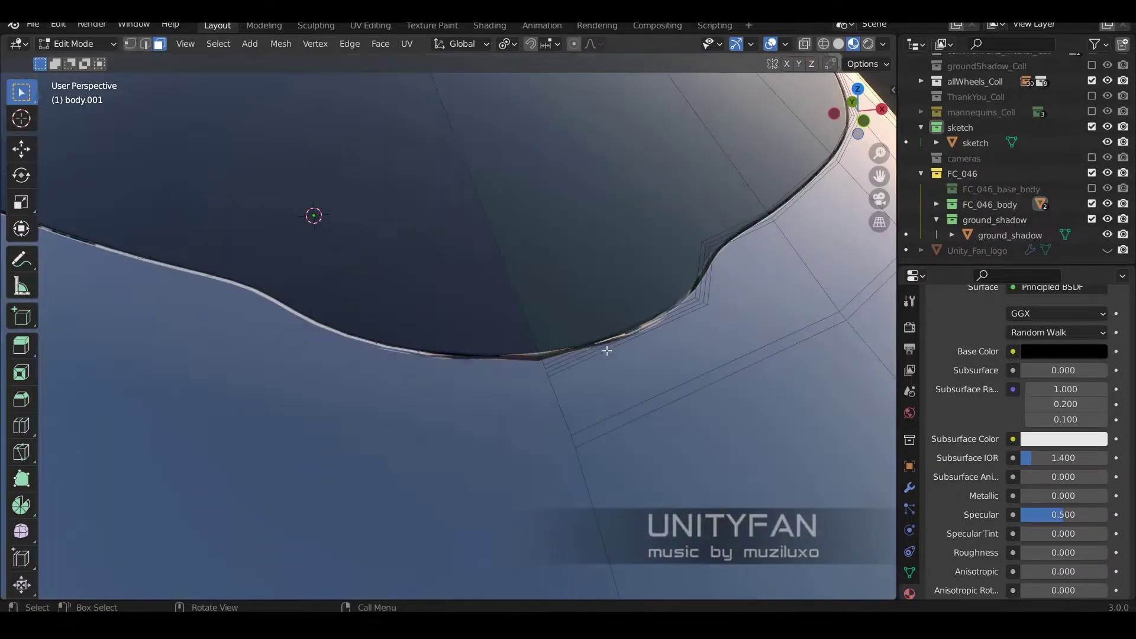
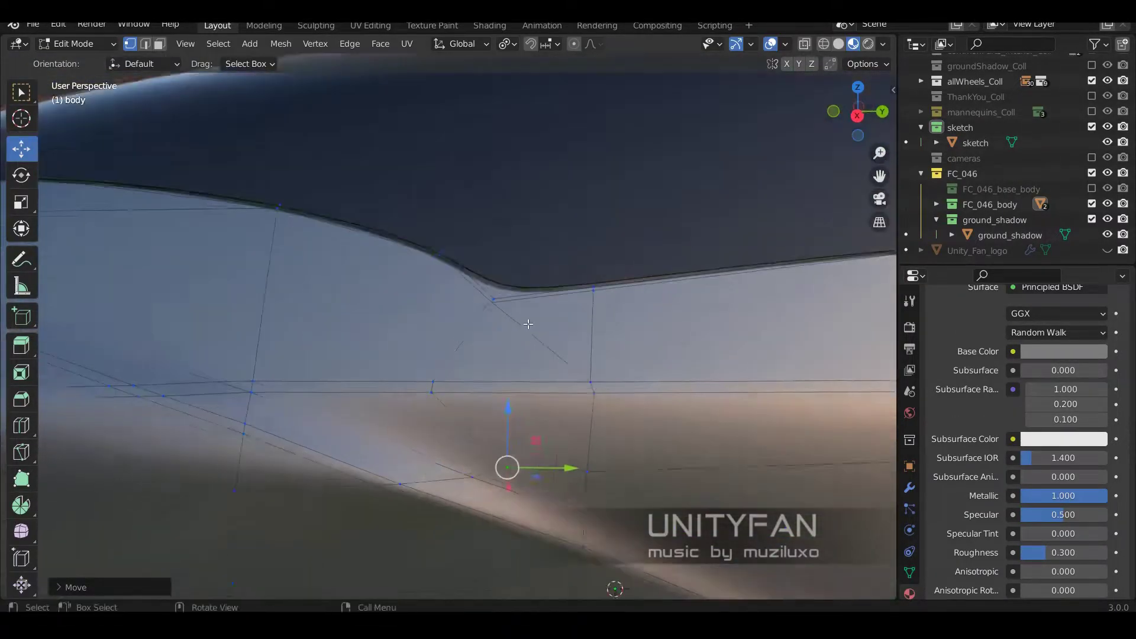
Step: Select base_body, merge its stray vertices along the canopy edge, and return to vertex selection
{"action": "left_click", "coordinate": [147, 46]}
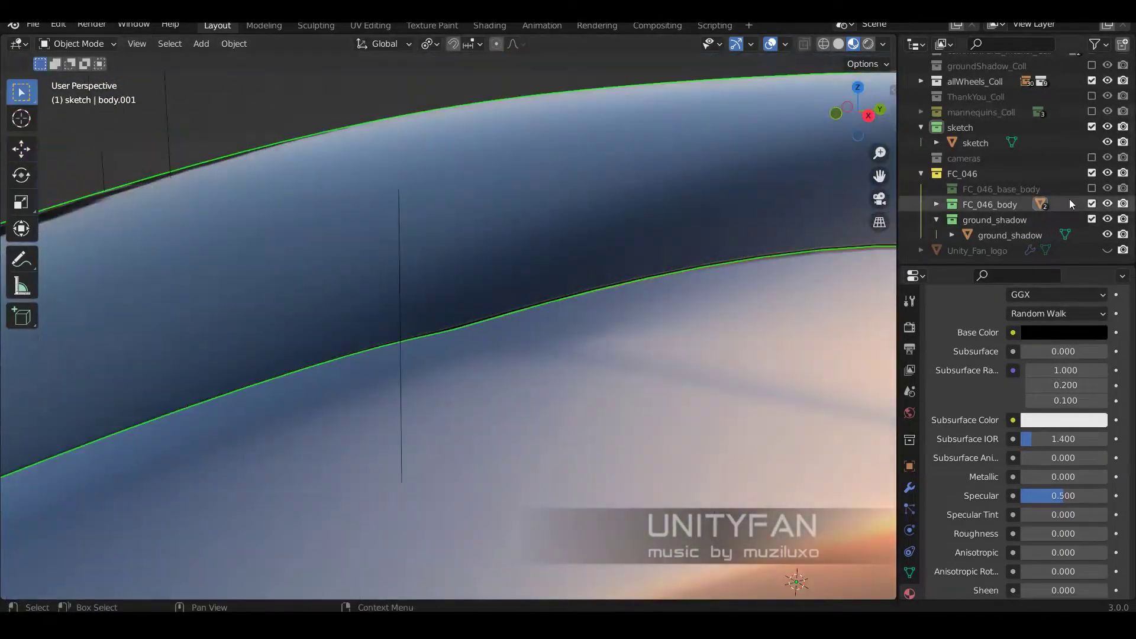
{"action": "left_click", "coordinate": [990, 205]}
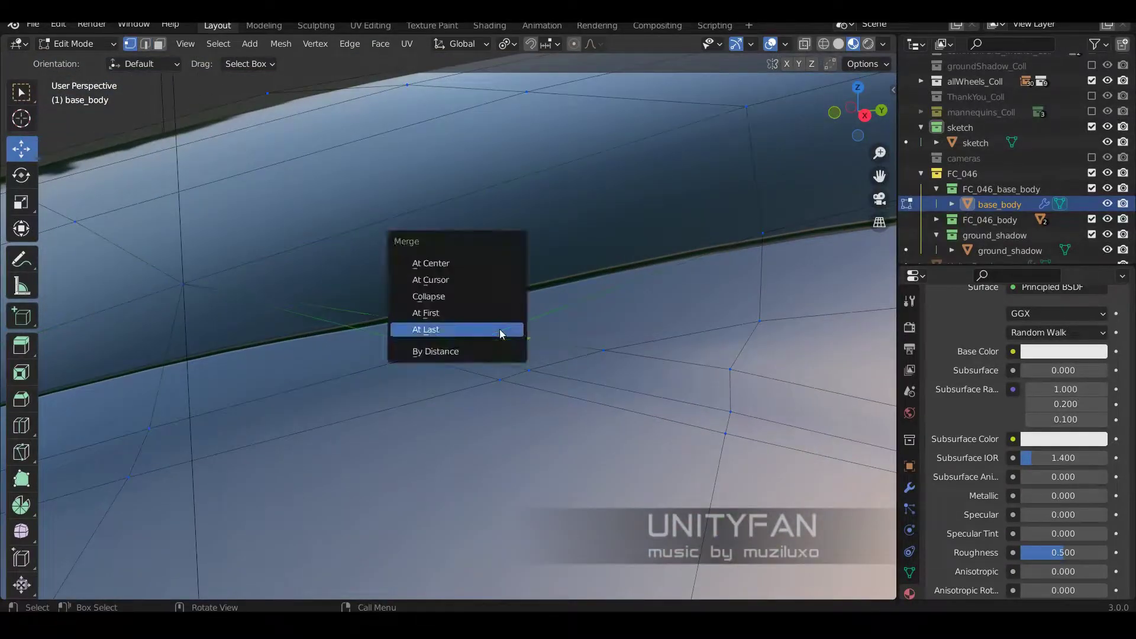
{"action": "left_click", "coordinate": [500, 334]}
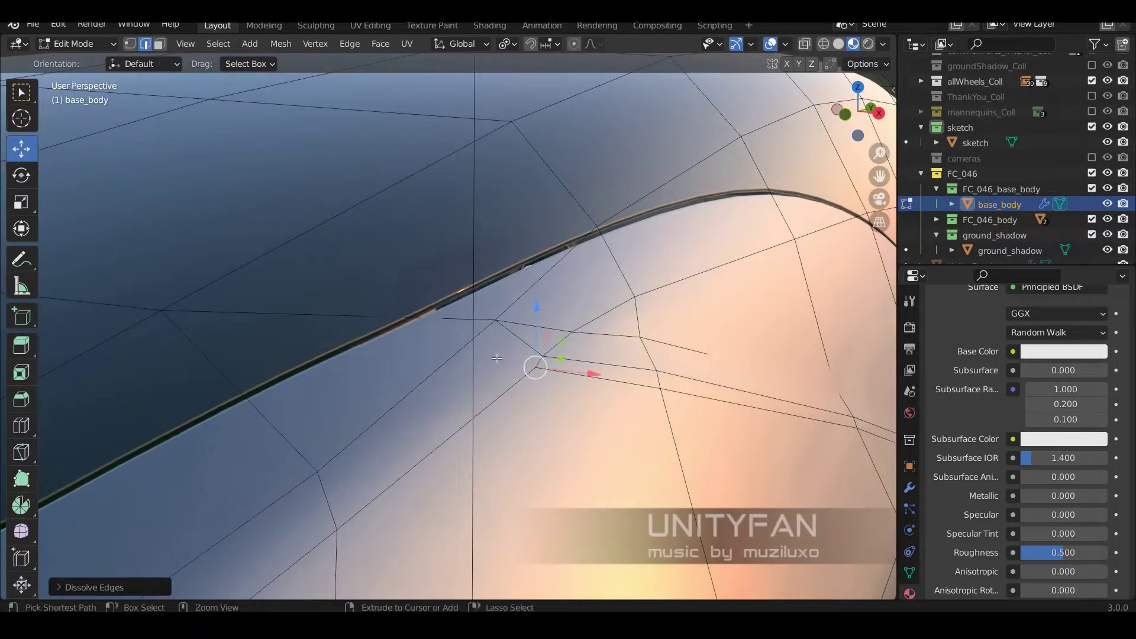
{"action": "key", "text": "1"}
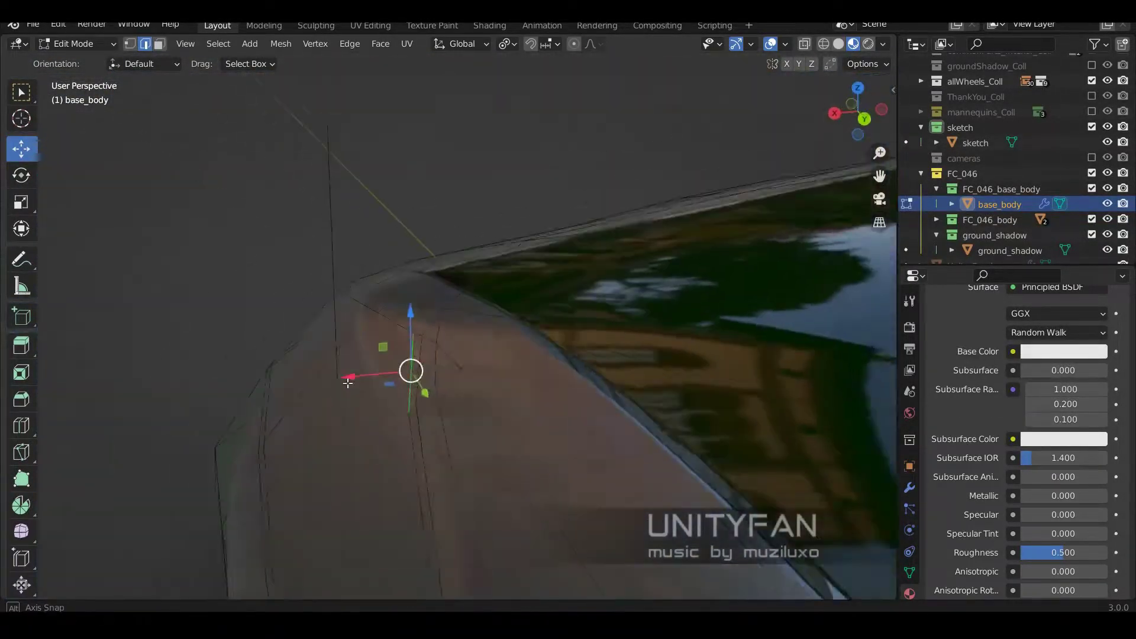
{"action": "middle_click_drag", "start_coordinate": [657, 353], "coordinate": [440, 360]}
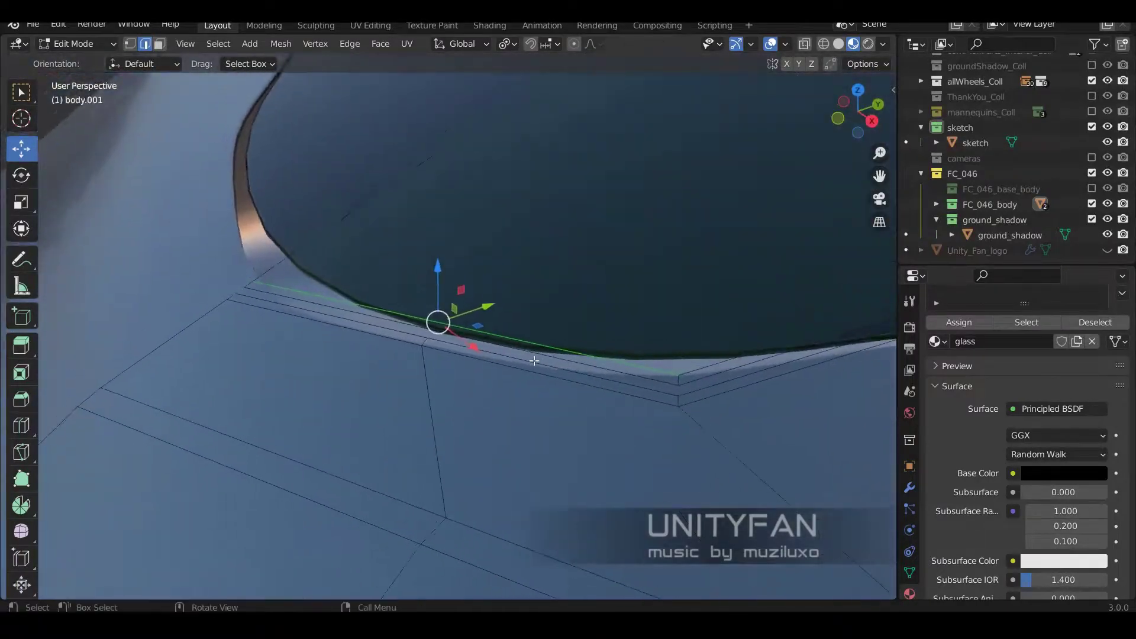
Step: Subdivide the canopy rim edge and move the new point to refine the outline
{"action": "right_click", "coordinate": [462, 329]}
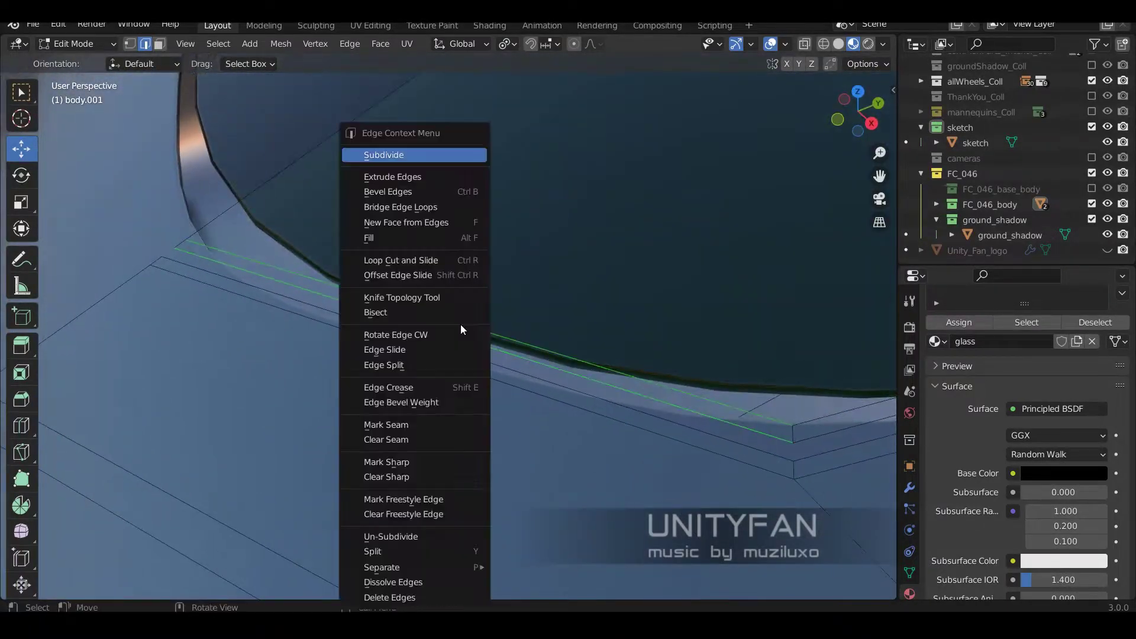
{"action": "left_click", "coordinate": [450, 155]}
{"action": "middle_click_drag", "start_coordinate": [451, 228], "coordinate": [534, 394]}
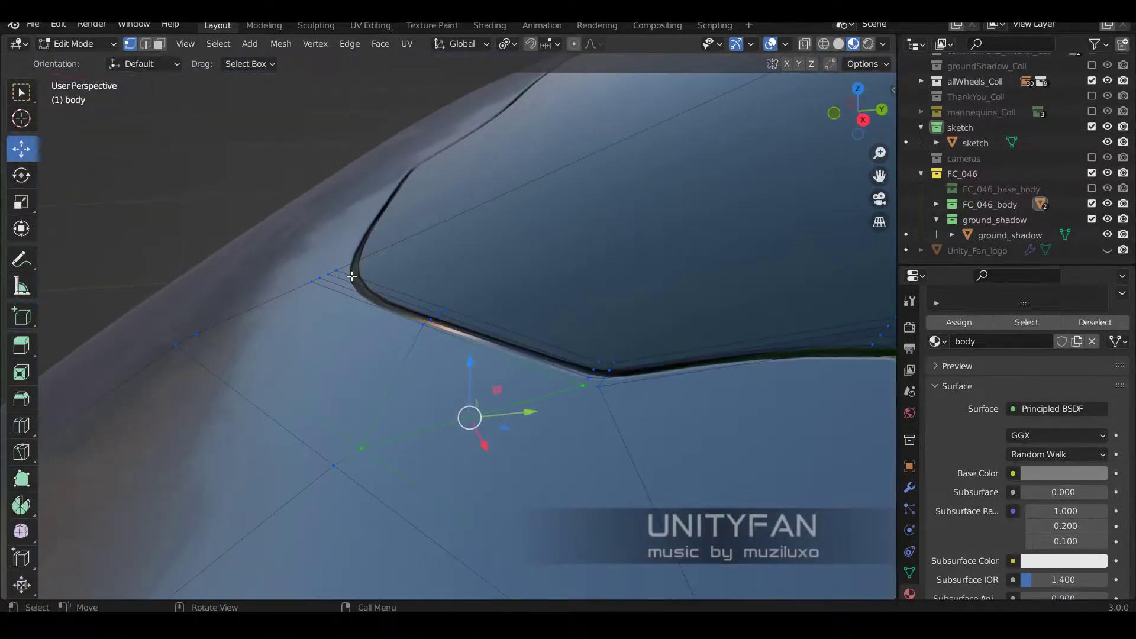
{"action": "key", "text": "g"}
{"action": "mouse_move", "coordinate": [352, 310]}
{"action": "middle_mouse_down"}
{"action": "mouse_move", "coordinate": [385, 266]}
{"action": "mouse_move", "coordinate": [597, 159]}
{"action": "mouse_move", "coordinate": [483, 190]}
{"action": "mouse_move", "coordinate": [299, 414]}
{"action": "middle_mouse_up"}
{"action": "scroll", "coordinate": [546, 323], "scroll_direction": "up", "scroll_amount": 5}
{"action": "middle_click_drag", "start_coordinate": [546, 323], "coordinate": [195, 86]}
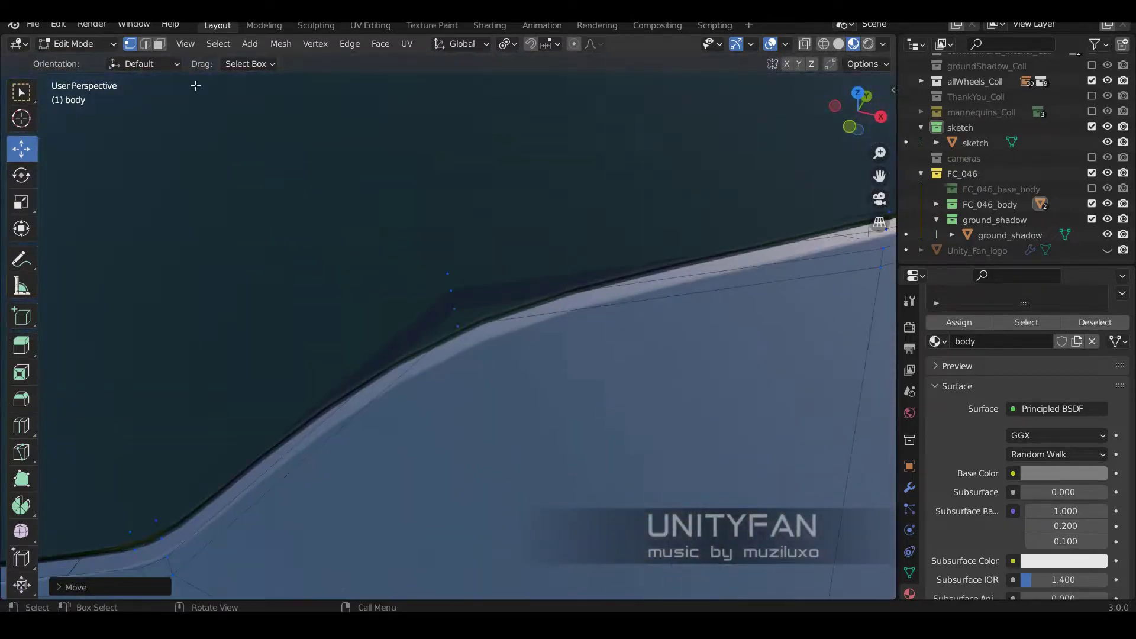
Step: Dissolve the surplus canopy edges and return to Object Mode to view the car
{"action": "key", "text": "x"}
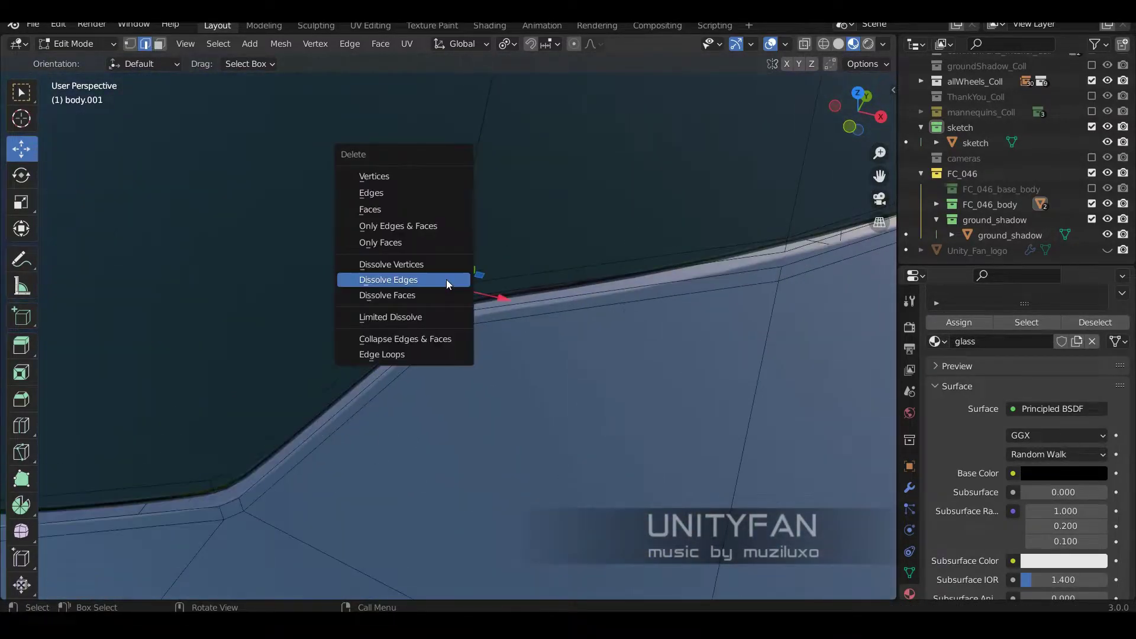
{"action": "left_click", "coordinate": [446, 280]}
{"action": "scroll", "coordinate": [446, 279], "scroll_direction": "down", "scroll_amount": 4}
{"action": "mouse_move", "coordinate": [446, 279]}
{"action": "middle_mouse_down"}
{"action": "mouse_move", "coordinate": [663, 240]}
{"action": "mouse_move", "coordinate": [507, 292]}
{"action": "middle_mouse_up"}
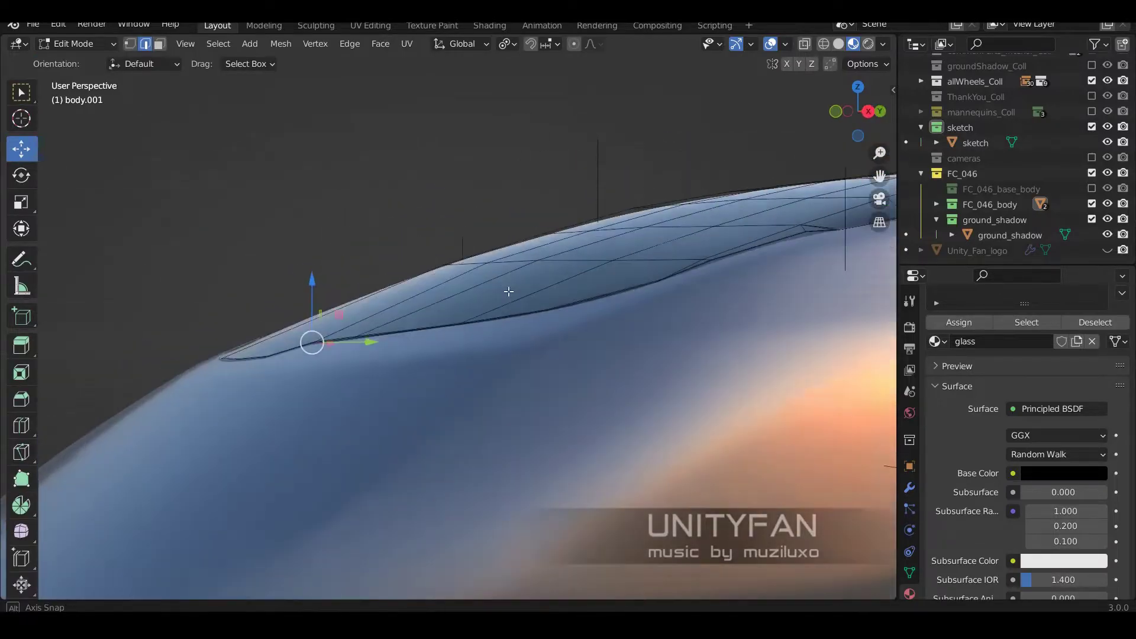
{"action": "scroll", "coordinate": [497, 335], "scroll_direction": "up", "scroll_amount": 3}
{"action": "scroll", "coordinate": [451, 345], "scroll_direction": "up", "scroll_amount": 2}
{"action": "mouse_move", "coordinate": [451, 345]}
{"action": "middle_mouse_down"}
{"action": "mouse_move", "coordinate": [390, 339]}
{"action": "mouse_move", "coordinate": [598, 320]}
{"action": "mouse_move", "coordinate": [604, 345]}
{"action": "middle_mouse_up"}
{"action": "key", "text": "Tab"}
{"action": "scroll", "coordinate": [515, 286], "scroll_direction": "down", "scroll_amount": 4}
{"action": "middle_click_drag", "start_coordinate": [515, 286], "coordinate": [596, 328]}
Step: Select the car body in Edit Mode and line it up in Right view over the sketch
{"action": "key", "text": "KP_3"}
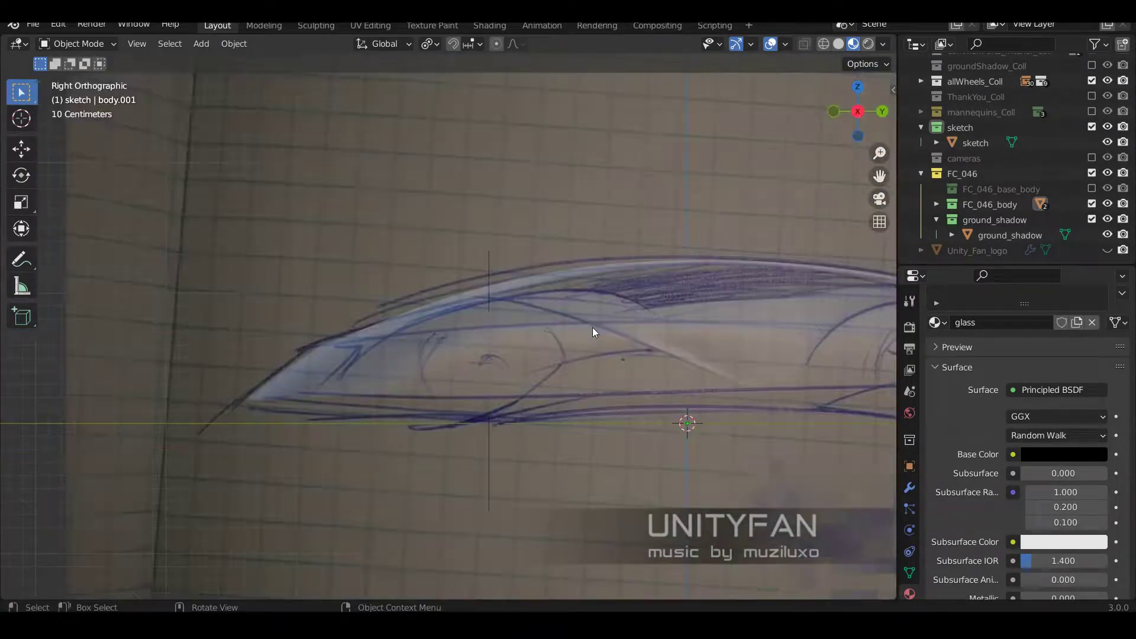
{"action": "scroll", "coordinate": [613, 349], "scroll_direction": "up", "scroll_amount": 2}
{"action": "scroll", "coordinate": [431, 349], "scroll_direction": "up", "scroll_amount": 2}
{"action": "middle_click_drag", "start_coordinate": [430, 349], "coordinate": [683, 342]}
{"action": "left_click", "coordinate": [576, 332]}
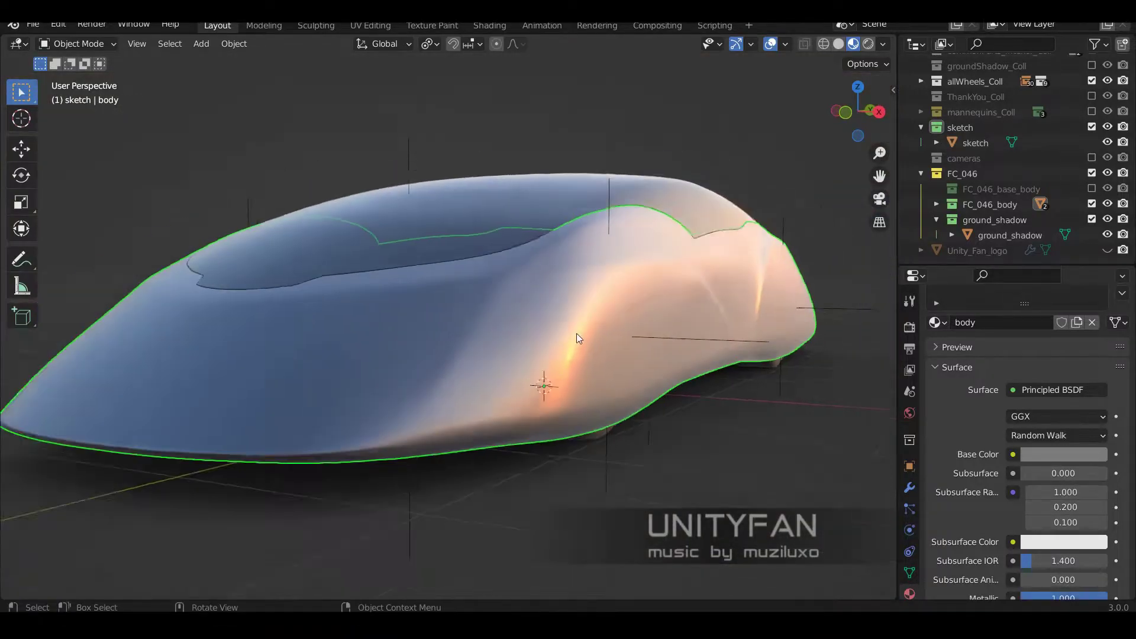
{"action": "key", "text": "Tab"}
{"action": "middle_click_drag", "start_coordinate": [576, 332], "coordinate": [663, 296]}
{"action": "key", "text": "KP_3"}
{"action": "scroll", "coordinate": [363, 338], "scroll_direction": "up", "scroll_amount": 3}
{"action": "middle_click_drag", "start_coordinate": [363, 337], "coordinate": [431, 345]}
{"action": "key", "text": "KP_3"}
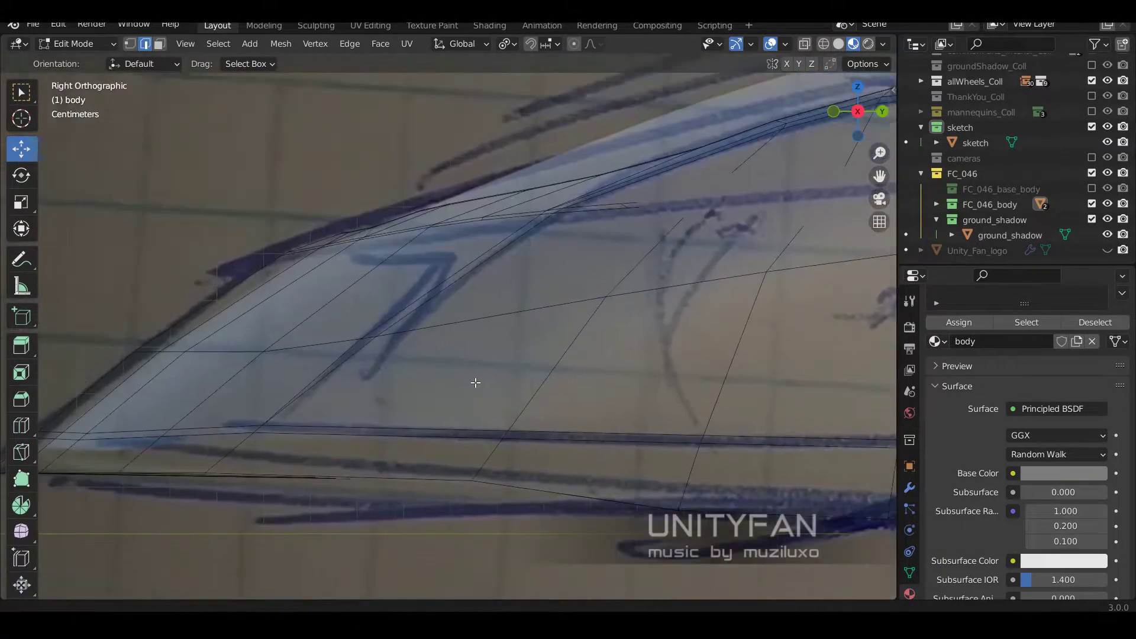
{"action": "scroll", "coordinate": [477, 380], "scroll_direction": "up", "scroll_amount": 2}
Step: Cut a new edge into the body side along the sketch's angled panel line
{"action": "key", "text": "1"}
{"action": "key", "text": "w"}
{"action": "scroll", "coordinate": [317, 267], "scroll_direction": "up", "scroll_amount": 2}
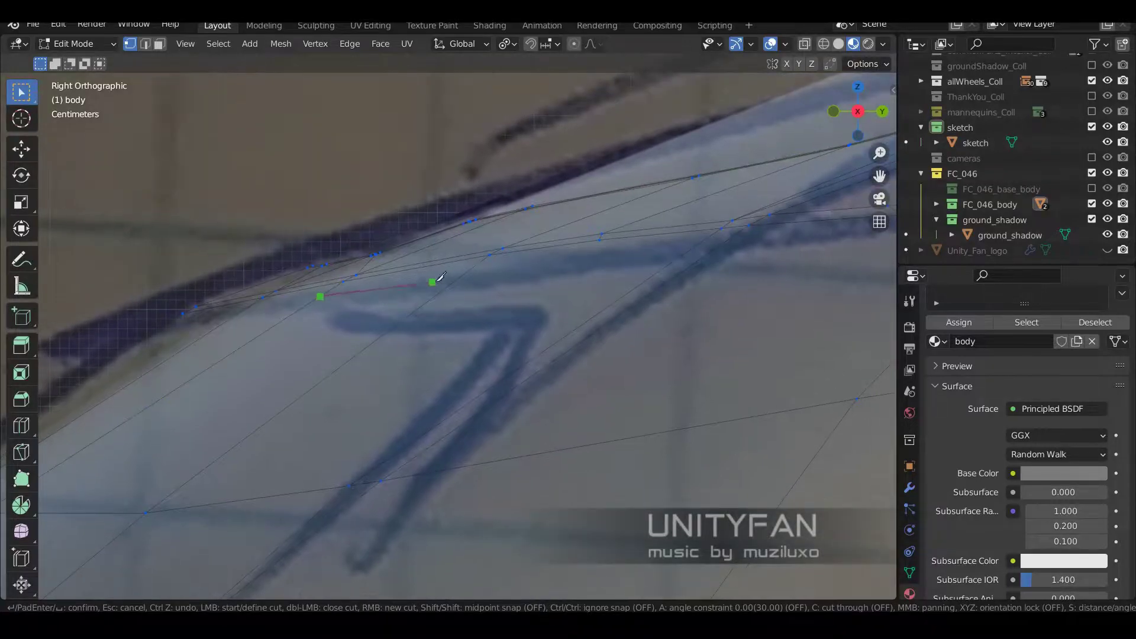
{"action": "left_click", "coordinate": [723, 243]}
{"action": "scroll", "coordinate": [574, 89], "scroll_direction": "down", "scroll_amount": 1}
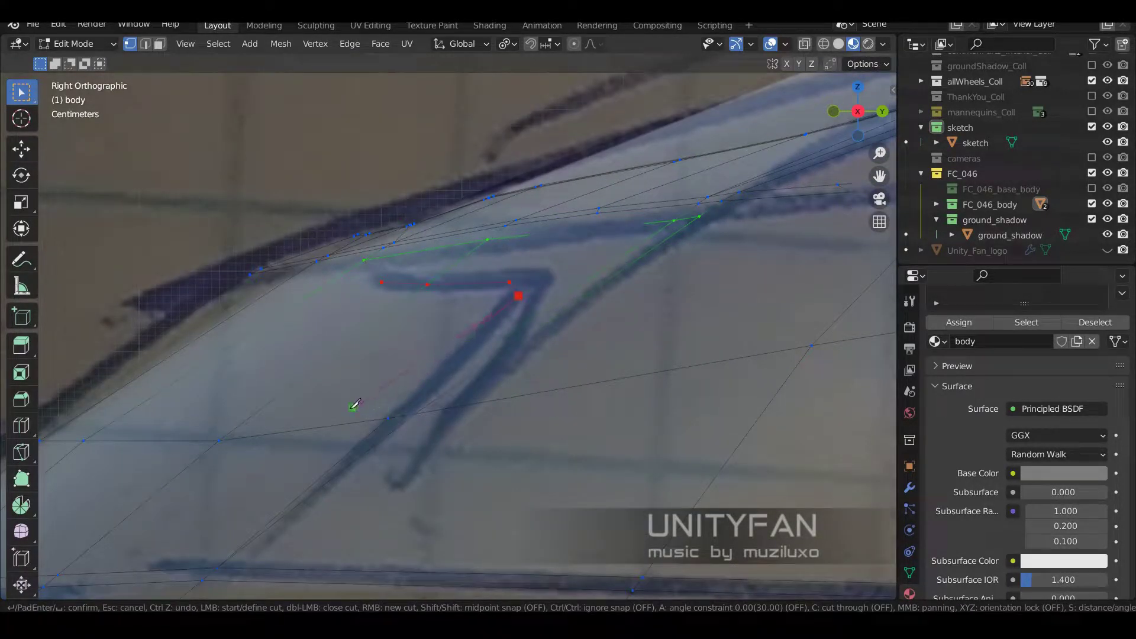
{"action": "key", "text": "Return"}
{"action": "mouse_move", "coordinate": [355, 422]}
{"action": "middle_mouse_down"}
{"action": "mouse_move", "coordinate": [565, 350]}
{"action": "mouse_move", "coordinate": [591, 327]}
{"action": "middle_mouse_up"}
Step: Move the vertices beneath the canopy front to follow the new cut
{"action": "key", "text": "shift+space"}
{"action": "key", "text": "g"}
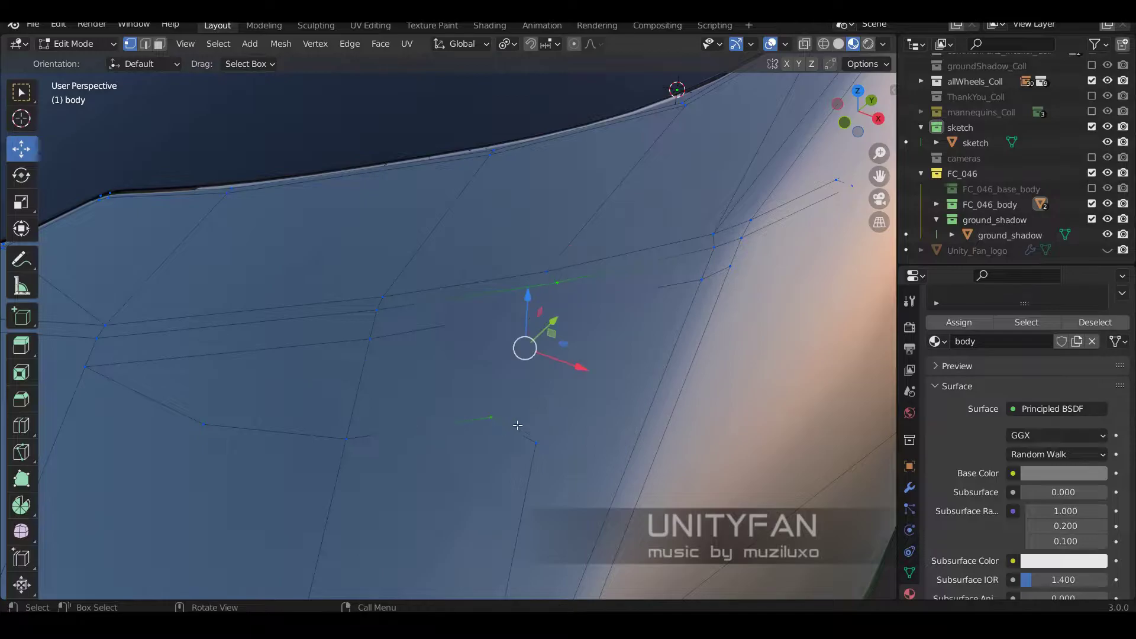
{"action": "scroll", "coordinate": [518, 425], "scroll_direction": "down", "scroll_amount": 2}
{"action": "scroll", "coordinate": [539, 402], "scroll_direction": "down", "scroll_amount": 2}
{"action": "scroll", "coordinate": [562, 373], "scroll_direction": "down", "scroll_amount": 2}
{"action": "scroll", "coordinate": [599, 332], "scroll_direction": "down", "scroll_amount": 2}
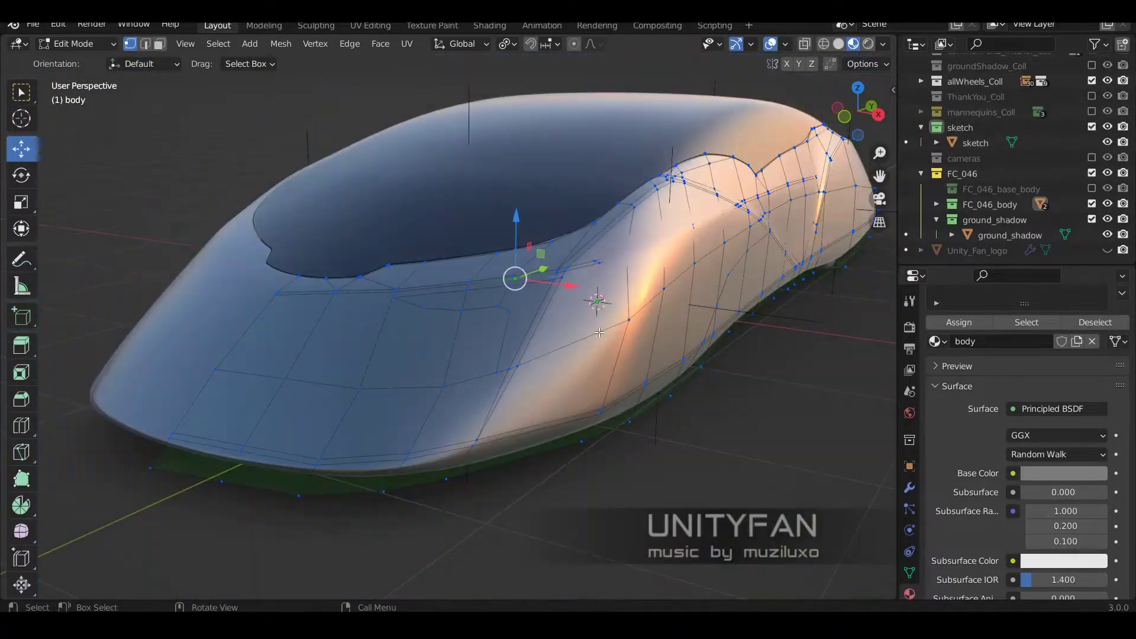
Step: Compare against the sketch in Right view and knife a second cut along the body side
{"action": "key", "text": "KP_3"}
{"action": "scroll", "coordinate": [581, 339], "scroll_direction": "up", "scroll_amount": 4}
{"action": "scroll", "coordinate": [488, 342], "scroll_direction": "up", "scroll_amount": 1}
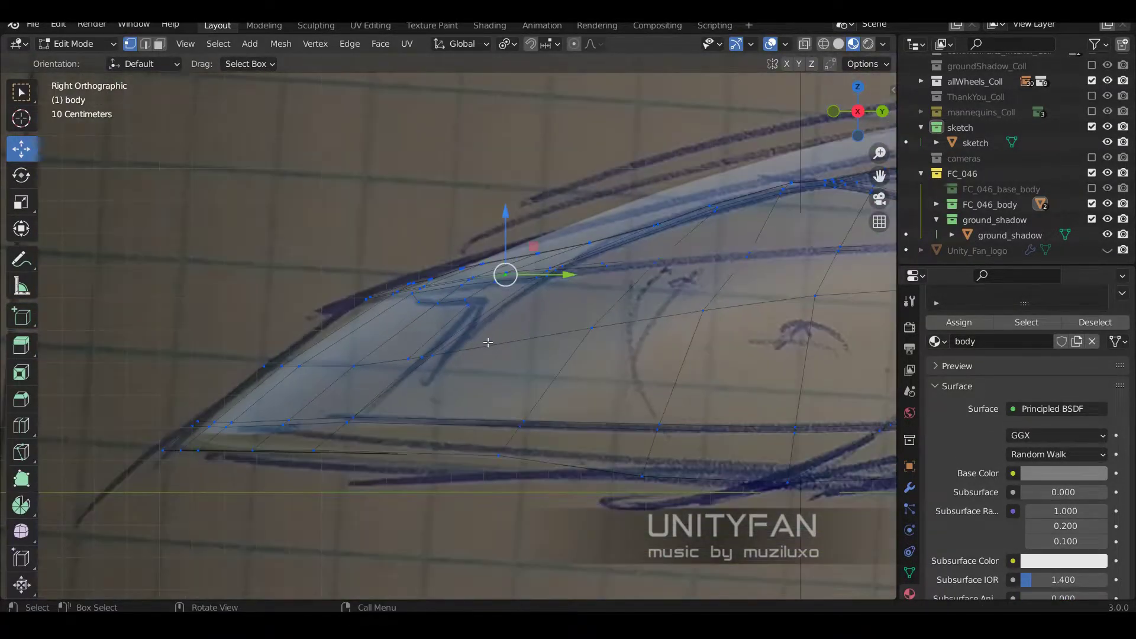
{"action": "middle_click_drag", "start_coordinate": [487, 342], "coordinate": [531, 327]}
{"action": "key", "text": "k"}
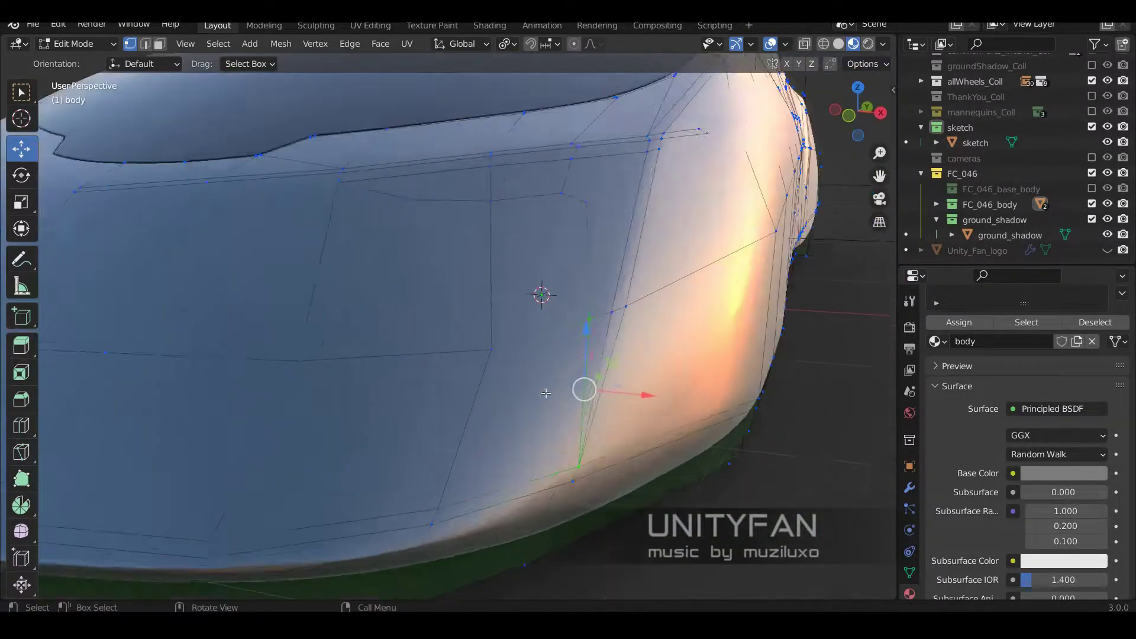
{"action": "mouse_move", "coordinate": [462, 471]}
{"action": "middle_mouse_down"}
{"action": "mouse_move", "coordinate": [541, 215]}
{"action": "mouse_move", "coordinate": [510, 252]}
{"action": "mouse_move", "coordinate": [499, 312]}
{"action": "middle_mouse_up"}
{"action": "key", "text": "Return"}
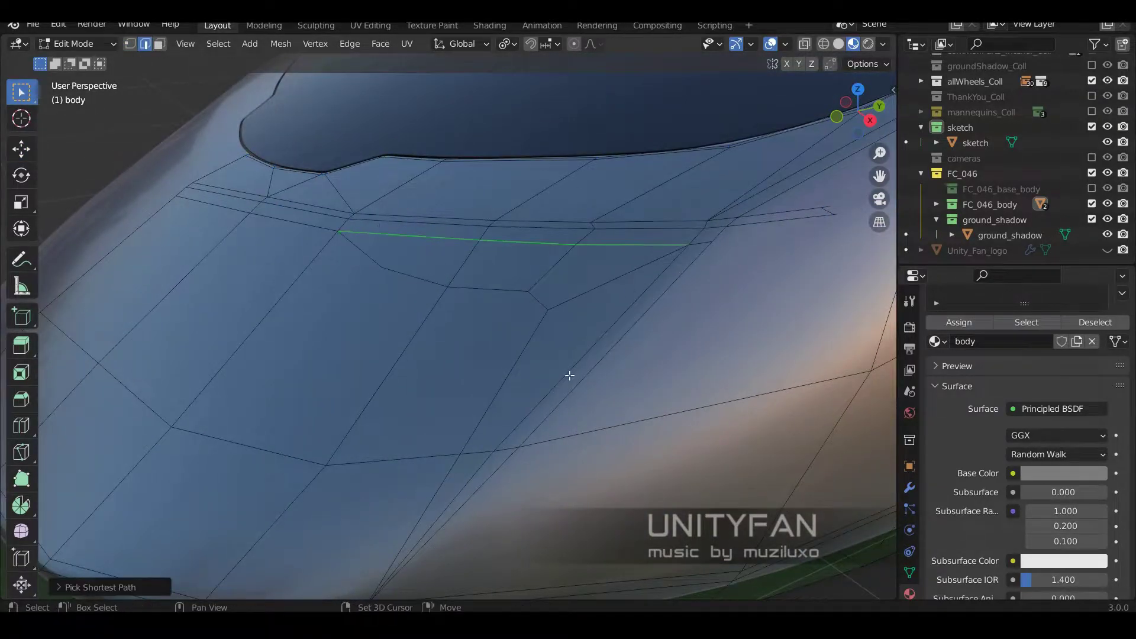
Step: Select the edge path along the new angled panel cut
{"action": "scroll", "coordinate": [569, 375], "scroll_direction": "down", "scroll_amount": 3}
{"action": "left_click", "coordinate": [436, 254], "text": "ctrl"}
{"action": "scroll", "coordinate": [391, 329], "scroll_direction": "down", "scroll_amount": 4}
{"action": "scroll", "coordinate": [595, 275], "scroll_direction": "up", "scroll_amount": 5}
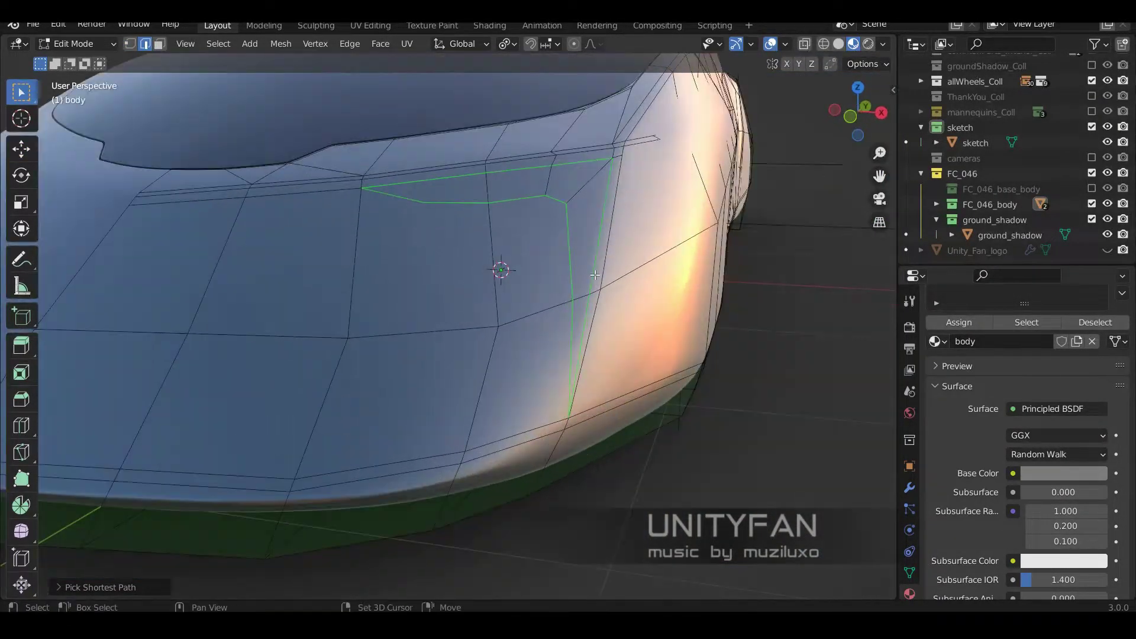
{"action": "key", "text": "1"}
{"action": "middle_click_drag", "start_coordinate": [477, 278], "coordinate": [509, 290]}
{"action": "scroll", "coordinate": [510, 293], "scroll_direction": "up", "scroll_amount": 4}
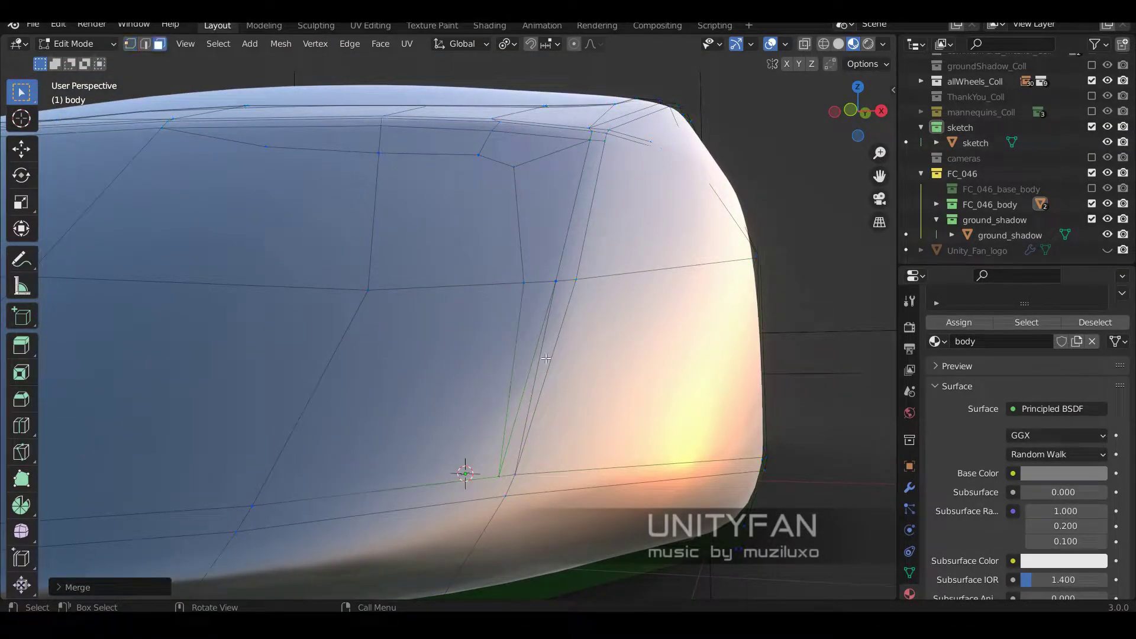
{"action": "scroll", "coordinate": [528, 390], "scroll_direction": "down", "scroll_amount": 4}
{"action": "left_click", "coordinate": [129, 44]}
{"action": "scroll", "coordinate": [450, 319], "scroll_direction": "up", "scroll_amount": 6}
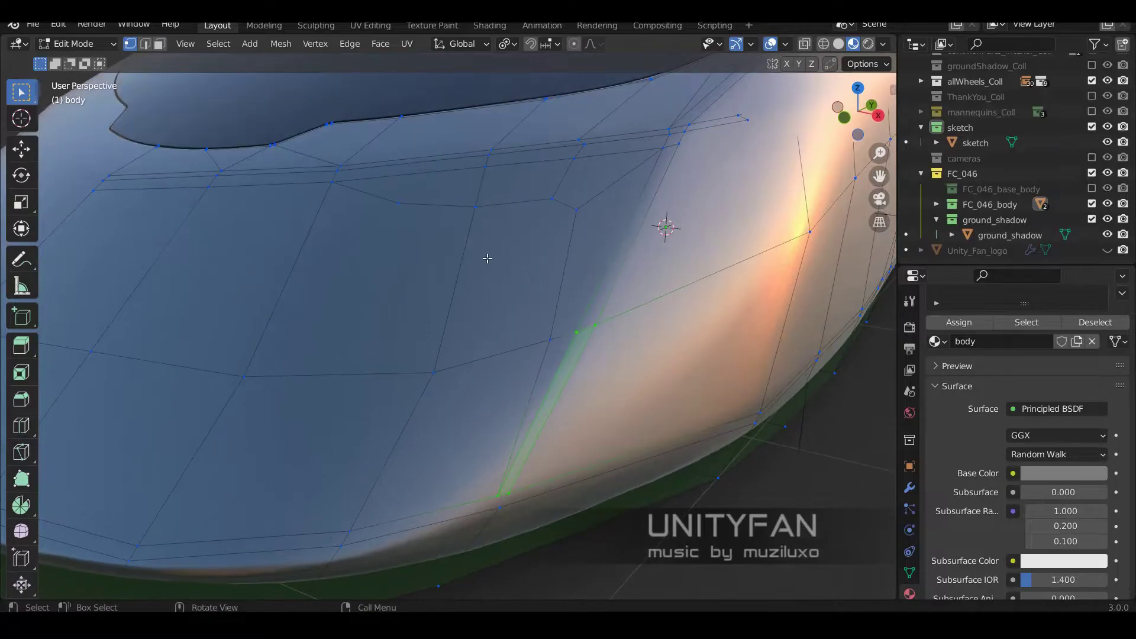
{"action": "left_click", "coordinate": [656, 175], "text": "ctrl"}
{"action": "mouse_move", "coordinate": [656, 174]}
{"action": "middle_mouse_down"}
{"action": "mouse_move", "coordinate": [553, 381]}
{"action": "mouse_move", "coordinate": [584, 312]}
{"action": "middle_mouse_up"}
{"action": "scroll", "coordinate": [448, 157], "scroll_direction": "down", "scroll_amount": 2}
Step: Bevel the selected edge path into a groove band for the side slot
{"action": "key", "text": "ctrl+b"}
{"action": "left_click", "coordinate": [669, 393]}
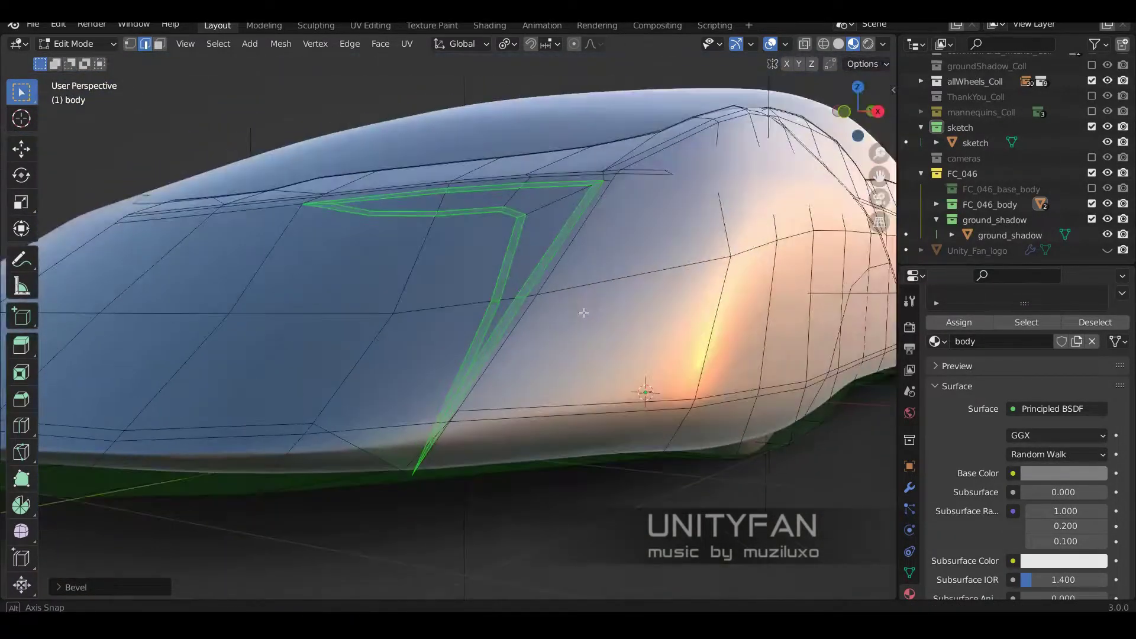
{"action": "scroll", "coordinate": [584, 312], "scroll_direction": "up", "scroll_amount": 3}
{"action": "key", "text": "shift+space"}
{"action": "key", "text": "r"}
{"action": "key", "text": "w"}
Step: Dissolve surplus edges and pull the slot vertices toward the groove's end
{"action": "scroll", "coordinate": [658, 358], "scroll_direction": "up", "scroll_amount": 3}
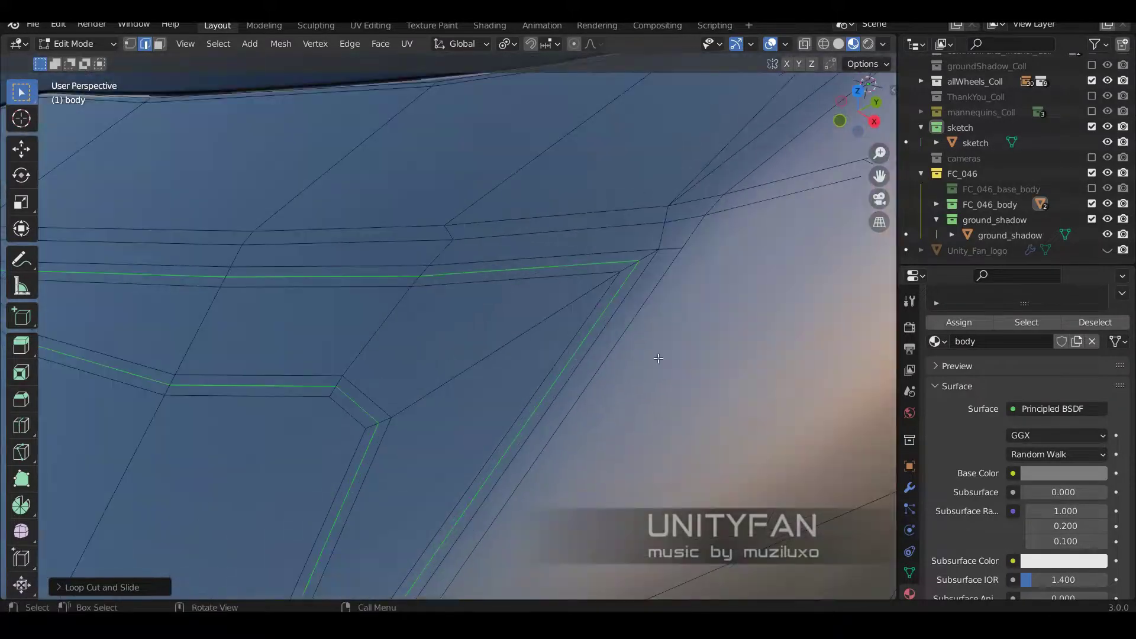
{"action": "scroll", "coordinate": [512, 328], "scroll_direction": "up", "scroll_amount": 3}
{"action": "key", "text": "3"}
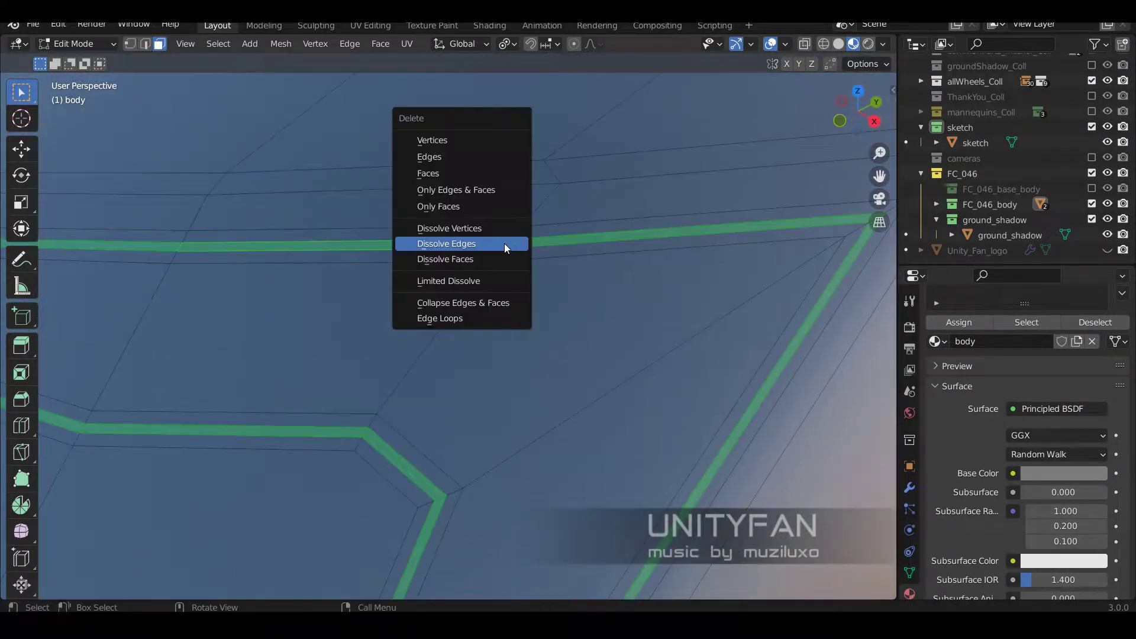
{"action": "left_click", "coordinate": [506, 245]}
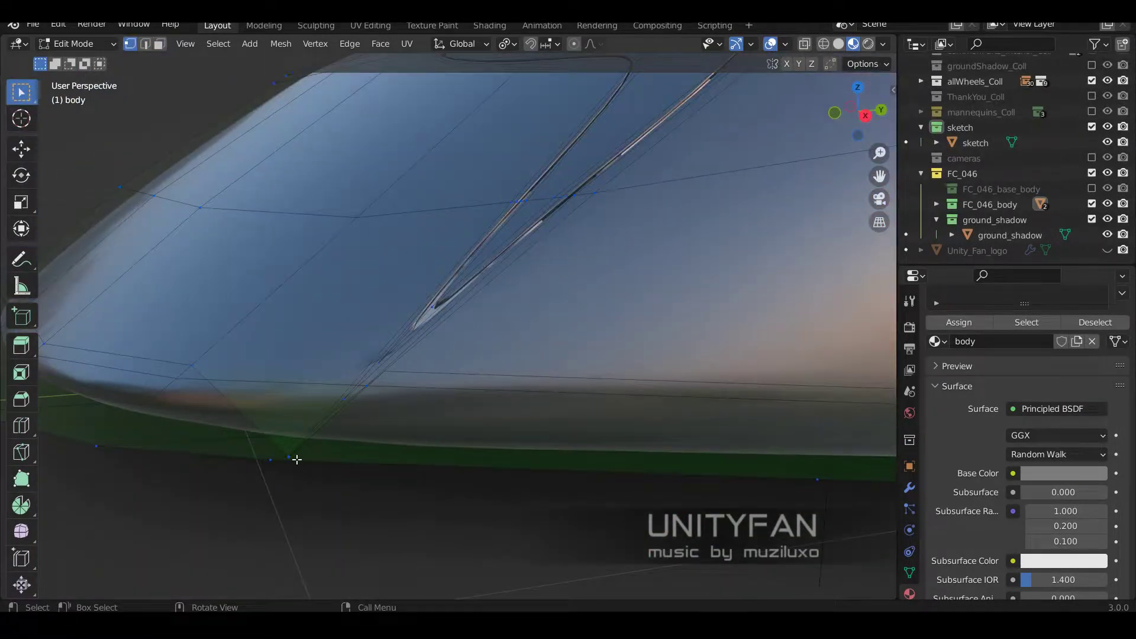
{"action": "left_click", "coordinate": [22, 149]}
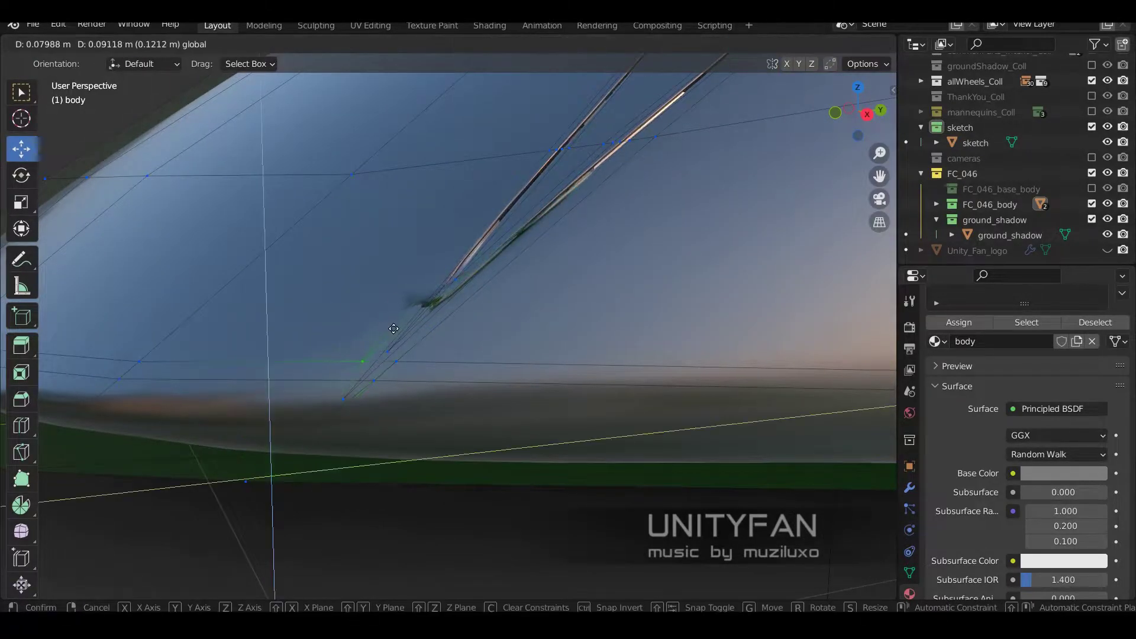
{"action": "left_click_drag", "start_coordinate": [394, 328], "coordinate": [317, 333]}
{"action": "scroll", "coordinate": [317, 333], "scroll_direction": "down", "scroll_amount": 5}
{"action": "middle_click_drag", "start_coordinate": [317, 333], "coordinate": [193, 86]}
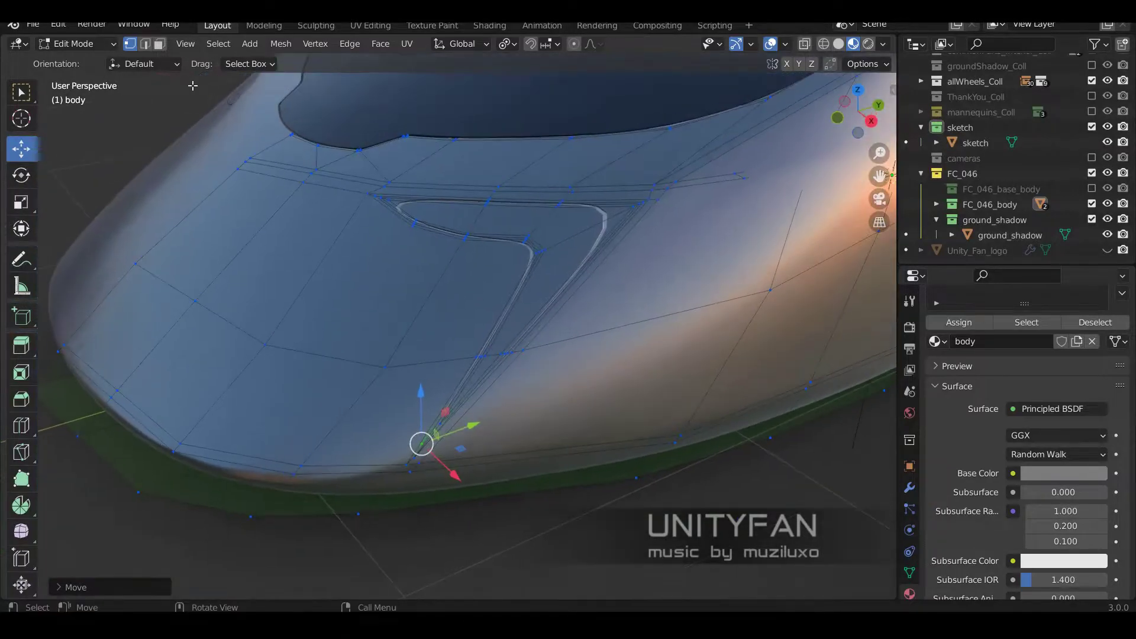
{"action": "middle_click_drag", "start_coordinate": [555, 279], "coordinate": [551, 303], "text": "ctrl"}
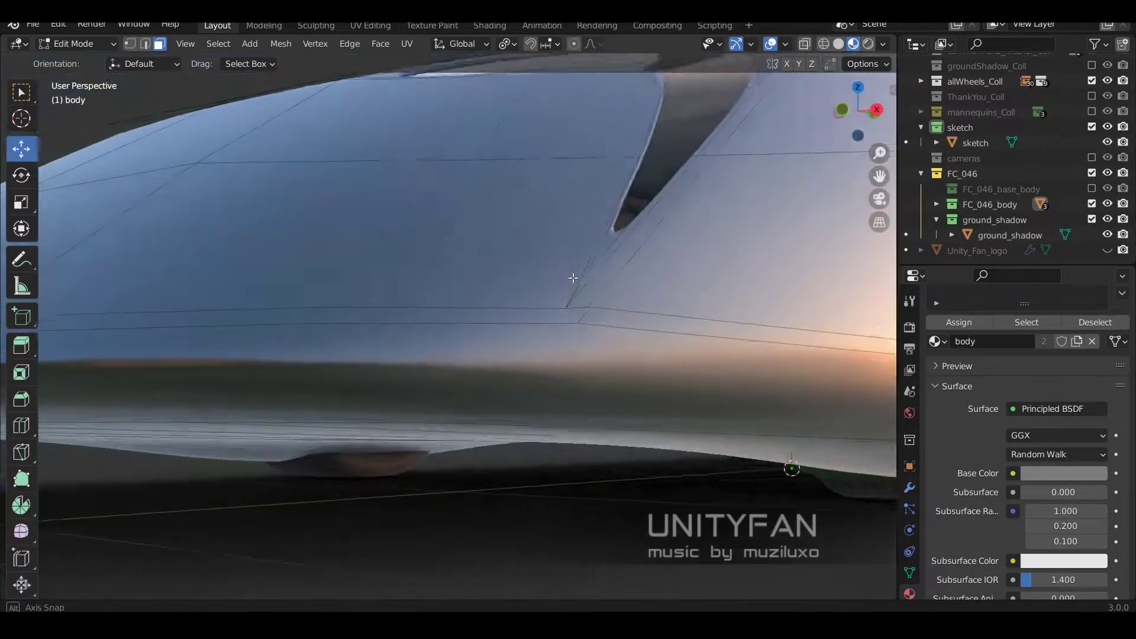
Step: Reposition the vertex near the side slot's lower tip
{"action": "middle_click_drag", "start_coordinate": [573, 277], "coordinate": [518, 346]}
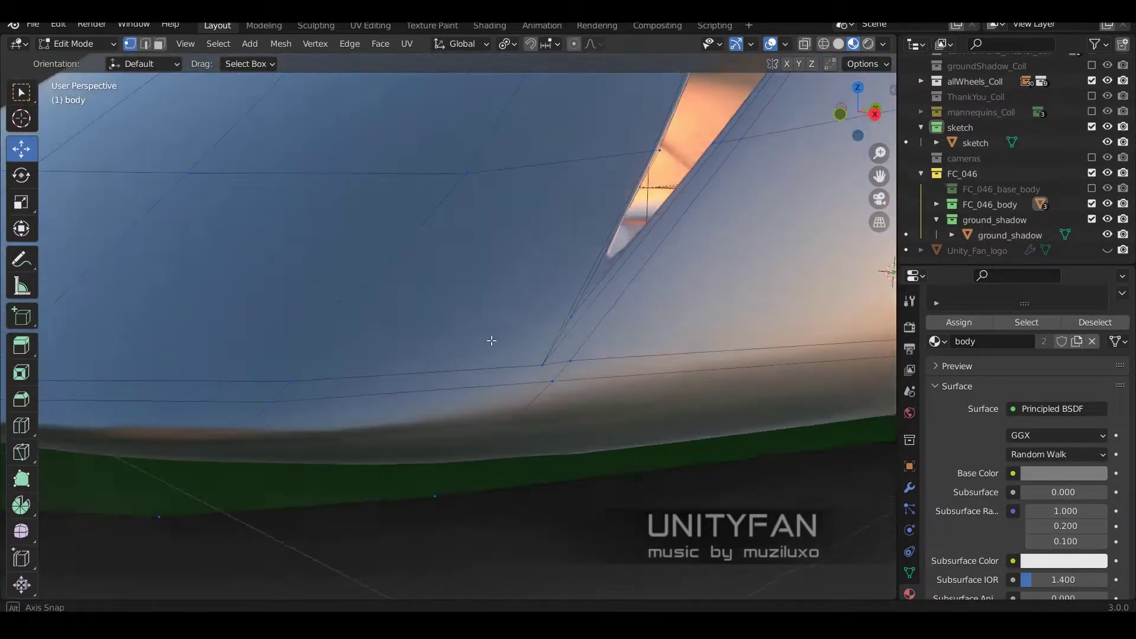
{"action": "key", "text": "1"}
{"action": "scroll", "coordinate": [504, 402], "scroll_direction": "down", "scroll_amount": 3}
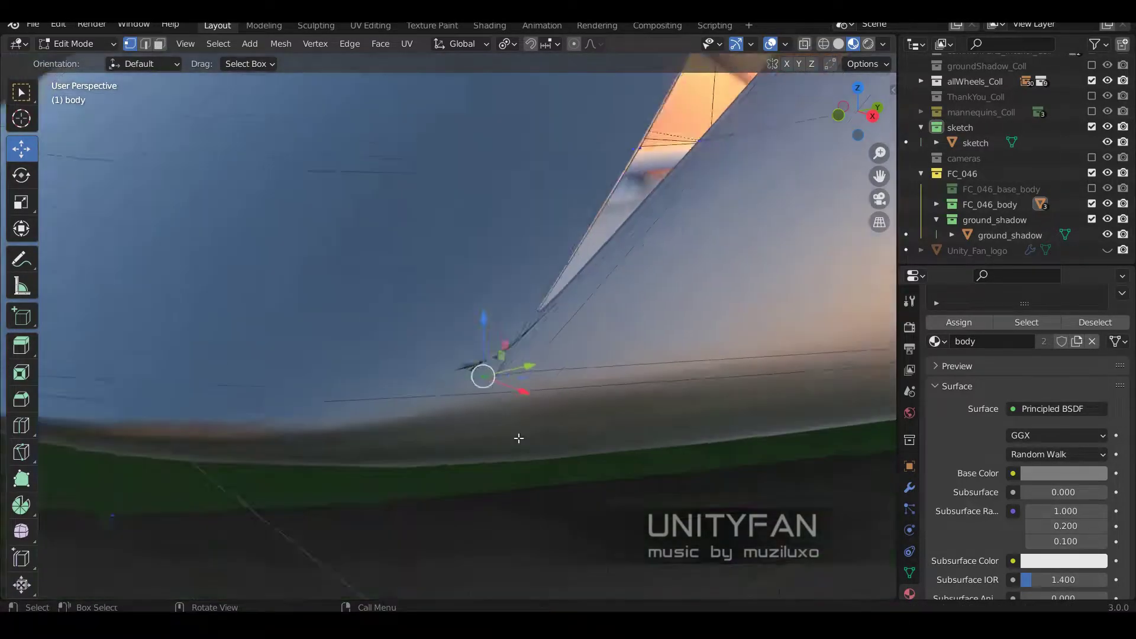
{"action": "middle_click_drag", "start_coordinate": [518, 436], "coordinate": [540, 358]}
{"action": "scroll", "coordinate": [425, 353], "scroll_direction": "up", "scroll_amount": 5}
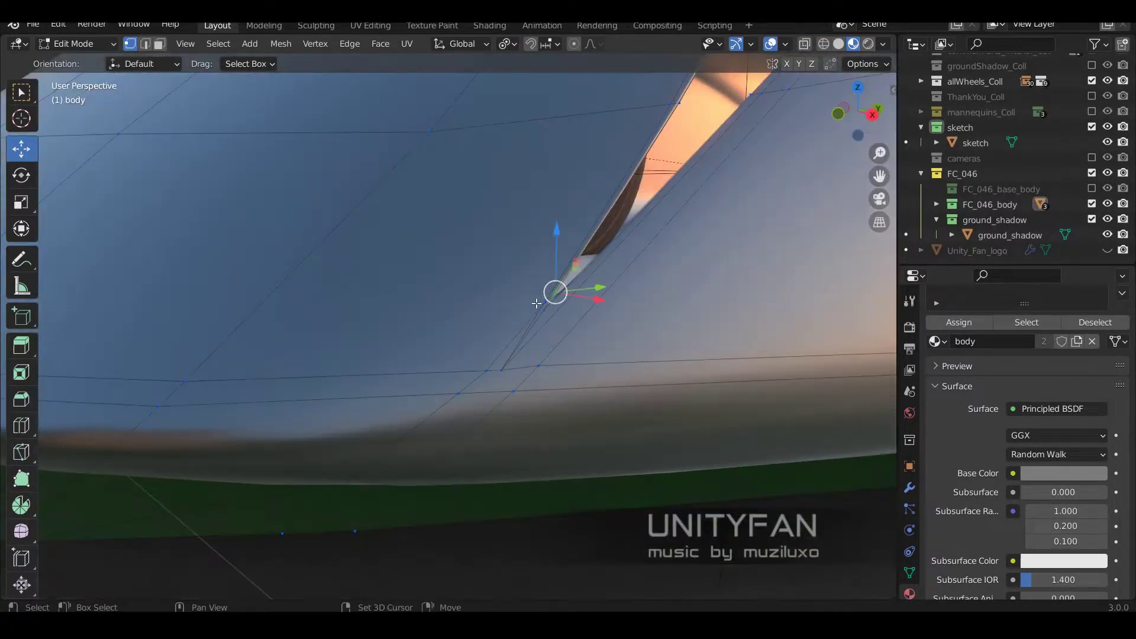
{"action": "middle_click_drag", "start_coordinate": [553, 292], "coordinate": [564, 344]}
{"action": "key", "text": "g"}
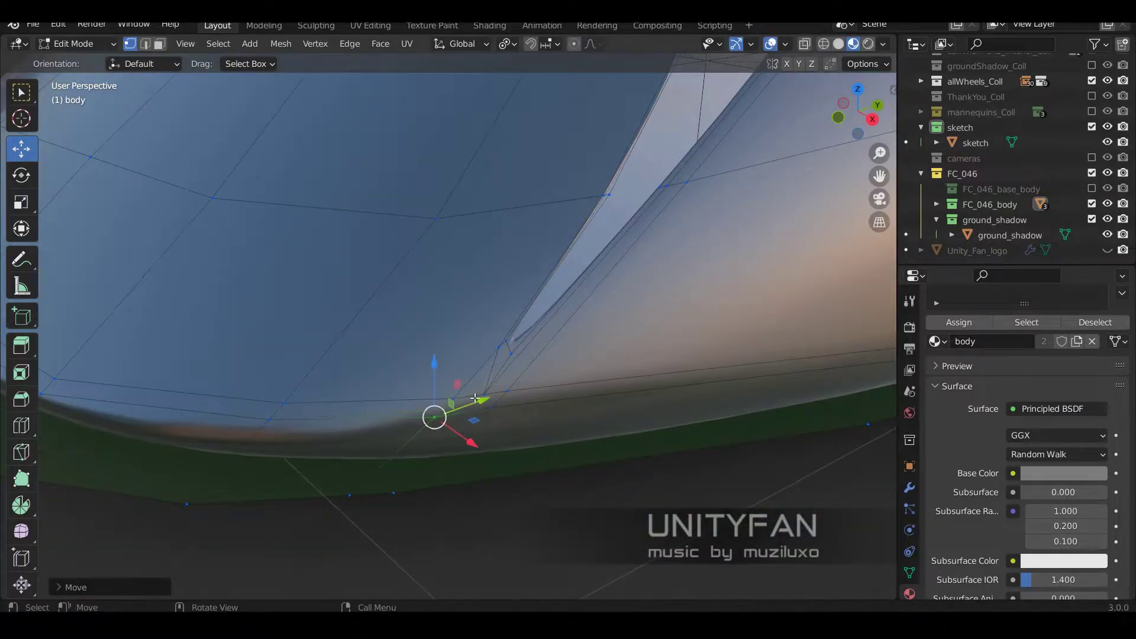
{"action": "middle_click_drag", "start_coordinate": [475, 399], "coordinate": [355, 473]}
{"action": "key", "text": "g"}
{"action": "left_click", "coordinate": [402, 414]}
{"action": "scroll", "coordinate": [513, 291], "scroll_direction": "up", "scroll_amount": 3}
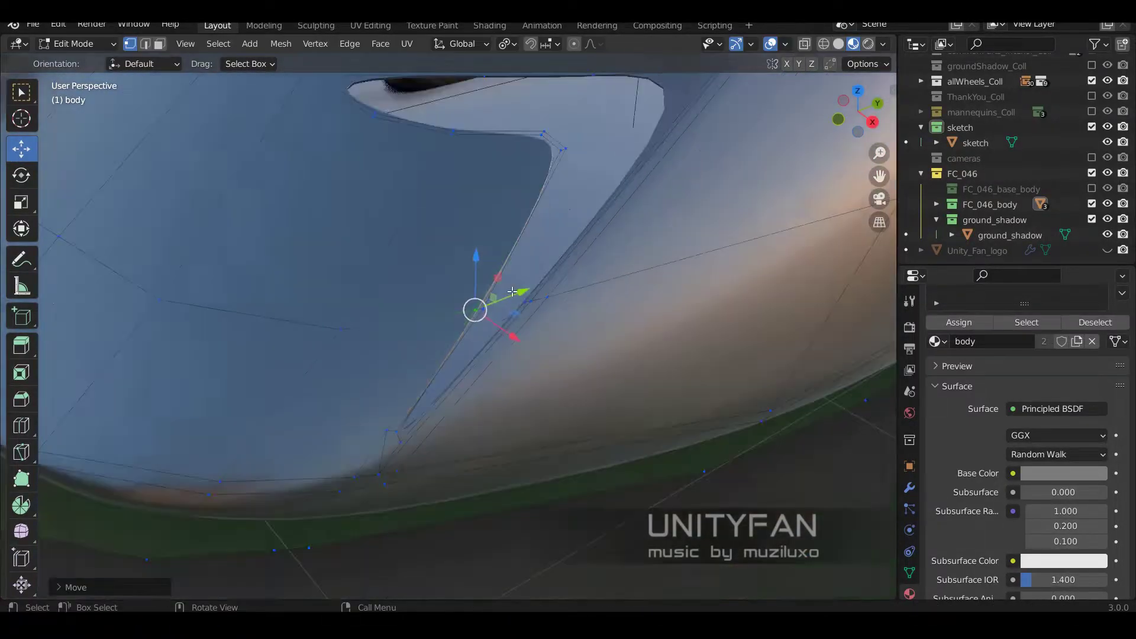
{"action": "scroll", "coordinate": [512, 291], "scroll_direction": "up", "scroll_amount": 4}
Step: Knife-cut new edges across the body and near the canopy corner
{"action": "key", "text": "k"}
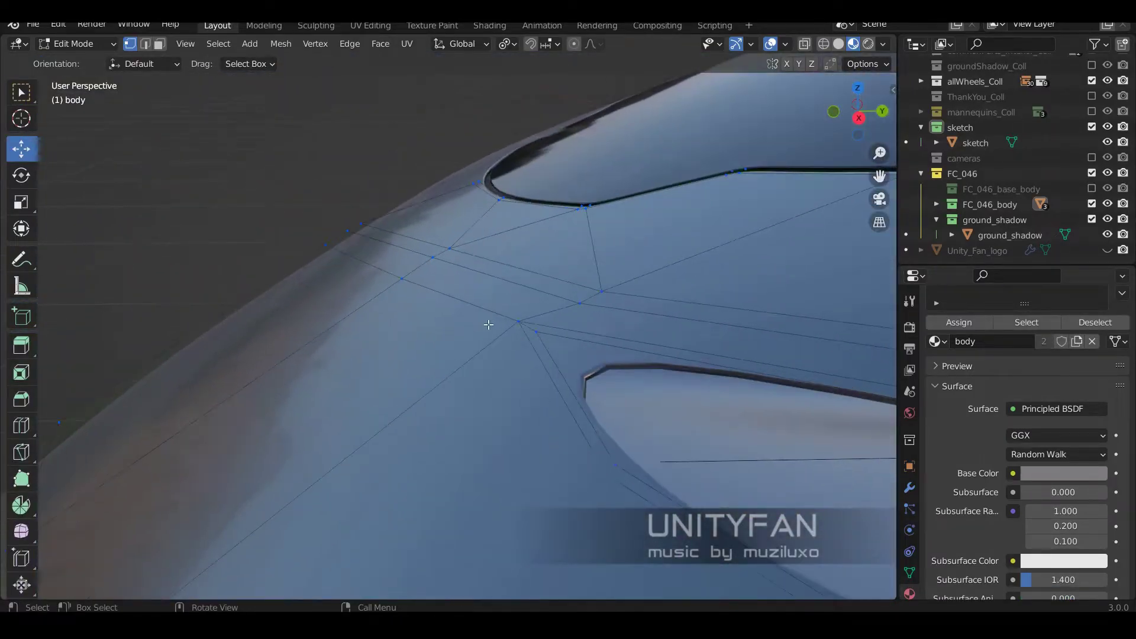
{"action": "key", "text": "Return"}
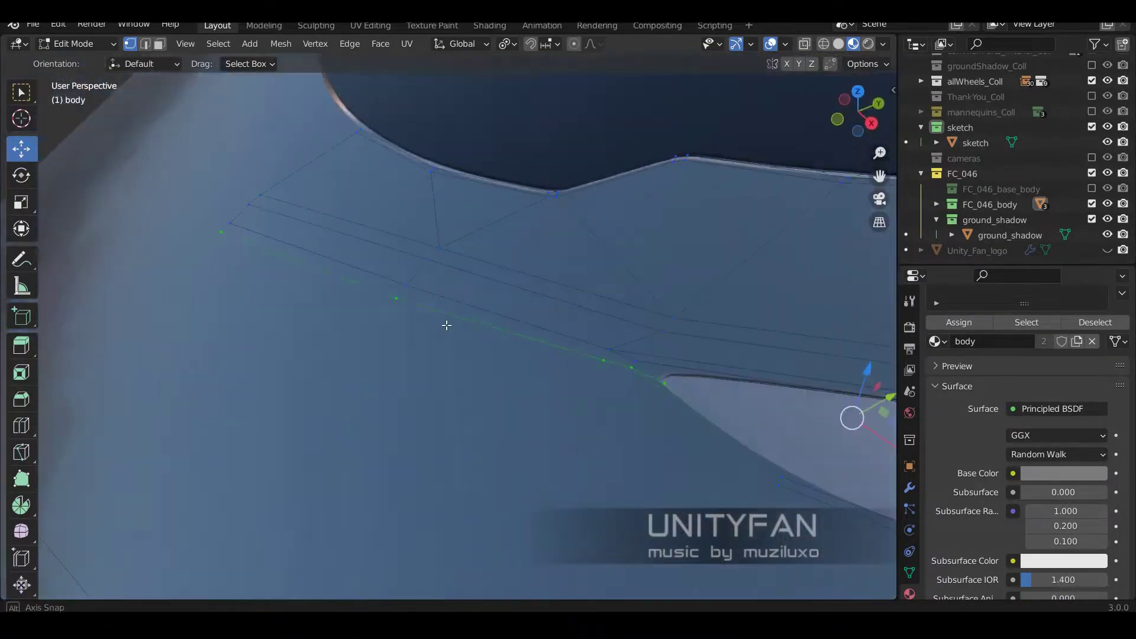
{"action": "middle_click_drag", "start_coordinate": [330, 271], "coordinate": [369, 275]}
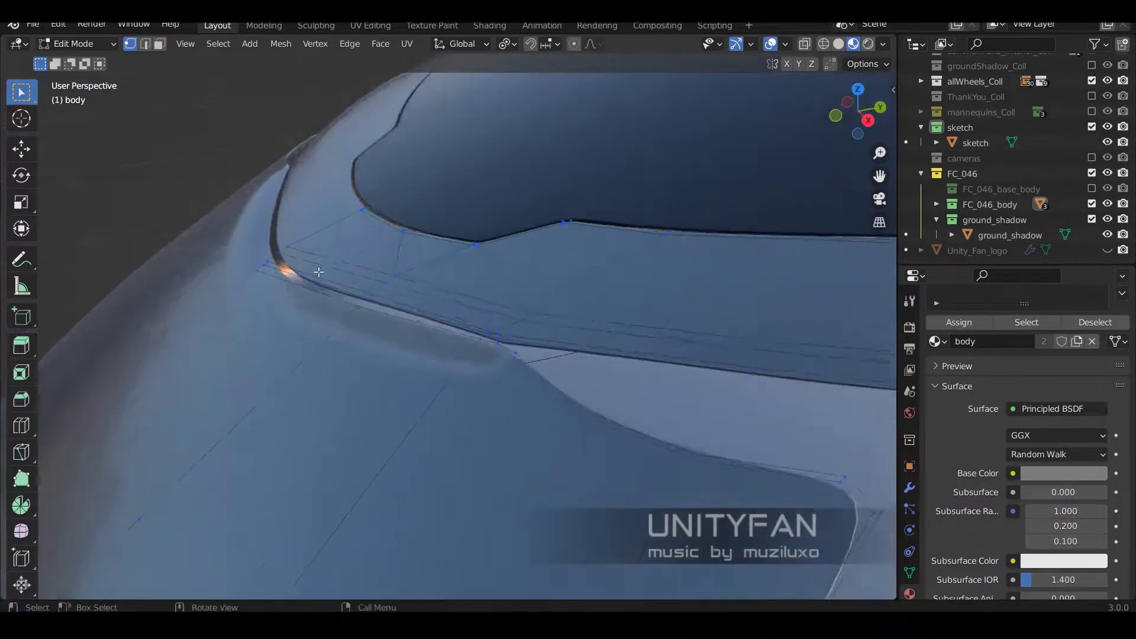
{"action": "key", "text": "k"}
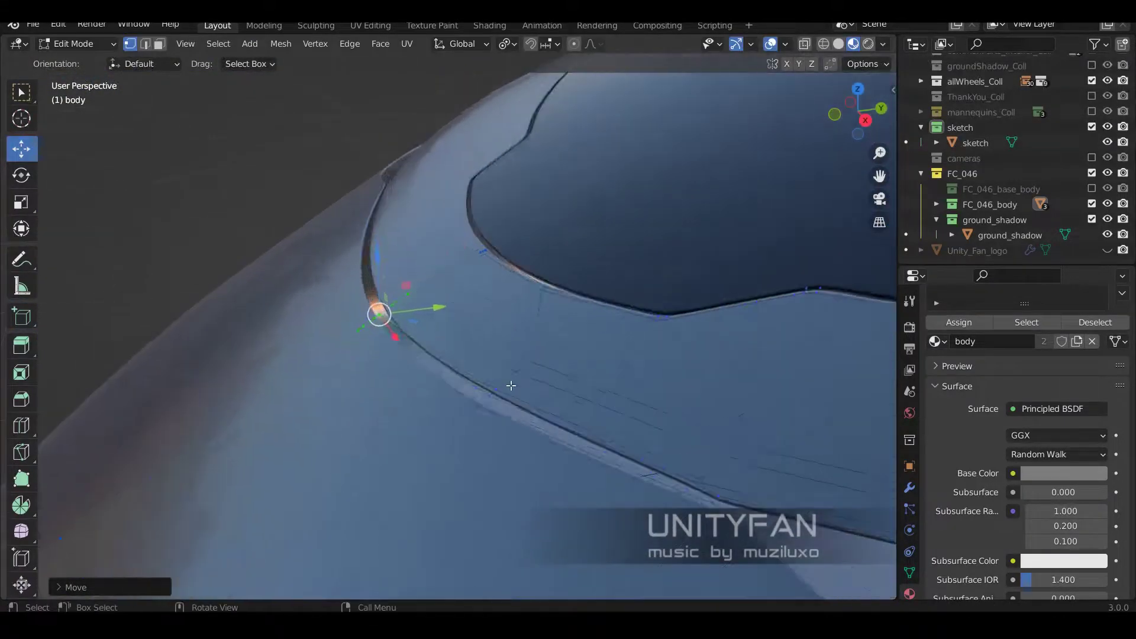
{"action": "mouse_move", "coordinate": [512, 385]}
{"action": "middle_mouse_down"}
{"action": "mouse_move", "coordinate": [397, 313]}
{"action": "mouse_move", "coordinate": [498, 338]}
{"action": "middle_mouse_up"}
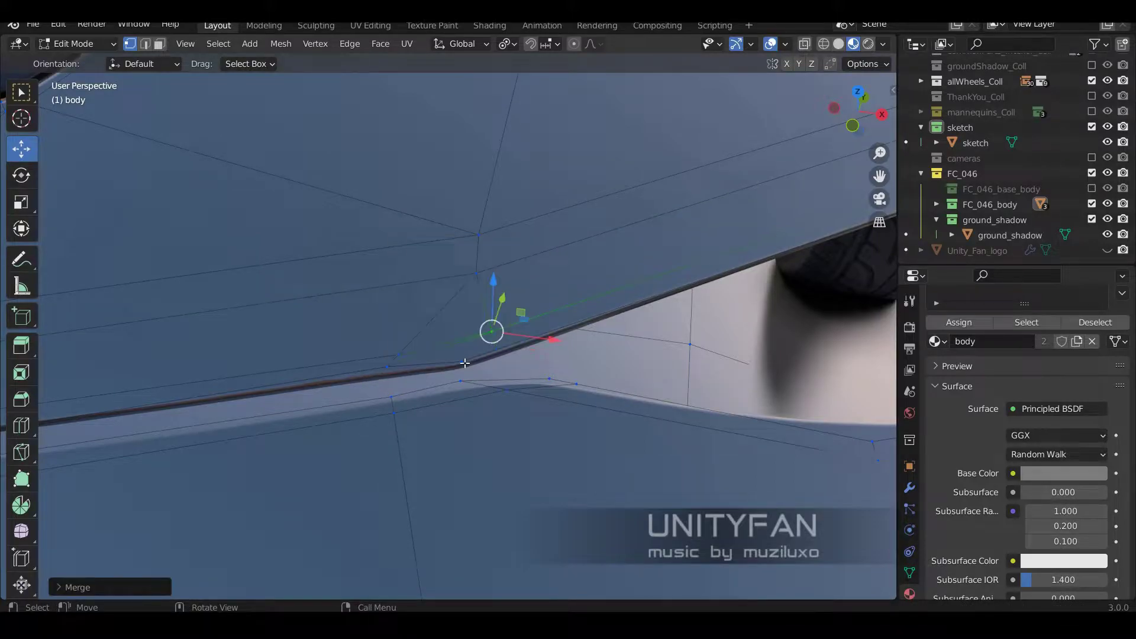
{"action": "key", "text": "3"}
{"action": "mouse_move", "coordinate": [405, 345]}
{"action": "middle_mouse_down"}
{"action": "mouse_move", "coordinate": [499, 332]}
{"action": "mouse_move", "coordinate": [366, 382]}
{"action": "middle_mouse_up"}
{"action": "scroll", "coordinate": [498, 332], "scroll_direction": "down", "scroll_amount": 5}
Step: Check the body against the sketch in Right Ortho view (numpad 3)
{"action": "key", "text": "Tab"}
{"action": "scroll", "coordinate": [404, 357], "scroll_direction": "up", "scroll_amount": 6}
{"action": "key", "text": "Tab"}
{"action": "scroll", "coordinate": [540, 363], "scroll_direction": "up", "scroll_amount": 5}
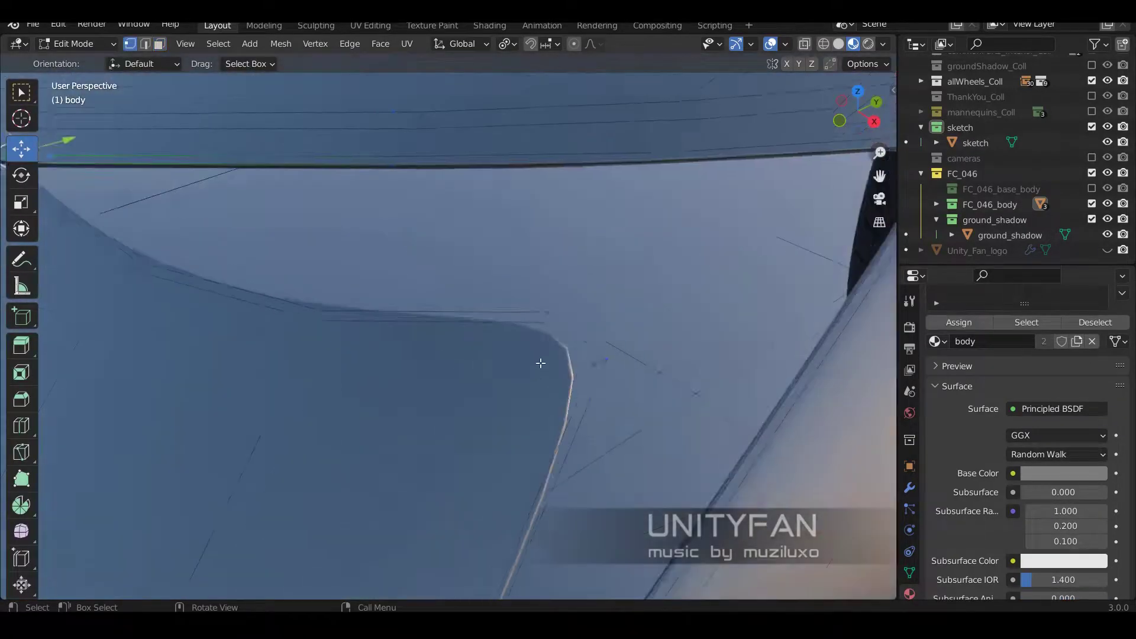
{"action": "scroll", "coordinate": [474, 359], "scroll_direction": "down", "scroll_amount": 4}
{"action": "middle_click_drag", "start_coordinate": [406, 335], "coordinate": [440, 292]}
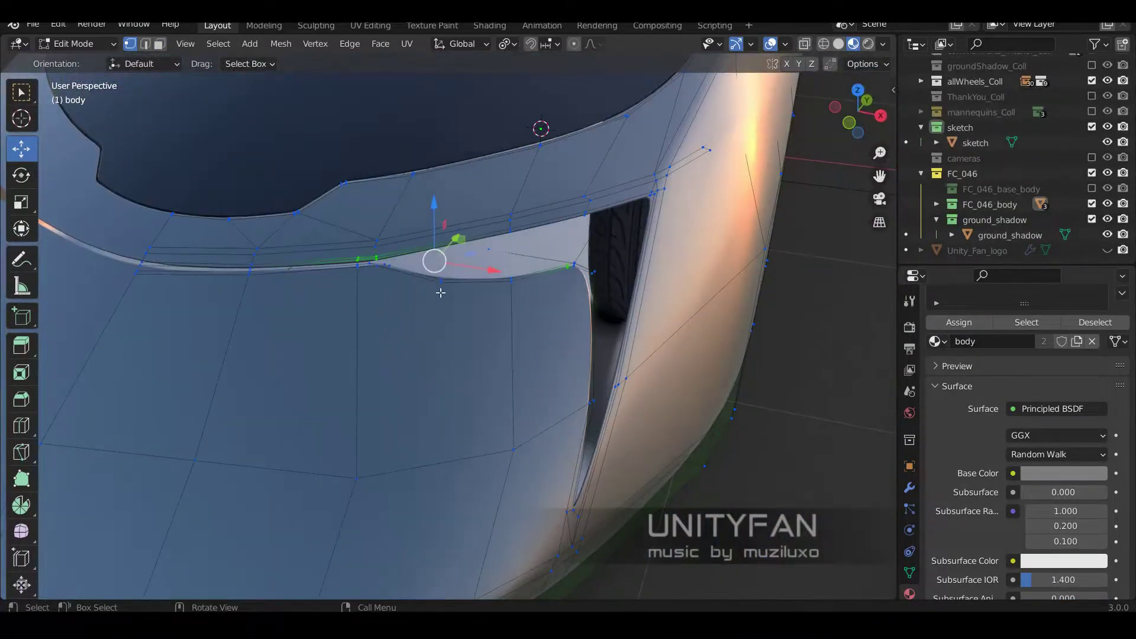
{"action": "key", "text": "Tab"}
{"action": "scroll", "coordinate": [433, 463], "scroll_direction": "down", "scroll_amount": 5}
{"action": "middle_click_drag", "start_coordinate": [434, 462], "coordinate": [329, 438]}
{"action": "key", "text": "KP_3"}
{"action": "scroll", "coordinate": [329, 436], "scroll_direction": "up", "scroll_amount": 5}
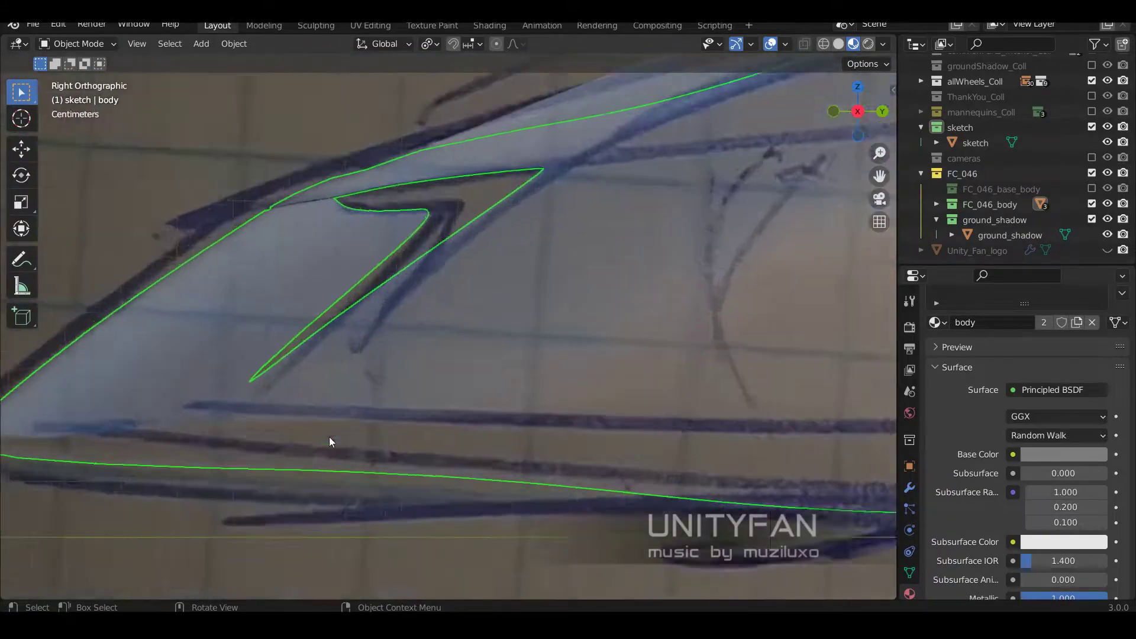
Step: Nudge body vertices within the side plane to match the sketch outline
{"action": "key", "text": "Tab"}
{"action": "key", "text": "g"}
{"action": "key", "text": "shift+x"}
{"action": "left_click", "coordinate": [276, 265]}
{"action": "mouse_move", "coordinate": [277, 265]}
{"action": "middle_mouse_down"}
{"action": "mouse_move", "coordinate": [457, 386]}
{"action": "mouse_move", "coordinate": [352, 285]}
{"action": "mouse_move", "coordinate": [548, 312]}
{"action": "middle_mouse_up"}
{"action": "key", "text": "g"}
{"action": "left_click", "coordinate": [456, 386]}
{"action": "key", "text": "g"}
{"action": "left_click", "coordinate": [352, 285]}
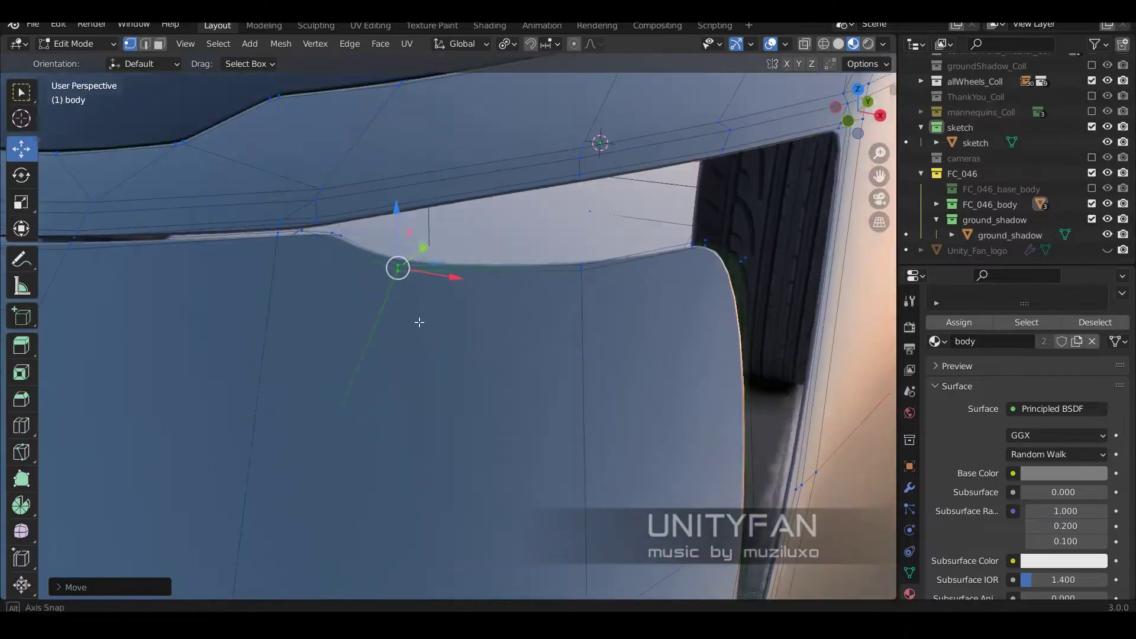
Step: Select the body.002 side slot insert piece and enter its Edit Mode
{"action": "key", "text": "Tab"}
{"action": "scroll", "coordinate": [624, 257], "scroll_direction": "down", "scroll_amount": 5}
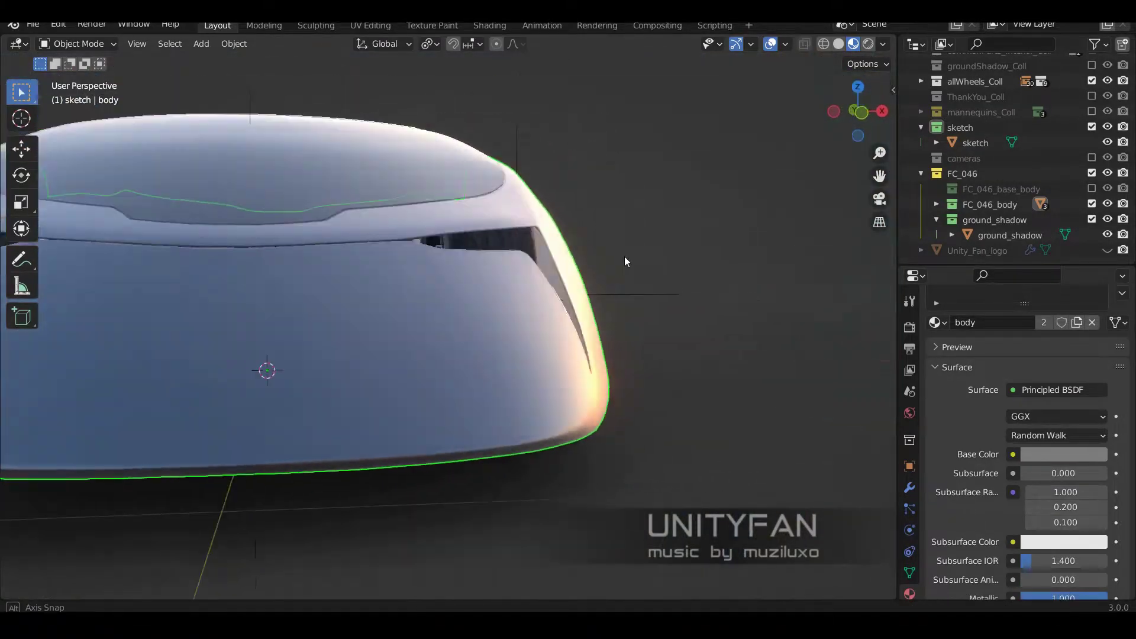
{"action": "middle_click_drag", "start_coordinate": [624, 257], "coordinate": [488, 285]}
{"action": "scroll", "coordinate": [489, 285], "scroll_direction": "up", "scroll_amount": 2}
{"action": "mouse_move", "coordinate": [460, 356]}
{"action": "middle_mouse_down"}
{"action": "mouse_move", "coordinate": [567, 305]}
{"action": "mouse_move", "coordinate": [545, 297]}
{"action": "mouse_move", "coordinate": [592, 331]}
{"action": "middle_mouse_up"}
{"action": "scroll", "coordinate": [545, 297], "scroll_direction": "up", "scroll_amount": 3}
{"action": "left_click", "coordinate": [546, 297]}
{"action": "scroll", "coordinate": [545, 296], "scroll_direction": "up", "scroll_amount": 2}
{"action": "key", "text": "Tab"}
{"action": "scroll", "coordinate": [544, 328], "scroll_direction": "up", "scroll_amount": 3}
Step: Give the body.002 slot insert a new glossy material with specular 2.000 and roughness 0
{"action": "scroll", "coordinate": [592, 331], "scroll_direction": "down", "scroll_amount": 2}
{"action": "scroll", "coordinate": [1077, 451], "scroll_direction": "down", "scroll_amount": 1}
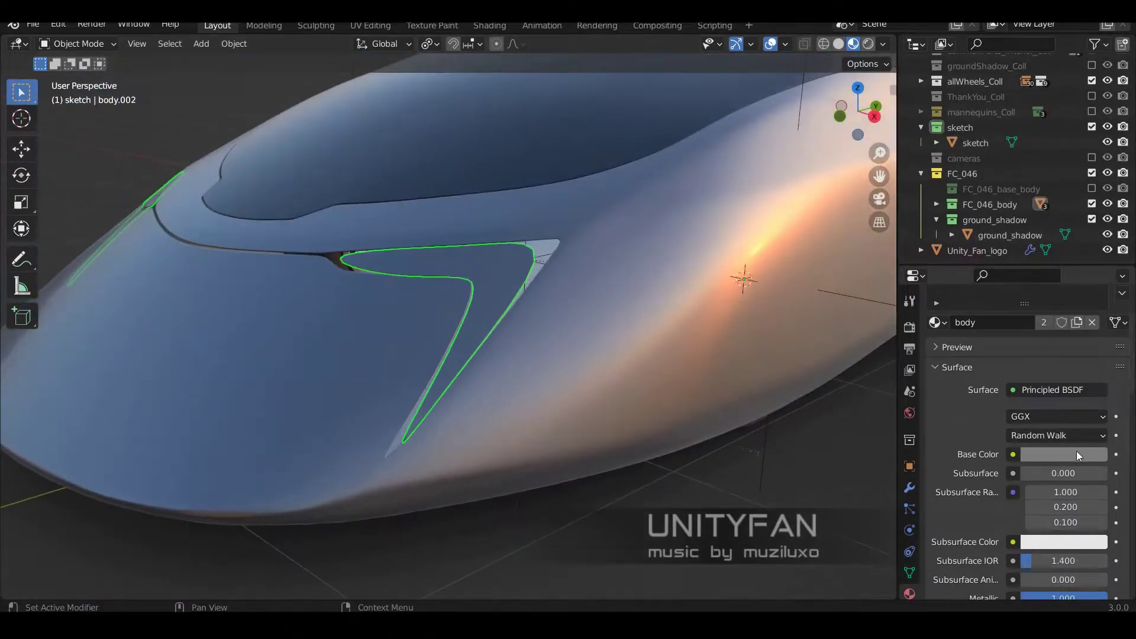
{"action": "left_click", "coordinate": [1122, 340]}
{"action": "left_click", "coordinate": [1006, 390]}
{"action": "double_click", "coordinate": [971, 389]}
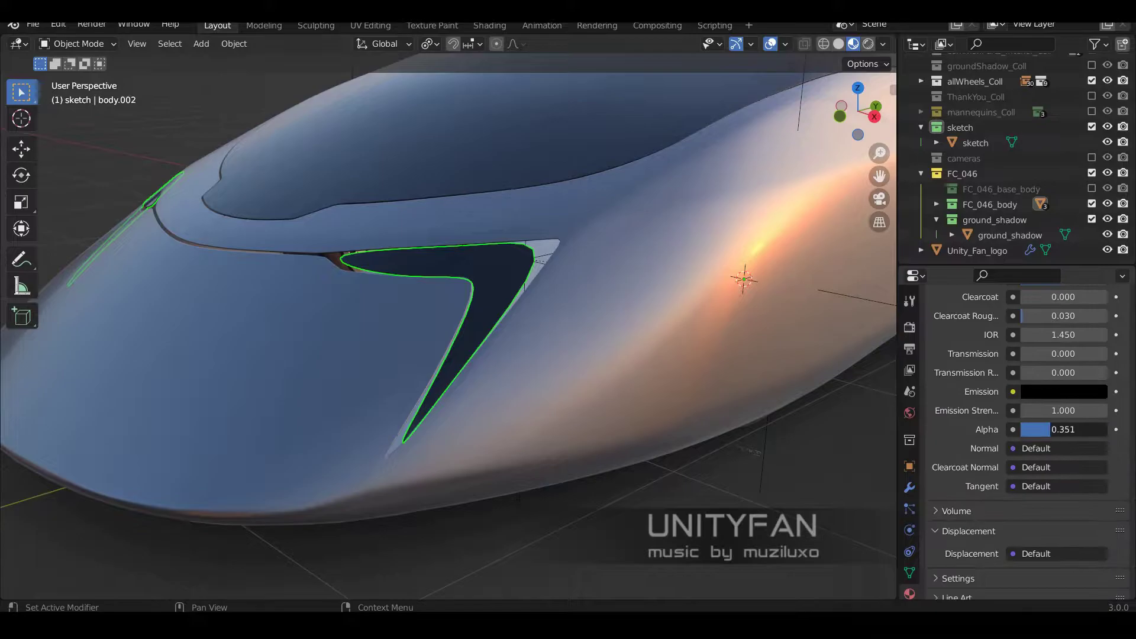
{"action": "scroll", "coordinate": [1052, 403], "scroll_direction": "up", "scroll_amount": 10}
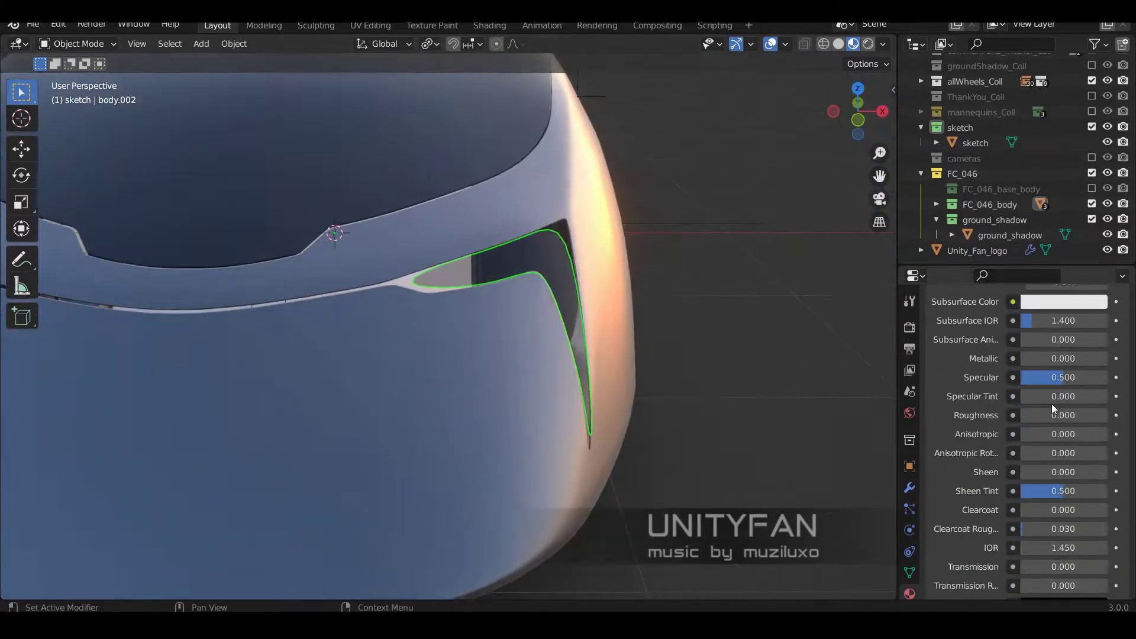
Step: Enter Edit Mode on the slot insert and knife-cut along its edge
{"action": "middle_click_drag", "start_coordinate": [664, 363], "coordinate": [615, 355]}
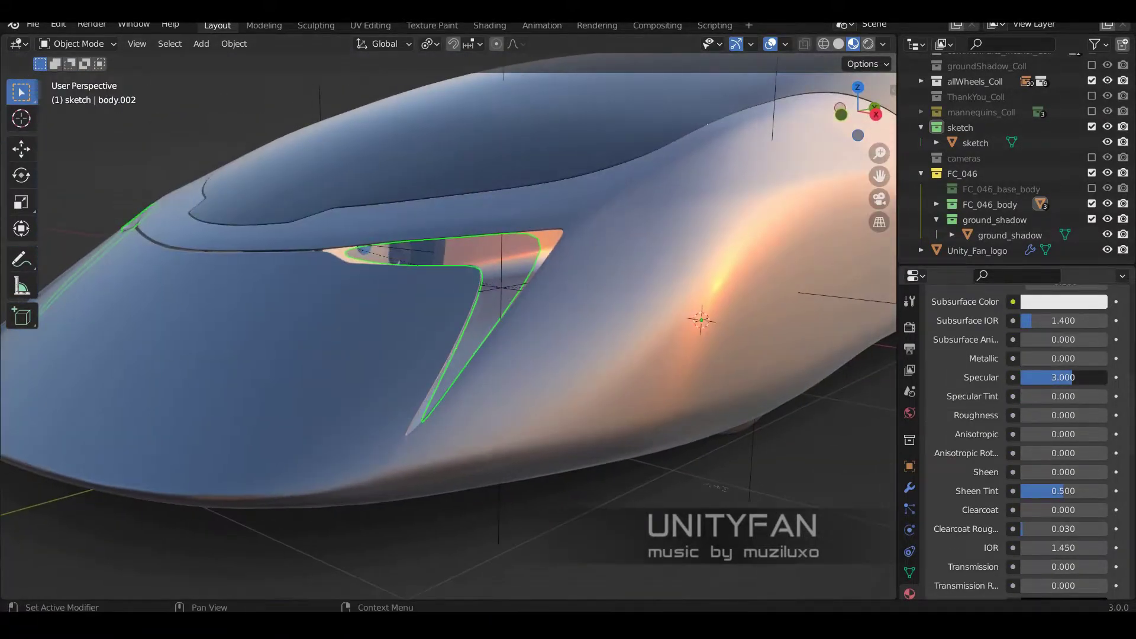
{"action": "middle_click_drag", "start_coordinate": [509, 340], "coordinate": [598, 251]}
{"action": "key", "text": "Tab"}
{"action": "scroll", "coordinate": [542, 316], "scroll_direction": "up", "scroll_amount": 5}
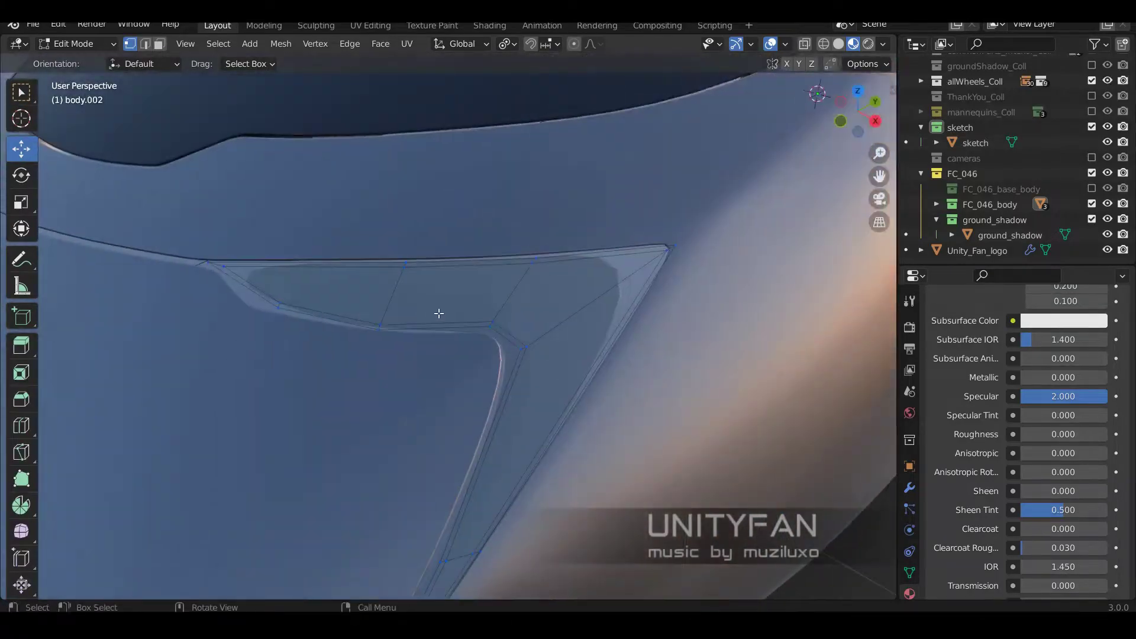
{"action": "middle_click_drag", "start_coordinate": [568, 289], "coordinate": [540, 358]}
{"action": "key", "text": "Return"}
{"action": "mouse_move", "coordinate": [534, 305]}
{"action": "middle_mouse_down"}
{"action": "mouse_move", "coordinate": [287, 348]}
{"action": "mouse_move", "coordinate": [458, 366]}
{"action": "middle_mouse_up"}
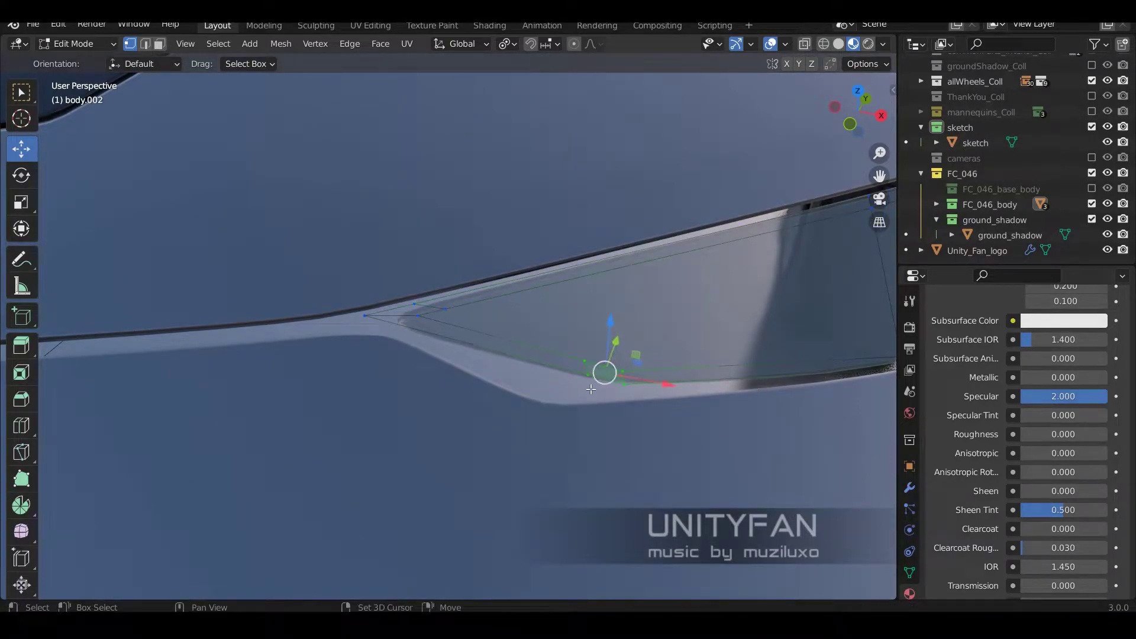
{"action": "mouse_move", "coordinate": [558, 389]}
{"action": "middle_mouse_down"}
{"action": "mouse_move", "coordinate": [580, 385]}
{"action": "mouse_move", "coordinate": [495, 386]}
{"action": "mouse_move", "coordinate": [482, 290]}
{"action": "mouse_move", "coordinate": [479, 371]}
{"action": "middle_mouse_up"}
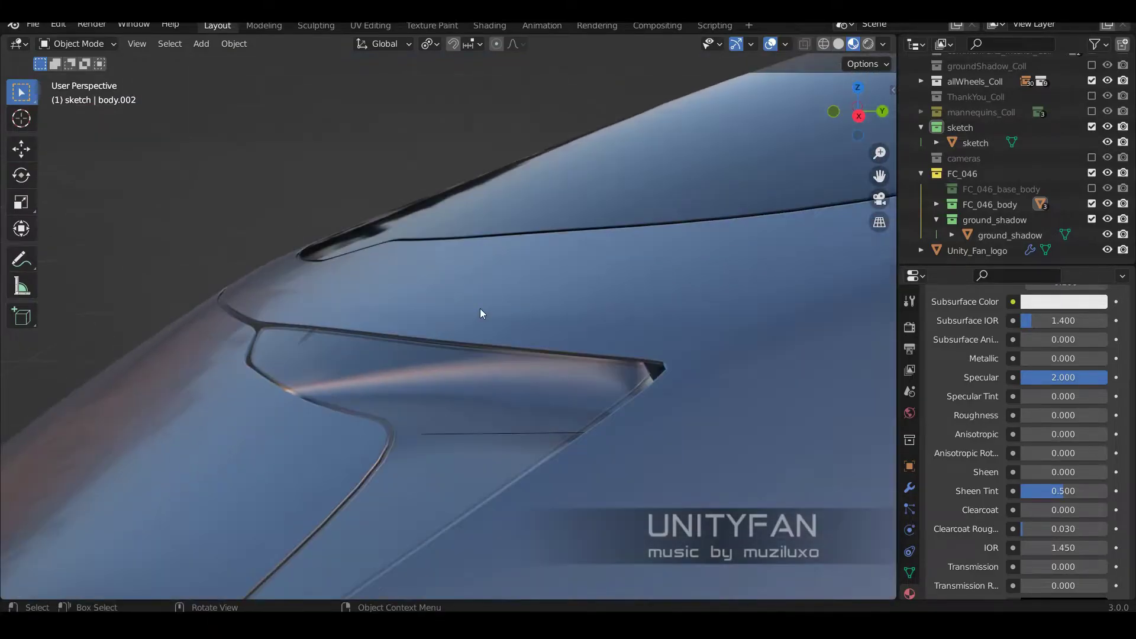
{"action": "mouse_move", "coordinate": [397, 329]}
{"action": "middle_mouse_down"}
{"action": "mouse_move", "coordinate": [550, 436]}
{"action": "mouse_move", "coordinate": [604, 379]}
{"action": "mouse_move", "coordinate": [631, 370]}
{"action": "middle_mouse_up"}
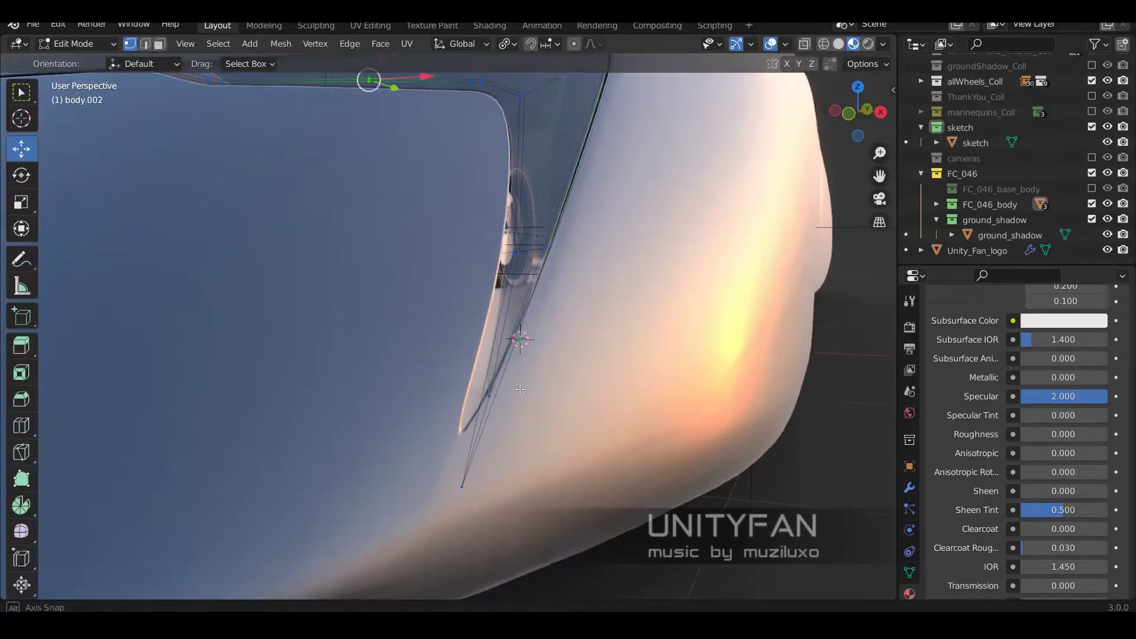
Step: Grab the insert's lower-edge and tip vertices to sit flush in the slot, then return to Object Mode
{"action": "left_click", "coordinate": [458, 358]}
{"action": "middle_click_drag", "start_coordinate": [457, 358], "coordinate": [450, 395]}
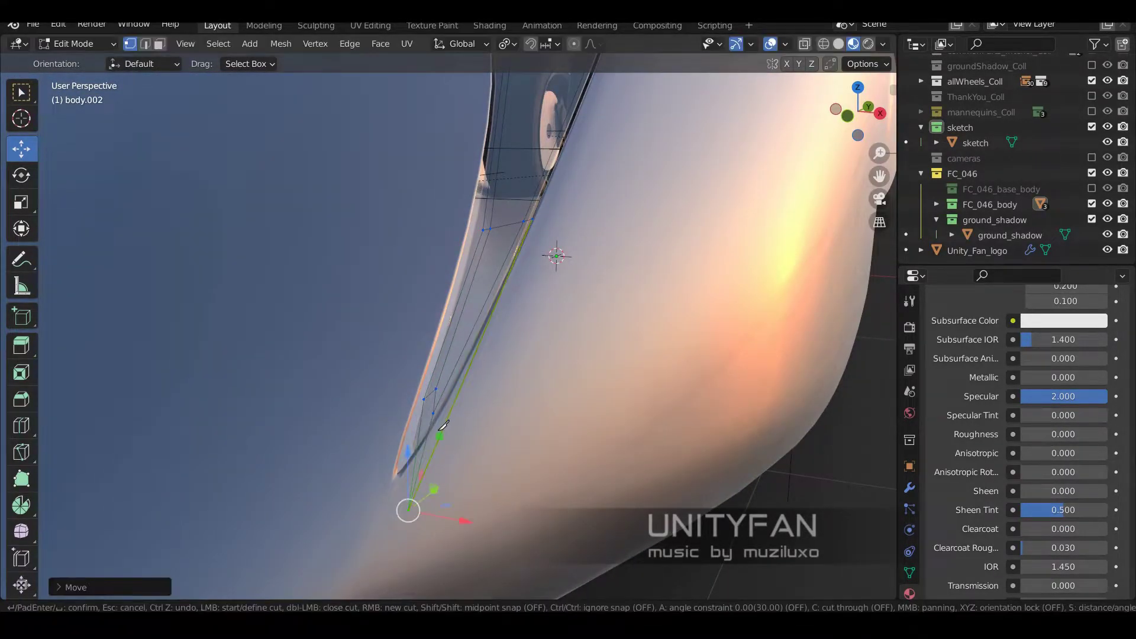
{"action": "left_click", "coordinate": [423, 452]}
{"action": "middle_click_drag", "start_coordinate": [423, 453], "coordinate": [491, 332]}
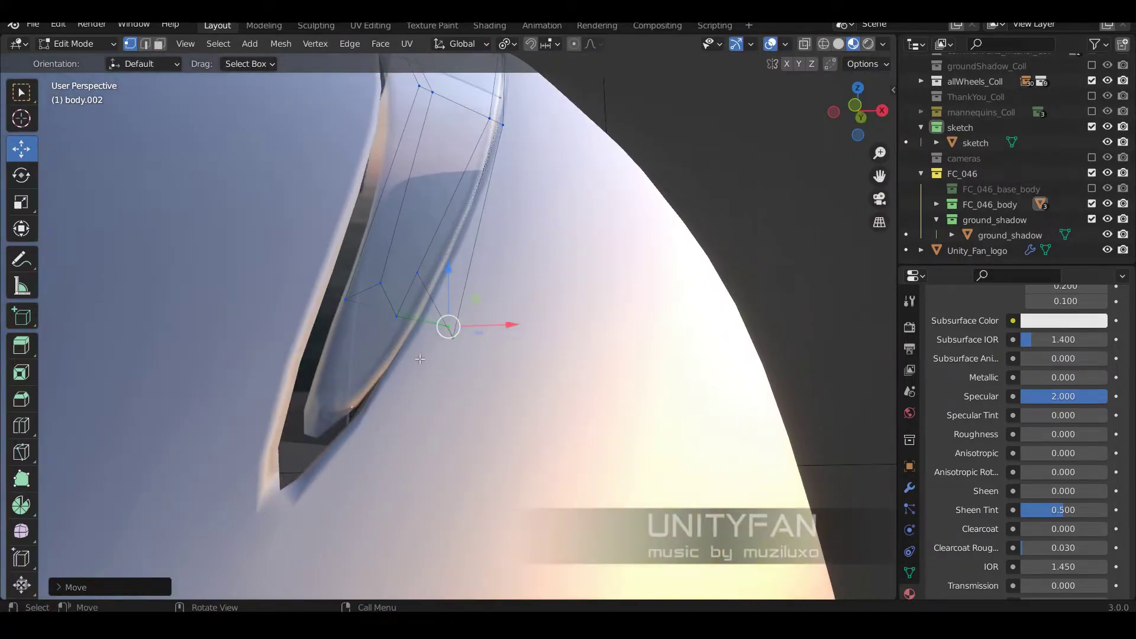
{"action": "key", "text": "g"}
{"action": "left_click", "coordinate": [490, 398]}
{"action": "middle_click_drag", "start_coordinate": [491, 398], "coordinate": [381, 450]}
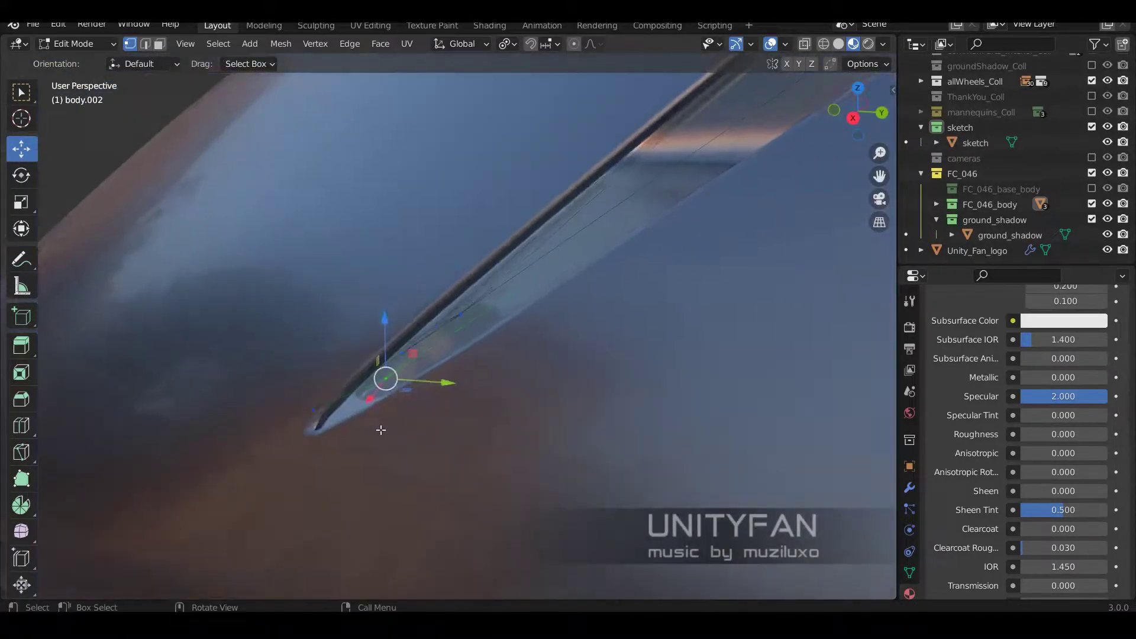
{"action": "key", "text": "g"}
{"action": "left_click", "coordinate": [484, 326]}
{"action": "mouse_move", "coordinate": [484, 326]}
{"action": "middle_mouse_down"}
{"action": "mouse_move", "coordinate": [463, 444]}
{"action": "mouse_move", "coordinate": [698, 150]}
{"action": "middle_mouse_up"}
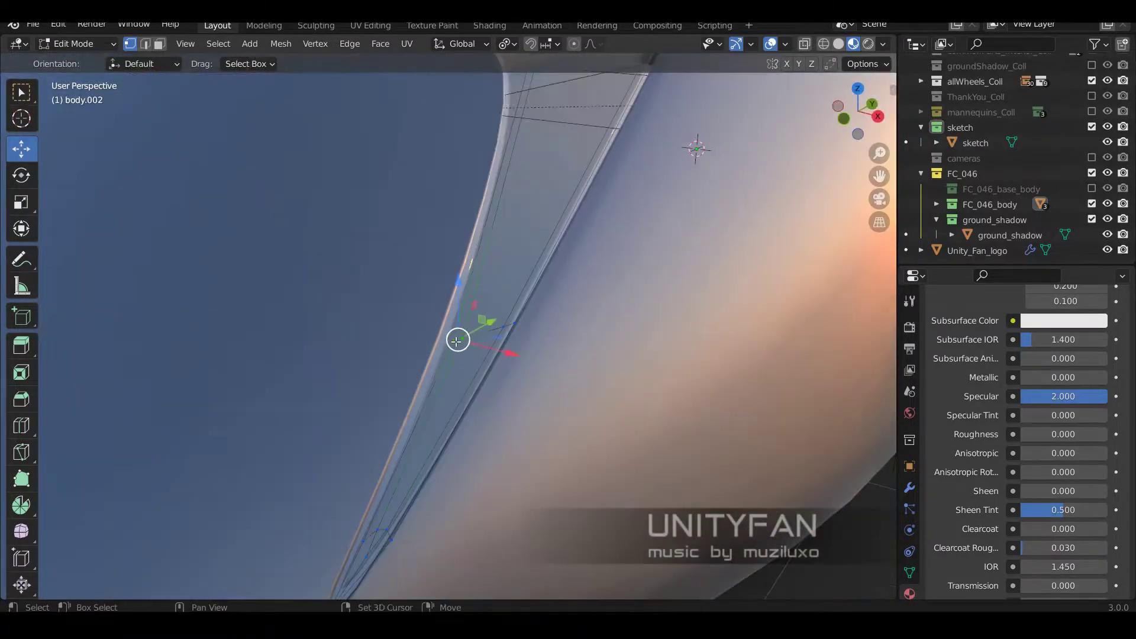
{"action": "key", "text": "g"}
{"action": "key", "text": "Tab"}
{"action": "scroll", "coordinate": [522, 275], "scroll_direction": "down", "scroll_amount": 5}
Step: Inspect the canopy and main body meshes, toggling each in and out of Edit Mode
{"action": "left_click", "coordinate": [517, 325]}
{"action": "middle_click_drag", "start_coordinate": [516, 325], "coordinate": [382, 356]}
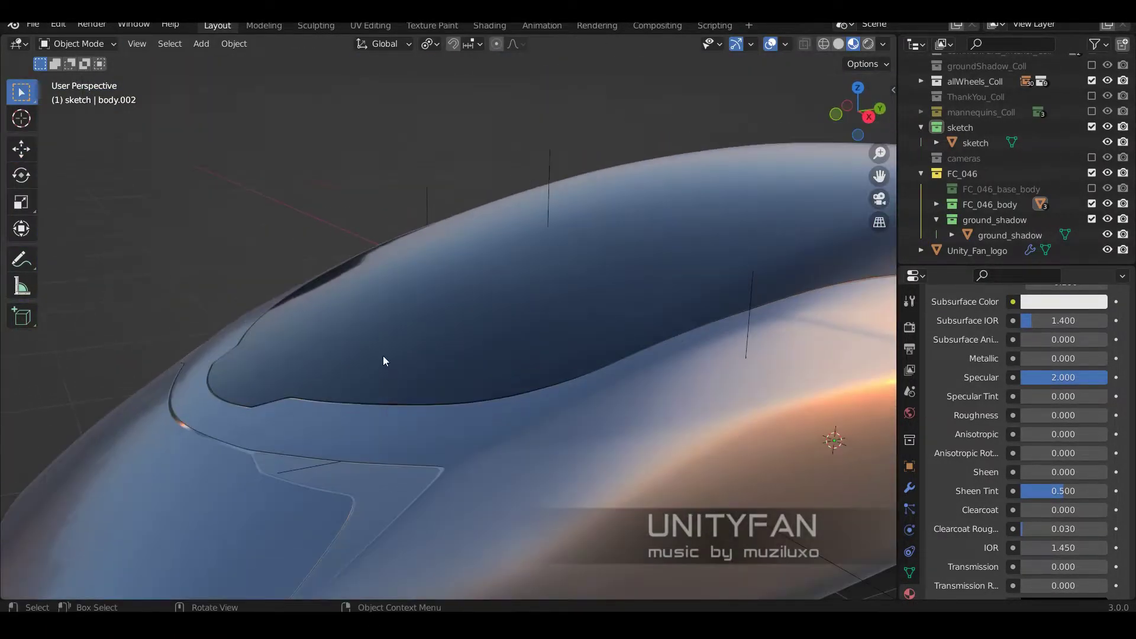
{"action": "key", "text": "Tab"}
{"action": "scroll", "coordinate": [467, 296], "scroll_direction": "up", "scroll_amount": 2}
{"action": "middle_click_drag", "start_coordinate": [467, 296], "coordinate": [567, 315]}
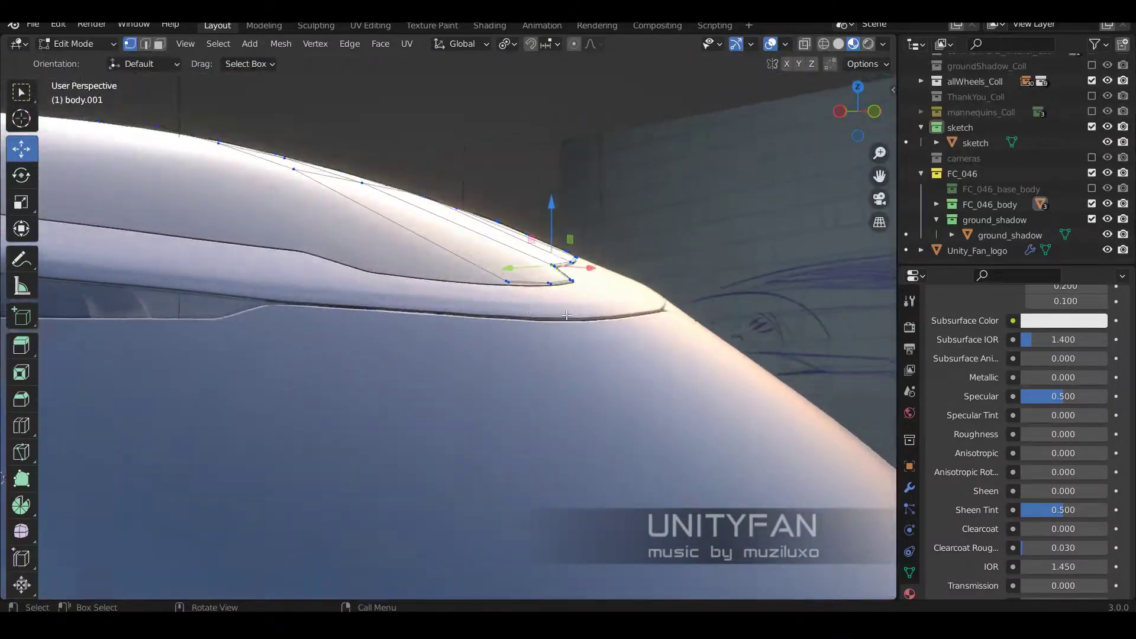
{"action": "key", "text": "Tab"}
{"action": "left_click", "coordinate": [764, 332]}
{"action": "key", "text": "Tab"}
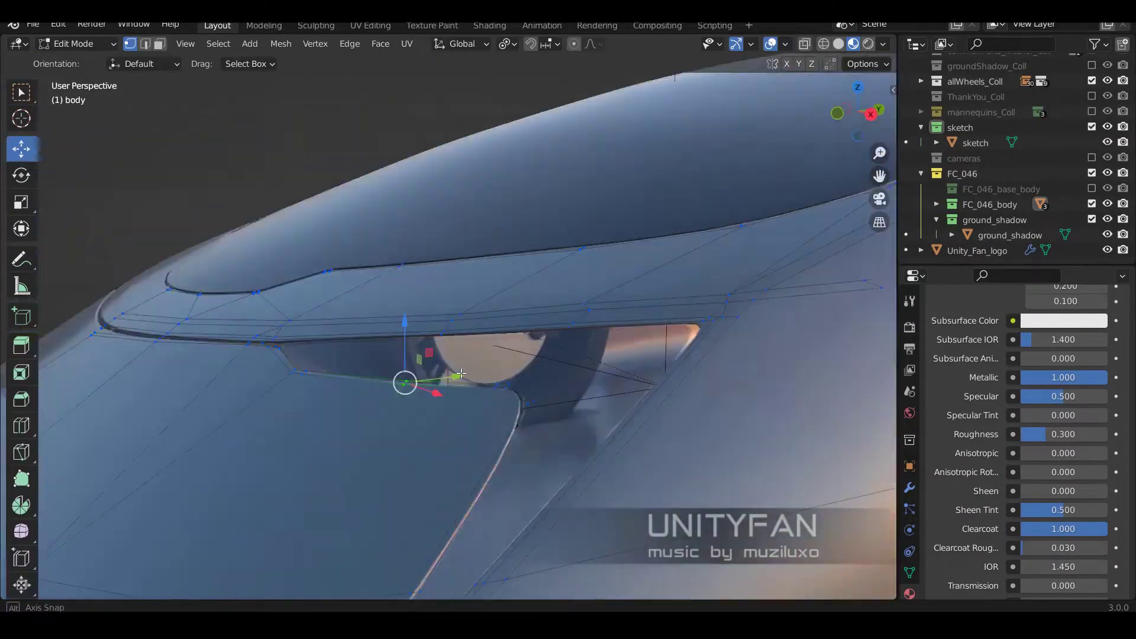
{"action": "mouse_move", "coordinate": [406, 383]}
{"action": "middle_mouse_down"}
{"action": "mouse_move", "coordinate": [650, 393]}
{"action": "mouse_move", "coordinate": [346, 339]}
{"action": "mouse_move", "coordinate": [596, 348]}
{"action": "mouse_move", "coordinate": [567, 365]}
{"action": "mouse_move", "coordinate": [563, 325]}
{"action": "middle_mouse_up"}
{"action": "scroll", "coordinate": [345, 339], "scroll_direction": "down", "scroll_amount": 3}
{"action": "key", "text": "Tab"}
{"action": "scroll", "coordinate": [346, 342], "scroll_direction": "down", "scroll_amount": 3}
{"action": "scroll", "coordinate": [563, 325], "scroll_direction": "up", "scroll_amount": 3}
{"action": "key", "text": "Tab"}
{"action": "scroll", "coordinate": [698, 300], "scroll_direction": "up", "scroll_amount": 2}
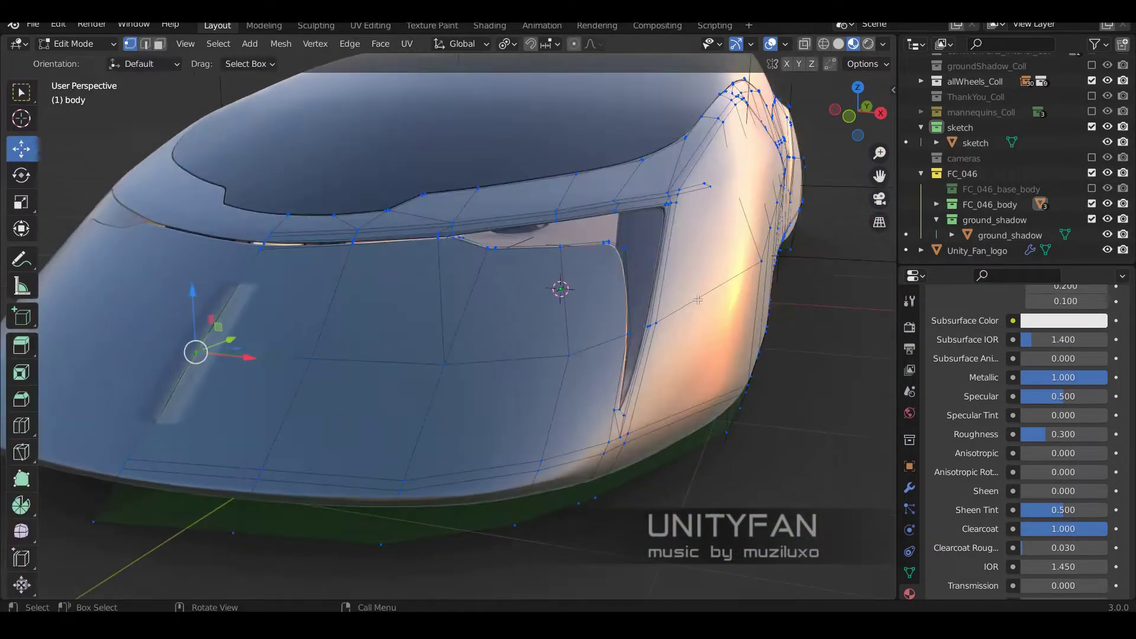
{"action": "key", "text": "Tab"}
{"action": "scroll", "coordinate": [576, 313], "scroll_direction": "down", "scroll_amount": 5}
Step: In Right Orthographic view, knife-cut a panel line on the body following the sketch
{"action": "mouse_move", "coordinate": [599, 214]}
{"action": "middle_mouse_down"}
{"action": "mouse_move", "coordinate": [477, 314]}
{"action": "mouse_move", "coordinate": [325, 335]}
{"action": "middle_mouse_up"}
{"action": "key", "text": "KP_3"}
{"action": "scroll", "coordinate": [413, 344], "scroll_direction": "up", "scroll_amount": 5}
{"action": "middle_click_drag", "start_coordinate": [413, 343], "coordinate": [380, 348]}
{"action": "key", "text": "Tab"}
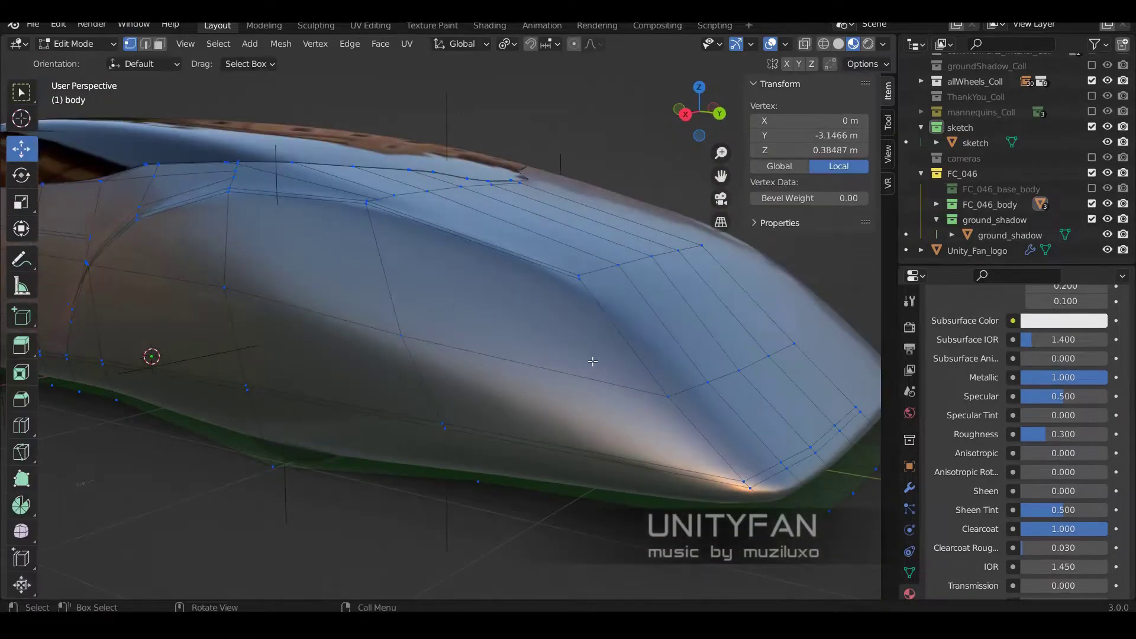
{"action": "key", "text": "KP_3"}
{"action": "scroll", "coordinate": [379, 346], "scroll_direction": "up", "scroll_amount": 3}
{"action": "left_click", "coordinate": [19, 102]}
{"action": "scroll", "coordinate": [404, 251], "scroll_direction": "up", "scroll_amount": 2}
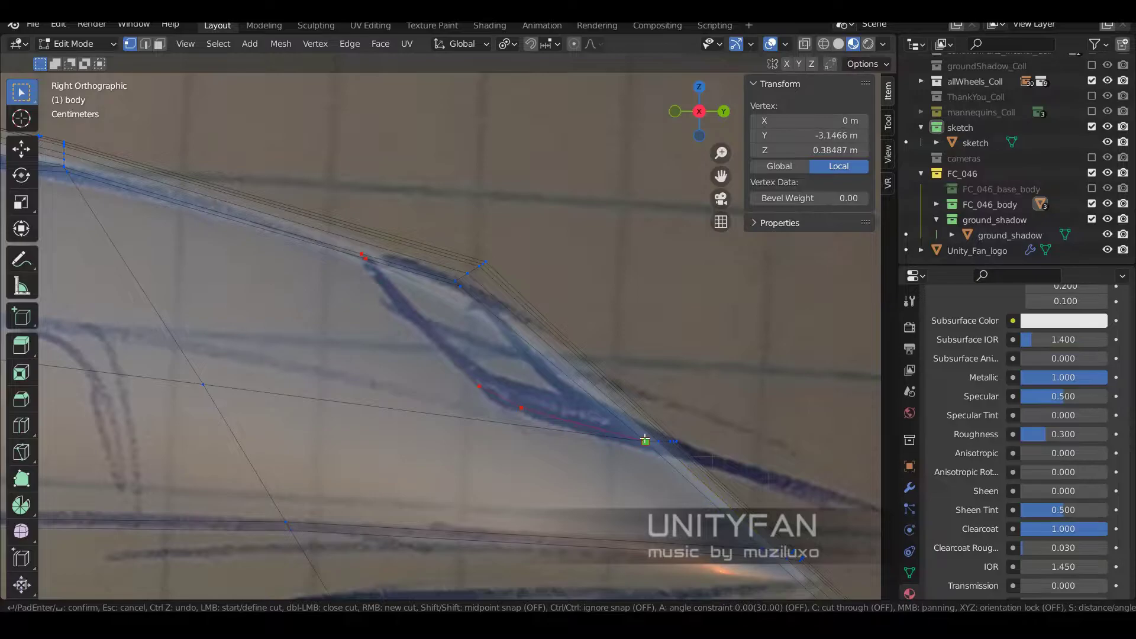
{"action": "key", "text": "Return"}
Step: Check the body from top and side views and knife-cut a second line on the side panel
{"action": "mouse_move", "coordinate": [645, 440]}
{"action": "middle_mouse_down"}
{"action": "mouse_move", "coordinate": [481, 236]}
{"action": "mouse_move", "coordinate": [593, 362]}
{"action": "middle_mouse_up"}
{"action": "scroll", "coordinate": [564, 348], "scroll_direction": "up", "scroll_amount": 2}
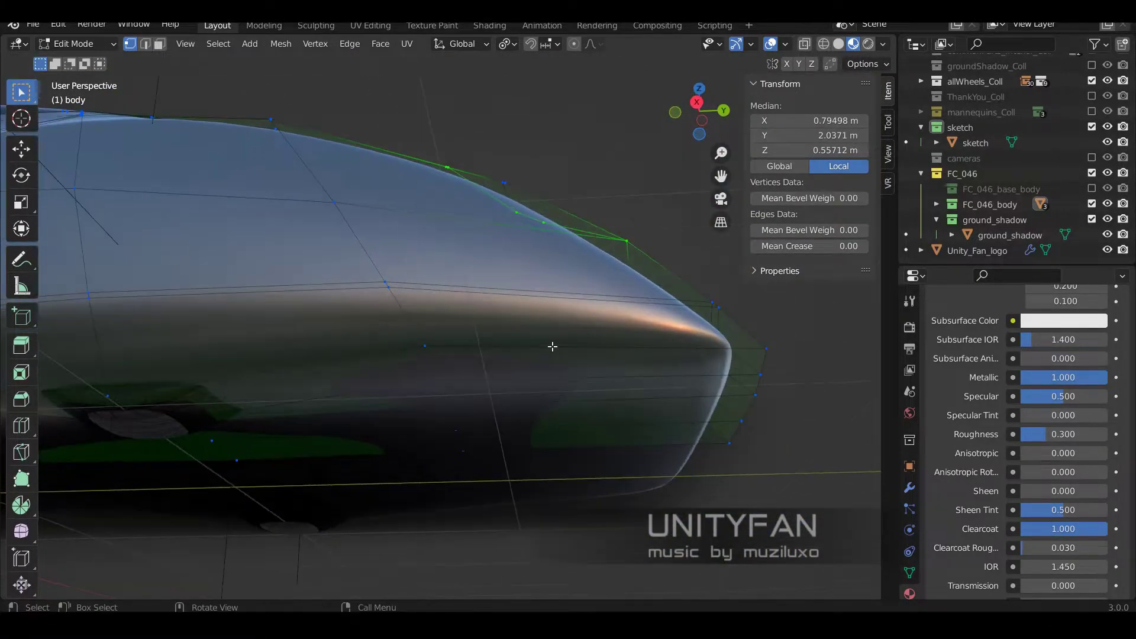
{"action": "mouse_move", "coordinate": [545, 293]}
{"action": "middle_mouse_down"}
{"action": "mouse_move", "coordinate": [511, 267]}
{"action": "mouse_move", "coordinate": [398, 329]}
{"action": "mouse_move", "coordinate": [370, 329]}
{"action": "mouse_move", "coordinate": [530, 317]}
{"action": "mouse_move", "coordinate": [563, 345]}
{"action": "mouse_move", "coordinate": [476, 317]}
{"action": "mouse_move", "coordinate": [506, 336]}
{"action": "middle_mouse_up"}
{"action": "key", "text": "KP_7"}
{"action": "key", "text": "KP_3"}
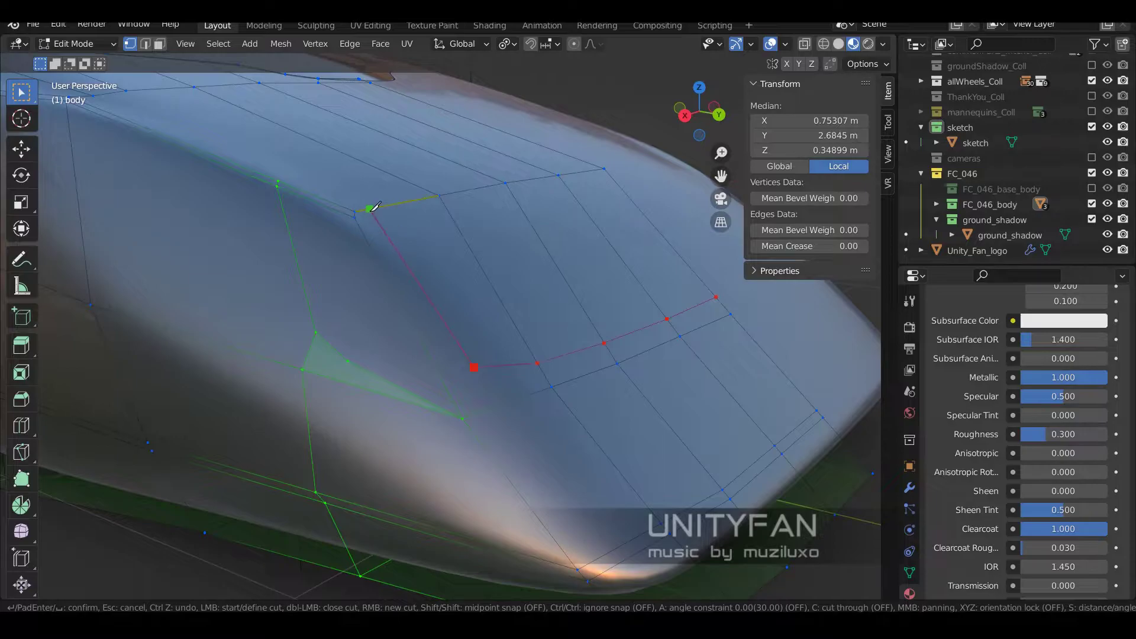
{"action": "mouse_move", "coordinate": [373, 207]}
{"action": "middle_mouse_down"}
{"action": "mouse_move", "coordinate": [288, 234]}
{"action": "mouse_move", "coordinate": [465, 293]}
{"action": "middle_mouse_up"}
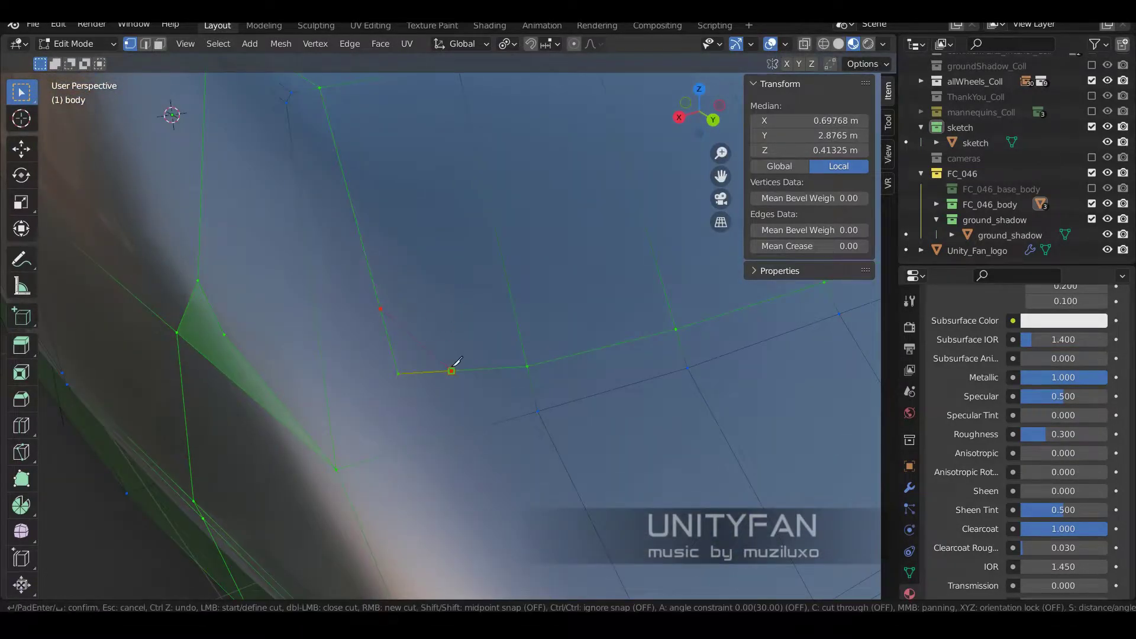
{"action": "mouse_move", "coordinate": [406, 382]}
{"action": "middle_mouse_down"}
{"action": "mouse_move", "coordinate": [445, 343]}
{"action": "mouse_move", "coordinate": [349, 299]}
{"action": "middle_mouse_up"}
{"action": "key", "text": "Return"}
{"action": "mouse_move", "coordinate": [423, 289]}
{"action": "middle_mouse_down"}
{"action": "mouse_move", "coordinate": [495, 321]}
{"action": "mouse_move", "coordinate": [421, 321]}
{"action": "mouse_move", "coordinate": [451, 353]}
{"action": "mouse_move", "coordinate": [456, 379]}
{"action": "middle_mouse_up"}
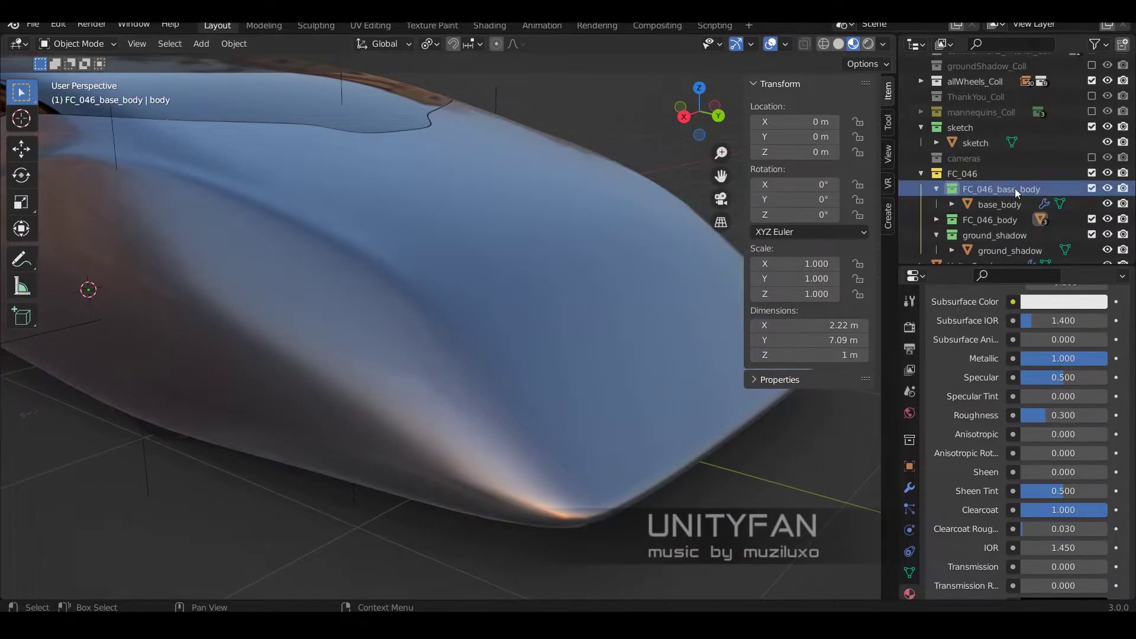
Step: Select base_body, enter Edit Mode and knife-cut its front side vertices to follow the body contour
{"action": "left_click", "coordinate": [1000, 204]}
{"action": "key", "text": "Tab"}
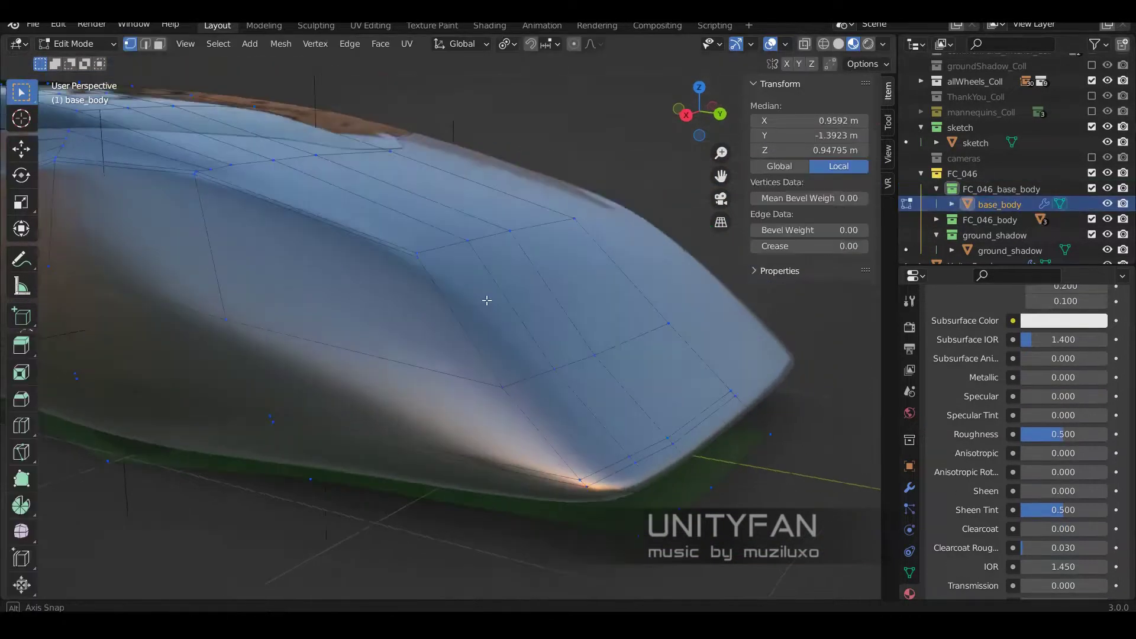
{"action": "scroll", "coordinate": [499, 315], "scroll_direction": "up", "scroll_amount": 3}
{"action": "key", "text": "k"}
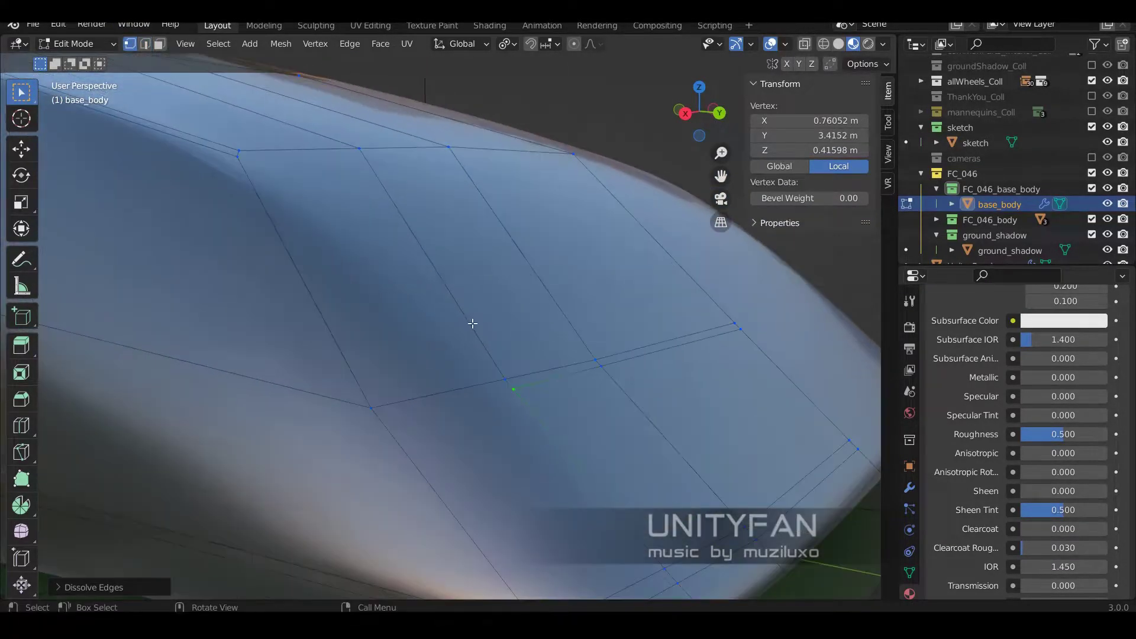
{"action": "left_click", "coordinate": [643, 300]}
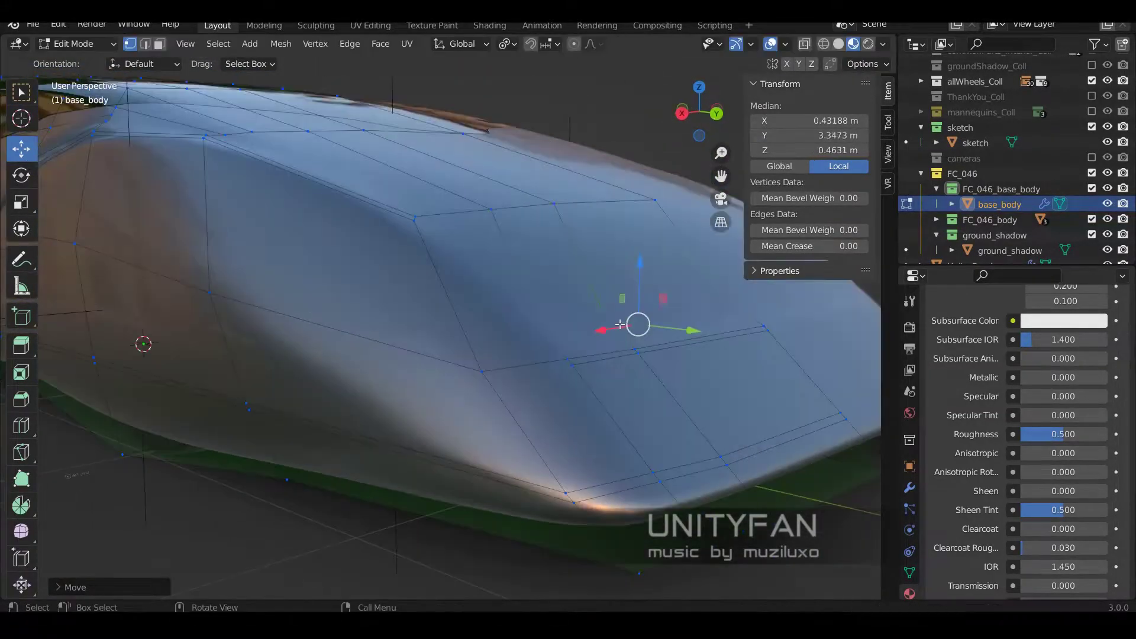
{"action": "key", "text": "k"}
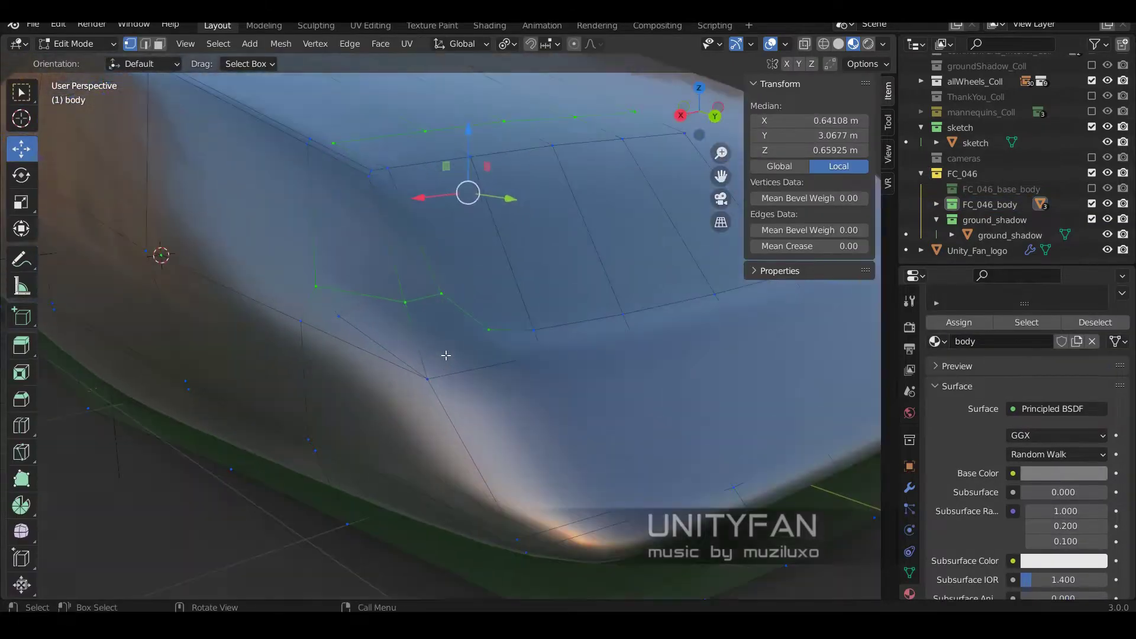
Step: Turn on X-ray and select the edge path outlining the side intake in edge mode
{"action": "key", "text": "shift+z"}
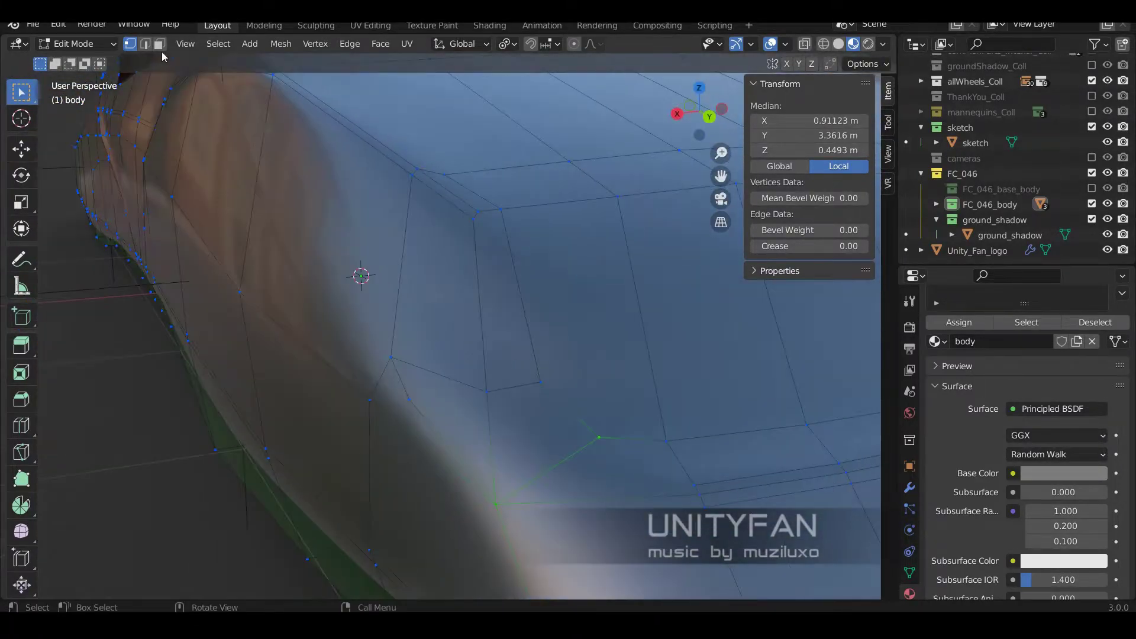
{"action": "left_click", "coordinate": [160, 45]}
{"action": "left_click", "coordinate": [483, 268], "text": "ctrl"}
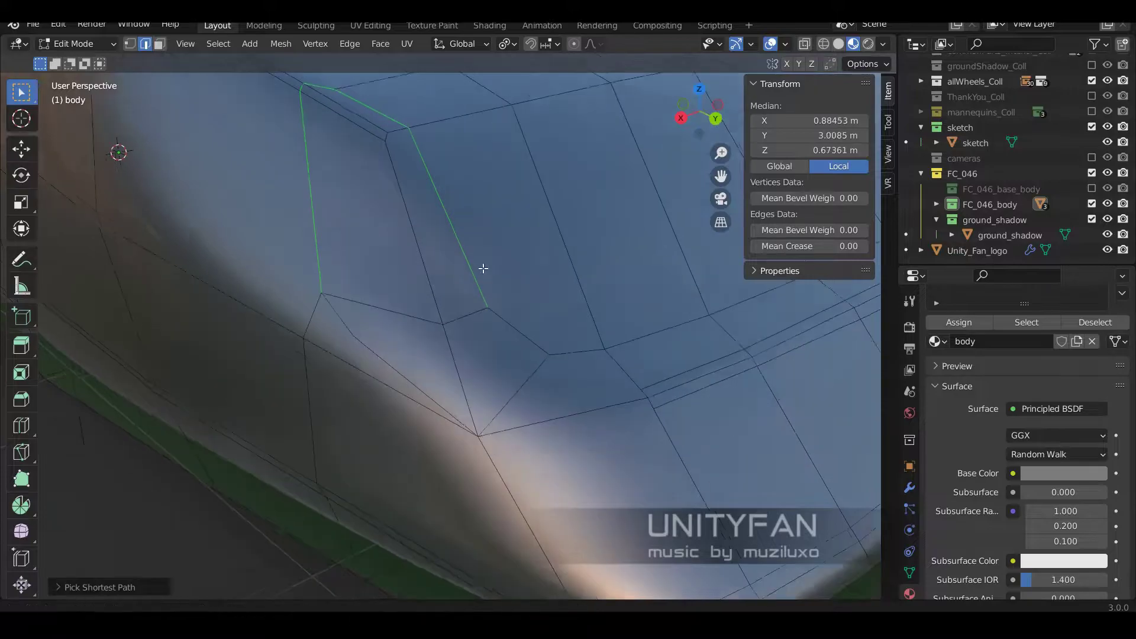
{"action": "middle_click_drag", "start_coordinate": [586, 346], "coordinate": [364, 289]}
{"action": "middle_click_drag", "start_coordinate": [640, 322], "coordinate": [571, 357]}
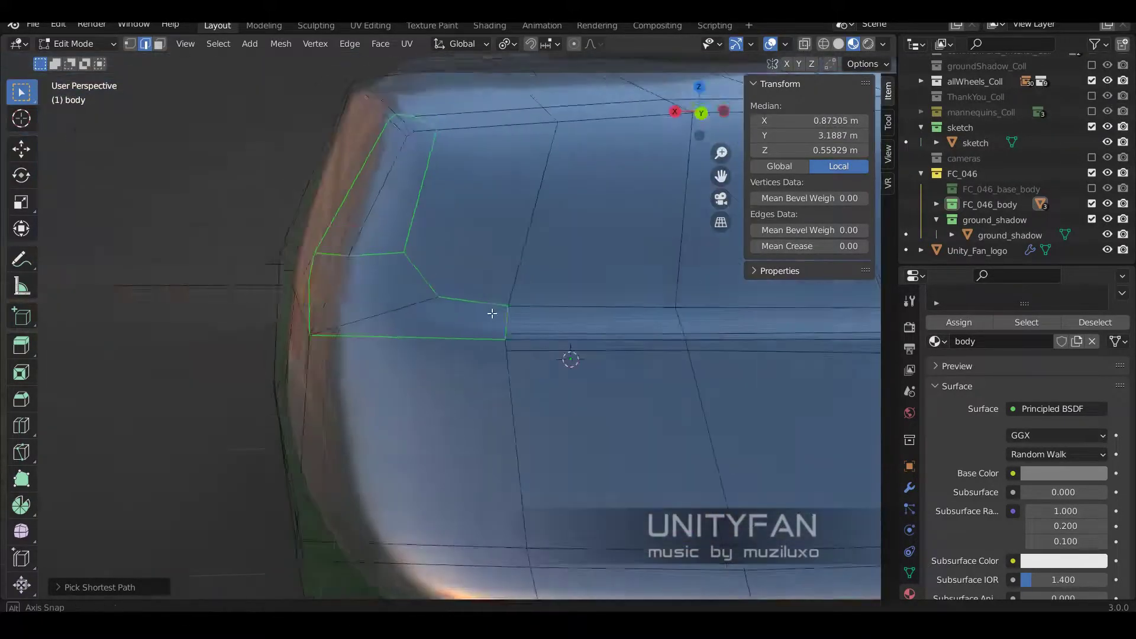
Step: Try bevelling the intake edge path, undoing the first attempts
{"action": "key", "text": "ctrl+b"}
{"action": "key", "text": "ctrl+z"}
{"action": "middle_click_drag", "start_coordinate": [488, 380], "coordinate": [383, 287]}
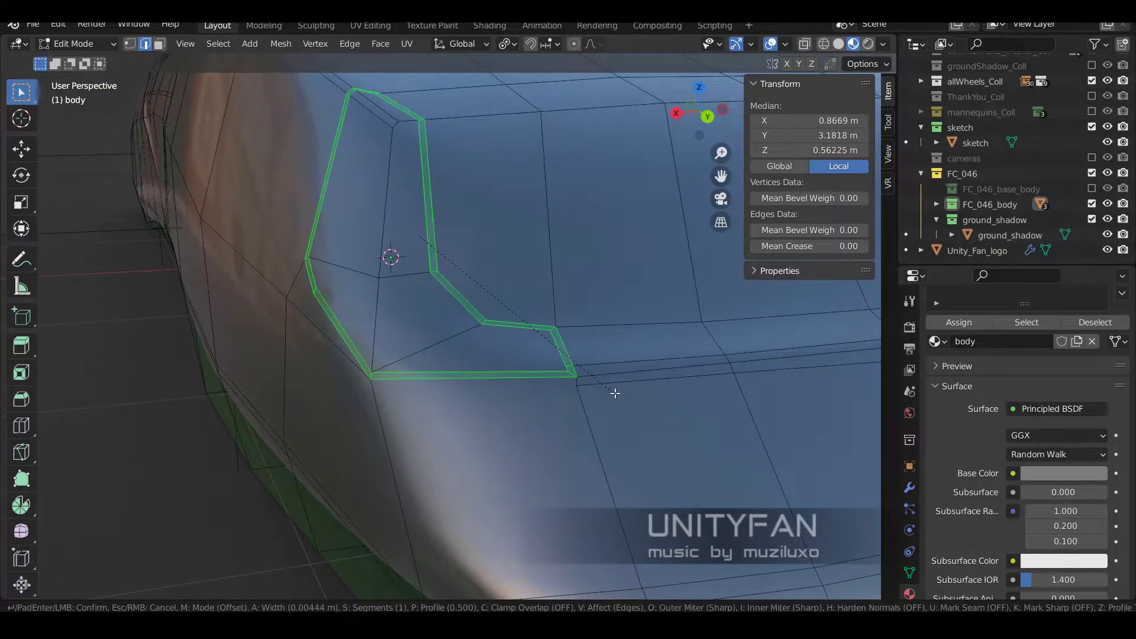
{"action": "left_click", "coordinate": [618, 394]}
{"action": "middle_click_drag", "start_coordinate": [617, 394], "coordinate": [141, 399]}
{"action": "key", "text": "ctrl+z"}
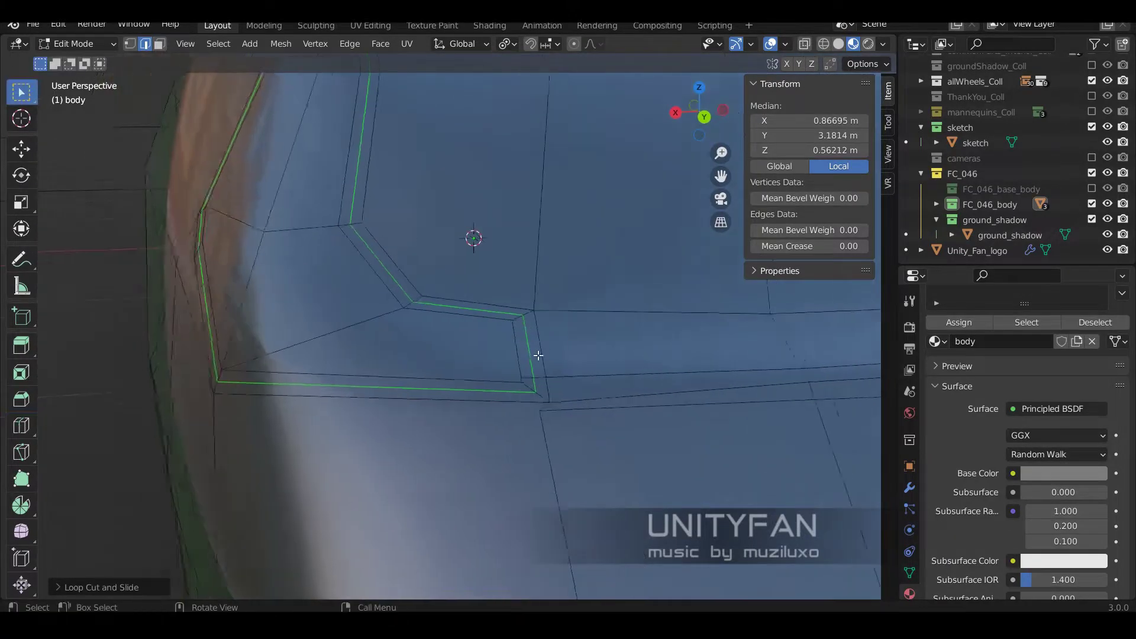
Step: Re-bevel the edge path into a narrow double-line groove, dissolve surplus edges and knife-cut the window frame
{"action": "key", "text": "ctrl+b"}
{"action": "mouse_move", "coordinate": [535, 355]}
{"action": "middle_mouse_down"}
{"action": "mouse_move", "coordinate": [606, 407]}
{"action": "mouse_move", "coordinate": [489, 325]}
{"action": "mouse_move", "coordinate": [406, 322]}
{"action": "mouse_move", "coordinate": [444, 375]}
{"action": "mouse_move", "coordinate": [362, 321]}
{"action": "mouse_move", "coordinate": [451, 358]}
{"action": "middle_mouse_up"}
{"action": "left_click", "coordinate": [604, 408]}
{"action": "scroll", "coordinate": [605, 419], "scroll_direction": "up", "scroll_amount": 2}
{"action": "left_click", "coordinate": [598, 417]}
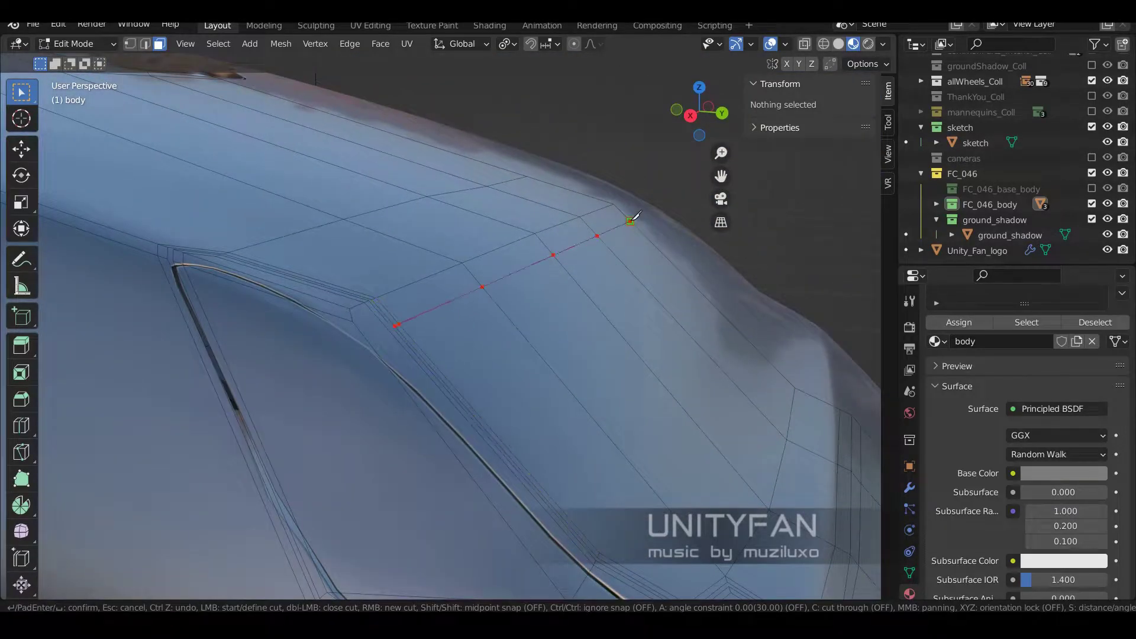
{"action": "mouse_move", "coordinate": [631, 220]}
{"action": "middle_mouse_down"}
{"action": "mouse_move", "coordinate": [433, 274]}
{"action": "mouse_move", "coordinate": [290, 176]}
{"action": "mouse_move", "coordinate": [405, 327]}
{"action": "mouse_move", "coordinate": [465, 361]}
{"action": "middle_mouse_up"}
{"action": "key", "text": "Return"}
{"action": "key", "text": "Return"}
{"action": "key", "text": "Tab"}
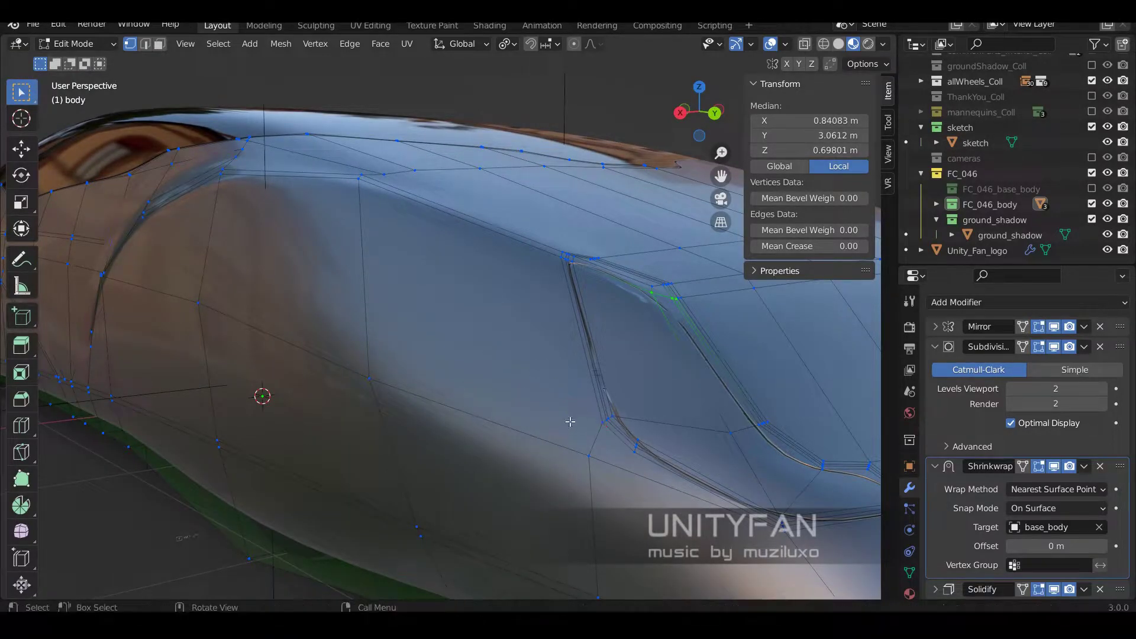
Step: Knife-cut the intake outline and reposition the lower nose vertices
{"action": "key", "text": "k"}
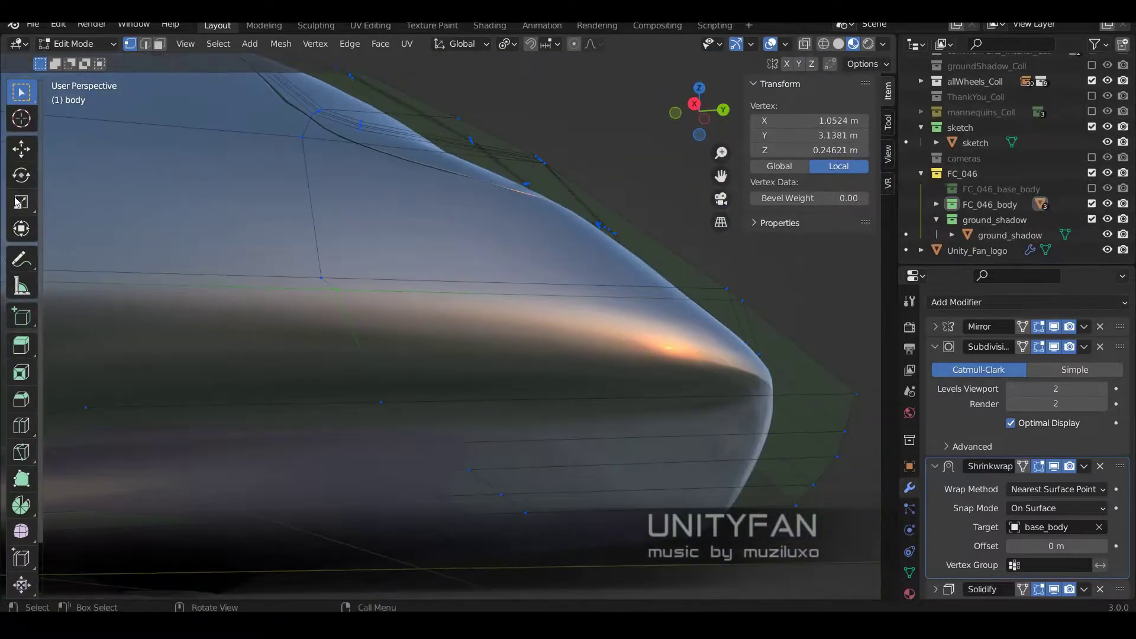
{"action": "left_click", "coordinate": [370, 288]}
{"action": "key", "text": "w"}
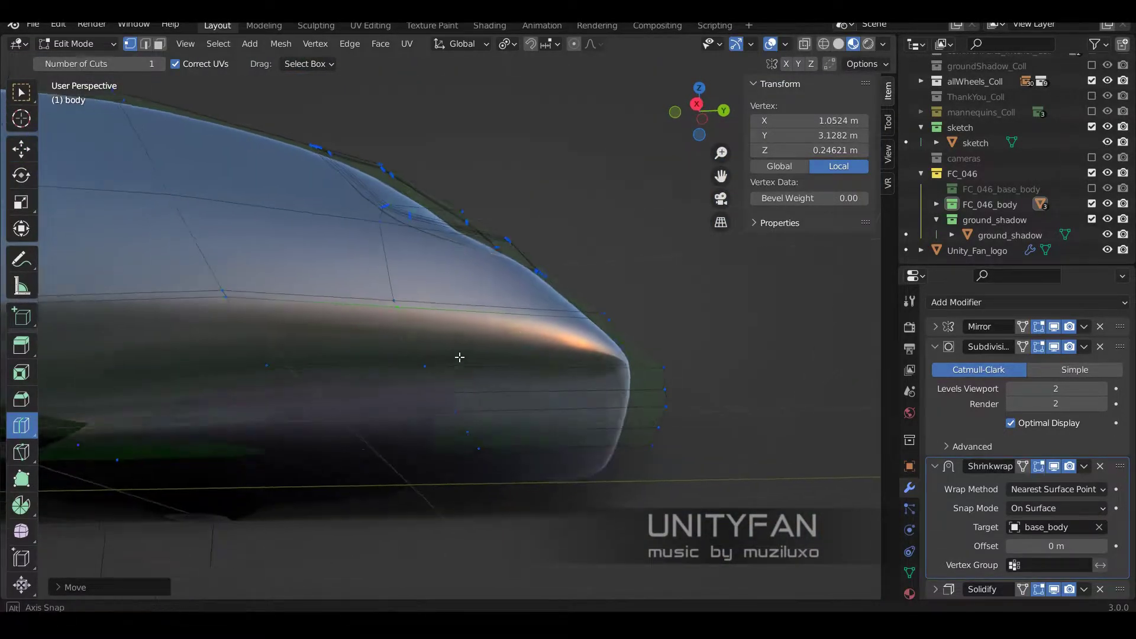
{"action": "middle_click_drag", "start_coordinate": [459, 355], "coordinate": [548, 453]}
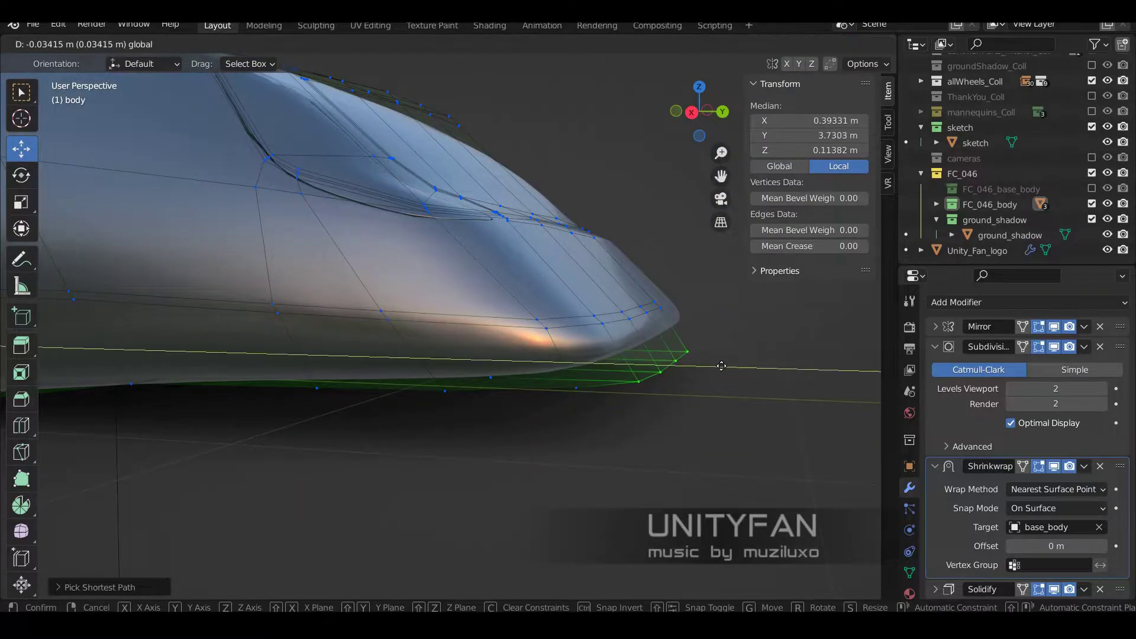
{"action": "left_click", "coordinate": [721, 366]}
{"action": "scroll", "coordinate": [347, 317], "scroll_direction": "up", "scroll_amount": 5}
{"action": "scroll", "coordinate": [329, 393], "scroll_direction": "up", "scroll_amount": 4}
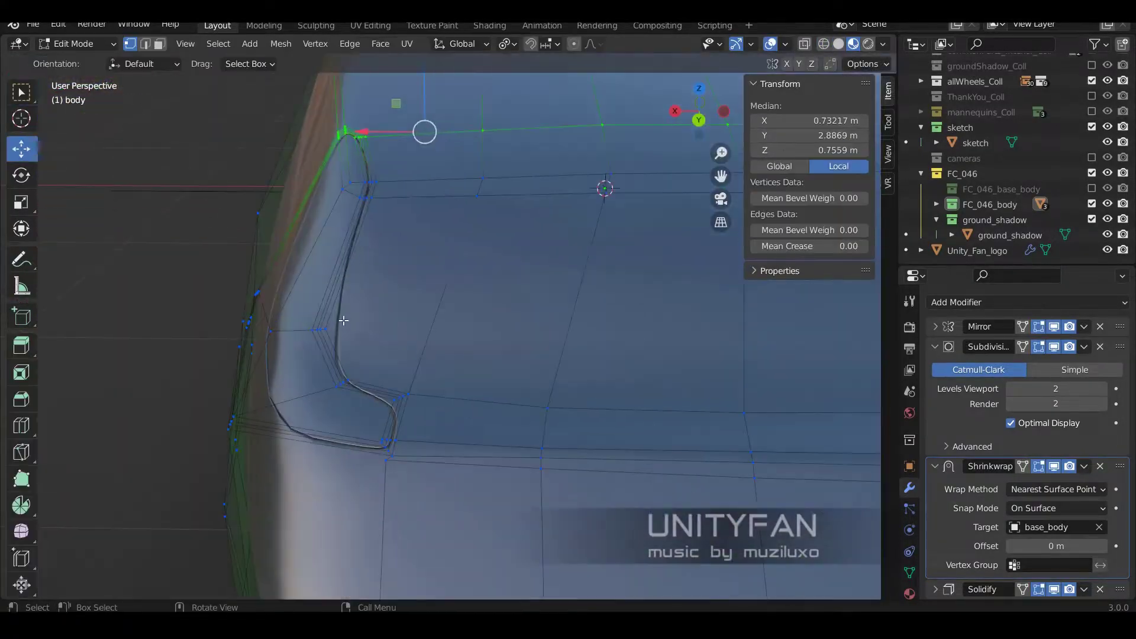
Step: Move the side panel vertices, constrained with Shift+X, to smooth the teardrop line
{"action": "middle_click_drag", "start_coordinate": [362, 393], "coordinate": [292, 475]}
{"action": "left_click_drag", "start_coordinate": [292, 474], "coordinate": [317, 373]}
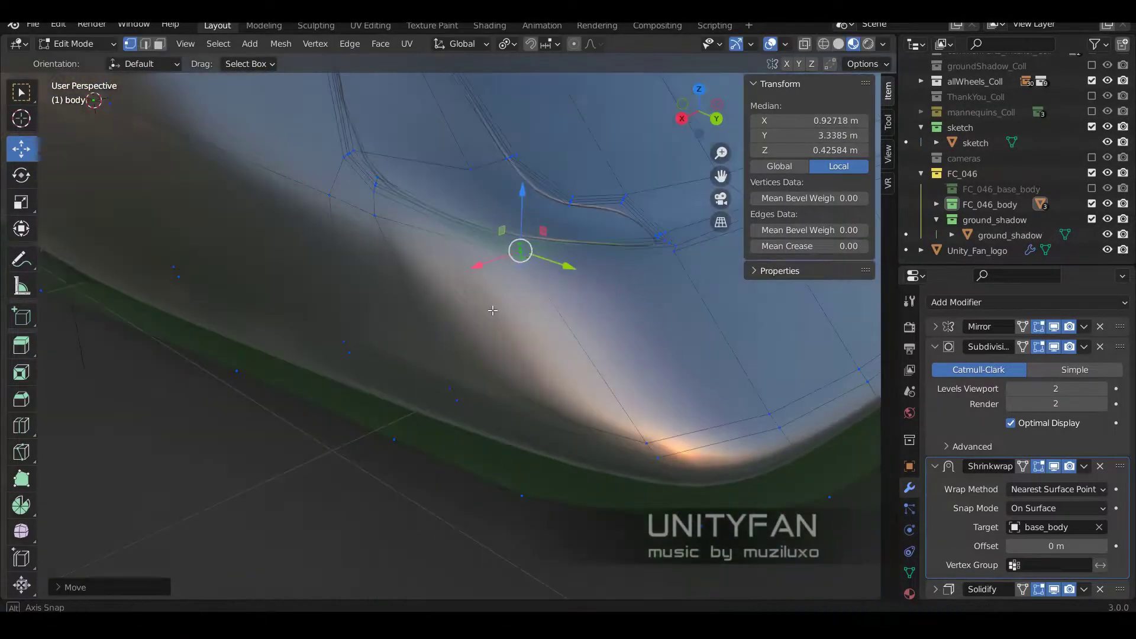
{"action": "mouse_move", "coordinate": [521, 249]}
{"action": "middle_mouse_down"}
{"action": "mouse_move", "coordinate": [483, 433]}
{"action": "mouse_move", "coordinate": [418, 286]}
{"action": "mouse_move", "coordinate": [456, 212]}
{"action": "mouse_move", "coordinate": [231, 240]}
{"action": "mouse_move", "coordinate": [451, 325]}
{"action": "mouse_move", "coordinate": [385, 383]}
{"action": "mouse_move", "coordinate": [427, 373]}
{"action": "mouse_move", "coordinate": [406, 393]}
{"action": "middle_mouse_up"}
{"action": "key", "text": "g"}
{"action": "key", "text": "shift+x"}
{"action": "left_click", "coordinate": [430, 231]}
{"action": "key", "text": "g"}
{"action": "left_click", "coordinate": [494, 337]}
Step: Slide more outline vertices along X, toggle X-ray, and select an edge on the intake outline
{"action": "key", "text": "g"}
{"action": "key", "text": "x"}
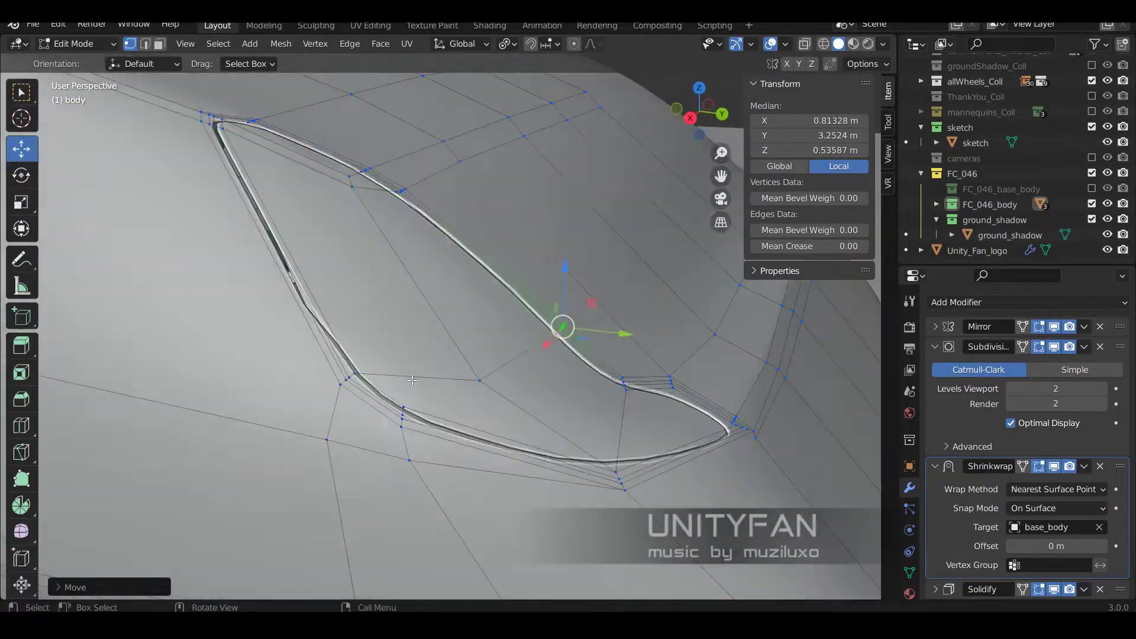
{"action": "middle_click_drag", "start_coordinate": [412, 381], "coordinate": [481, 346]}
{"action": "key", "text": "shift+z"}
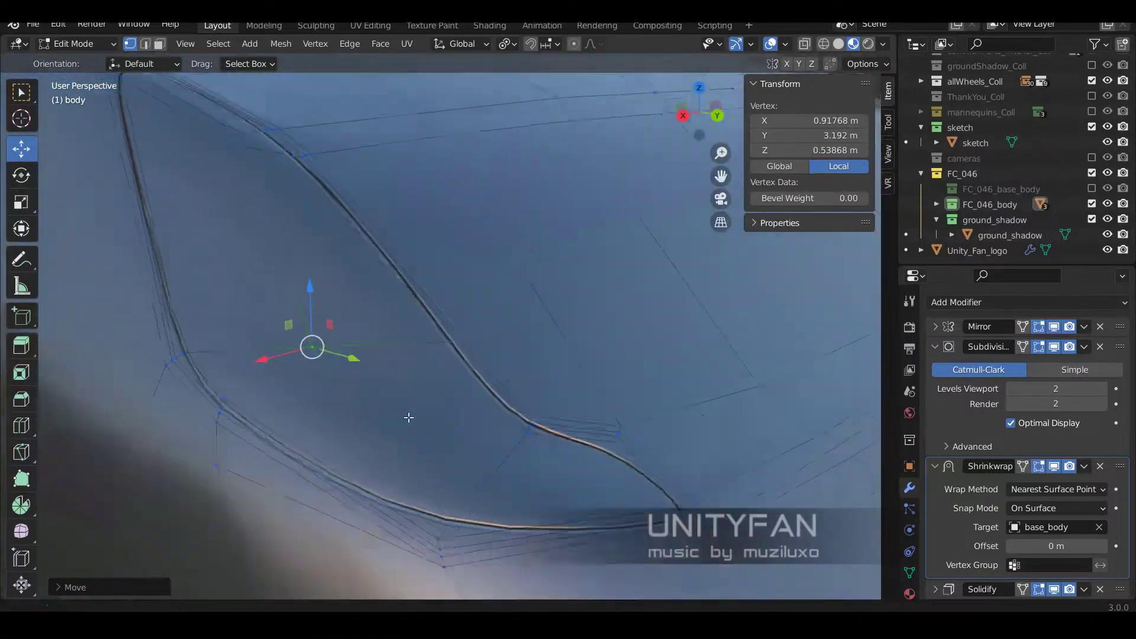
{"action": "middle_click_drag", "start_coordinate": [409, 417], "coordinate": [465, 373]}
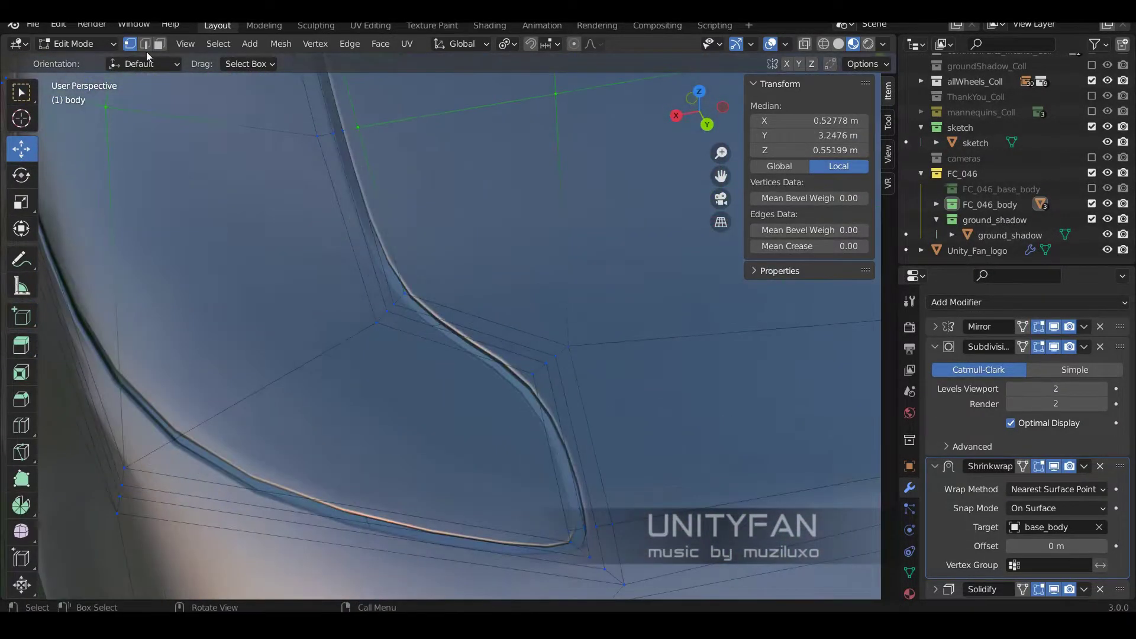
{"action": "left_click", "coordinate": [447, 350], "text": "shift"}
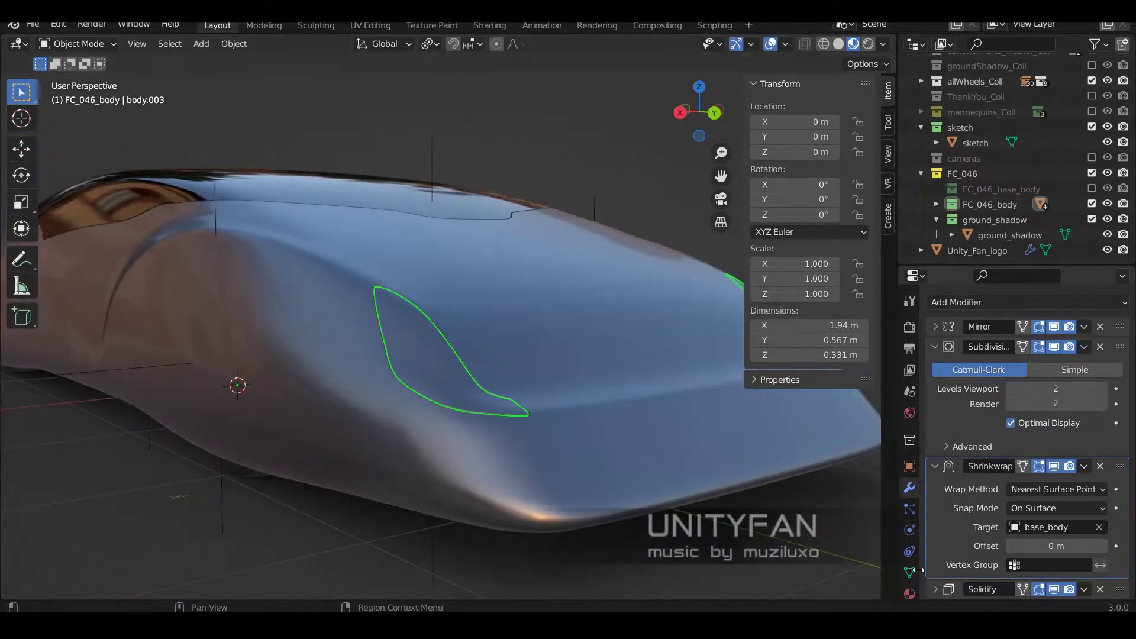
Step: Create a red, semi-transparent taillight_glass material with Shadow Mode set to None
{"action": "double_click", "coordinate": [993, 388]}
{"action": "type", "text": "taillight_gla"}
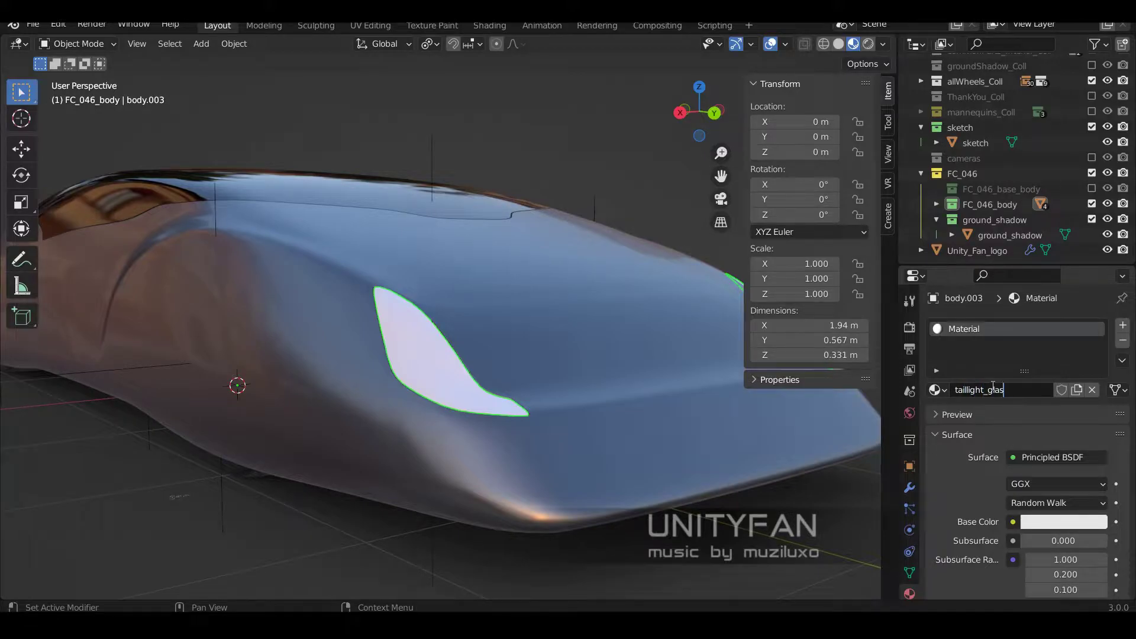
{"action": "type", "text": "s"}
{"action": "key", "text": "Return"}
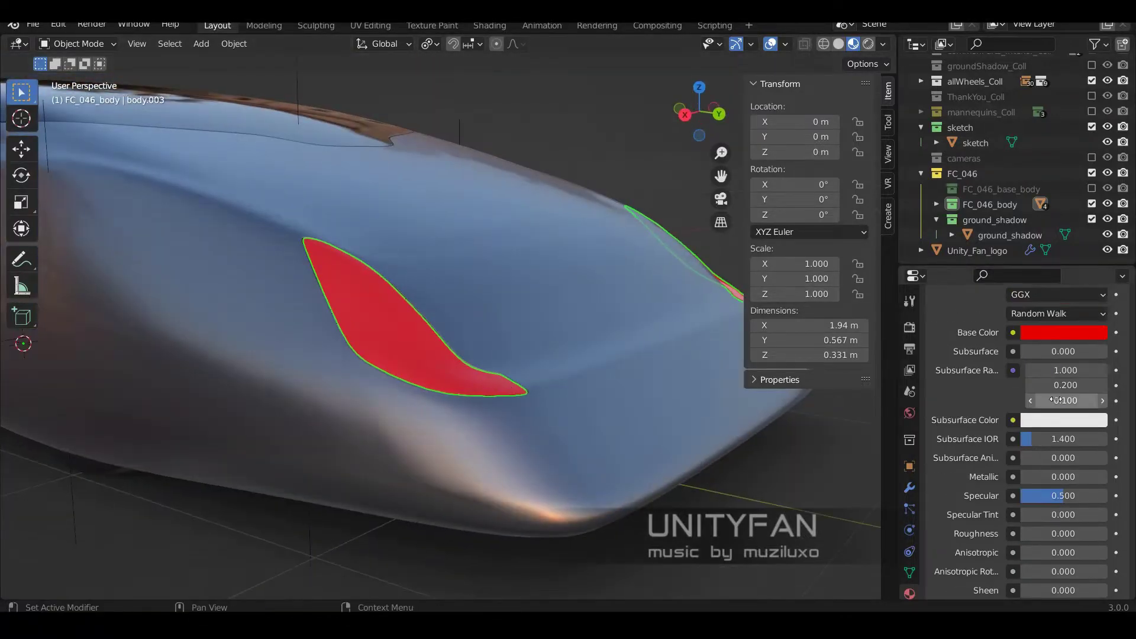
{"action": "scroll", "coordinate": [932, 530], "scroll_direction": "down", "scroll_amount": 3}
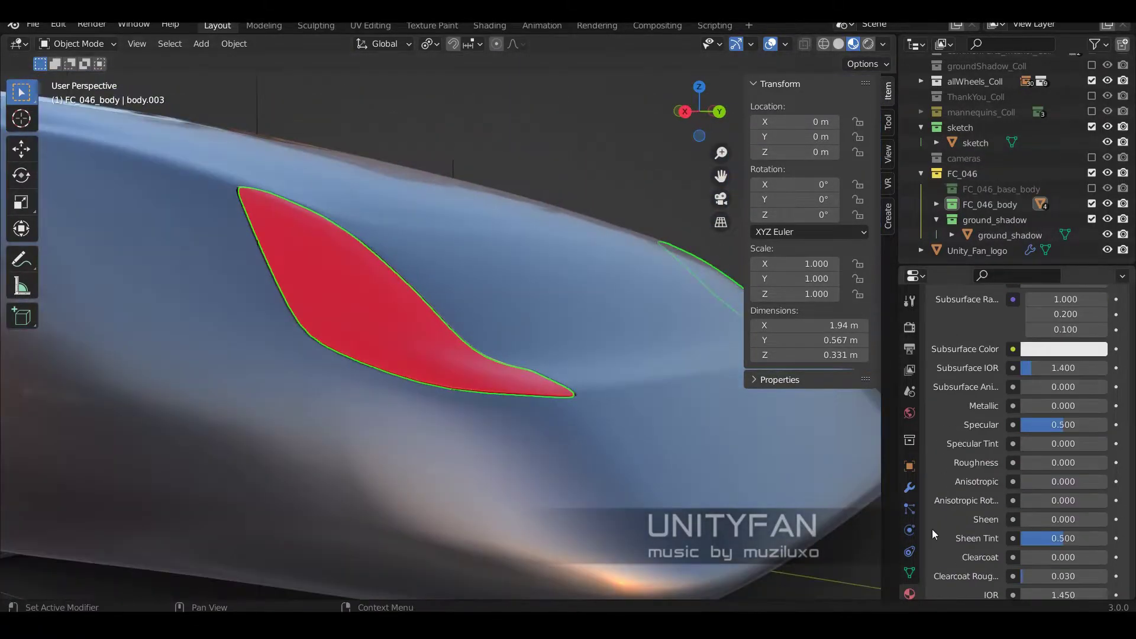
{"action": "left_click", "coordinate": [910, 594]}
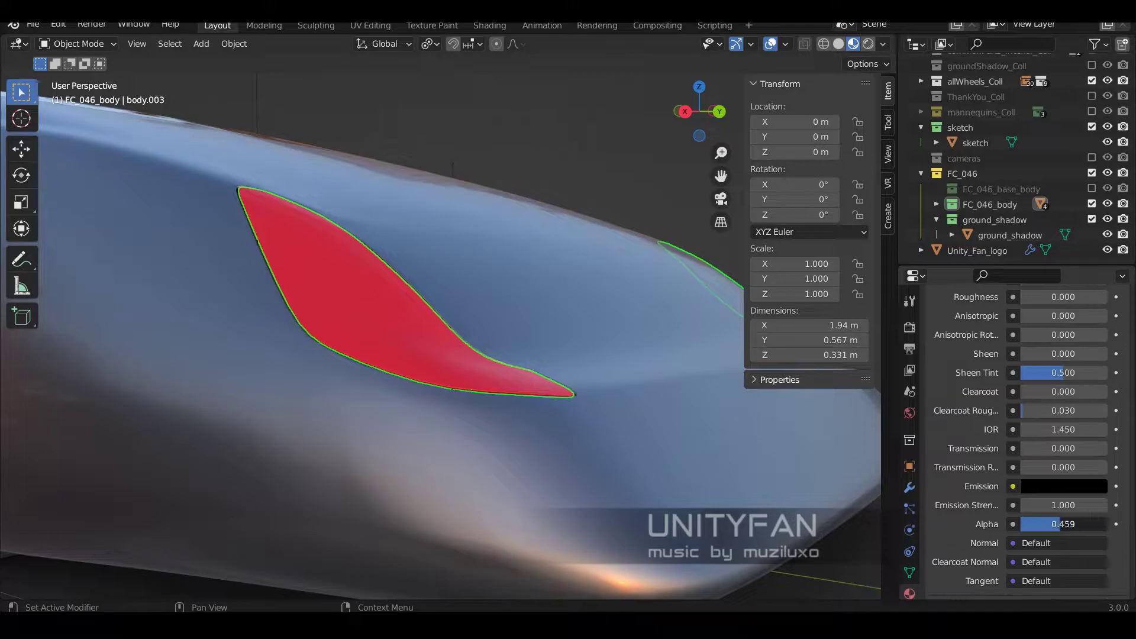
{"action": "scroll", "coordinate": [1063, 534], "scroll_direction": "down", "scroll_amount": 3}
{"action": "left_click", "coordinate": [1060, 451]}
{"action": "left_click", "coordinate": [1056, 473]}
{"action": "scroll", "coordinate": [498, 299], "scroll_direction": "down", "scroll_amount": 3}
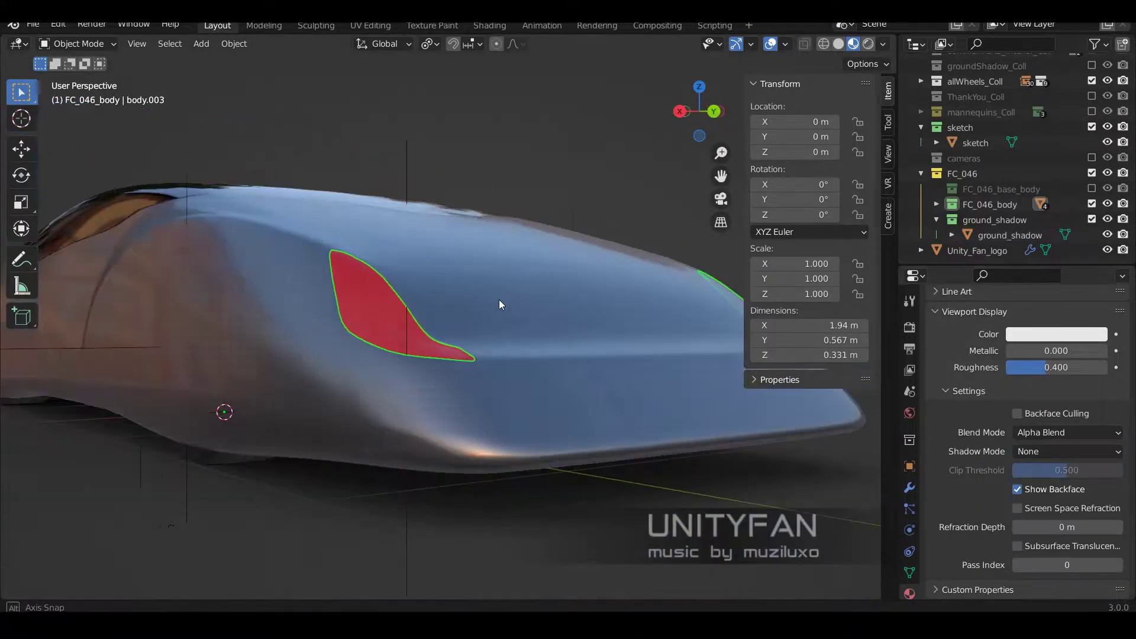
Step: Change the preview lighting environment and line the side view up with the sketch
{"action": "mouse_move", "coordinate": [499, 299]}
{"action": "middle_mouse_down"}
{"action": "mouse_move", "coordinate": [530, 279]}
{"action": "mouse_move", "coordinate": [548, 243]}
{"action": "mouse_move", "coordinate": [869, 85]}
{"action": "middle_mouse_up"}
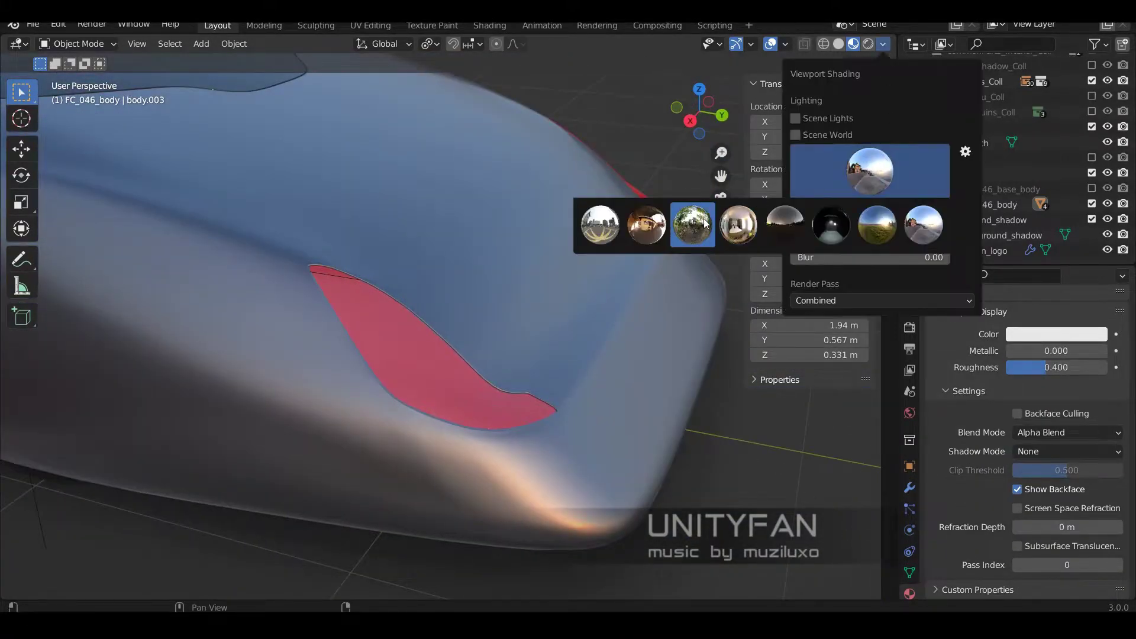
{"action": "left_click", "coordinate": [705, 223]}
{"action": "middle_click_drag", "start_coordinate": [617, 140], "coordinate": [544, 242]}
{"action": "key", "text": "KP_3"}
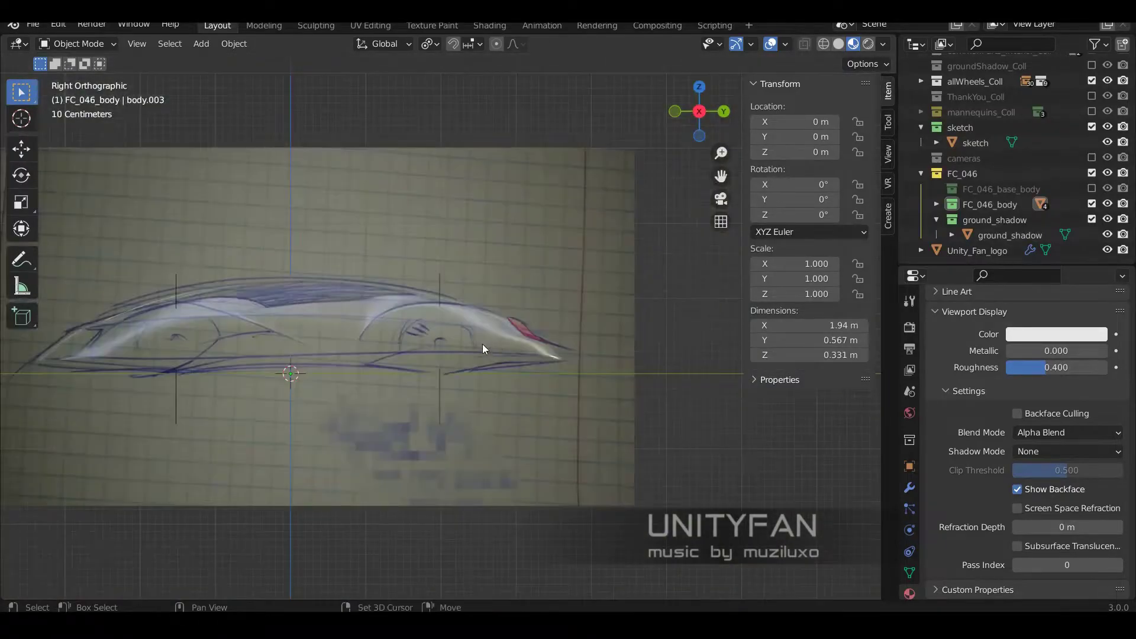
{"action": "scroll", "coordinate": [483, 345], "scroll_direction": "up", "scroll_amount": 3}
{"action": "mouse_move", "coordinate": [614, 334]}
{"action": "middle_mouse_down"}
{"action": "mouse_move", "coordinate": [513, 378]}
{"action": "mouse_move", "coordinate": [532, 356]}
{"action": "mouse_move", "coordinate": [607, 366]}
{"action": "mouse_move", "coordinate": [485, 342]}
{"action": "mouse_move", "coordinate": [487, 364]}
{"action": "mouse_move", "coordinate": [644, 371]}
{"action": "mouse_move", "coordinate": [618, 239]}
{"action": "mouse_move", "coordinate": [474, 283]}
{"action": "mouse_move", "coordinate": [400, 259]}
{"action": "mouse_move", "coordinate": [516, 331]}
{"action": "mouse_move", "coordinate": [739, 331]}
{"action": "middle_mouse_up"}
{"action": "key", "text": "n"}
{"action": "key", "text": "KP_5"}
{"action": "left_click", "coordinate": [521, 354]}
Step: Add a plane and give it a new material named blocker
{"action": "key", "text": "shift+a"}
{"action": "left_click", "coordinate": [521, 303]}
{"action": "left_click", "coordinate": [988, 391]}
{"action": "double_click", "coordinate": [989, 391]}
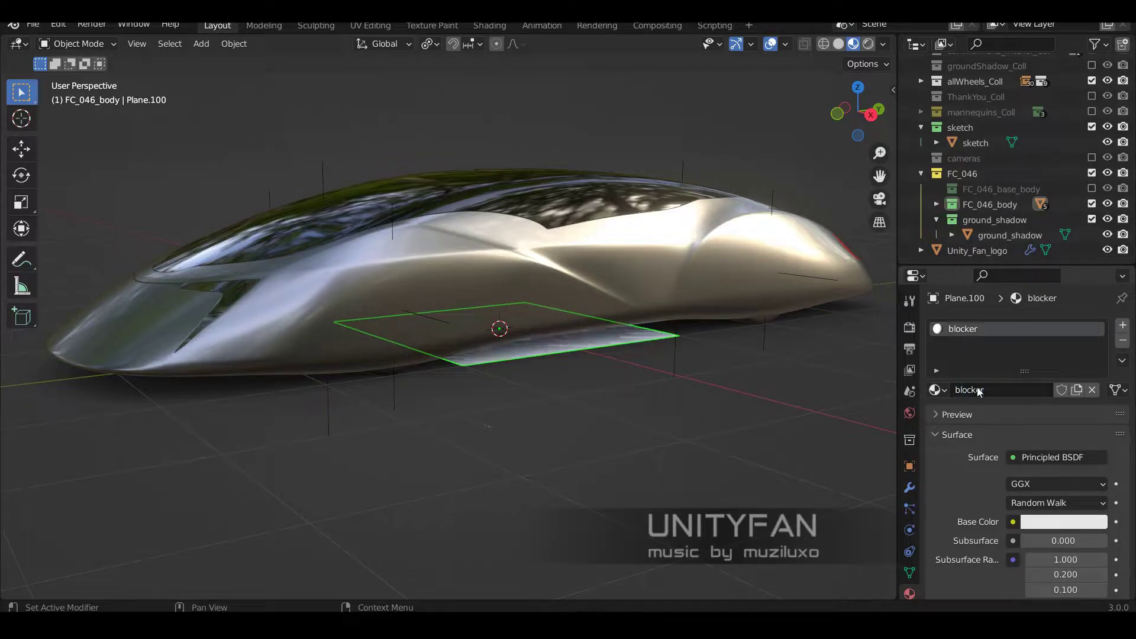
Step: Set the blocker plane's material Base Color to black
{"action": "left_click", "coordinate": [1063, 521]}
{"action": "left_click_drag", "start_coordinate": [1092, 395], "coordinate": [1092, 420]}
{"action": "scroll", "coordinate": [1036, 443], "scroll_direction": "down", "scroll_amount": 4}
{"action": "key", "text": "Tab"}
{"action": "mouse_move", "coordinate": [509, 331]}
{"action": "middle_mouse_down"}
{"action": "mouse_move", "coordinate": [528, 258]}
{"action": "mouse_move", "coordinate": [481, 290]}
{"action": "middle_mouse_up"}
{"action": "scroll", "coordinate": [481, 290], "scroll_direction": "up", "scroll_amount": 5}
{"action": "right_click", "coordinate": [482, 290]}
{"action": "right_click", "coordinate": [524, 236]}
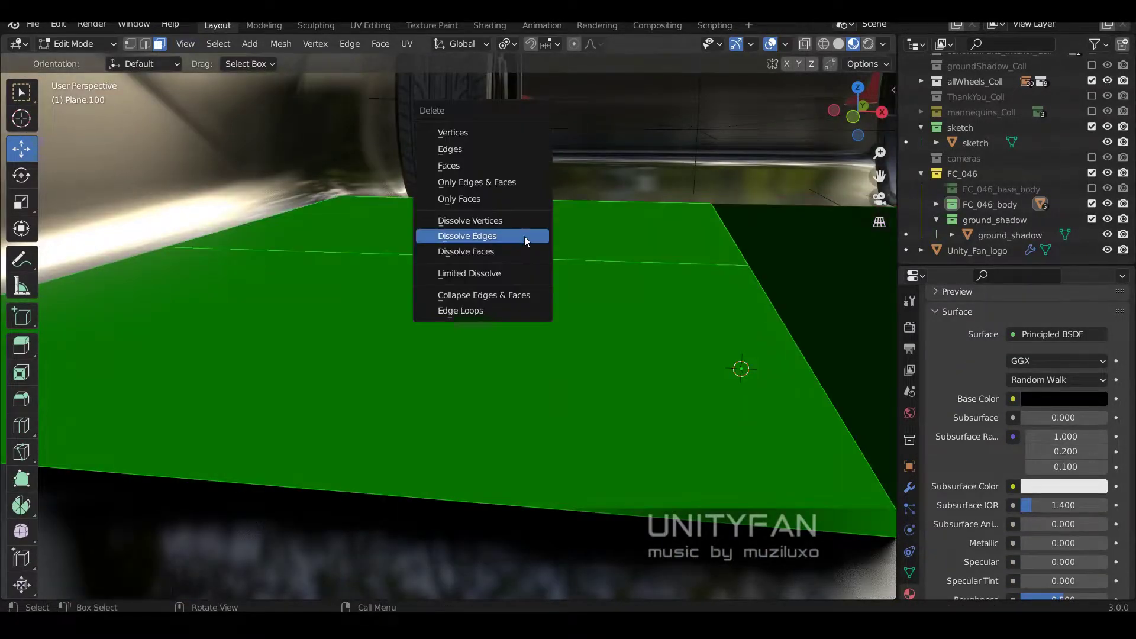
{"action": "key", "text": "Escape"}
{"action": "scroll", "coordinate": [525, 236], "scroll_direction": "down", "scroll_amount": 5}
{"action": "key", "text": "Tab"}
Step: Add a Mirror modifier to the blocker plane and view it in wireframe X-ray
{"action": "left_click", "coordinate": [1006, 325]}
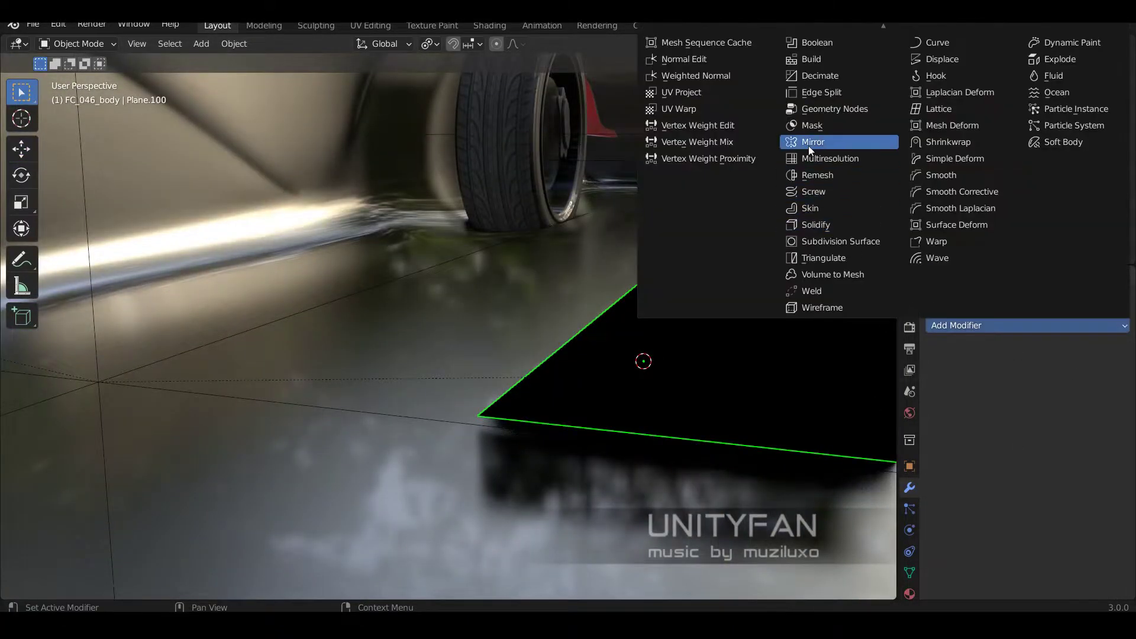
{"action": "left_click", "coordinate": [817, 213]}
{"action": "key", "text": "Tab"}
{"action": "middle_click_drag", "start_coordinate": [450, 249], "coordinate": [534, 214]}
{"action": "middle_click_drag", "start_coordinate": [448, 304], "coordinate": [408, 311]}
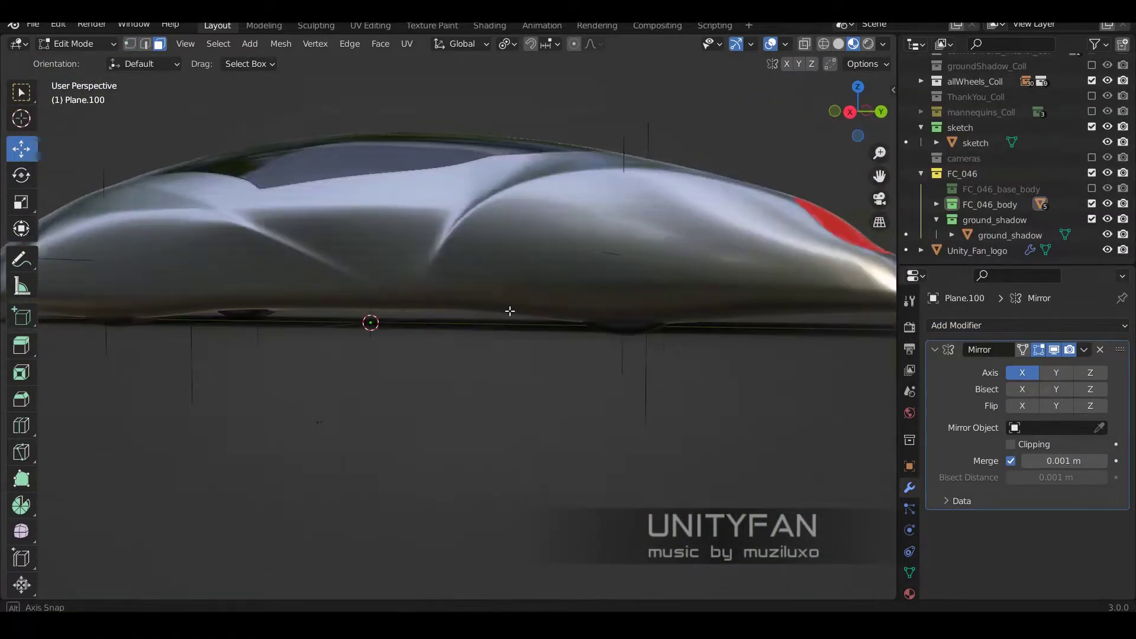
{"action": "key", "text": "shift+z"}
{"action": "scroll", "coordinate": [395, 312], "scroll_direction": "down", "scroll_amount": 2}
{"action": "left_click", "coordinate": [591, 272]}
{"action": "scroll", "coordinate": [550, 299], "scroll_direction": "up", "scroll_amount": 4}
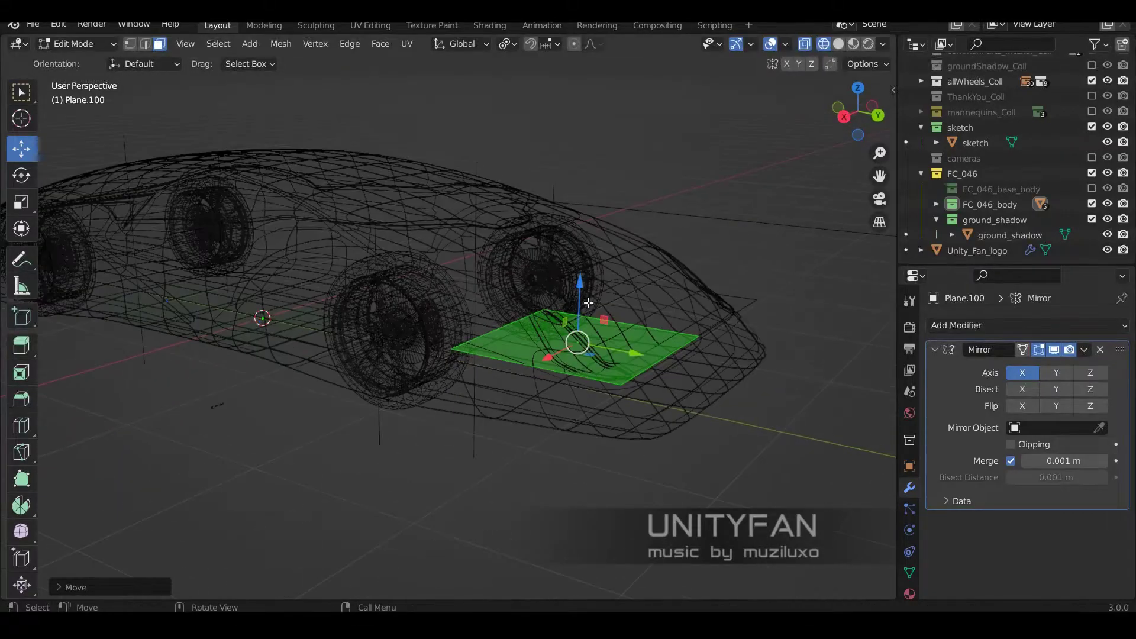
{"action": "key", "text": "shift+z"}
{"action": "scroll", "coordinate": [509, 272], "scroll_direction": "up", "scroll_amount": 3}
{"action": "key", "text": "shift+z"}
{"action": "scroll", "coordinate": [451, 318], "scroll_direction": "down", "scroll_amount": 2}
Step: Move the whole blocker shape over the taillight recess
{"action": "key", "text": "g"}
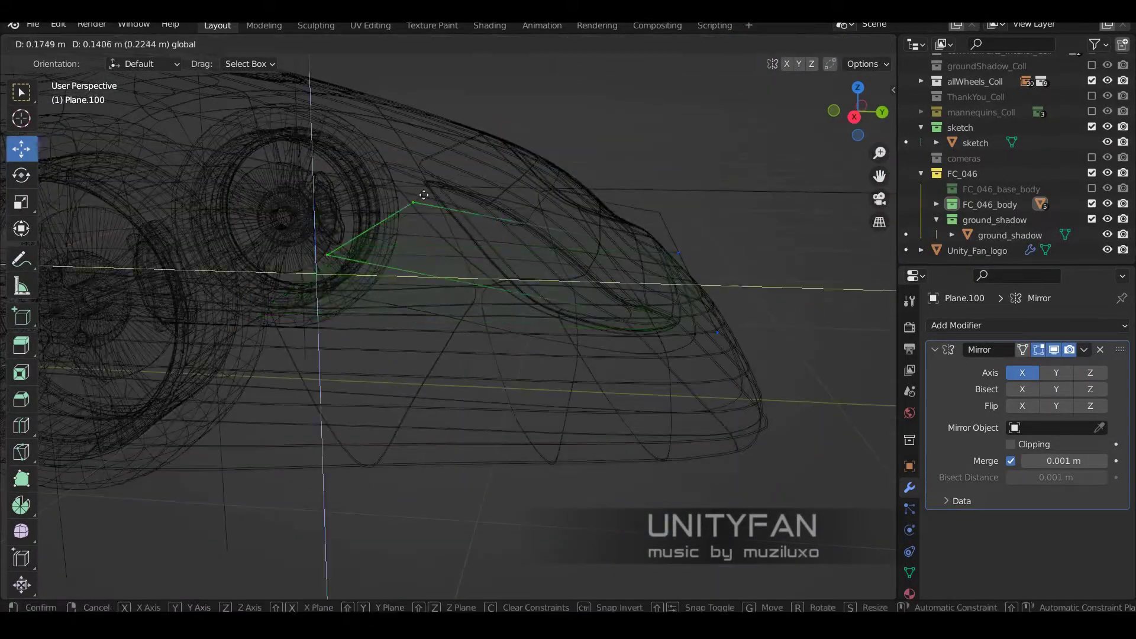
{"action": "middle_click_drag", "start_coordinate": [692, 245], "coordinate": [604, 341]}
{"action": "middle_click_drag", "start_coordinate": [589, 315], "coordinate": [627, 197]}
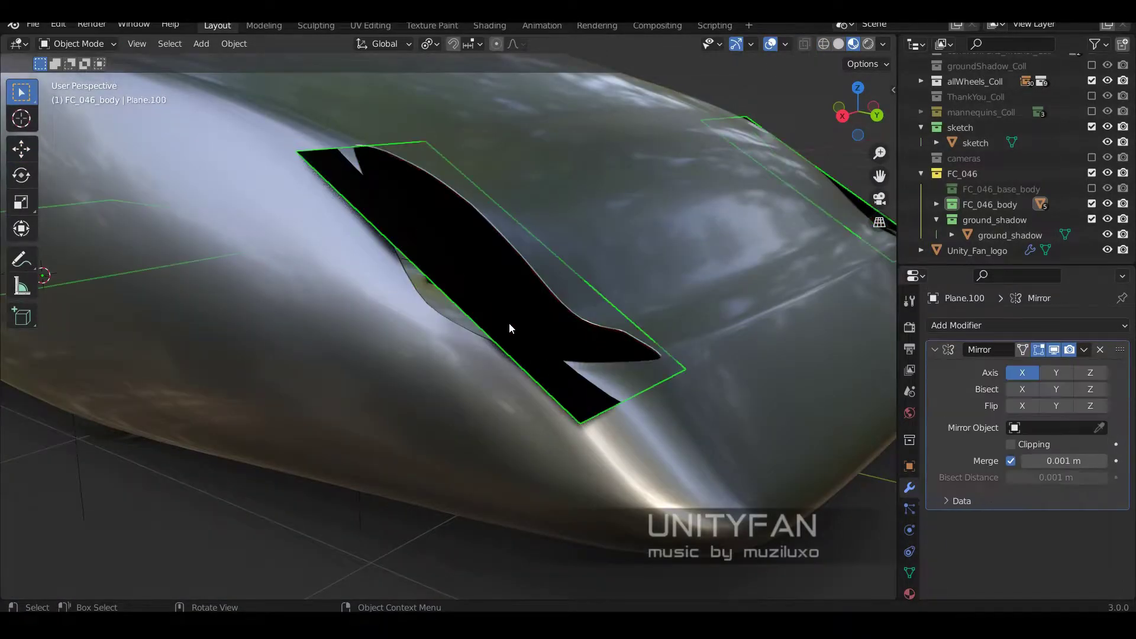
{"action": "key", "text": "a"}
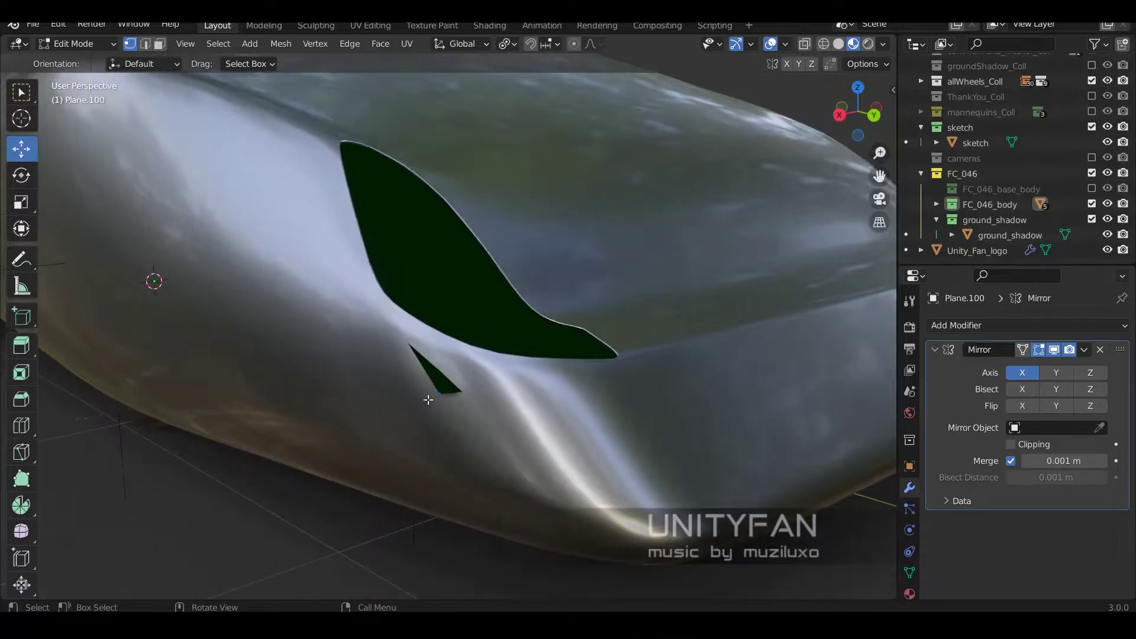
{"action": "mouse_move", "coordinate": [152, 279]}
{"action": "middle_mouse_down"}
{"action": "mouse_move", "coordinate": [529, 394]}
{"action": "mouse_move", "coordinate": [45, 384]}
{"action": "middle_mouse_up"}
Step: Drag the blocker's corner vertices out to the taillight edges
{"action": "middle_click_drag", "start_coordinate": [507, 411], "coordinate": [565, 386]}
{"action": "key", "text": "shift+space"}
{"action": "key", "text": "g"}
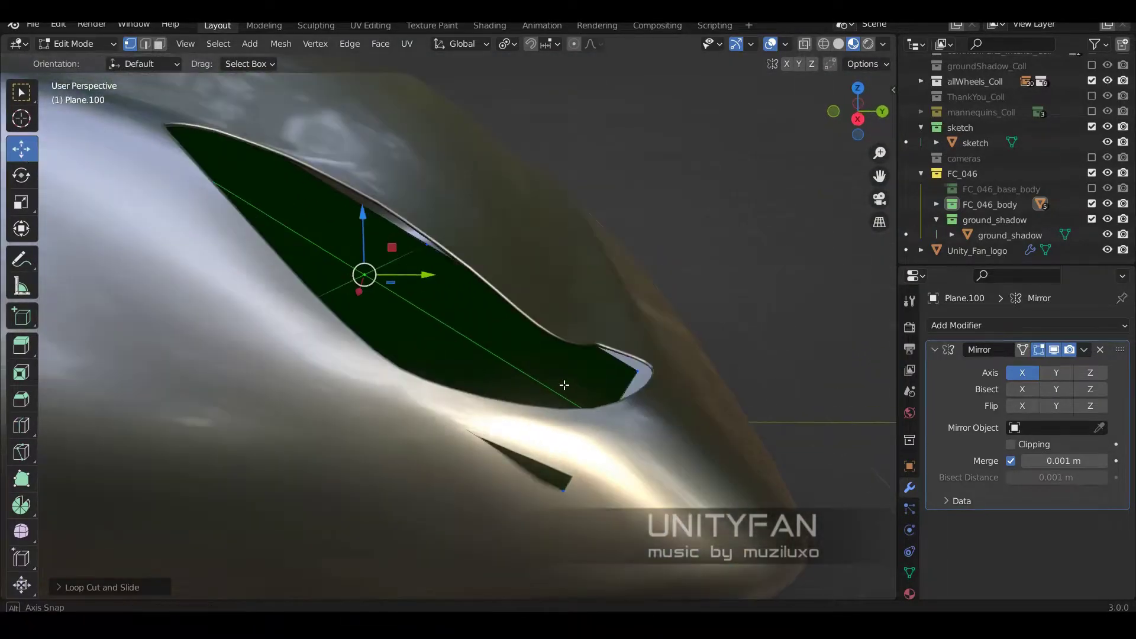
{"action": "left_click", "coordinate": [21, 148]}
{"action": "middle_click_drag", "start_coordinate": [295, 355], "coordinate": [570, 394]}
{"action": "left_click", "coordinate": [622, 292]}
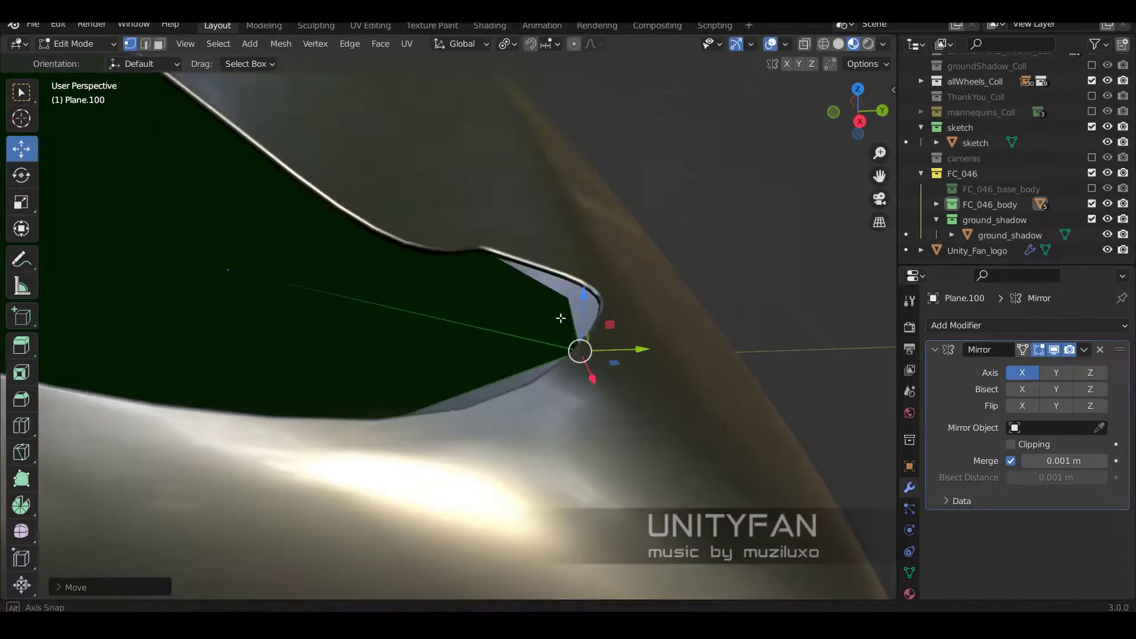
{"action": "mouse_move", "coordinate": [592, 332]}
{"action": "middle_mouse_down"}
{"action": "mouse_move", "coordinate": [545, 396]}
{"action": "mouse_move", "coordinate": [652, 437]}
{"action": "mouse_move", "coordinate": [300, 240]}
{"action": "mouse_move", "coordinate": [477, 333]}
{"action": "mouse_move", "coordinate": [457, 330]}
{"action": "mouse_move", "coordinate": [419, 352]}
{"action": "mouse_move", "coordinate": [612, 350]}
{"action": "mouse_move", "coordinate": [510, 394]}
{"action": "mouse_move", "coordinate": [561, 325]}
{"action": "mouse_move", "coordinate": [312, 183]}
{"action": "mouse_move", "coordinate": [380, 380]}
{"action": "mouse_move", "coordinate": [559, 470]}
{"action": "mouse_move", "coordinate": [436, 376]}
{"action": "mouse_move", "coordinate": [521, 356]}
{"action": "mouse_move", "coordinate": [414, 385]}
{"action": "mouse_move", "coordinate": [516, 370]}
{"action": "middle_mouse_up"}
{"action": "key", "text": "z"}
{"action": "key", "text": "g"}
{"action": "key", "text": "shift+x"}
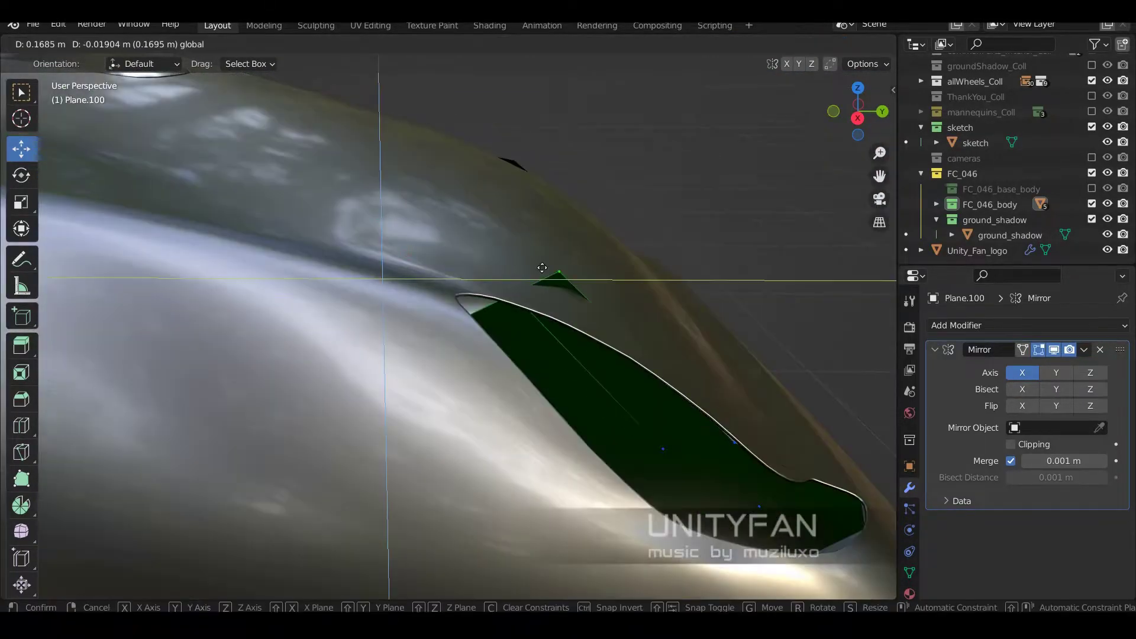
{"action": "left_click", "coordinate": [525, 244]}
Step: Reposition the remaining vertices so the blocker traces the taillight outline
{"action": "middle_click_drag", "start_coordinate": [525, 244], "coordinate": [427, 291]}
{"action": "key", "text": "g"}
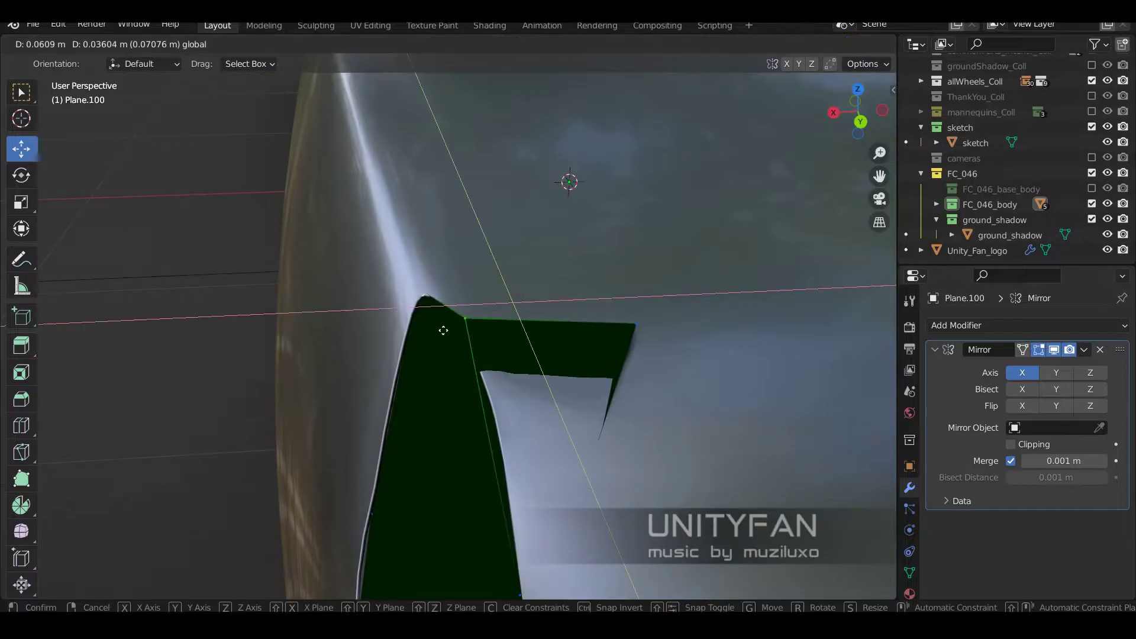
{"action": "left_click", "coordinate": [507, 296]}
{"action": "mouse_move", "coordinate": [507, 296]}
{"action": "middle_mouse_down"}
{"action": "mouse_move", "coordinate": [585, 382]}
{"action": "mouse_move", "coordinate": [478, 369]}
{"action": "middle_mouse_up"}
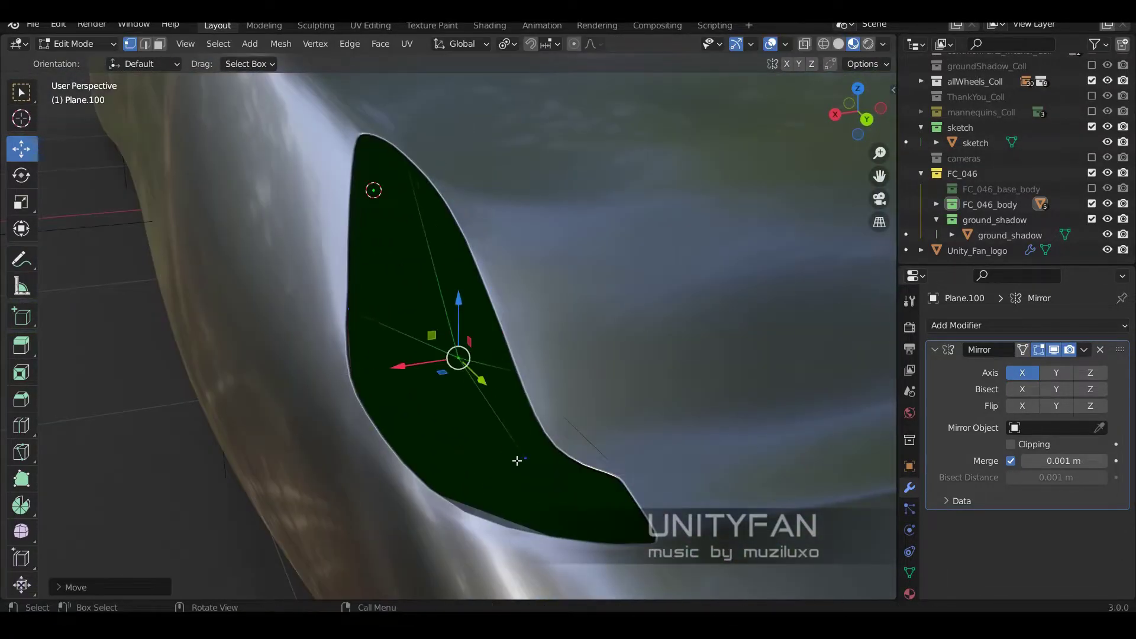
{"action": "mouse_move", "coordinate": [518, 461]}
{"action": "middle_mouse_down"}
{"action": "mouse_move", "coordinate": [502, 406]}
{"action": "mouse_move", "coordinate": [577, 308]}
{"action": "mouse_move", "coordinate": [475, 355]}
{"action": "middle_mouse_up"}
{"action": "key", "text": "g"}
{"action": "left_click", "coordinate": [576, 309]}
{"action": "key", "text": "g"}
{"action": "key", "text": "x"}
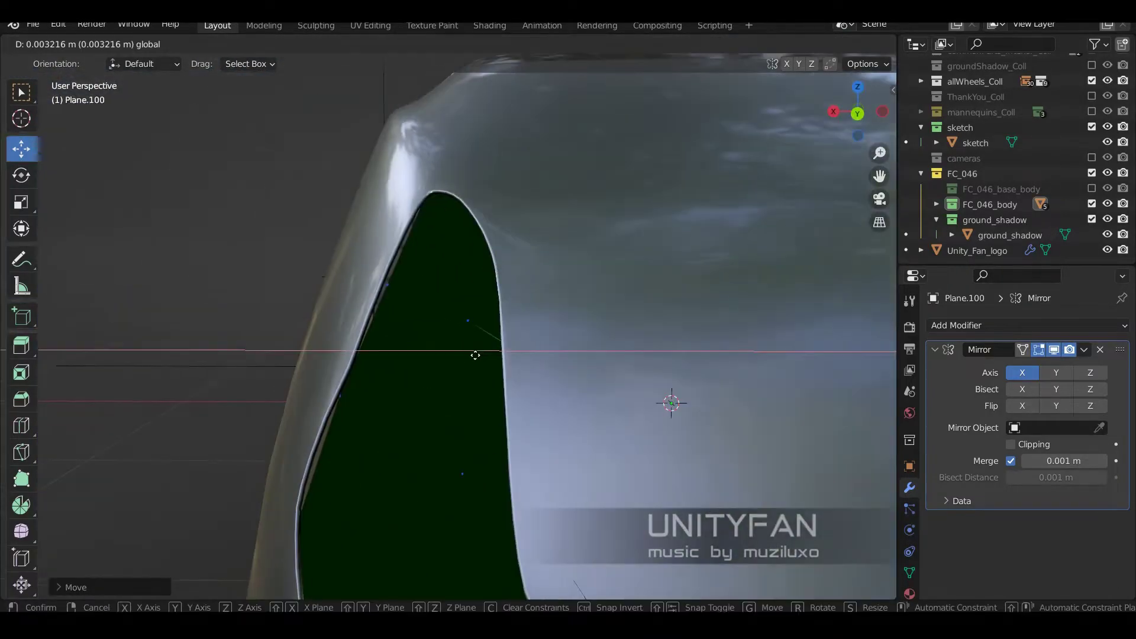
{"action": "mouse_move", "coordinate": [351, 453]}
{"action": "middle_mouse_down"}
{"action": "mouse_move", "coordinate": [581, 452]}
{"action": "mouse_move", "coordinate": [686, 475]}
{"action": "middle_mouse_up"}
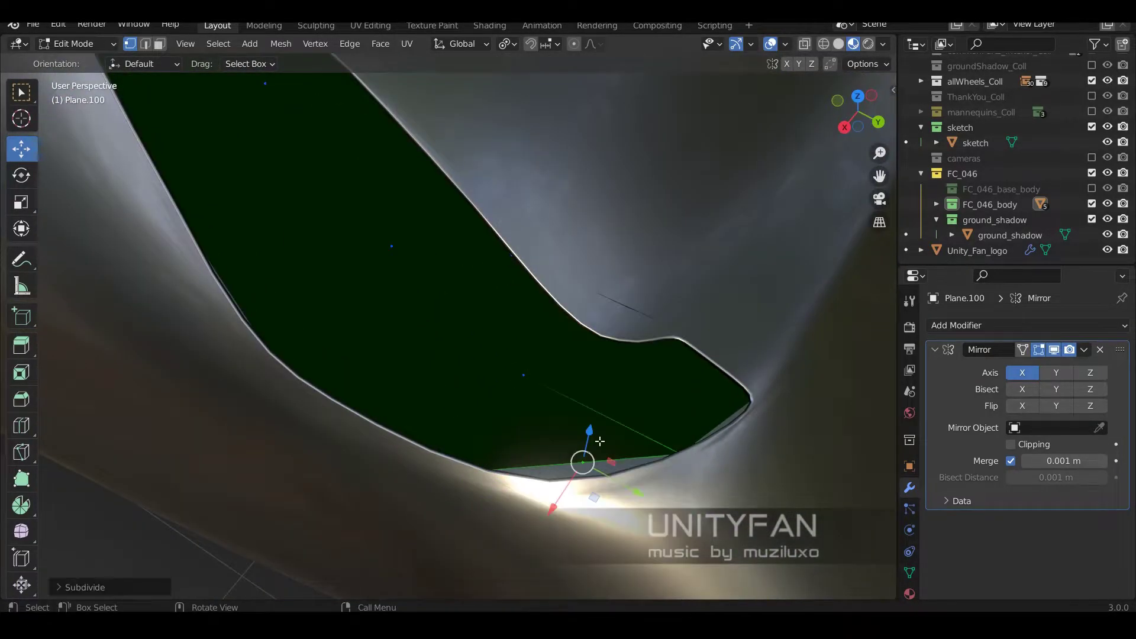
{"action": "mouse_move", "coordinate": [592, 505]}
{"action": "middle_mouse_down"}
{"action": "mouse_move", "coordinate": [533, 414]}
{"action": "mouse_move", "coordinate": [584, 331]}
{"action": "middle_mouse_up"}
{"action": "right_click", "coordinate": [584, 332]}
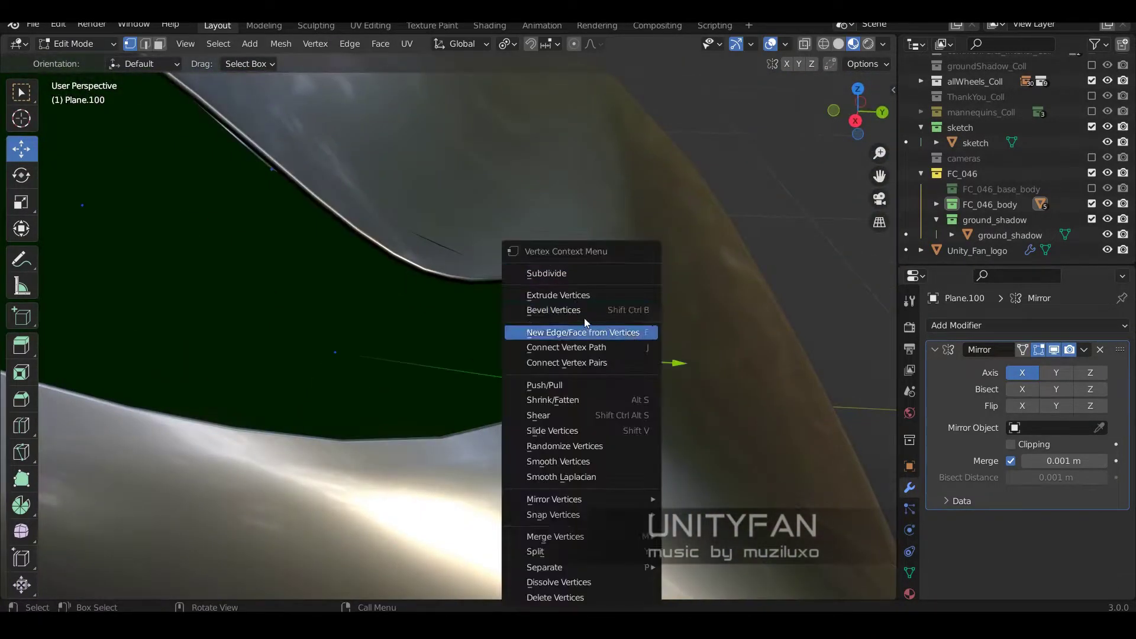
{"action": "left_click", "coordinate": [664, 337]}
{"action": "mouse_move", "coordinate": [664, 337]}
{"action": "middle_mouse_down"}
{"action": "mouse_move", "coordinate": [647, 370]}
{"action": "mouse_move", "coordinate": [371, 253]}
{"action": "middle_mouse_up"}
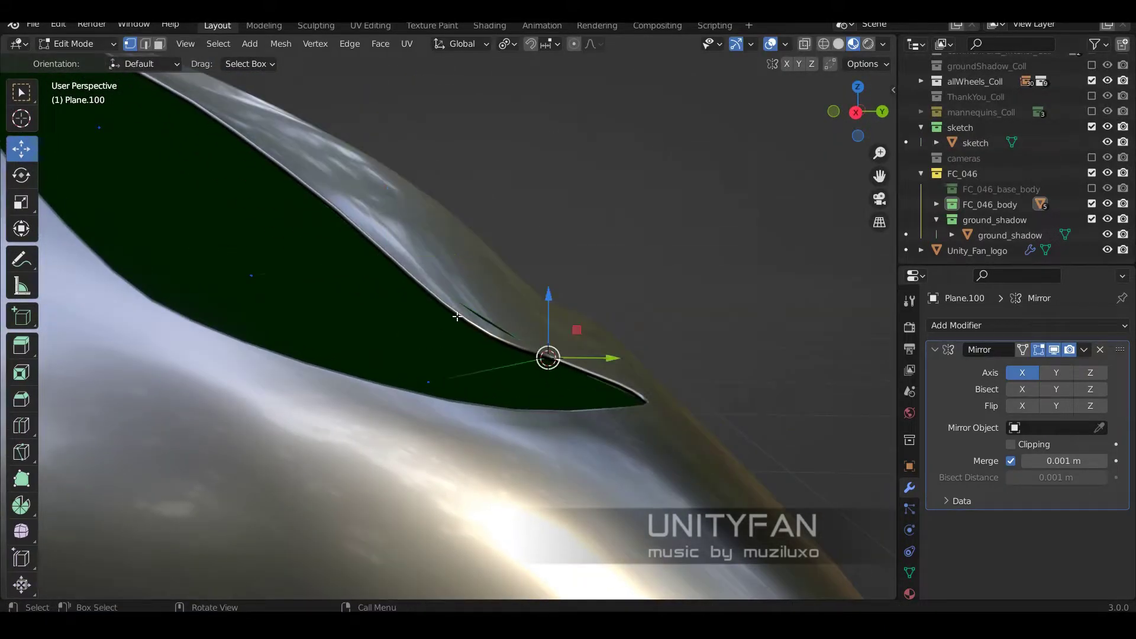
Step: Inset all the panel's faces, then inset a single face again
{"action": "key", "text": "3"}
{"action": "middle_click_drag", "start_coordinate": [482, 311], "coordinate": [406, 337]}
{"action": "key", "text": "a"}
{"action": "key", "text": "i"}
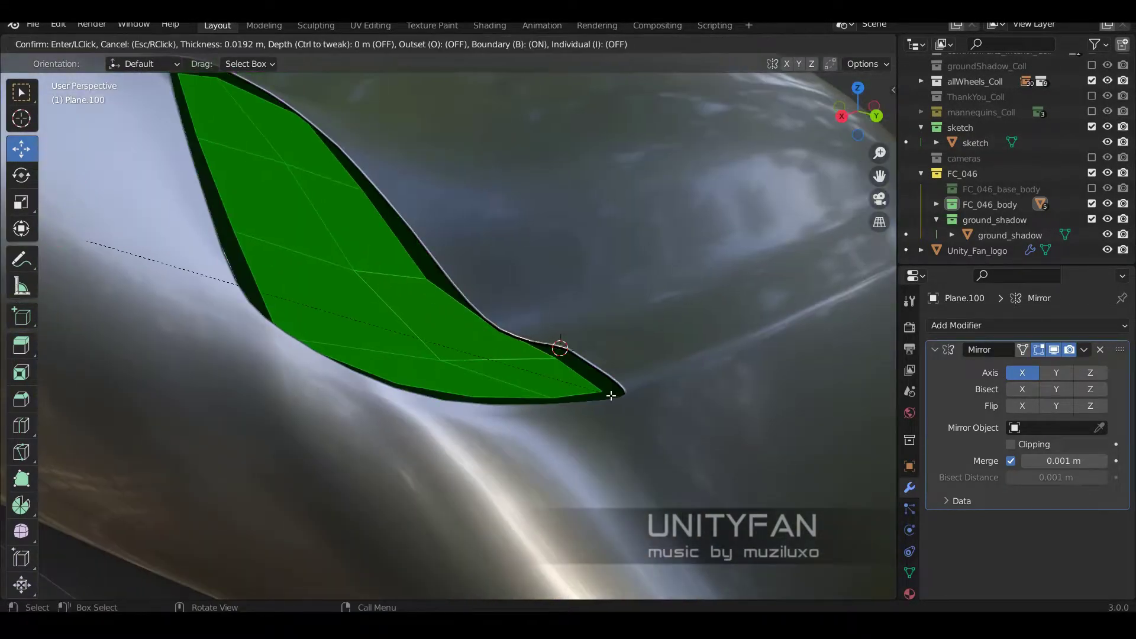
{"action": "left_click", "coordinate": [13, 150]}
{"action": "middle_click_drag", "start_coordinate": [296, 296], "coordinate": [414, 355]}
{"action": "left_click", "coordinate": [450, 355]}
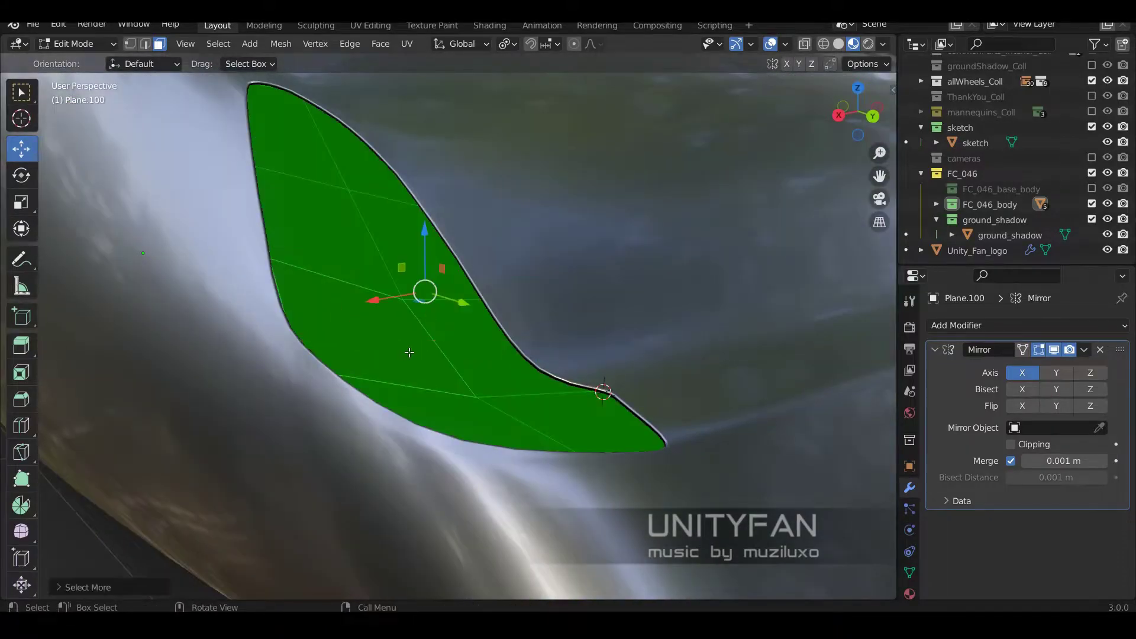
{"action": "key", "text": "i"}
{"action": "left_click", "coordinate": [409, 352]}
Step: Push the inset face along Z into the body and return to Object Mode
{"action": "key", "text": "g"}
{"action": "key", "text": "z"}
{"action": "left_click", "coordinate": [406, 284]}
{"action": "mouse_move", "coordinate": [406, 284]}
{"action": "middle_mouse_down"}
{"action": "mouse_move", "coordinate": [468, 343]}
{"action": "mouse_move", "coordinate": [358, 195]}
{"action": "middle_mouse_up"}
{"action": "key", "text": "2"}
{"action": "left_click", "coordinate": [477, 343]}
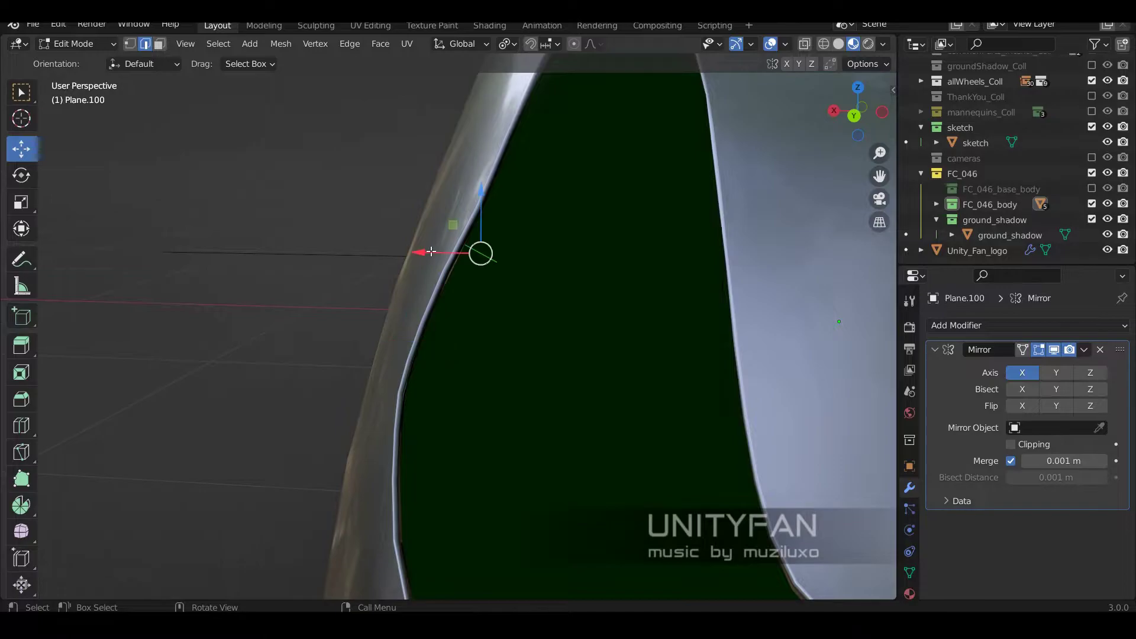
{"action": "mouse_move", "coordinate": [431, 252]}
{"action": "middle_mouse_down"}
{"action": "mouse_move", "coordinate": [463, 307]}
{"action": "mouse_move", "coordinate": [524, 231]}
{"action": "middle_mouse_up"}
{"action": "key", "text": "Tab"}
{"action": "scroll", "coordinate": [462, 308], "scroll_direction": "down", "scroll_amount": 3}
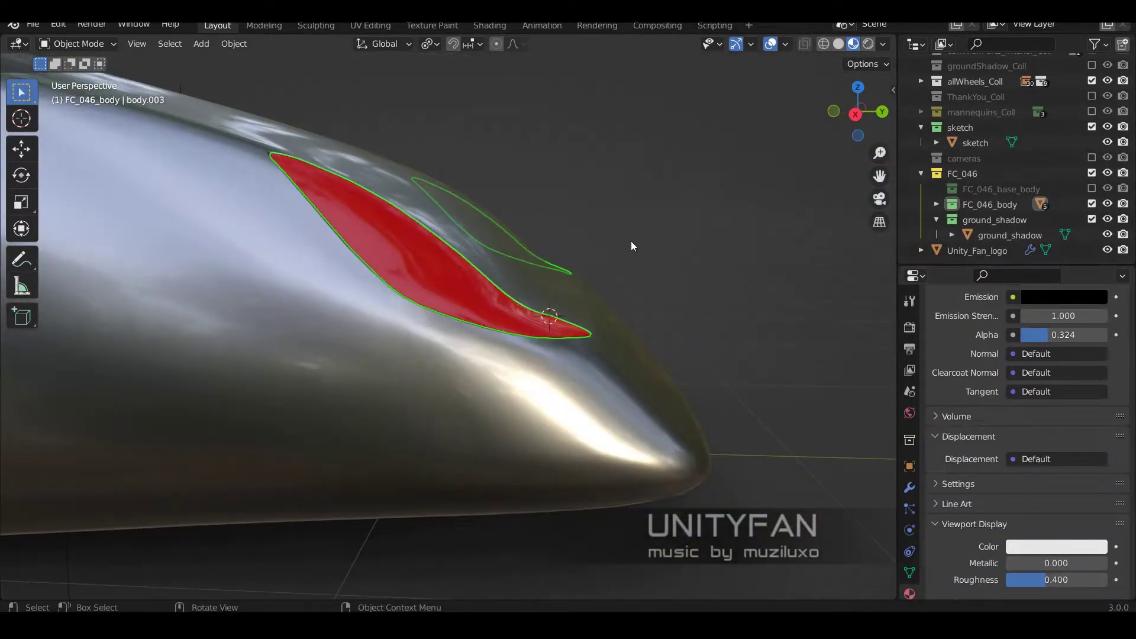
Step: Add a new plane beside the car
{"action": "mouse_move", "coordinate": [630, 240]}
{"action": "middle_mouse_down"}
{"action": "mouse_move", "coordinate": [553, 332]}
{"action": "mouse_move", "coordinate": [513, 336]}
{"action": "middle_mouse_up"}
{"action": "scroll", "coordinate": [512, 336], "scroll_direction": "down", "scroll_amount": 5}
{"action": "scroll", "coordinate": [499, 340], "scroll_direction": "up", "scroll_amount": 6}
{"action": "key", "text": "shift+a"}
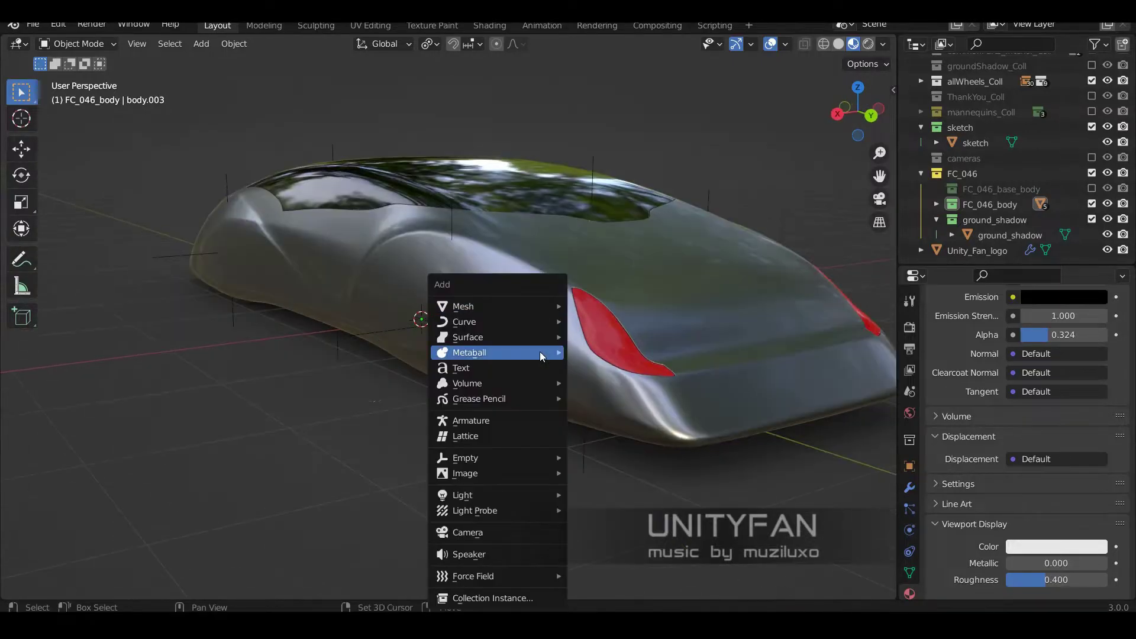
{"action": "left_click", "coordinate": [596, 305]}
{"action": "key", "text": "Tab"}
{"action": "type", "text": "taillight"}
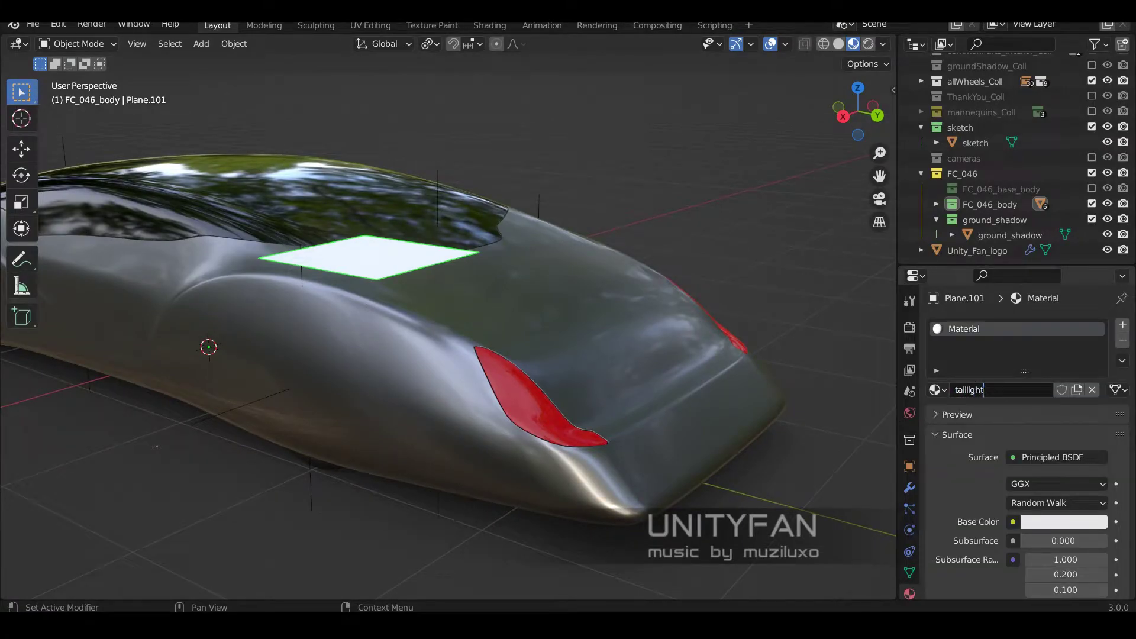
Step: Create a 'taillight' material with red Base Color and red Emission at strength 8
{"action": "key", "text": "Return"}
{"action": "left_click", "coordinate": [1063, 521]}
{"action": "left_click", "coordinate": [1102, 369]}
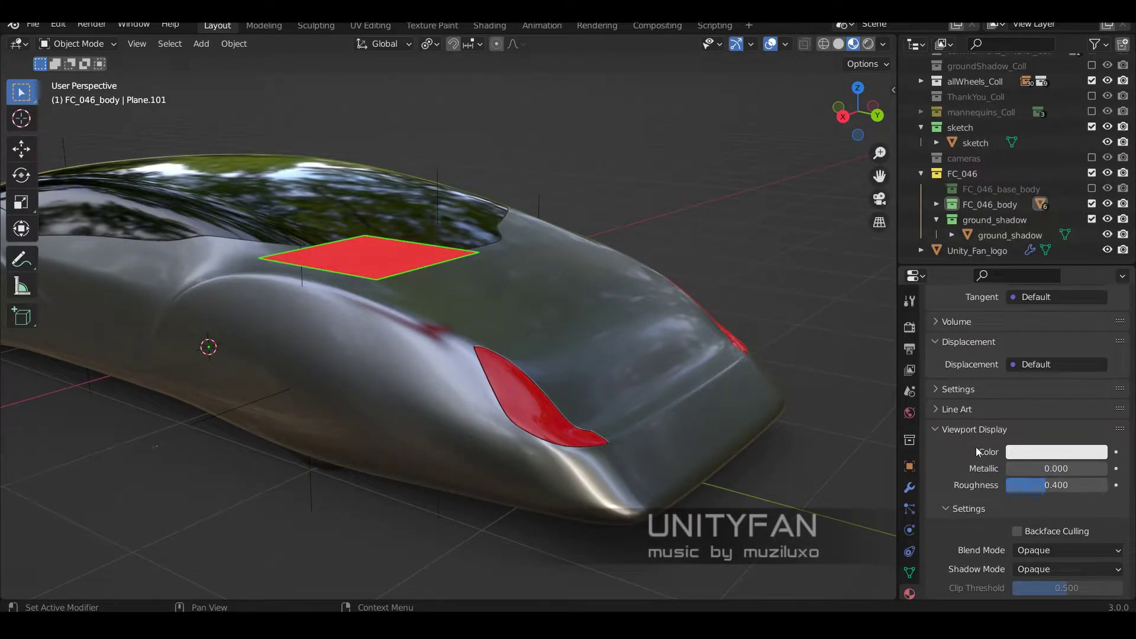
{"action": "scroll", "coordinate": [982, 462], "scroll_direction": "up", "scroll_amount": 3}
{"action": "scroll", "coordinate": [992, 474], "scroll_direction": "up", "scroll_amount": 5}
{"action": "left_click", "coordinate": [1063, 391]}
{"action": "left_click", "coordinate": [1035, 284]}
{"action": "left_click", "coordinate": [1058, 411]}
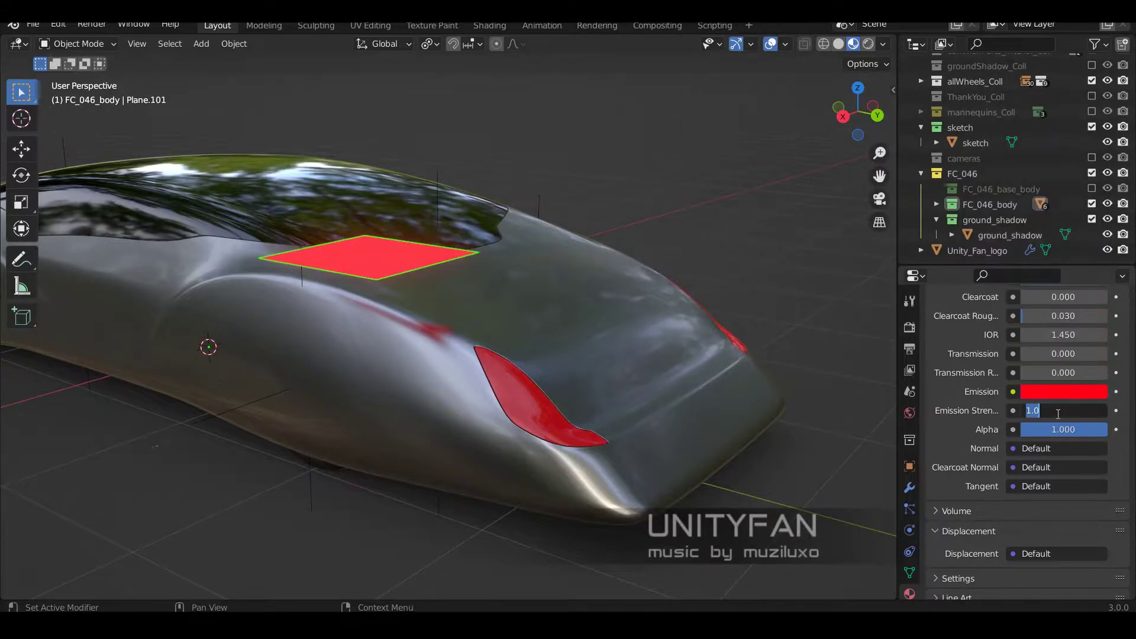
{"action": "left_click", "coordinate": [1063, 391]}
Step: In side view, rotate and scale the plane down to taillight size
{"action": "key", "text": "Tab"}
{"action": "key", "text": "KP_3"}
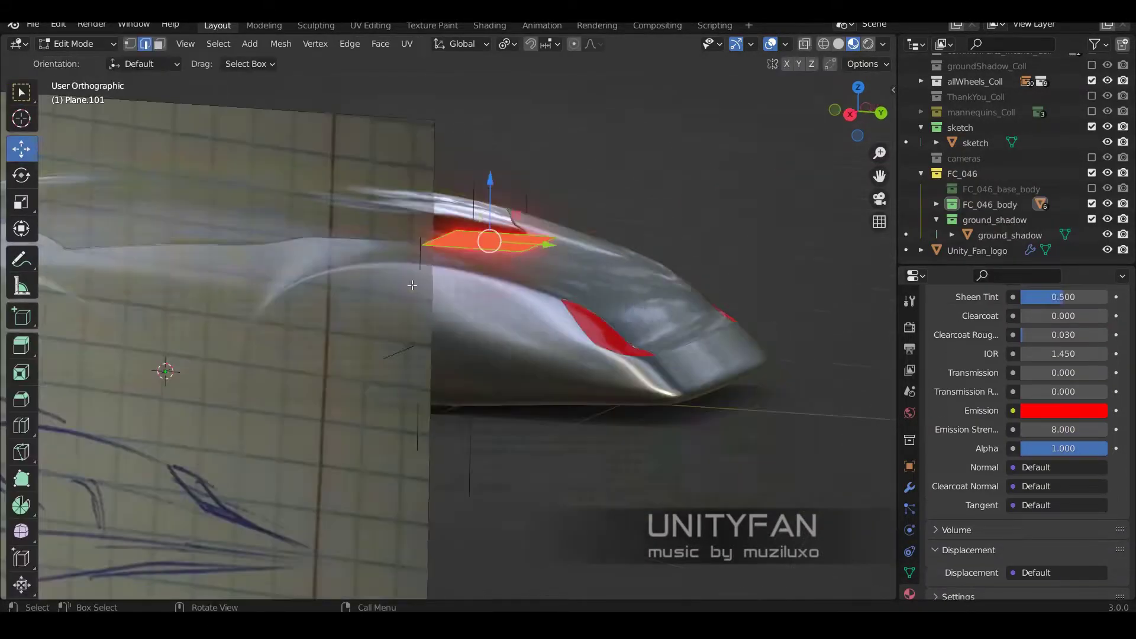
{"action": "key", "text": "r"}
{"action": "middle_click_drag", "start_coordinate": [502, 272], "coordinate": [373, 355]}
{"action": "key", "text": "s"}
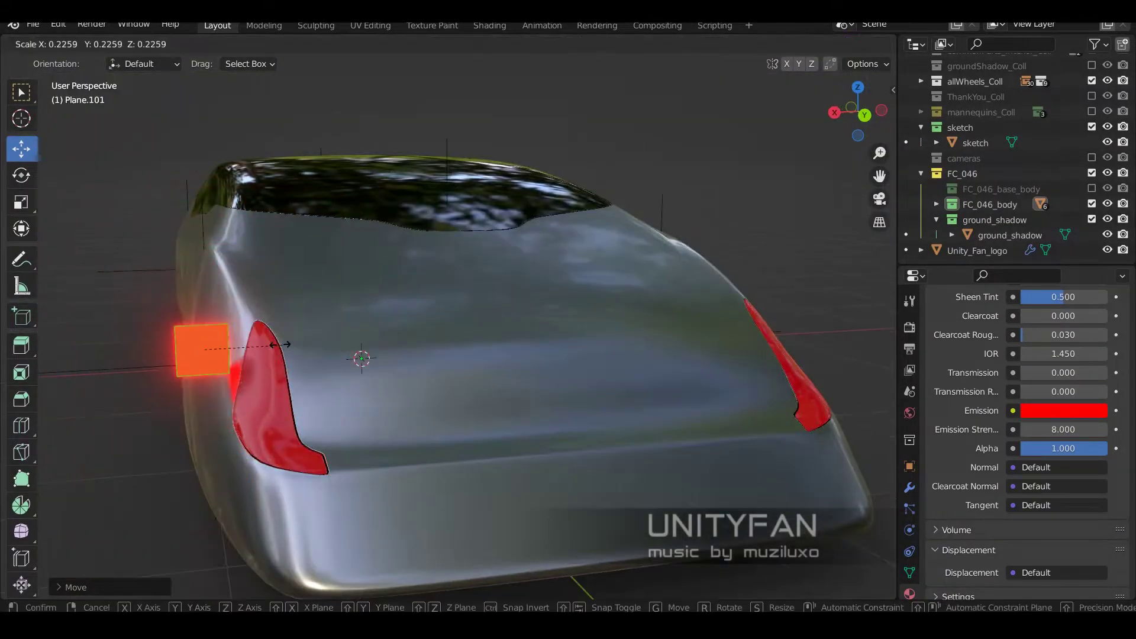
{"action": "left_click", "coordinate": [361, 358]}
{"action": "scroll", "coordinate": [361, 358], "scroll_direction": "up", "scroll_amount": 4}
Step: Place the plane onto the taillight and return to Object Mode
{"action": "key", "text": "g"}
{"action": "left_click", "coordinate": [494, 334]}
{"action": "key", "text": "Tab"}
{"action": "middle_click_drag", "start_coordinate": [494, 334], "coordinate": [414, 267]}
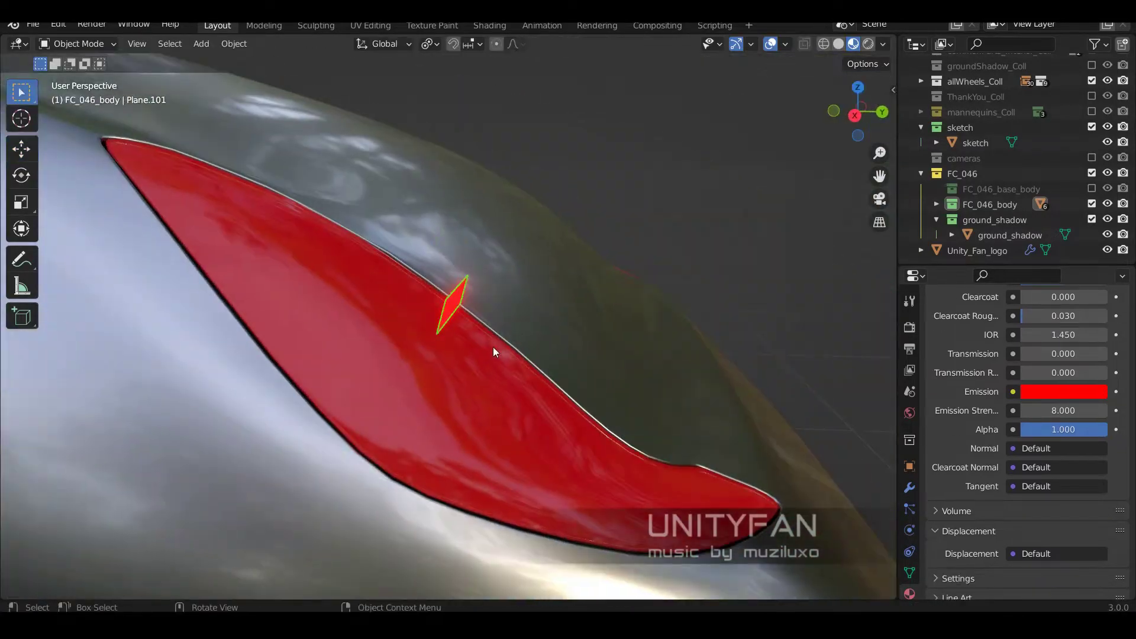
Step: Add a Solidify modifier with 0.004 m thickness to the bar
{"action": "left_click", "coordinate": [909, 487]}
{"action": "left_click", "coordinate": [1030, 325]}
{"action": "scroll", "coordinate": [822, 228], "scroll_direction": "up", "scroll_amount": 3}
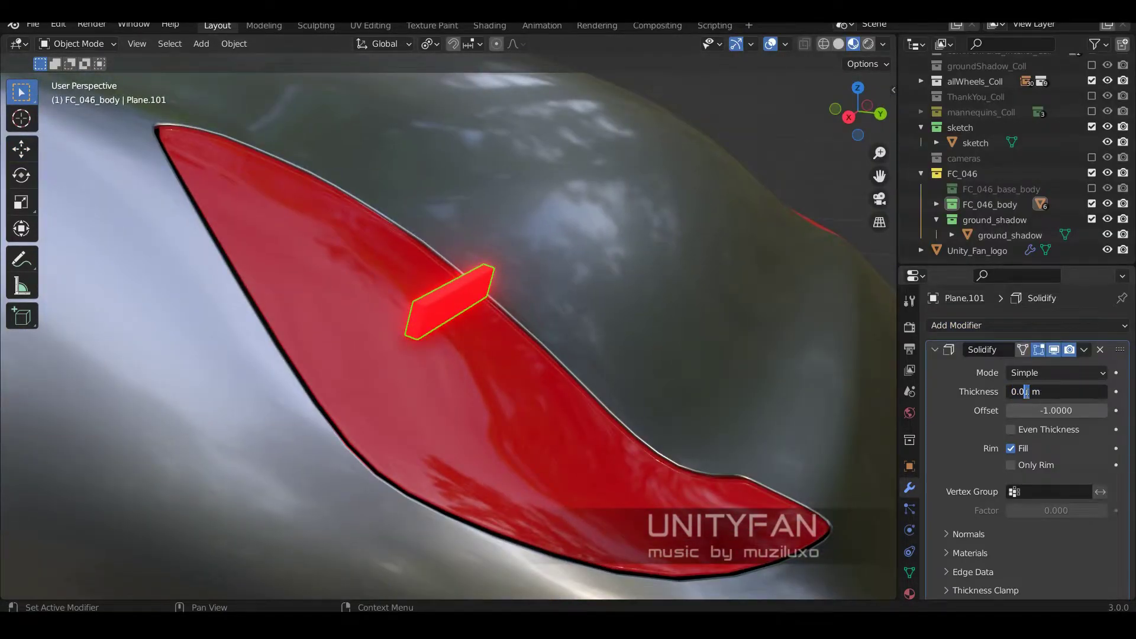
{"action": "type", "text": "04"}
{"action": "key", "text": "Return"}
{"action": "key", "text": "Tab"}
Step: Move the bar's vertices inside the taillight recess, checking in wireframe
{"action": "middle_click_drag", "start_coordinate": [585, 330], "coordinate": [756, 320]}
{"action": "key", "text": "g"}
{"action": "left_click", "coordinate": [668, 348]}
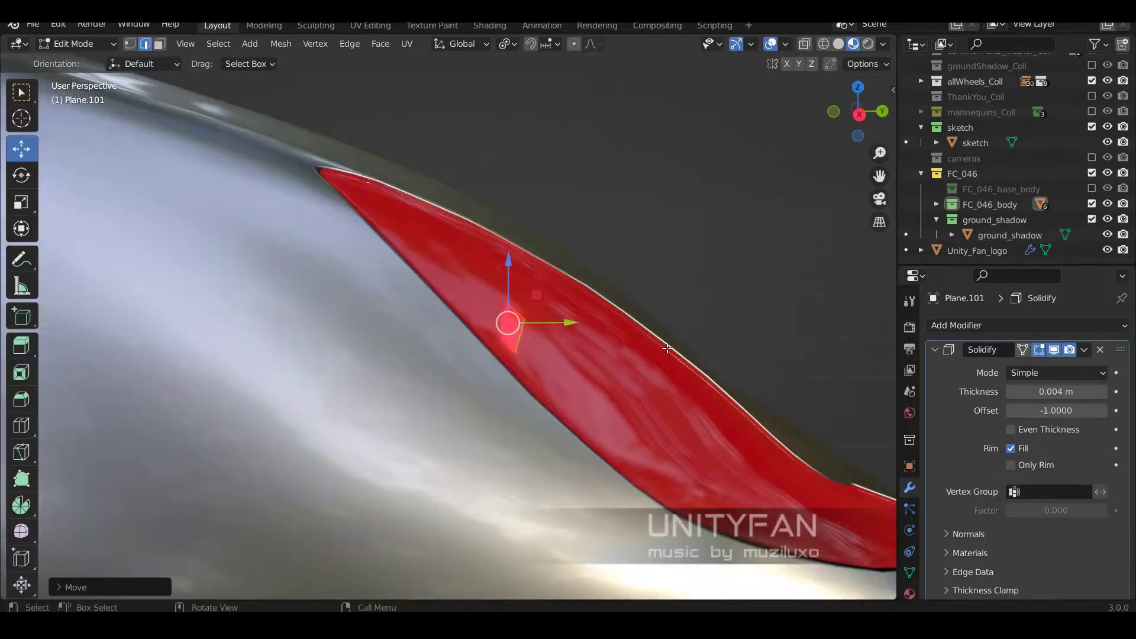
{"action": "key", "text": "1"}
{"action": "mouse_move", "coordinate": [668, 348]}
{"action": "middle_mouse_down"}
{"action": "mouse_move", "coordinate": [657, 361]}
{"action": "mouse_move", "coordinate": [673, 408]}
{"action": "mouse_move", "coordinate": [518, 378]}
{"action": "middle_mouse_up"}
{"action": "key", "text": "shift+z"}
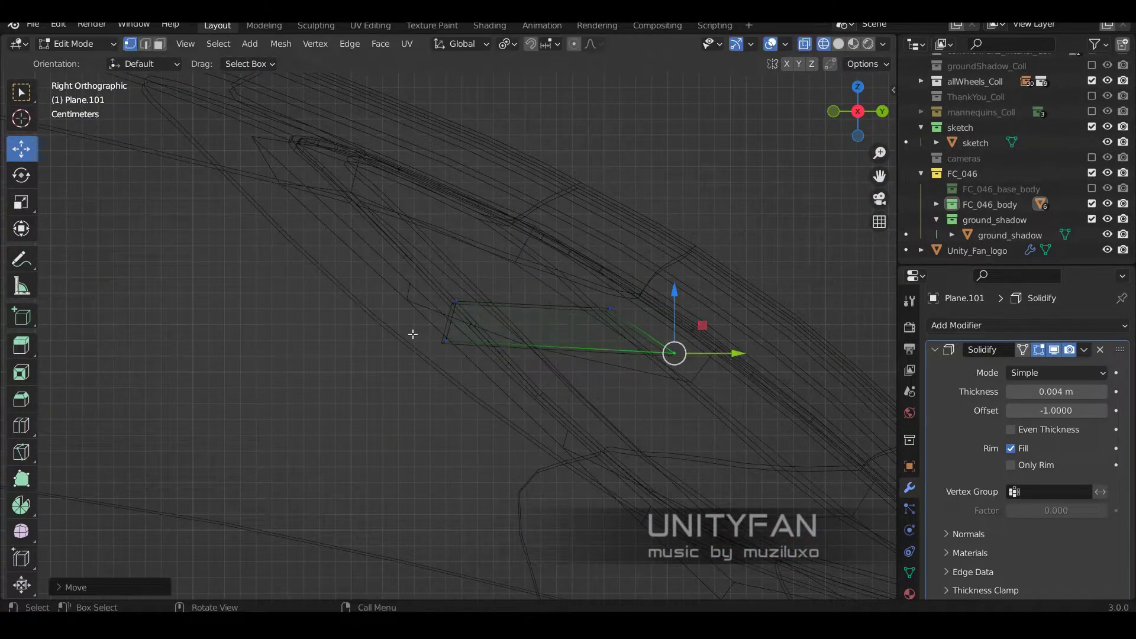
{"action": "key", "text": "shift+z"}
{"action": "middle_click_drag", "start_coordinate": [413, 334], "coordinate": [606, 449]}
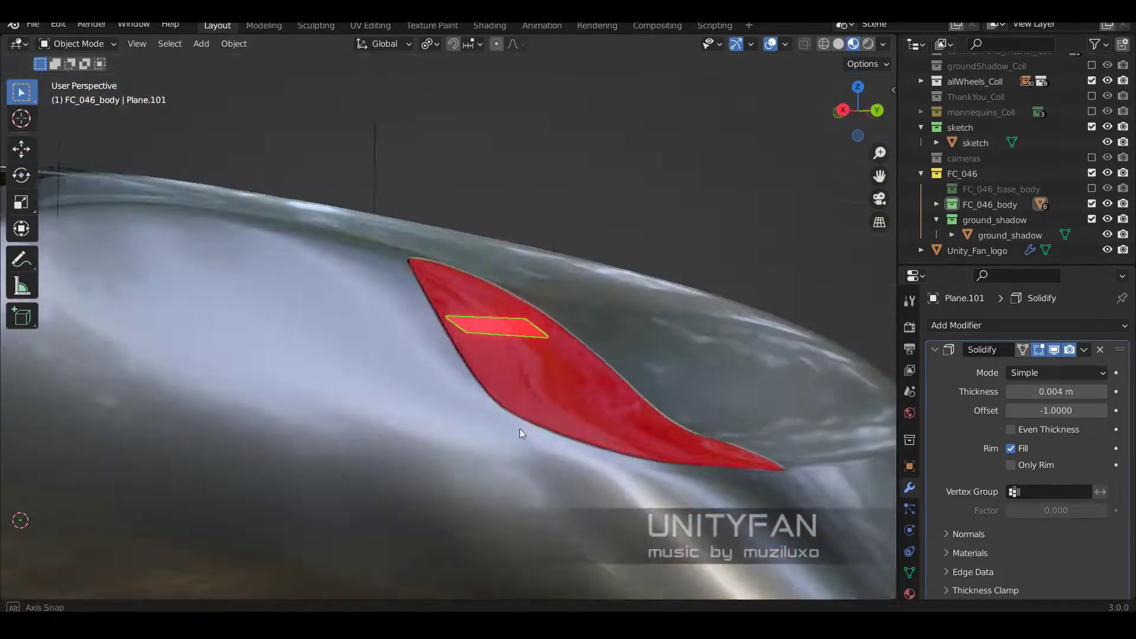
{"action": "left_click", "coordinate": [909, 594]}
{"action": "scroll", "coordinate": [1059, 537], "scroll_direction": "down", "scroll_amount": 8}
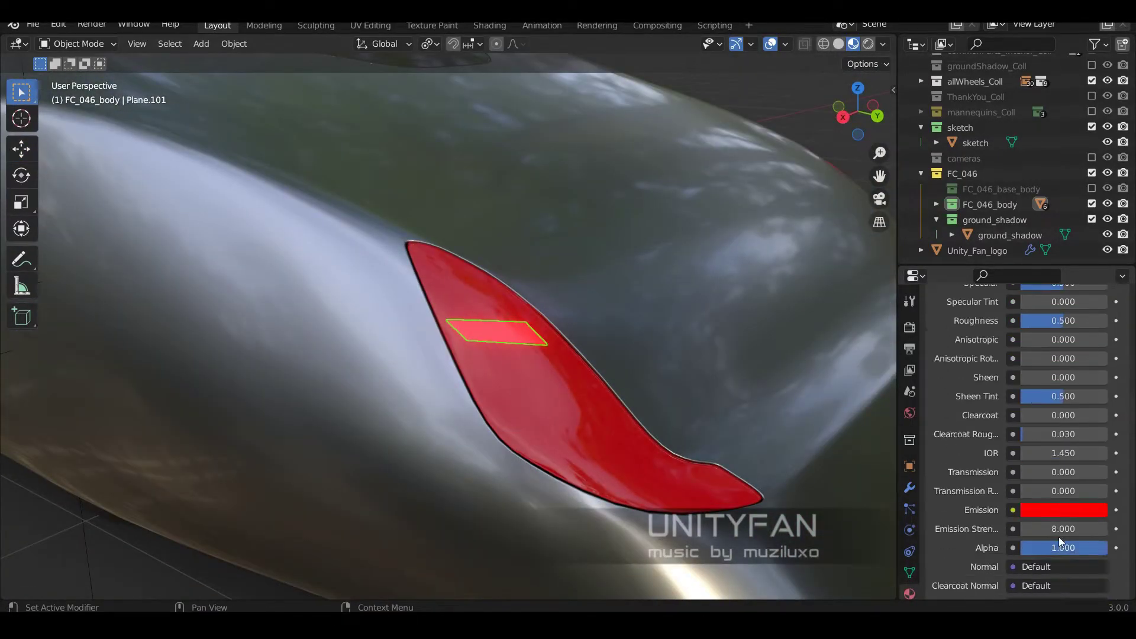
{"action": "mouse_move", "coordinate": [668, 434]}
{"action": "middle_mouse_down"}
{"action": "mouse_move", "coordinate": [475, 371]}
{"action": "mouse_move", "coordinate": [516, 404]}
{"action": "middle_mouse_up"}
{"action": "left_click", "coordinate": [474, 371]}
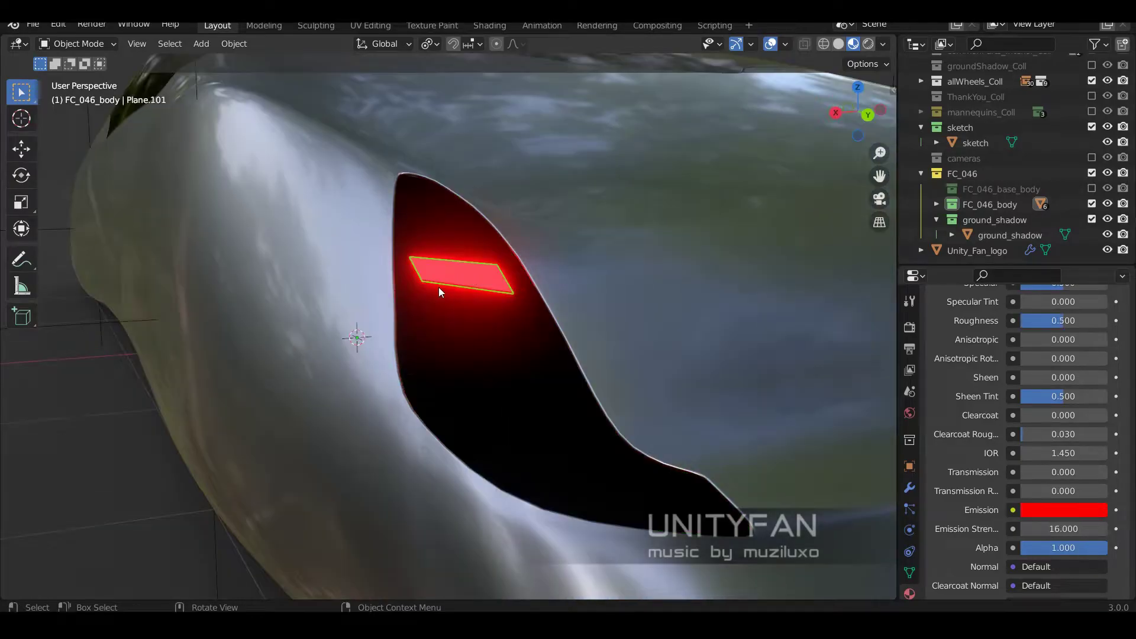
{"action": "mouse_move", "coordinate": [439, 286]}
{"action": "middle_mouse_down"}
{"action": "mouse_move", "coordinate": [574, 329]}
{"action": "mouse_move", "coordinate": [440, 297]}
{"action": "middle_mouse_up"}
Step: Refine the bar's vertices into an angled strip within the recess, then exit Edit Mode
{"action": "key", "text": "Tab"}
{"action": "scroll", "coordinate": [439, 366], "scroll_direction": "up", "scroll_amount": 3}
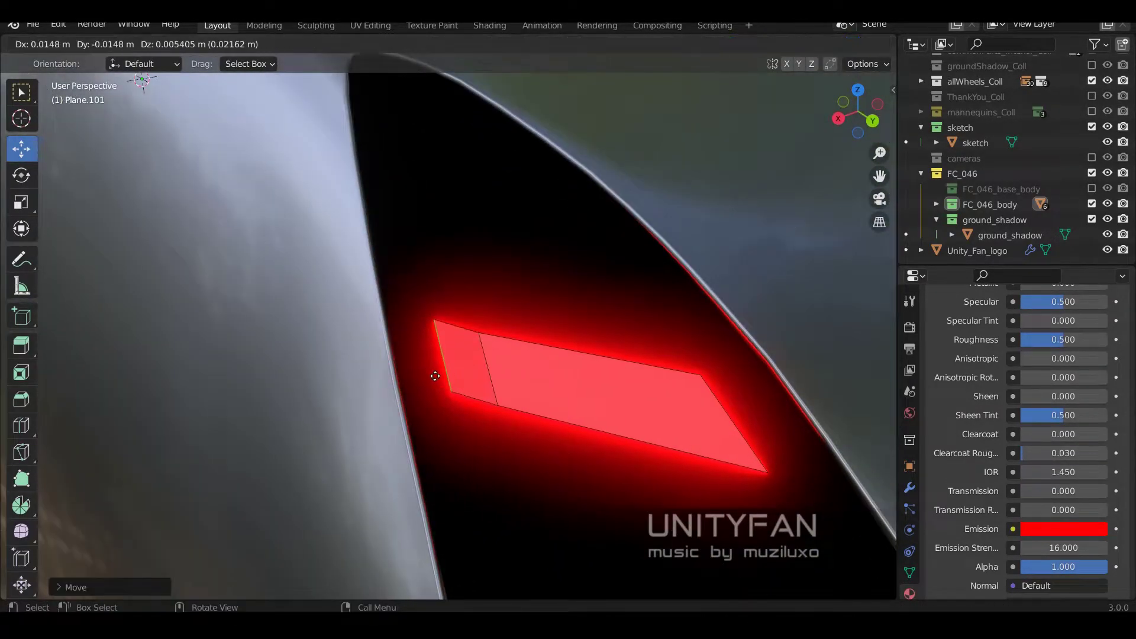
{"action": "left_click", "coordinate": [435, 376]}
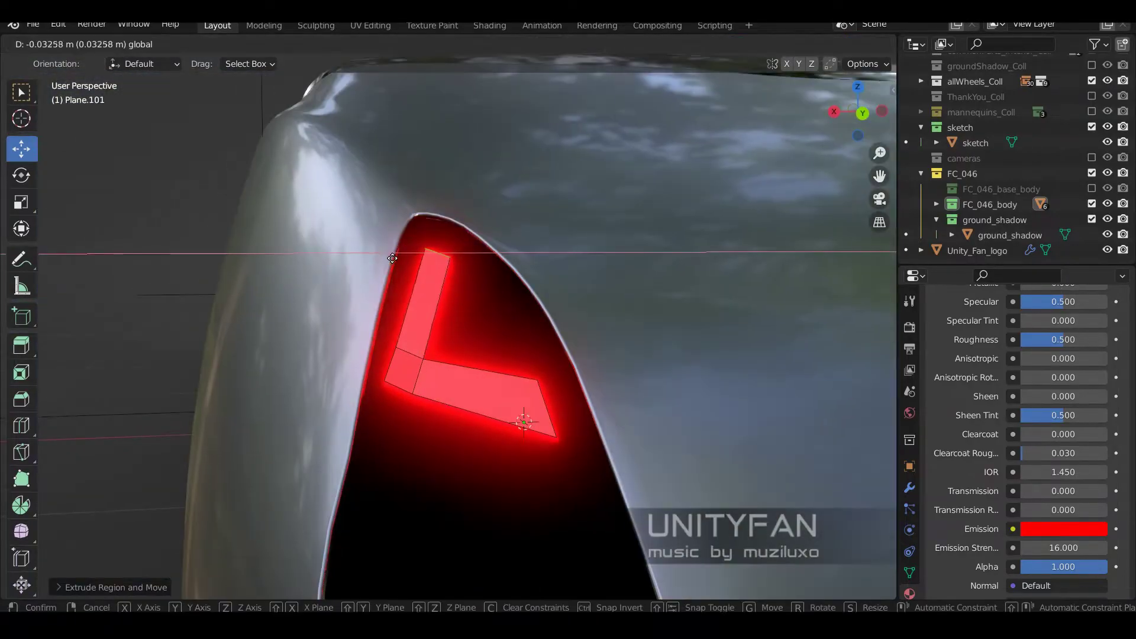
{"action": "mouse_move", "coordinate": [435, 377]}
{"action": "middle_mouse_down"}
{"action": "mouse_move", "coordinate": [438, 221]}
{"action": "mouse_move", "coordinate": [142, 52]}
{"action": "middle_mouse_up"}
{"action": "left_click", "coordinate": [413, 280]}
{"action": "mouse_move", "coordinate": [413, 280]}
{"action": "middle_mouse_down"}
{"action": "mouse_move", "coordinate": [535, 228]}
{"action": "mouse_move", "coordinate": [564, 405]}
{"action": "middle_mouse_up"}
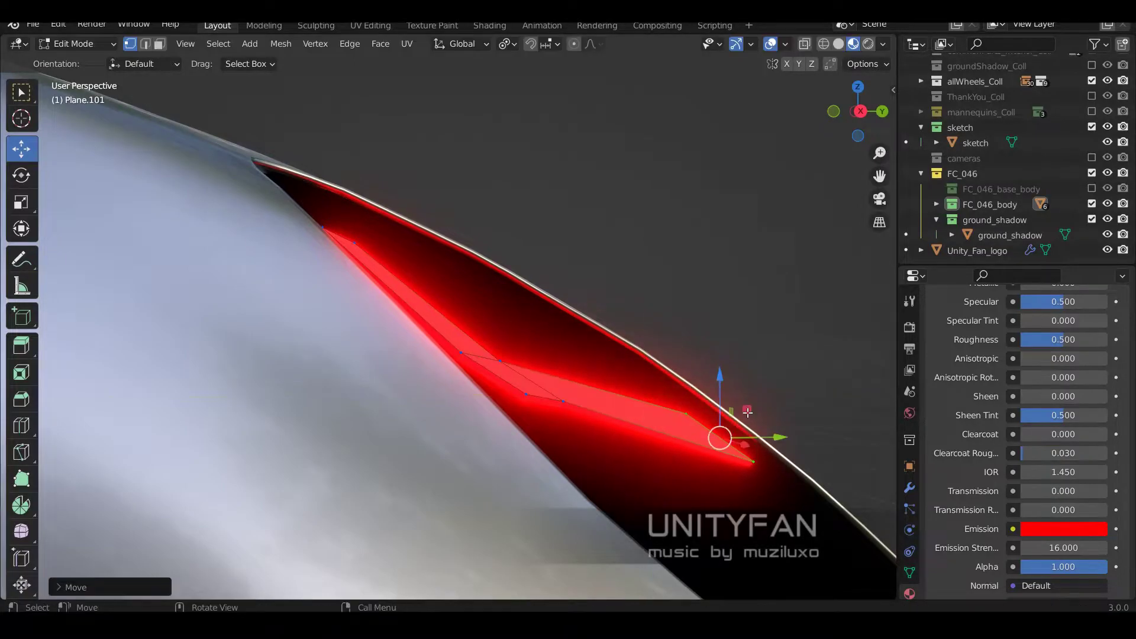
{"action": "mouse_move", "coordinate": [748, 412]}
{"action": "middle_mouse_down"}
{"action": "mouse_move", "coordinate": [651, 355]}
{"action": "mouse_move", "coordinate": [621, 296]}
{"action": "mouse_move", "coordinate": [555, 367]}
{"action": "middle_mouse_up"}
{"action": "scroll", "coordinate": [622, 296], "scroll_direction": "up", "scroll_amount": 4}
{"action": "key", "text": "Tab"}
{"action": "scroll", "coordinate": [623, 274], "scroll_direction": "down", "scroll_amount": 5}
{"action": "scroll", "coordinate": [555, 367], "scroll_direction": "up", "scroll_amount": 3}
{"action": "middle_click_drag", "start_coordinate": [498, 422], "coordinate": [651, 450]}
{"action": "scroll", "coordinate": [996, 494], "scroll_direction": "down", "scroll_amount": 8}
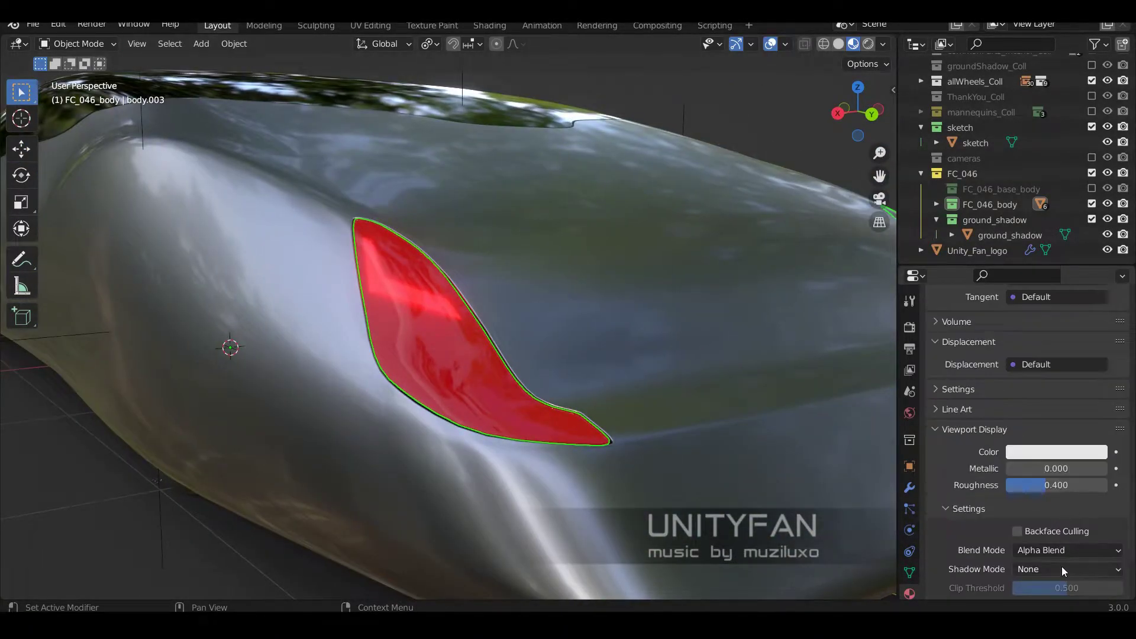
Step: Try a darker lighting environment in the viewport shading while viewing the taillight
{"action": "scroll", "coordinate": [741, 232], "scroll_direction": "down", "scroll_amount": 3}
{"action": "middle_click_drag", "start_coordinate": [741, 232], "coordinate": [622, 360]}
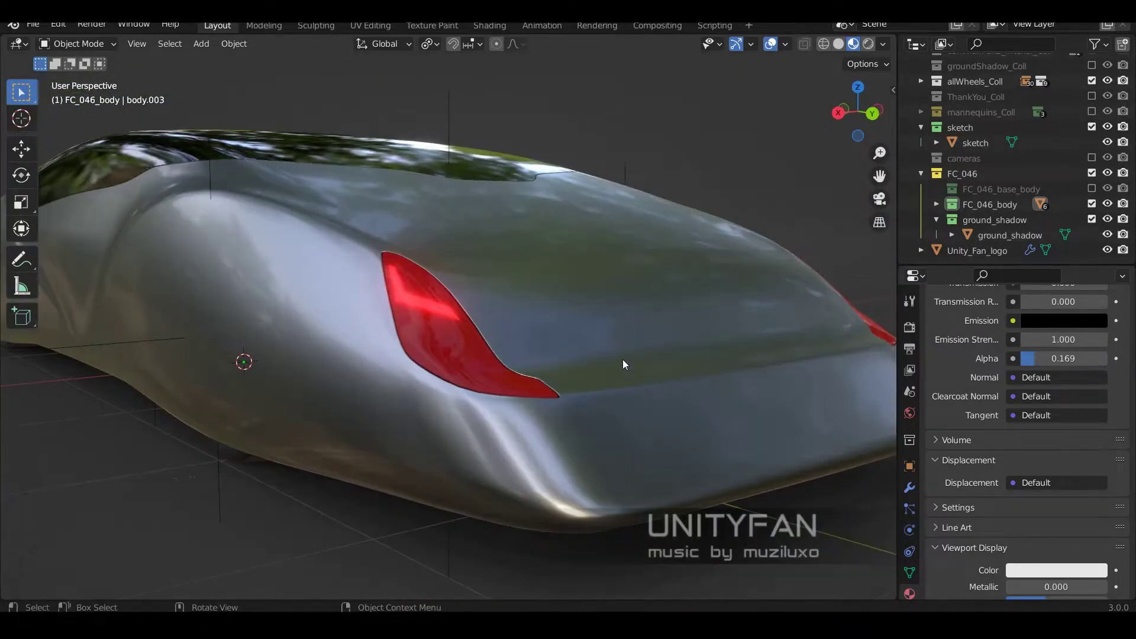
{"action": "left_click", "coordinate": [883, 44]}
{"action": "left_click", "coordinate": [761, 223]}
{"action": "middle_click_drag", "start_coordinate": [761, 223], "coordinate": [539, 304]}
Step: Settle on a dark studio HDRI rotated to -90.2°
{"action": "left_click", "coordinate": [882, 44]}
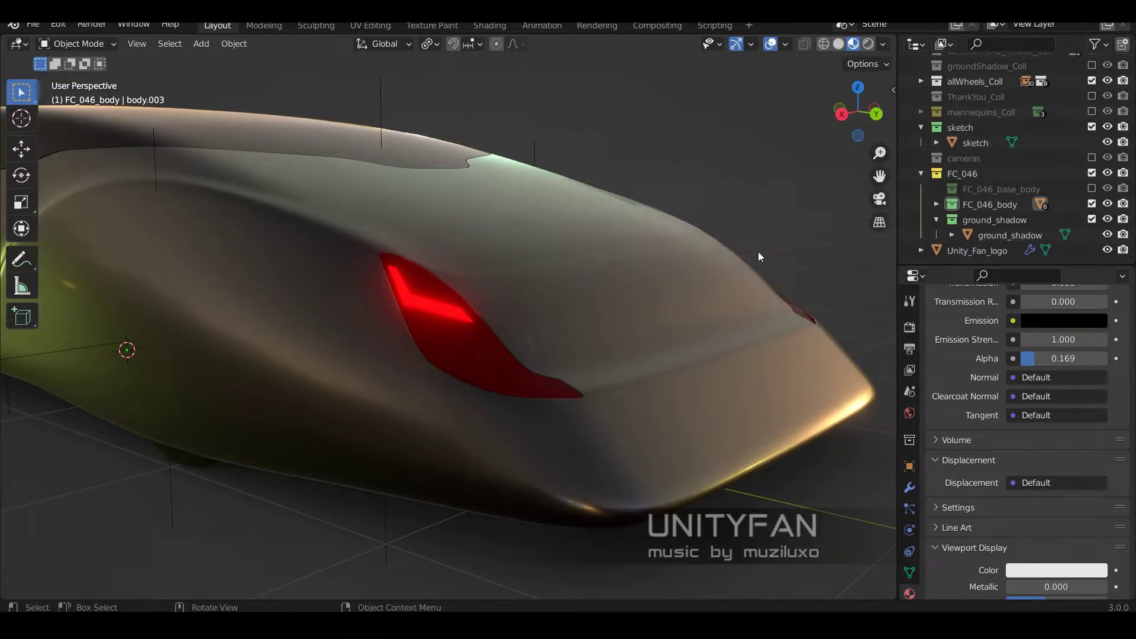
{"action": "left_click", "coordinate": [883, 44]}
{"action": "left_click", "coordinate": [870, 171]}
{"action": "left_click", "coordinate": [878, 248]}
{"action": "middle_click_drag", "start_coordinate": [681, 254], "coordinate": [472, 258]}
{"action": "left_click", "coordinate": [883, 44]}
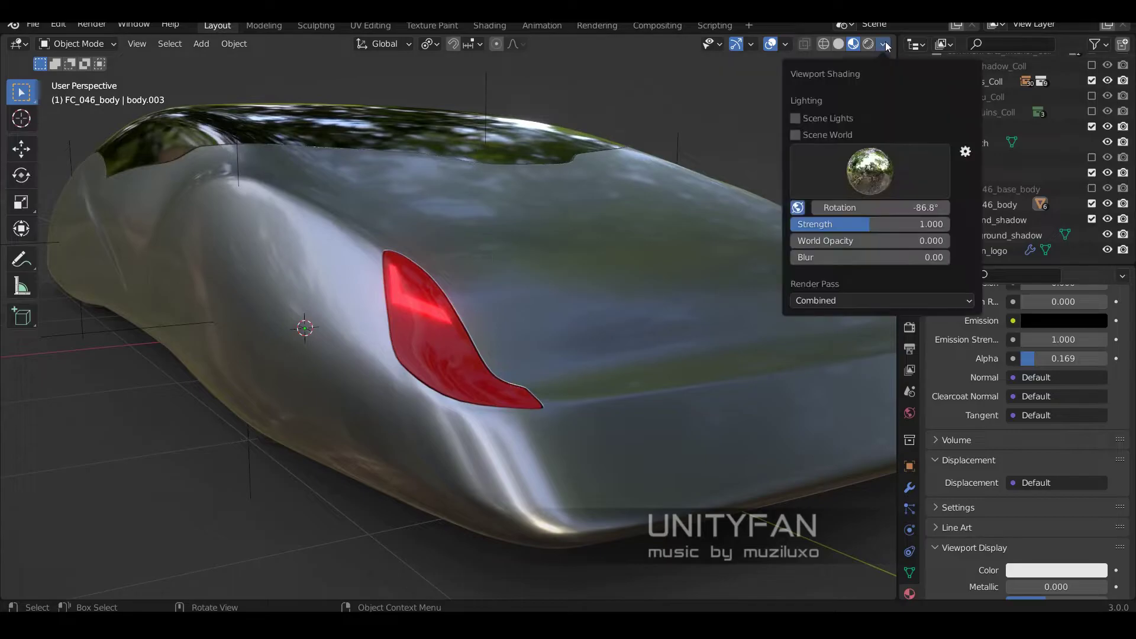
{"action": "left_click_drag", "start_coordinate": [870, 207], "coordinate": [852, 207]}
{"action": "left_click", "coordinate": [829, 225]}
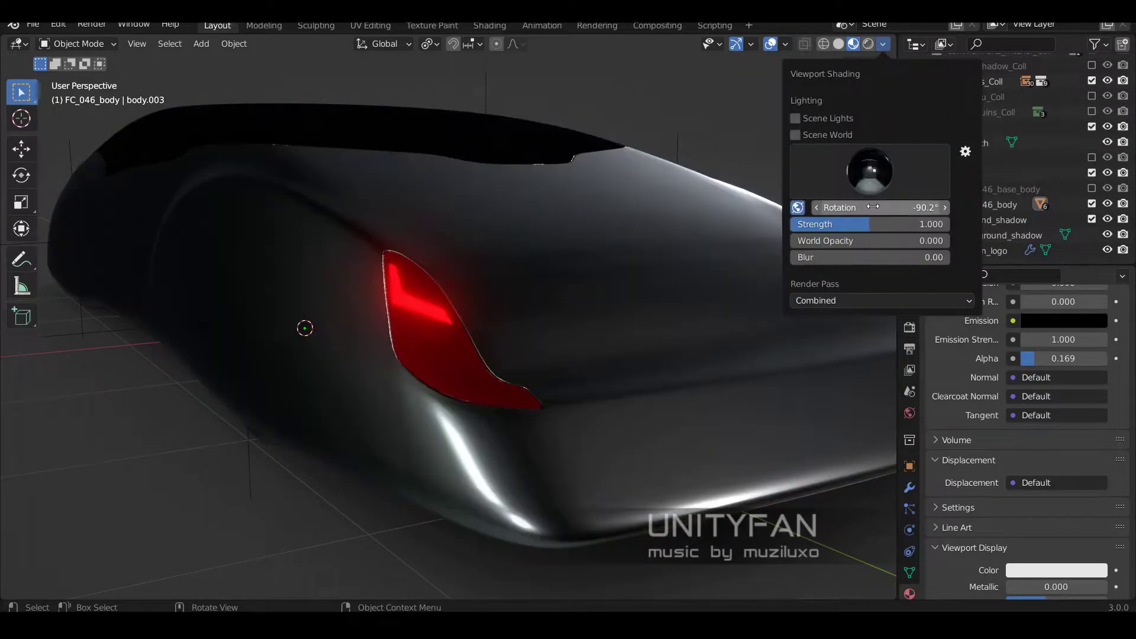
Step: Select the glowing taillight bar and enter its Edit Mode
{"action": "mouse_move", "coordinate": [385, 237]}
{"action": "middle_mouse_down"}
{"action": "mouse_move", "coordinate": [566, 236]}
{"action": "mouse_move", "coordinate": [468, 298]}
{"action": "middle_mouse_up"}
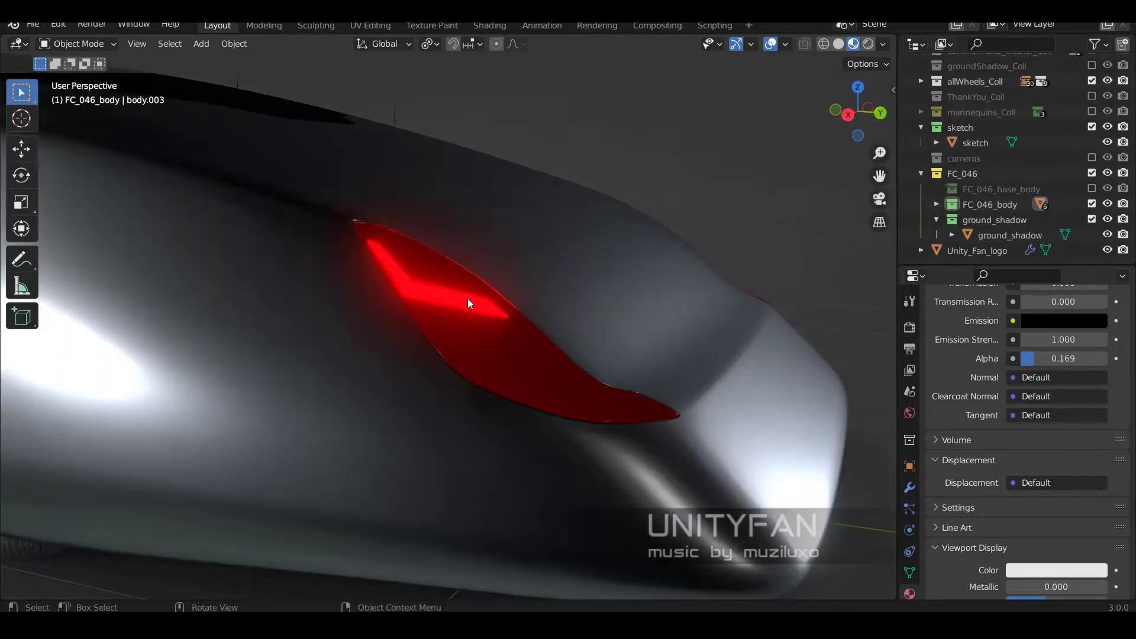
{"action": "left_click", "coordinate": [468, 298]}
{"action": "key", "text": "KP_Decimal"}
{"action": "key", "text": "Tab"}
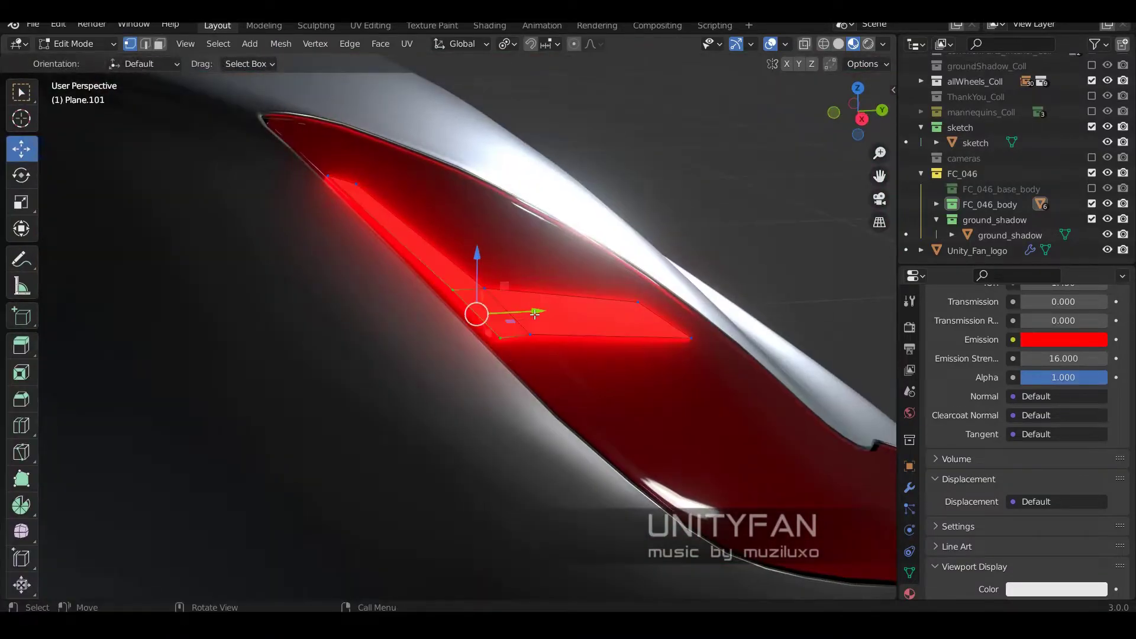
Step: Select the taillight bars and move the second bar face into position
{"action": "scroll", "coordinate": [480, 305], "scroll_direction": "down", "scroll_amount": 10}
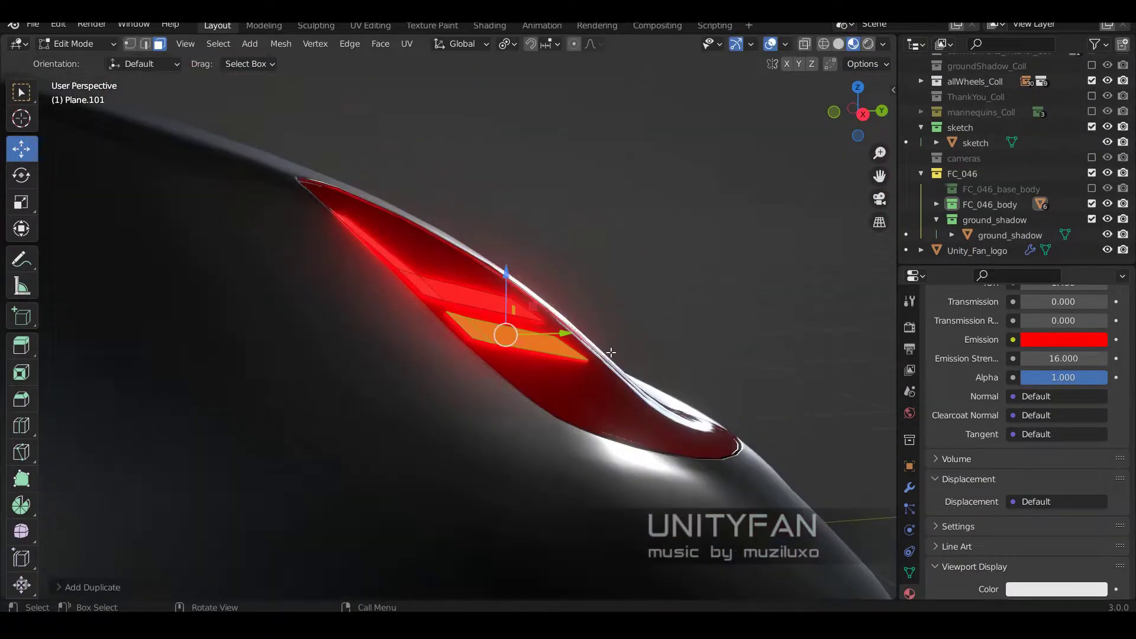
{"action": "key", "text": "Tab"}
{"action": "middle_click_drag", "start_coordinate": [692, 197], "coordinate": [519, 314]}
{"action": "scroll", "coordinate": [513, 348], "scroll_direction": "up", "scroll_amount": 5}
{"action": "left_click", "coordinate": [541, 373]}
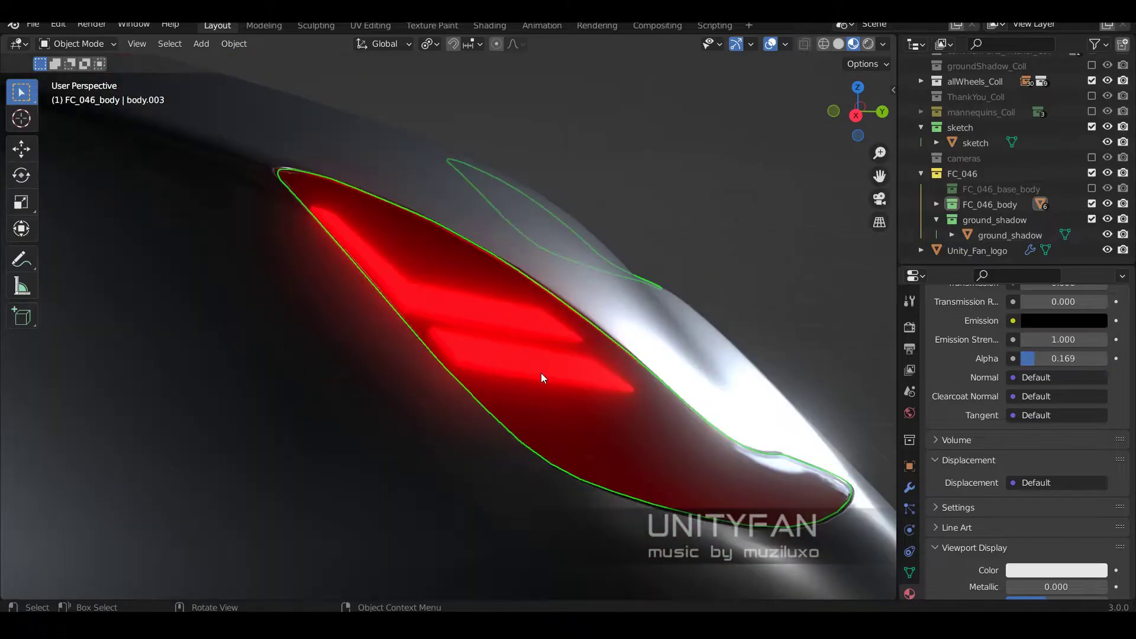
{"action": "key", "text": "Tab"}
{"action": "key", "text": "g"}
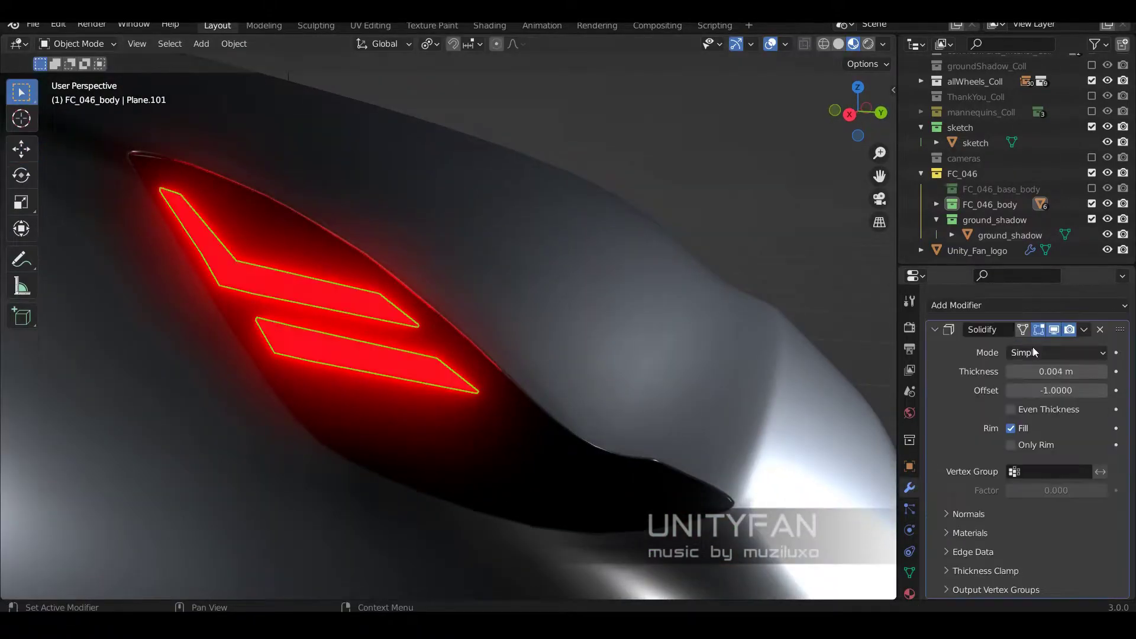
Step: Add a Mirror modifier to the bars, placed above Solidify
{"action": "left_click", "coordinate": [1006, 294]}
{"action": "left_click", "coordinate": [829, 160]}
{"action": "left_click_drag", "start_coordinate": [1120, 370], "coordinate": [1120, 346]}
{"action": "middle_click_drag", "start_coordinate": [496, 308], "coordinate": [564, 256]}
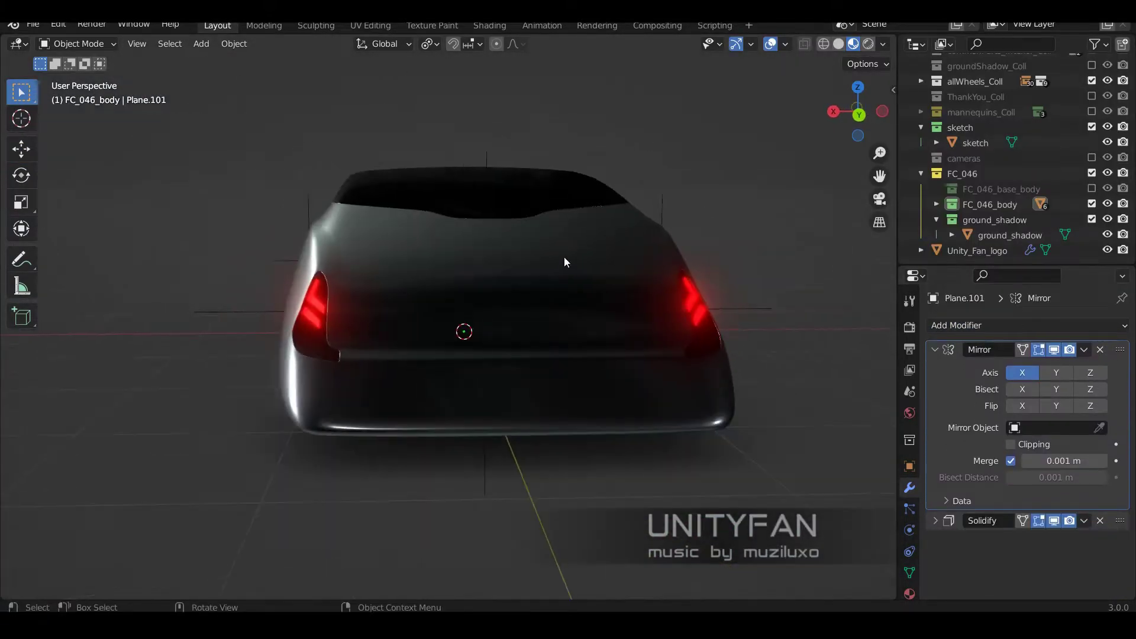
{"action": "scroll", "coordinate": [563, 257], "scroll_direction": "up", "scroll_amount": 5}
{"action": "key", "text": "Tab"}
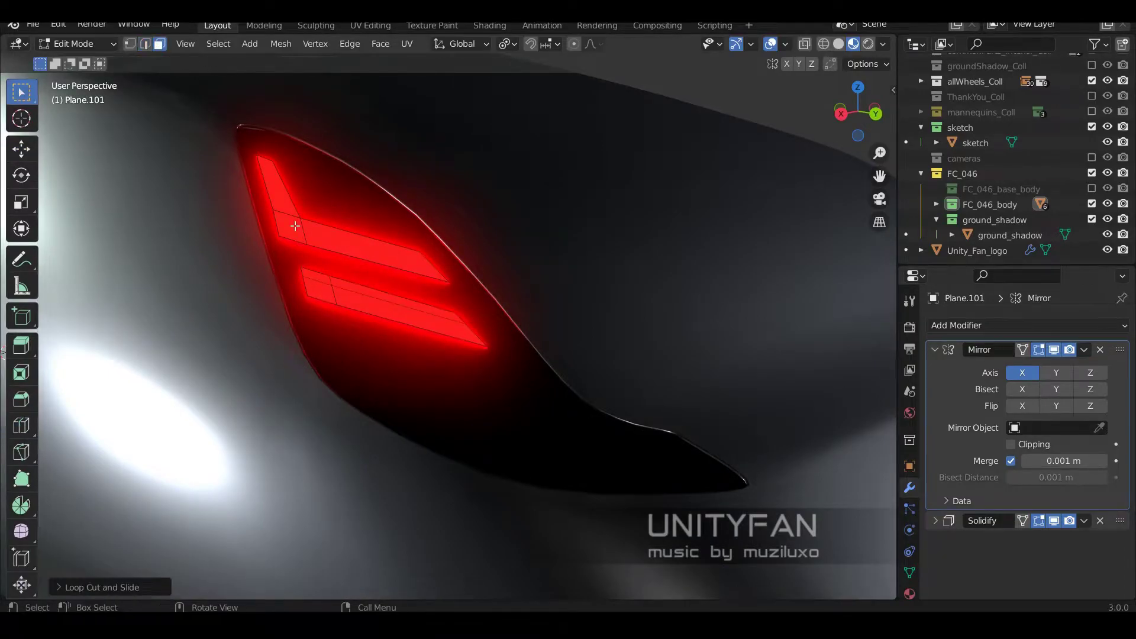
Step: Delete the extra bar face and return to Object Mode
{"action": "key", "text": "x"}
{"action": "left_click", "coordinate": [303, 269]}
{"action": "key", "text": "Tab"}
{"action": "scroll", "coordinate": [563, 247], "scroll_direction": "down", "scroll_amount": 5}
{"action": "mouse_move", "coordinate": [556, 246]}
{"action": "middle_mouse_down"}
{"action": "mouse_move", "coordinate": [556, 225]}
{"action": "mouse_move", "coordinate": [692, 256]}
{"action": "mouse_move", "coordinate": [584, 284]}
{"action": "mouse_move", "coordinate": [573, 320]}
{"action": "mouse_move", "coordinate": [592, 266]}
{"action": "mouse_move", "coordinate": [550, 282]}
{"action": "mouse_move", "coordinate": [519, 251]}
{"action": "mouse_move", "coordinate": [458, 291]}
{"action": "mouse_move", "coordinate": [497, 257]}
{"action": "middle_mouse_up"}
{"action": "scroll", "coordinate": [583, 289], "scroll_direction": "up", "scroll_amount": 4}
Step: Enter Edit Mode on the car body with the Knife tool near the taillight
{"action": "key", "text": "Tab"}
{"action": "key", "text": "k"}
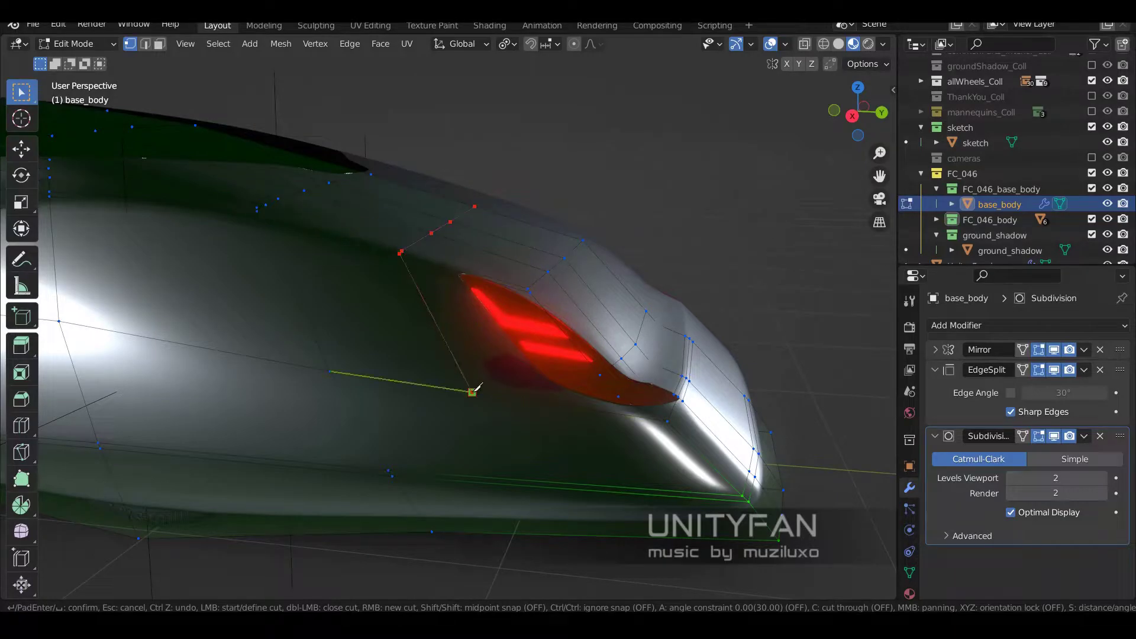
{"action": "mouse_move", "coordinate": [610, 531]}
{"action": "middle_mouse_down"}
{"action": "mouse_move", "coordinate": [591, 424]}
{"action": "mouse_move", "coordinate": [528, 291]}
{"action": "middle_mouse_up"}
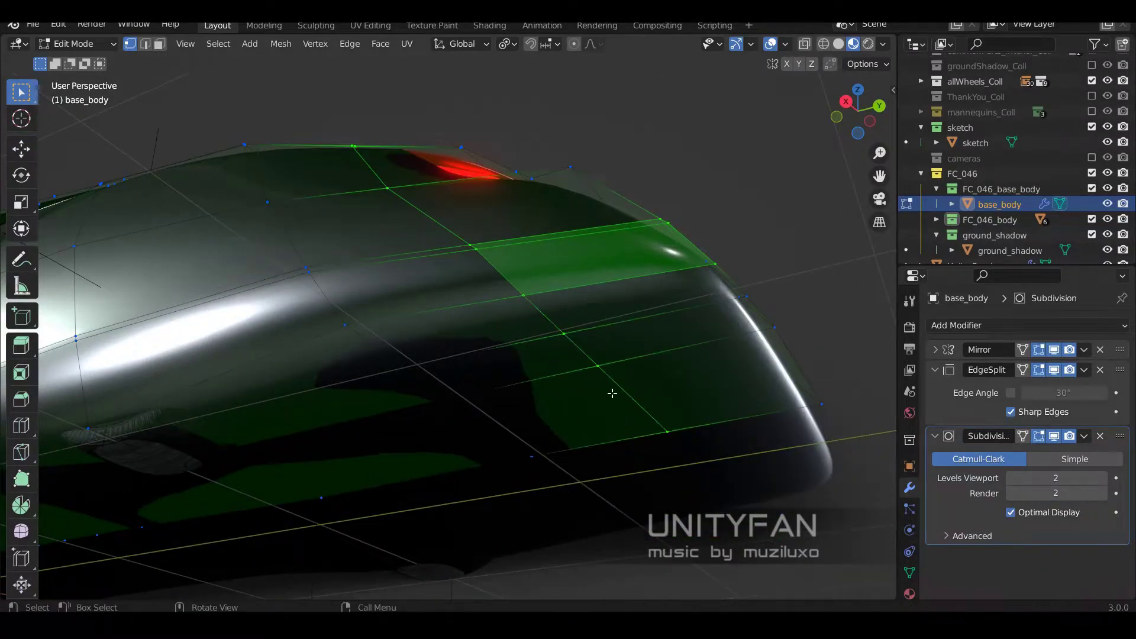
{"action": "key", "text": "Tab"}
{"action": "mouse_move", "coordinate": [612, 393]}
{"action": "middle_mouse_down"}
{"action": "mouse_move", "coordinate": [605, 413]}
{"action": "mouse_move", "coordinate": [433, 303]}
{"action": "middle_mouse_up"}
{"action": "key", "text": "Tab"}
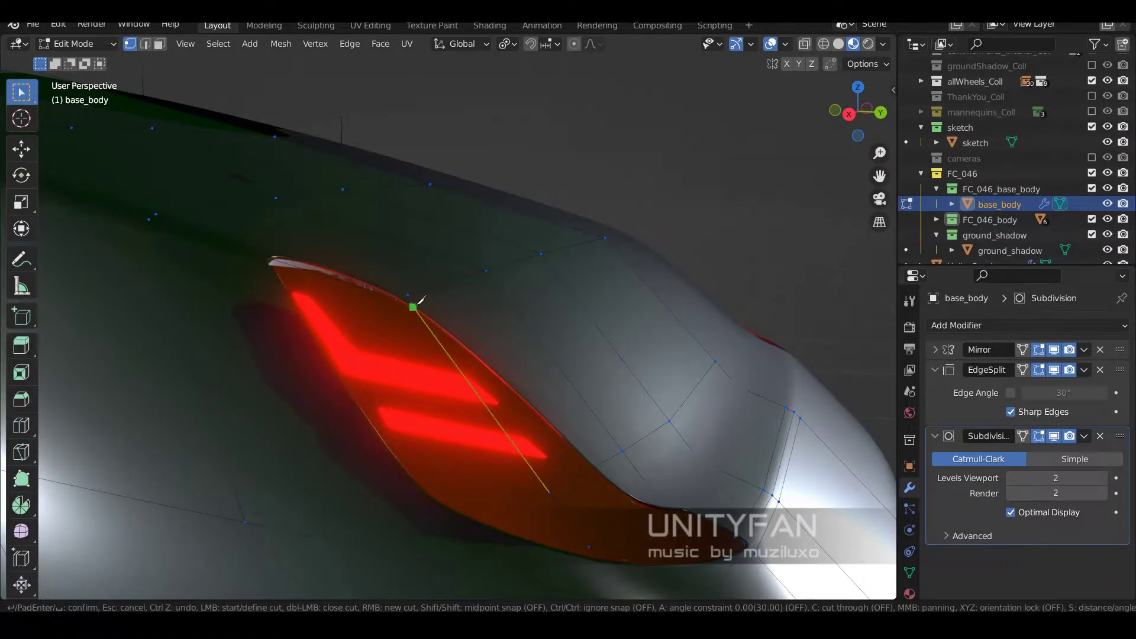
Step: Knife-cut new edges around the red taillight panel and adjust its vertices
{"action": "left_click", "coordinate": [417, 302]}
{"action": "key", "text": "Return"}
{"action": "mouse_move", "coordinate": [593, 296]}
{"action": "middle_mouse_down"}
{"action": "mouse_move", "coordinate": [574, 243]}
{"action": "mouse_move", "coordinate": [499, 317]}
{"action": "mouse_move", "coordinate": [531, 338]}
{"action": "middle_mouse_up"}
{"action": "left_click", "coordinate": [522, 240]}
{"action": "left_click", "coordinate": [517, 256]}
{"action": "mouse_move", "coordinate": [518, 256]}
{"action": "middle_mouse_down"}
{"action": "mouse_move", "coordinate": [347, 314]}
{"action": "mouse_move", "coordinate": [411, 320]}
{"action": "mouse_move", "coordinate": [347, 268]}
{"action": "middle_mouse_up"}
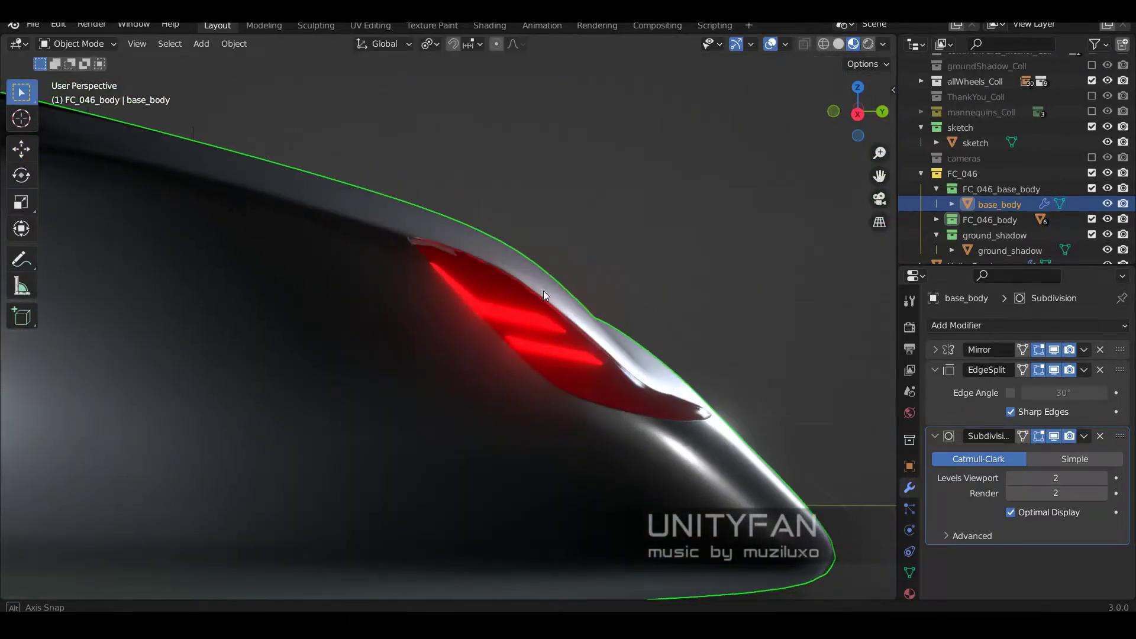
{"action": "key", "text": "k"}
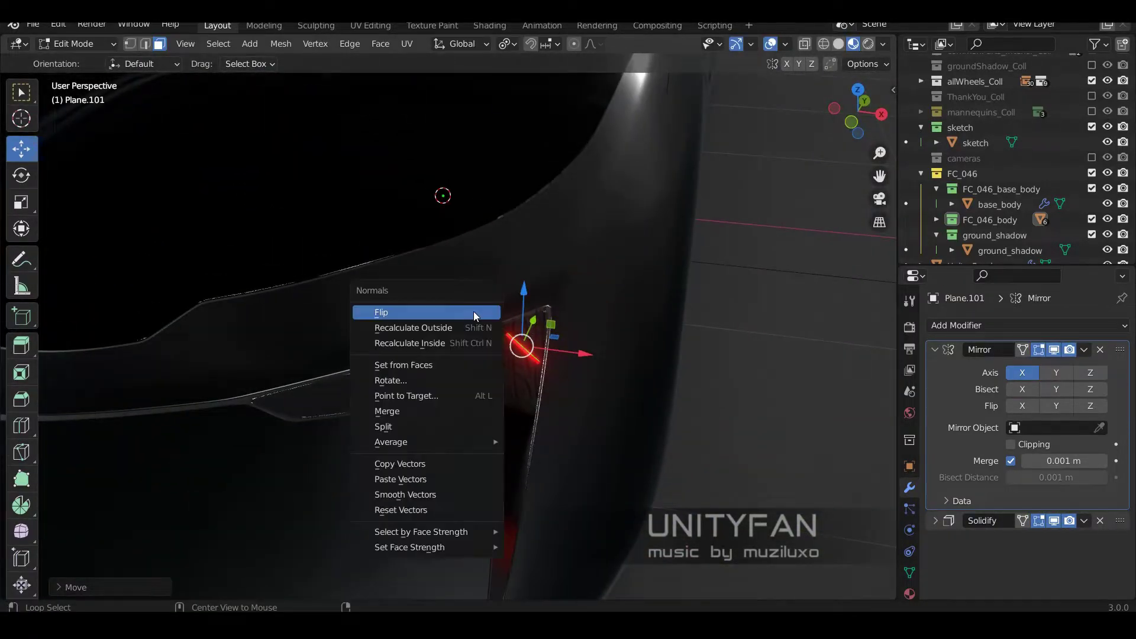
Step: Flip the light faces' normals and add a new headlight material slot
{"action": "left_click", "coordinate": [475, 315]}
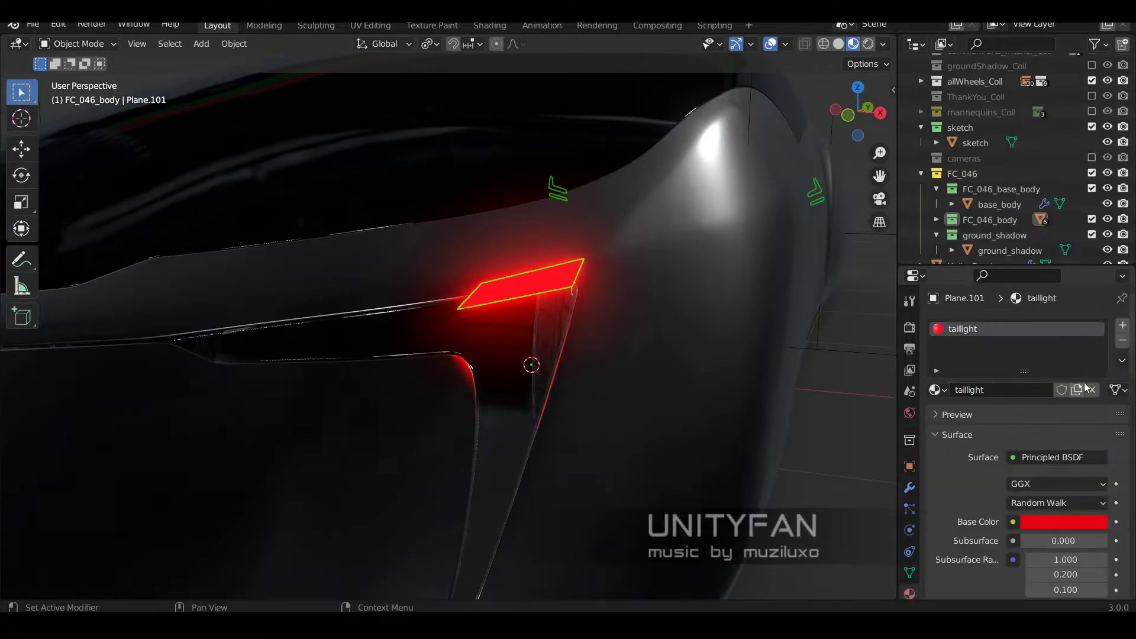
{"action": "left_click", "coordinate": [969, 414]}
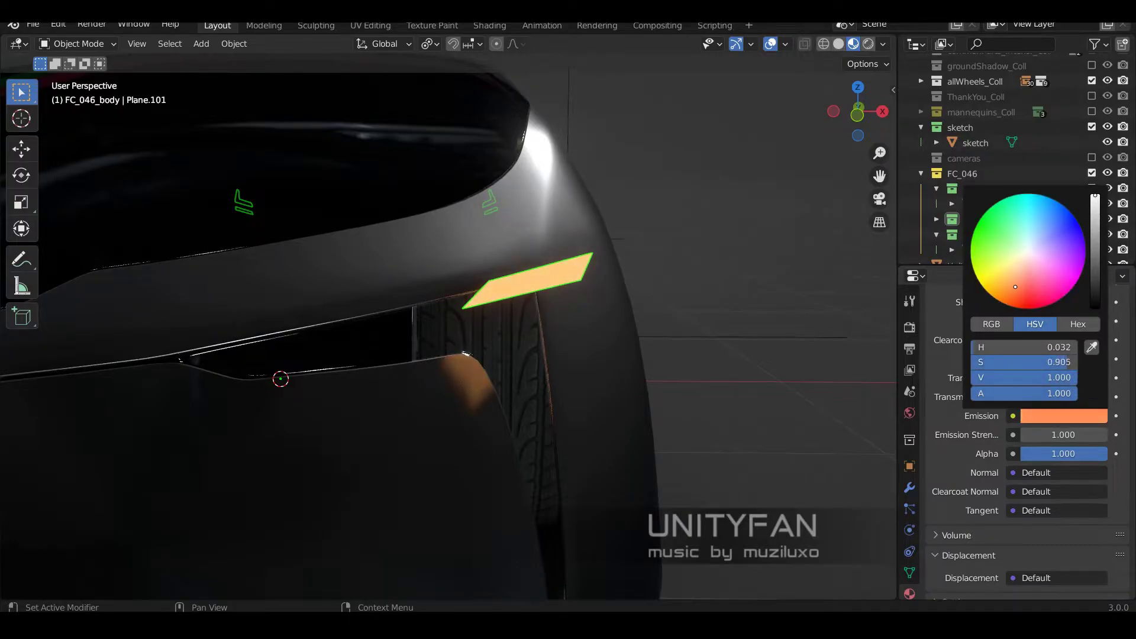
Step: Set the headlight emission strength to 16 and inspect the glowing strip
{"action": "left_click", "coordinate": [1060, 435]}
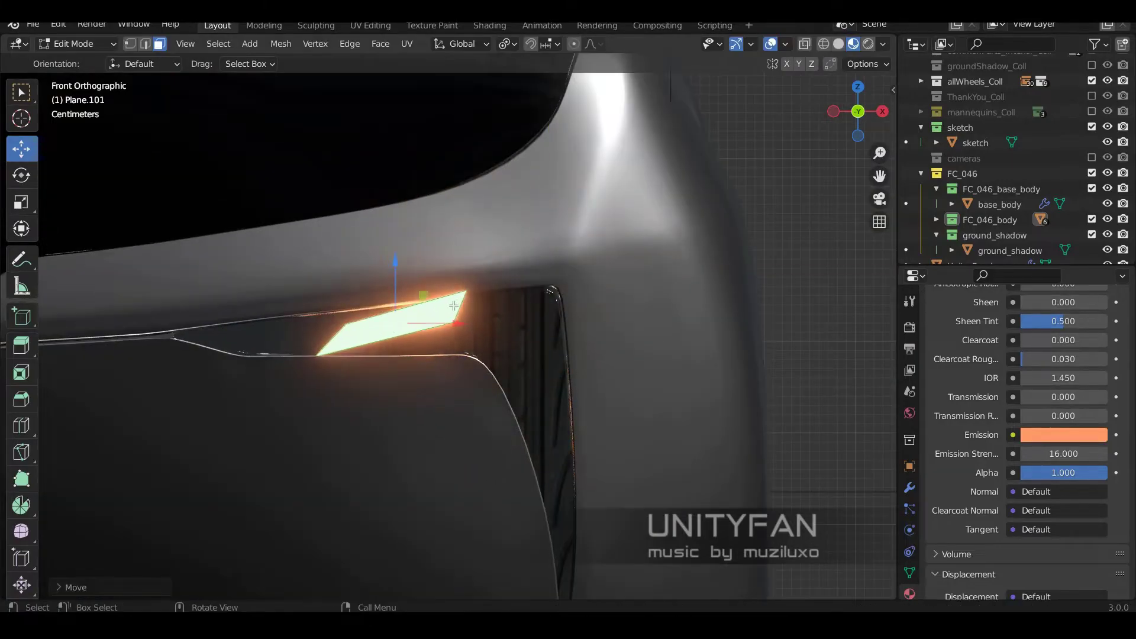
{"action": "middle_click_drag", "start_coordinate": [454, 306], "coordinate": [200, 46]}
{"action": "mouse_move", "coordinate": [519, 329]}
{"action": "middle_mouse_down"}
{"action": "mouse_move", "coordinate": [476, 318]}
{"action": "mouse_move", "coordinate": [276, 341]}
{"action": "middle_mouse_up"}
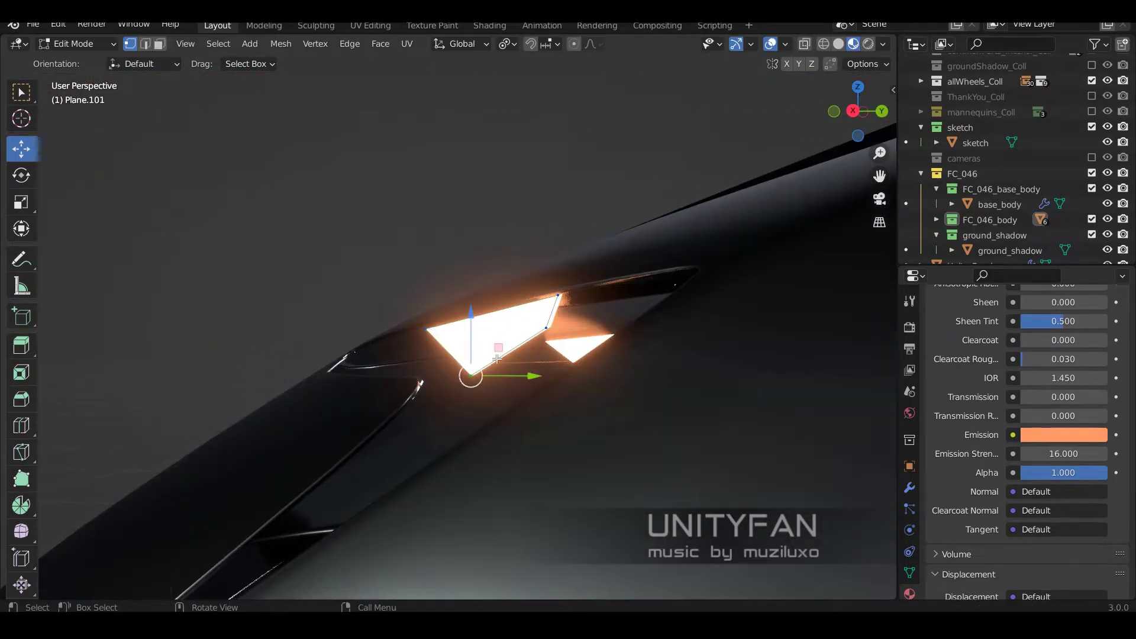
{"action": "scroll", "coordinate": [497, 359], "scroll_direction": "down", "scroll_amount": 5}
{"action": "key", "text": "Tab"}
{"action": "scroll", "coordinate": [594, 337], "scroll_direction": "down", "scroll_amount": 4}
{"action": "middle_click_drag", "start_coordinate": [594, 338], "coordinate": [551, 329]}
{"action": "scroll", "coordinate": [494, 362], "scroll_direction": "up", "scroll_amount": 8}
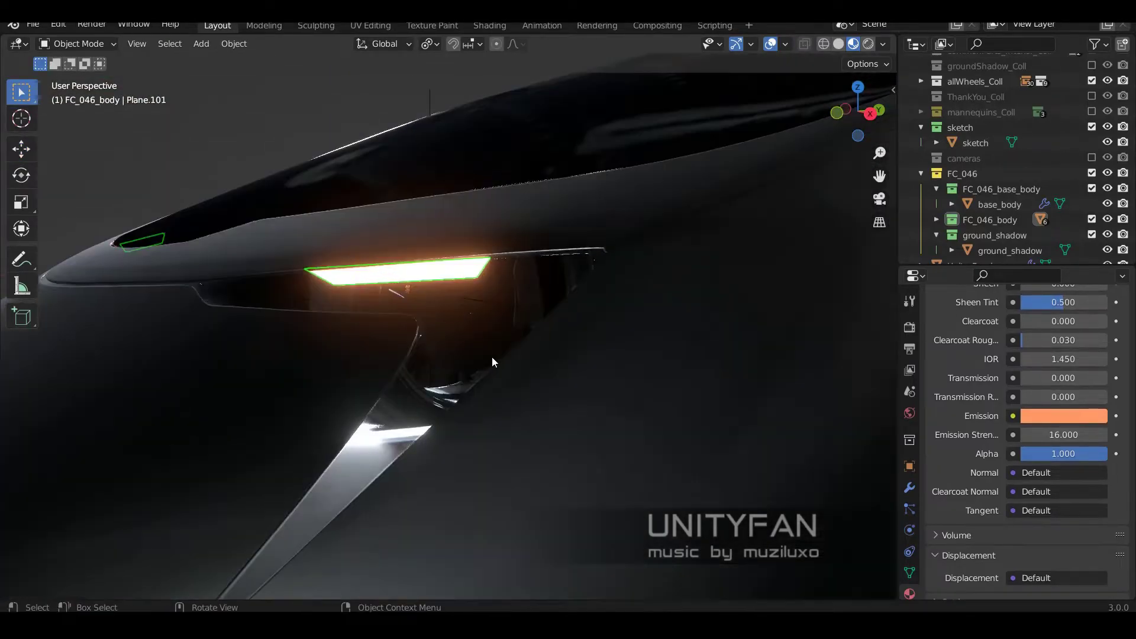
{"action": "key", "text": "Tab"}
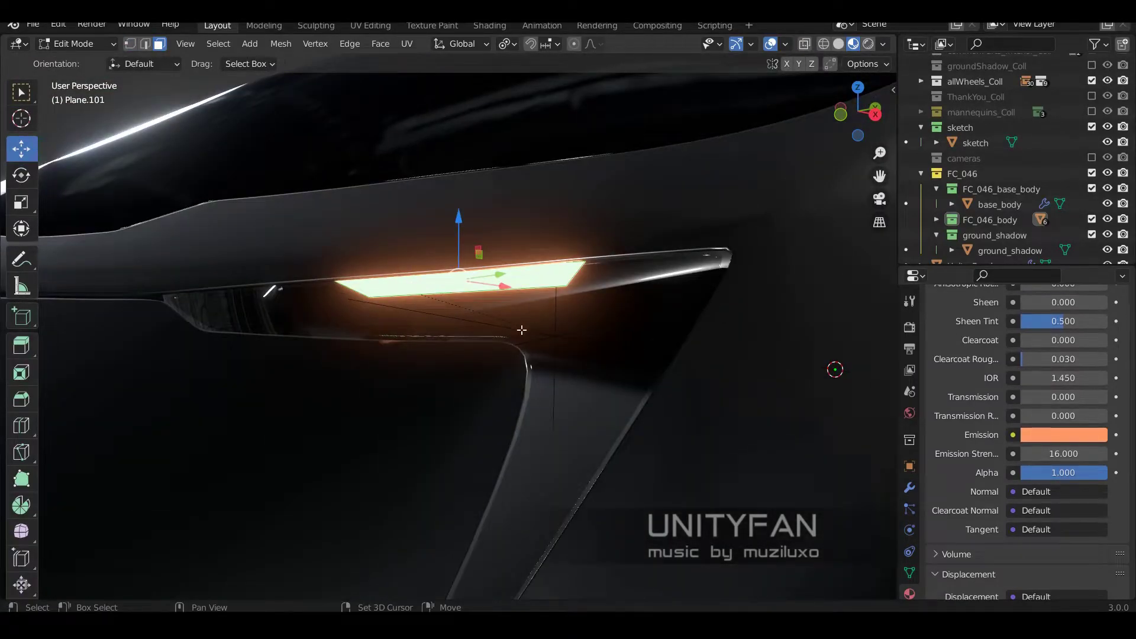
Step: Move the light strip faces and switch to vertex selection
{"action": "left_click", "coordinate": [629, 360]}
{"action": "scroll", "coordinate": [386, 344], "scroll_direction": "down", "scroll_amount": 5}
{"action": "key", "text": "Tab"}
{"action": "key", "text": "Tab"}
{"action": "scroll", "coordinate": [464, 335], "scroll_direction": "up", "scroll_amount": 6}
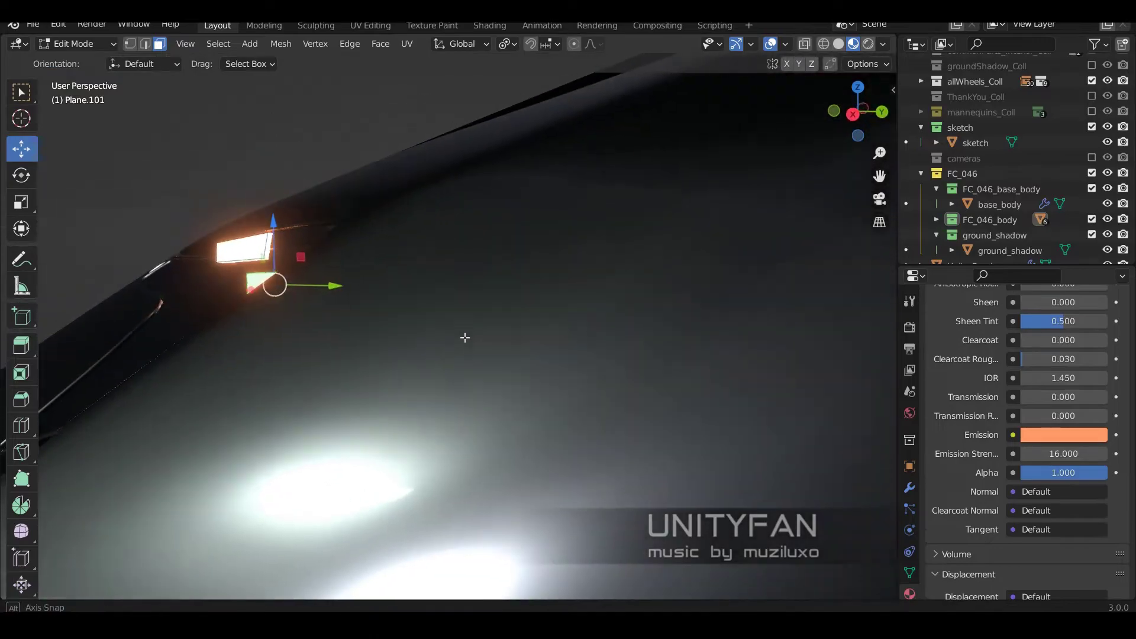
{"action": "middle_click_drag", "start_coordinate": [354, 309], "coordinate": [240, 150]}
{"action": "scroll", "coordinate": [240, 149], "scroll_direction": "up", "scroll_amount": 3}
{"action": "key", "text": "1"}
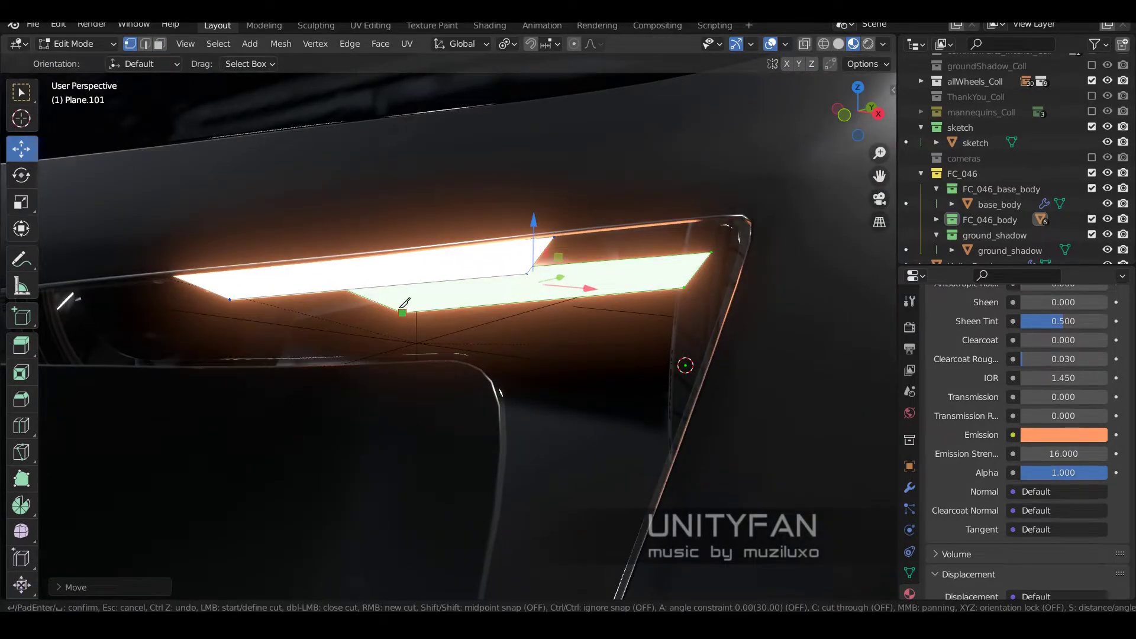
Step: Reposition the headlight faces into the second stacked strip and review it
{"action": "key", "text": "Tab"}
{"action": "scroll", "coordinate": [545, 284], "scroll_direction": "down", "scroll_amount": 5}
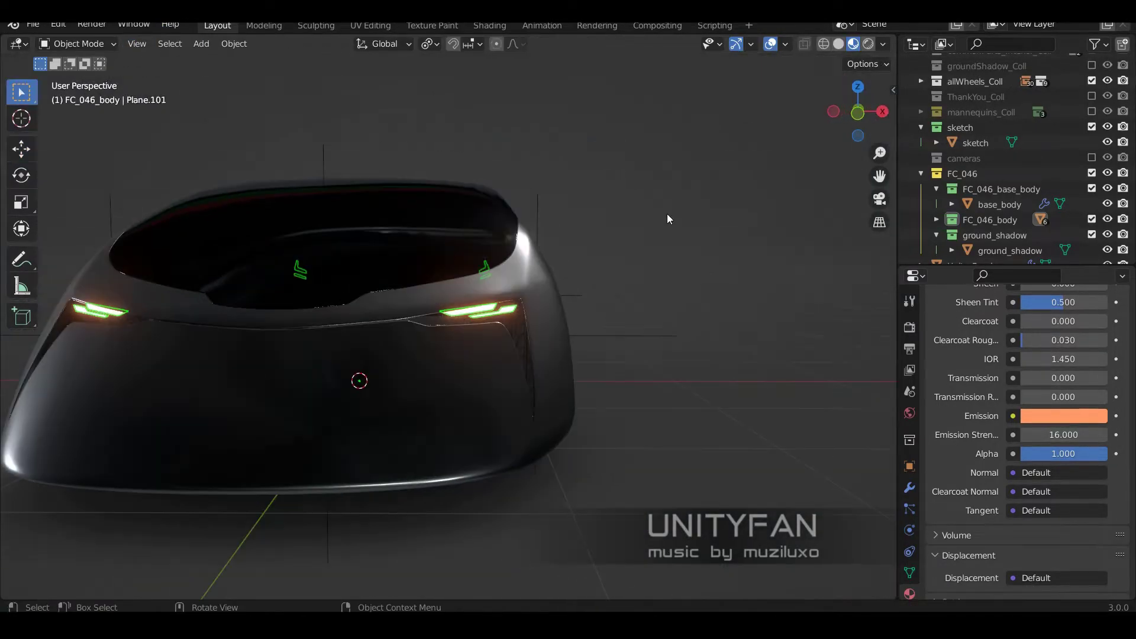
{"action": "middle_click_drag", "start_coordinate": [670, 219], "coordinate": [515, 363]}
{"action": "scroll", "coordinate": [515, 362], "scroll_direction": "up", "scroll_amount": 5}
{"action": "key", "text": "Tab"}
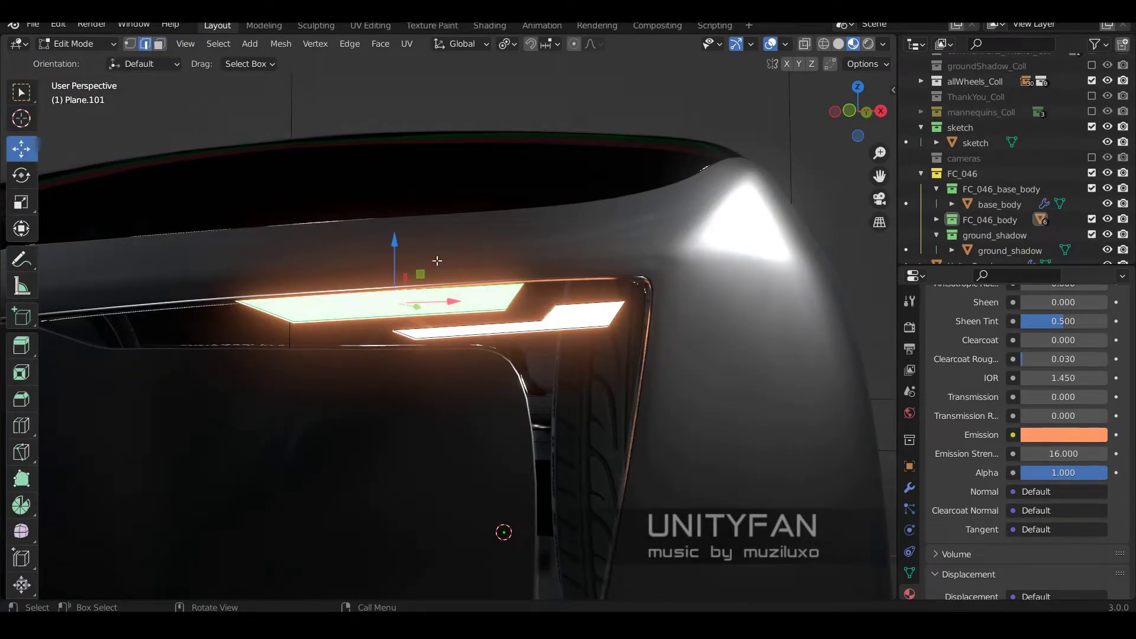
{"action": "left_click", "coordinate": [403, 257]}
{"action": "key", "text": "Tab"}
{"action": "scroll", "coordinate": [659, 245], "scroll_direction": "down", "scroll_amount": 5}
{"action": "mouse_move", "coordinate": [660, 245]}
{"action": "middle_mouse_down"}
{"action": "mouse_move", "coordinate": [631, 283]}
{"action": "mouse_move", "coordinate": [484, 279]}
{"action": "mouse_move", "coordinate": [418, 330]}
{"action": "mouse_move", "coordinate": [533, 355]}
{"action": "mouse_move", "coordinate": [589, 412]}
{"action": "mouse_move", "coordinate": [426, 371]}
{"action": "mouse_move", "coordinate": [481, 385]}
{"action": "mouse_move", "coordinate": [385, 332]}
{"action": "mouse_move", "coordinate": [427, 368]}
{"action": "mouse_move", "coordinate": [388, 355]}
{"action": "middle_mouse_up"}
{"action": "scroll", "coordinate": [512, 296], "scroll_direction": "up", "scroll_amount": 3}
{"action": "scroll", "coordinate": [418, 329], "scroll_direction": "down", "scroll_amount": 5}
{"action": "scroll", "coordinate": [532, 356], "scroll_direction": "up", "scroll_amount": 4}
Step: Select the dark trim Plane.100 and inspect its mesh in X-ray view
{"action": "left_click", "coordinate": [427, 370]}
{"action": "key", "text": "Tab"}
{"action": "key", "text": "shift+z"}
{"action": "scroll", "coordinate": [491, 375], "scroll_direction": "down", "scroll_amount": 5}
{"action": "key", "text": "Tab"}
{"action": "key", "text": "shift+z"}
{"action": "scroll", "coordinate": [481, 385], "scroll_direction": "up", "scroll_amount": 4}
Step: Rotate Plane.100's trim faces from the side view
{"action": "key", "text": "Tab"}
{"action": "key", "text": "KP_3"}
{"action": "key", "text": "r"}
{"action": "left_click", "coordinate": [414, 355]}
Step: Move the trim faces into place with the move locked off the X axis
{"action": "key", "text": "g"}
{"action": "key", "text": "shift+x"}
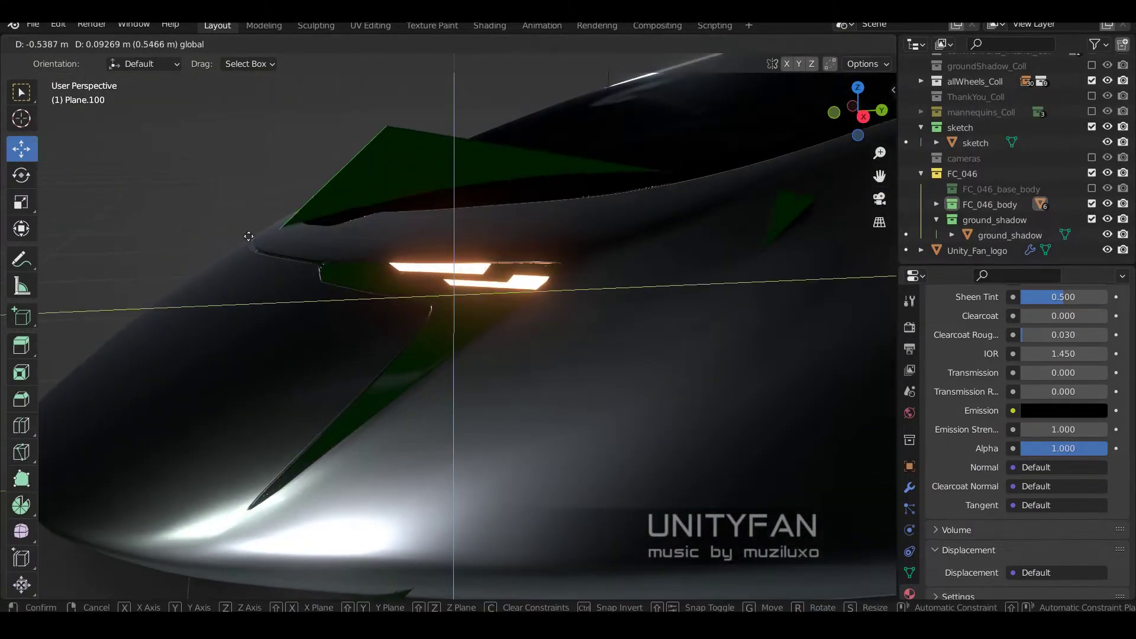
{"action": "left_click", "coordinate": [338, 192]}
Step: Hide the viewport overlays and orbit around the finished car
{"action": "middle_click_drag", "start_coordinate": [338, 192], "coordinate": [398, 362]}
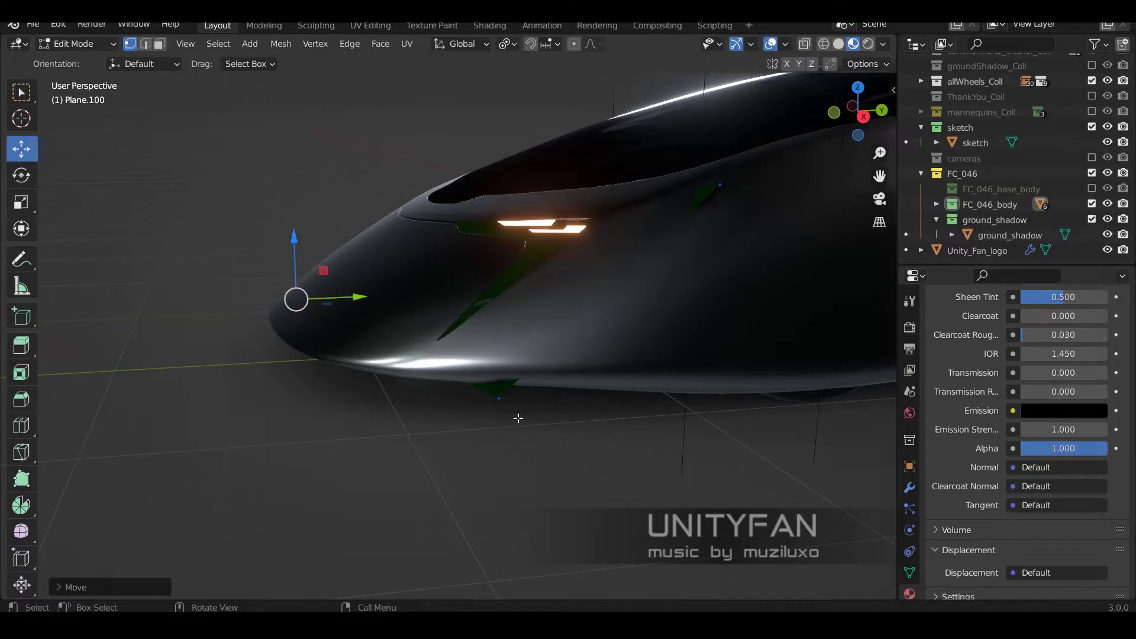
{"action": "middle_click_drag", "start_coordinate": [519, 418], "coordinate": [397, 377]}
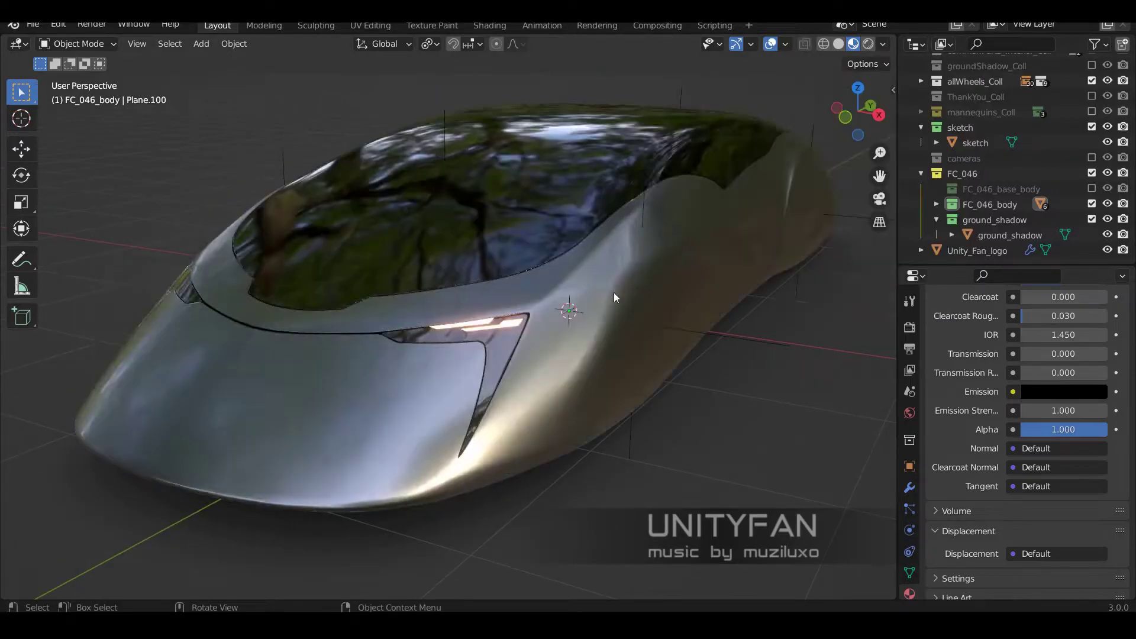
{"action": "left_click", "coordinate": [771, 44]}
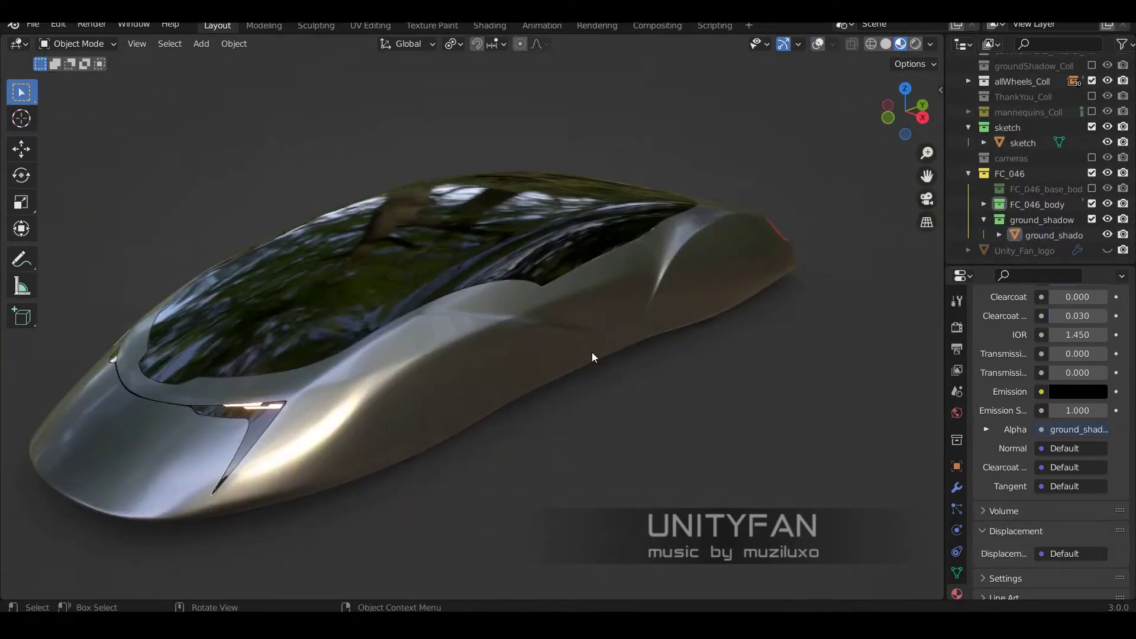
{"action": "mouse_move", "coordinate": [591, 353]}
{"action": "middle_mouse_down"}
{"action": "mouse_move", "coordinate": [709, 338]}
{"action": "mouse_move", "coordinate": [697, 372]}
{"action": "mouse_move", "coordinate": [431, 316]}
{"action": "mouse_move", "coordinate": [349, 379]}
{"action": "mouse_move", "coordinate": [388, 361]}
{"action": "mouse_move", "coordinate": [392, 371]}
{"action": "mouse_move", "coordinate": [293, 342]}
{"action": "middle_mouse_up"}
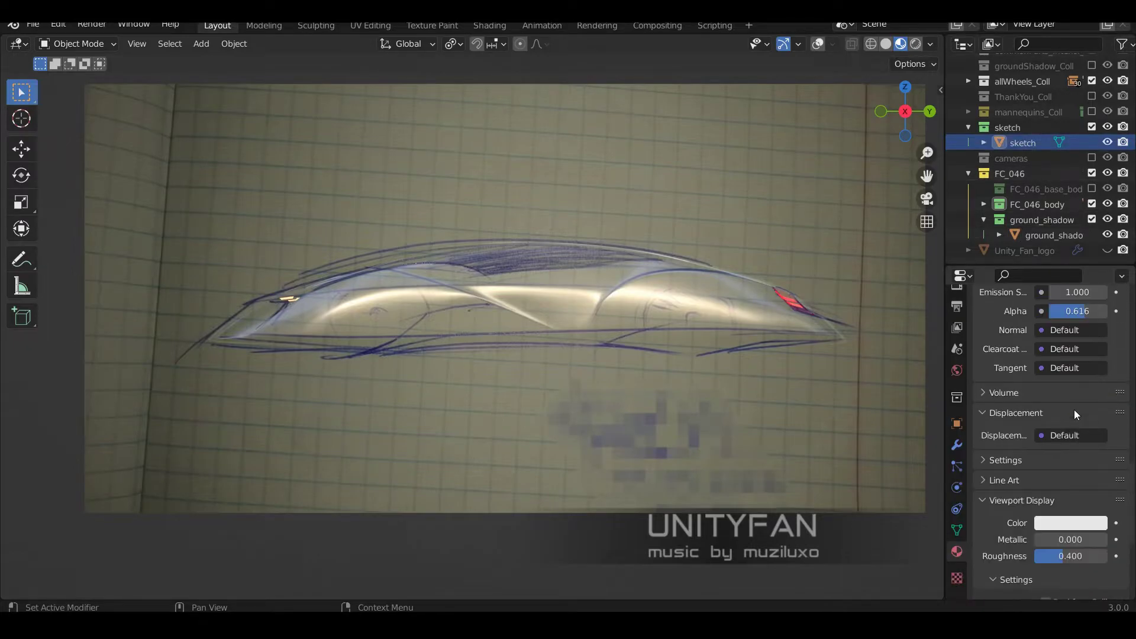
Step: Vary the sketch material's alpha, ending at 0.525, then orbit to the car
{"action": "scroll", "coordinate": [1074, 413], "scroll_direction": "up", "scroll_amount": 3}
{"action": "scroll", "coordinate": [922, 397], "scroll_direction": "up", "scroll_amount": 2}
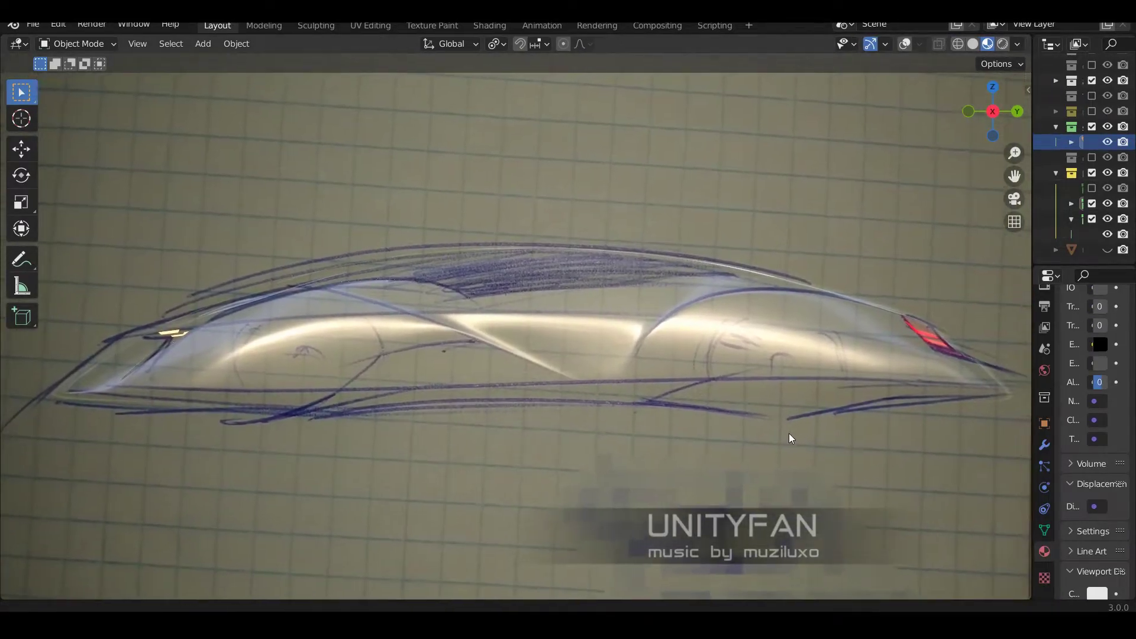
{"action": "mouse_move", "coordinate": [865, 403]}
{"action": "middle_mouse_down"}
{"action": "mouse_move", "coordinate": [833, 531]}
{"action": "mouse_move", "coordinate": [872, 477]}
{"action": "mouse_move", "coordinate": [866, 410]}
{"action": "middle_mouse_up"}
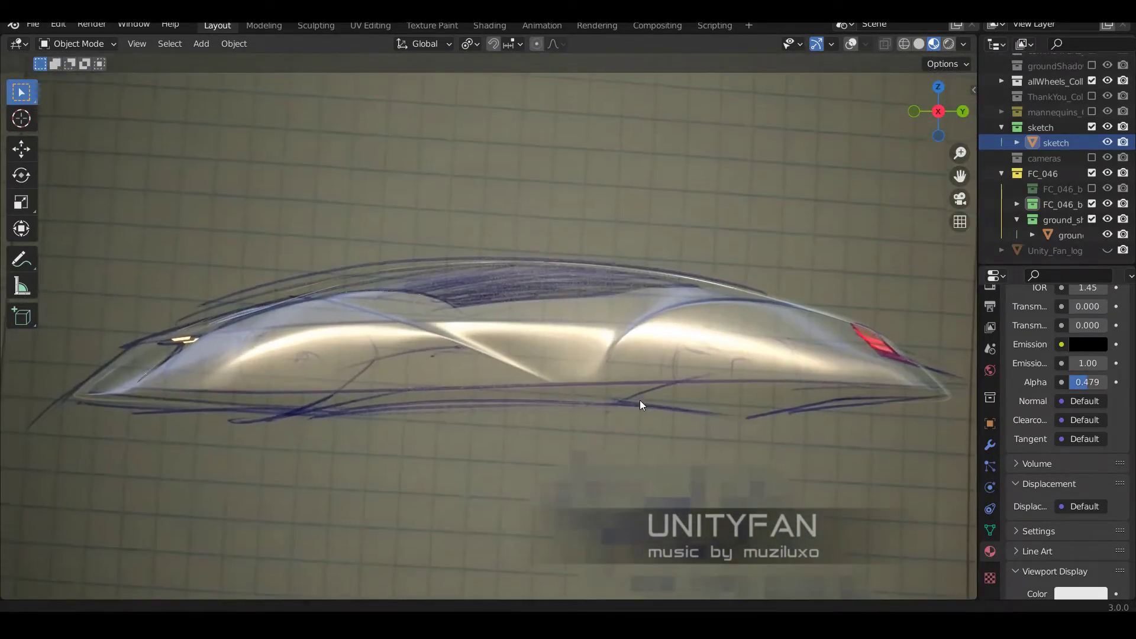
{"action": "left_click_drag", "start_coordinate": [1087, 382], "coordinate": [1074, 381]}
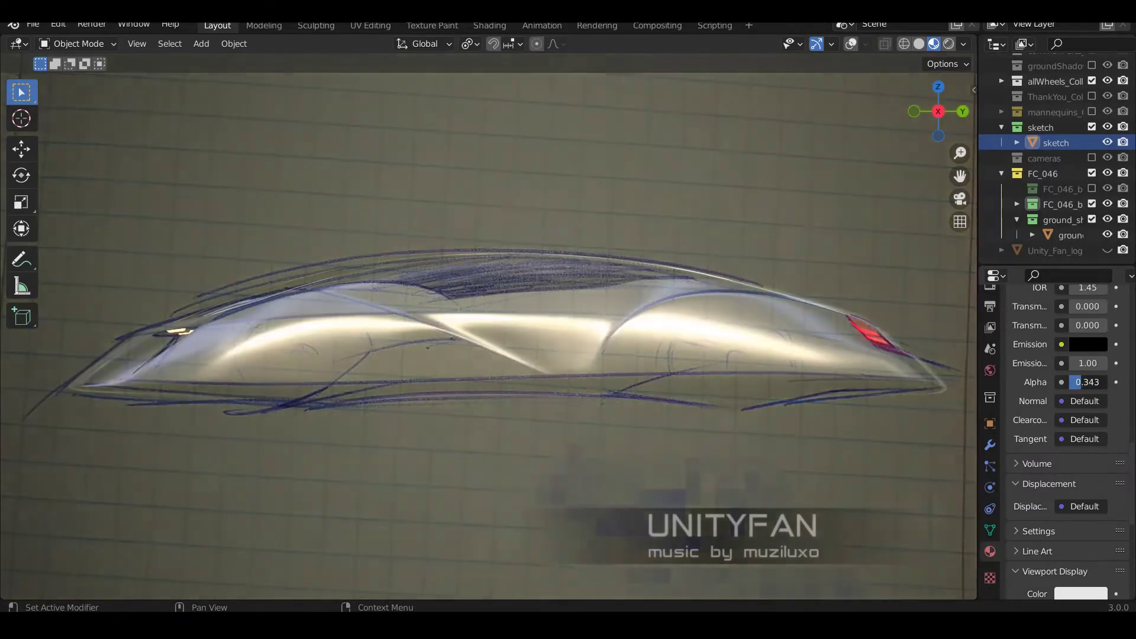
{"action": "mouse_move", "coordinate": [1088, 382]}
{"action": "left_mouse_down"}
{"action": "mouse_move", "coordinate": [1107, 382]}
{"action": "mouse_move", "coordinate": [1090, 382]}
{"action": "left_mouse_up"}
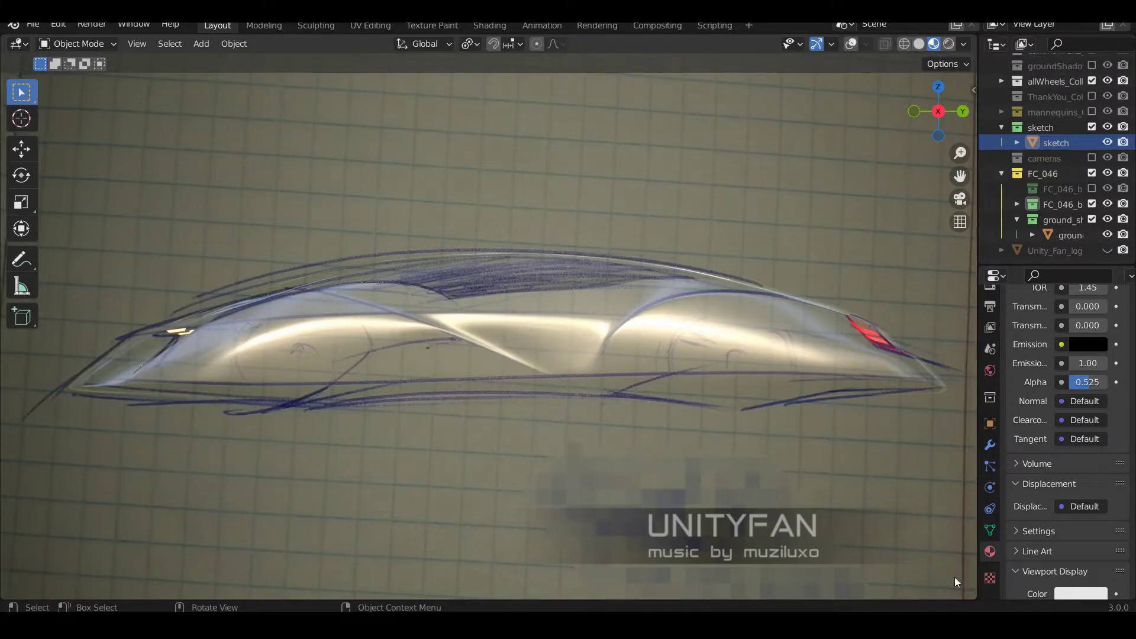
{"action": "mouse_move", "coordinate": [954, 577]}
{"action": "middle_mouse_down"}
{"action": "mouse_move", "coordinate": [554, 411]}
{"action": "mouse_move", "coordinate": [645, 439]}
{"action": "mouse_move", "coordinate": [814, 384]}
{"action": "mouse_move", "coordinate": [617, 251]}
{"action": "mouse_move", "coordinate": [897, 432]}
{"action": "mouse_move", "coordinate": [864, 437]}
{"action": "middle_mouse_up"}
Step: Try two different HDRI environment maps and orbit to the car's rear
{"action": "left_click", "coordinate": [964, 44]}
{"action": "left_click", "coordinate": [950, 171]}
{"action": "left_click", "coordinate": [727, 224]}
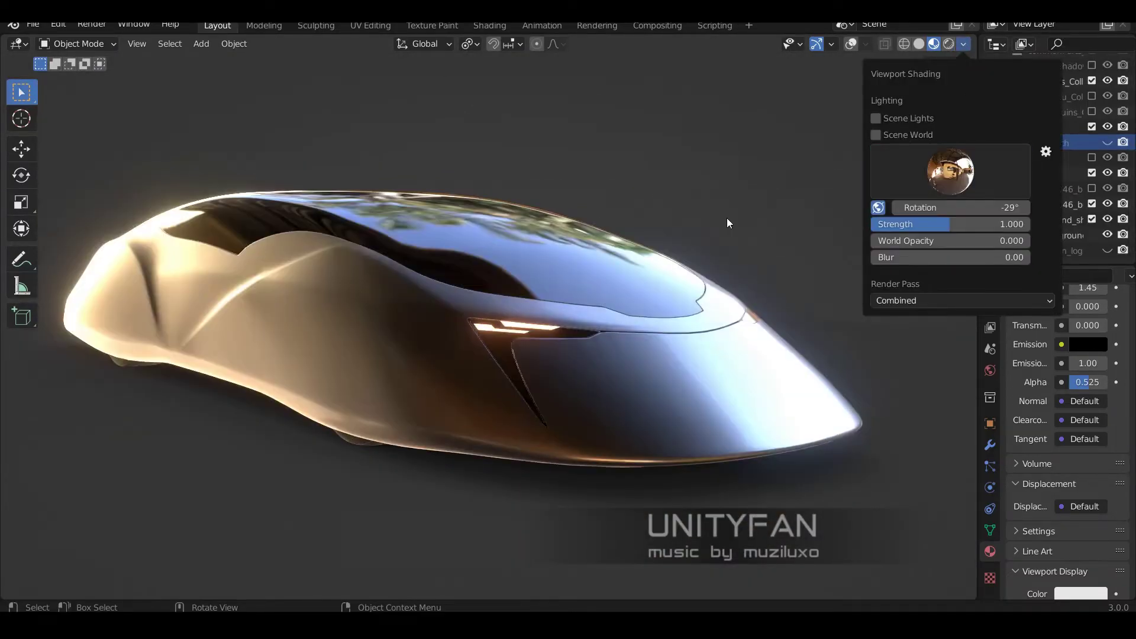
{"action": "left_click", "coordinate": [926, 179]}
{"action": "left_click", "coordinate": [772, 224]}
{"action": "mouse_move", "coordinate": [748, 414]}
{"action": "middle_mouse_down"}
{"action": "mouse_move", "coordinate": [445, 325]}
{"action": "mouse_move", "coordinate": [586, 315]}
{"action": "mouse_move", "coordinate": [586, 360]}
{"action": "mouse_move", "coordinate": [766, 421]}
{"action": "mouse_move", "coordinate": [713, 282]}
{"action": "mouse_move", "coordinate": [673, 314]}
{"action": "middle_mouse_up"}
Step: Pick another environment map and orbit around the red taillights
{"action": "left_click", "coordinate": [963, 43]}
{"action": "left_click", "coordinate": [972, 169]}
{"action": "left_click", "coordinate": [943, 225]}
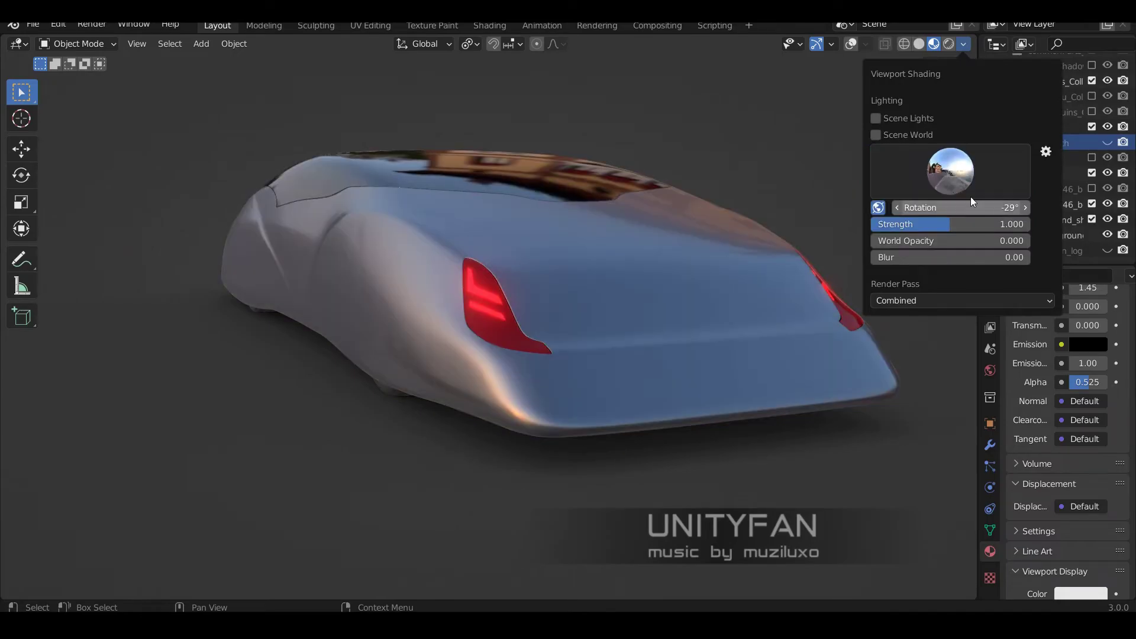
{"action": "mouse_move", "coordinate": [829, 266]}
{"action": "middle_mouse_down"}
{"action": "mouse_move", "coordinate": [630, 237]}
{"action": "mouse_move", "coordinate": [736, 257]}
{"action": "mouse_move", "coordinate": [870, 307]}
{"action": "mouse_move", "coordinate": [852, 358]}
{"action": "mouse_move", "coordinate": [912, 381]}
{"action": "mouse_move", "coordinate": [845, 328]}
{"action": "mouse_move", "coordinate": [864, 366]}
{"action": "mouse_move", "coordinate": [853, 393]}
{"action": "middle_mouse_up"}
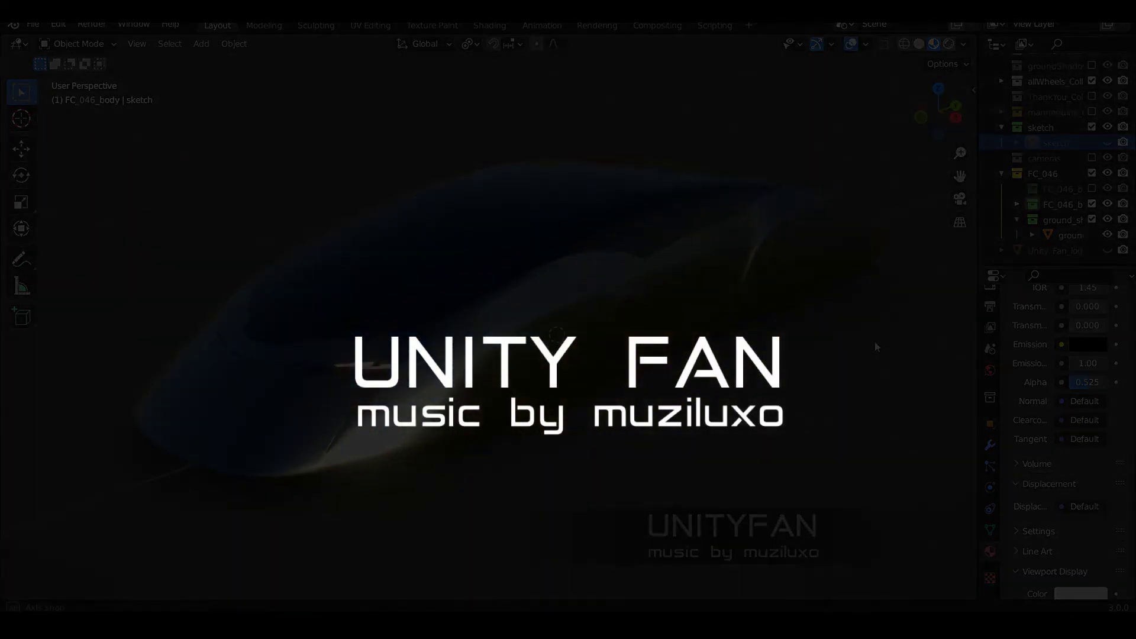